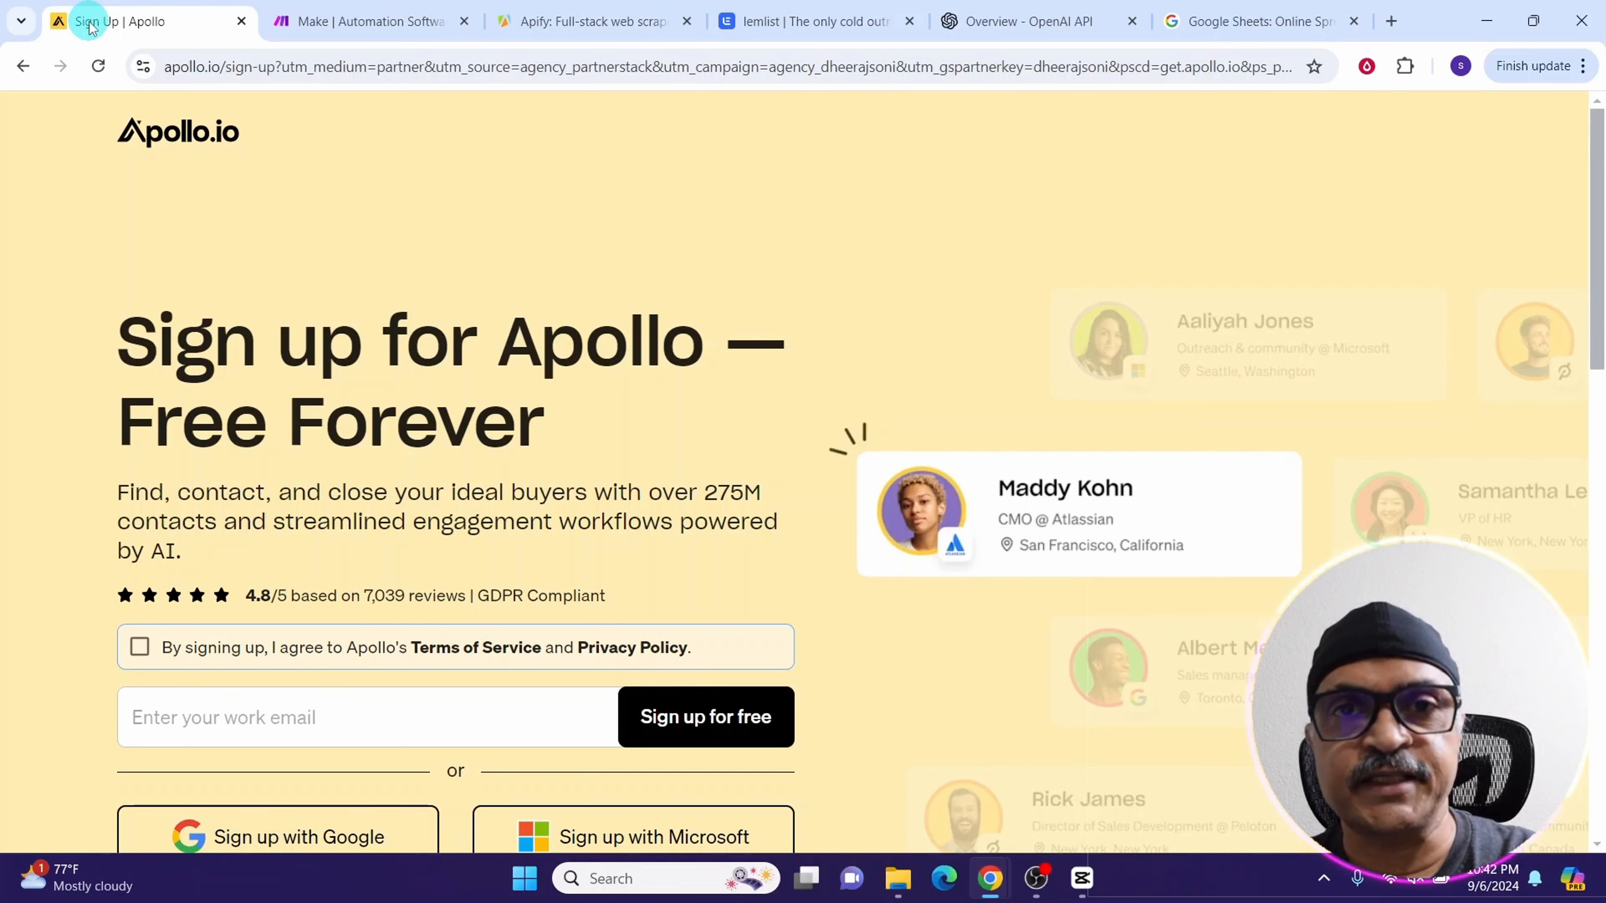
Look through the open websites for Apollo, Make, Apify, lemlist, Google Sheets and the OpenAI platform
{"action": "left_click", "coordinate": [310, 23]}
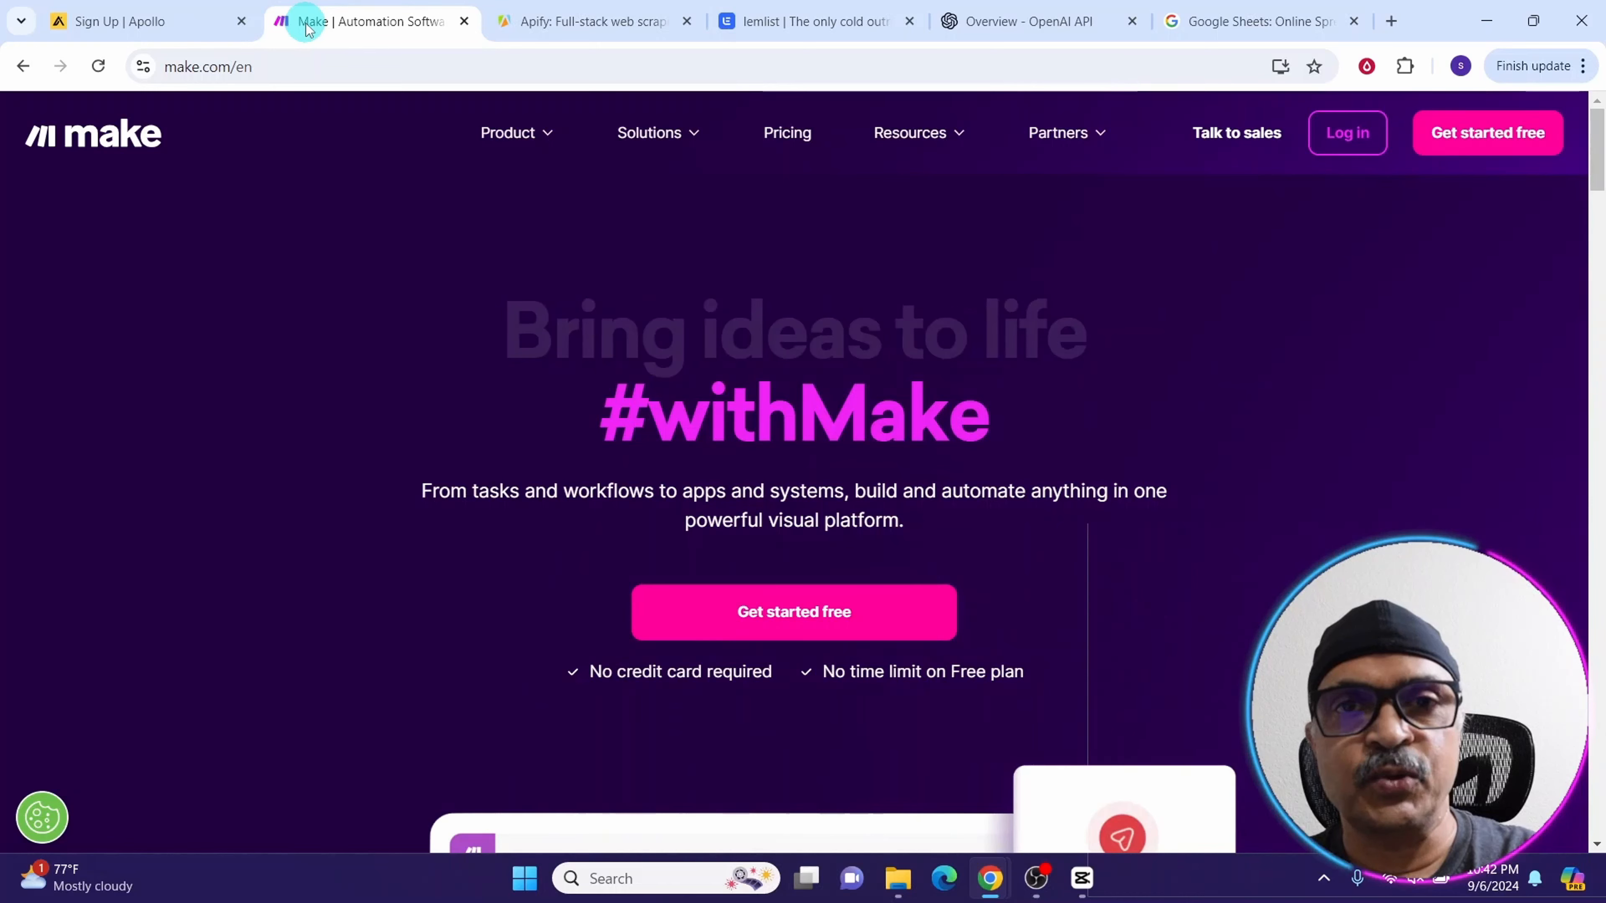
{"action": "left_click", "coordinate": [543, 28]}
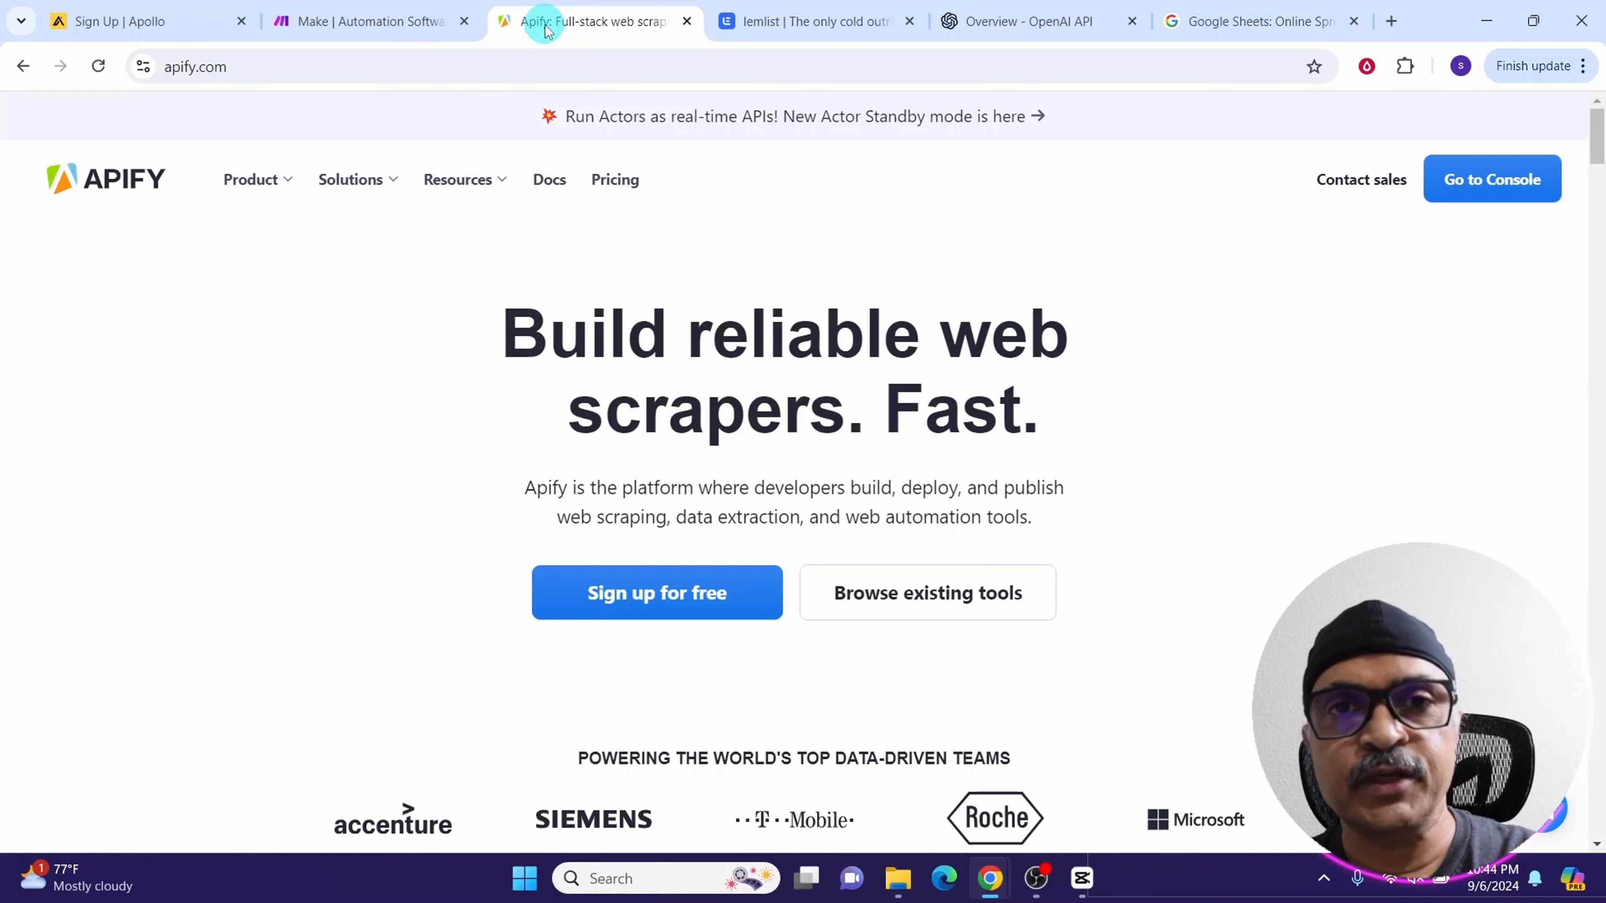
{"action": "left_click", "coordinate": [752, 24]}
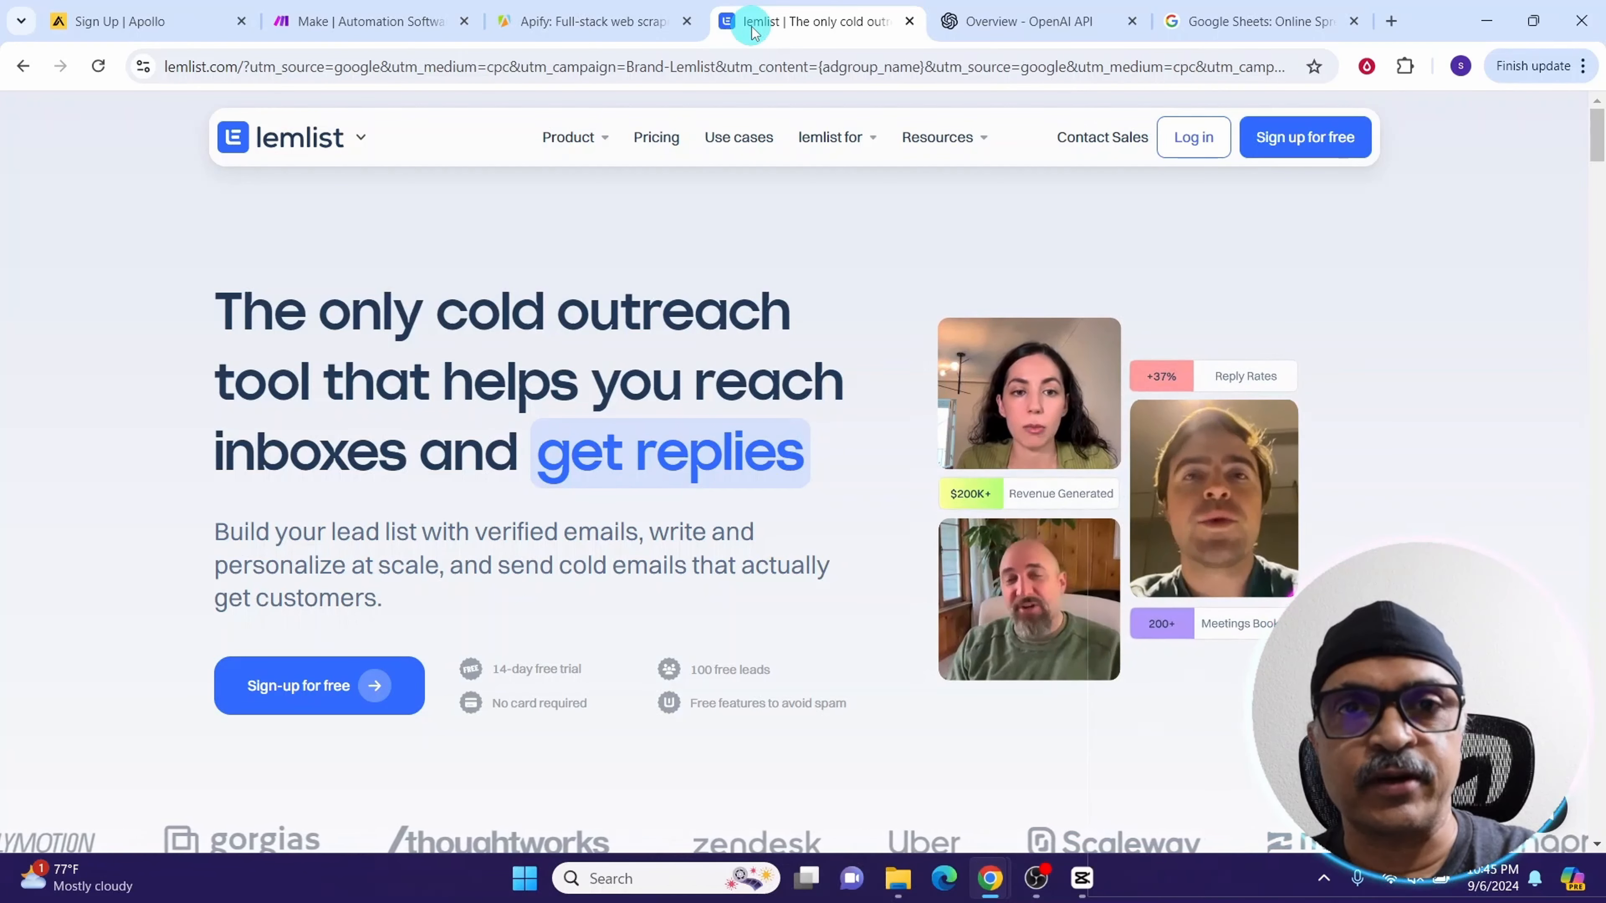
{"action": "left_click", "coordinate": [1222, 21]}
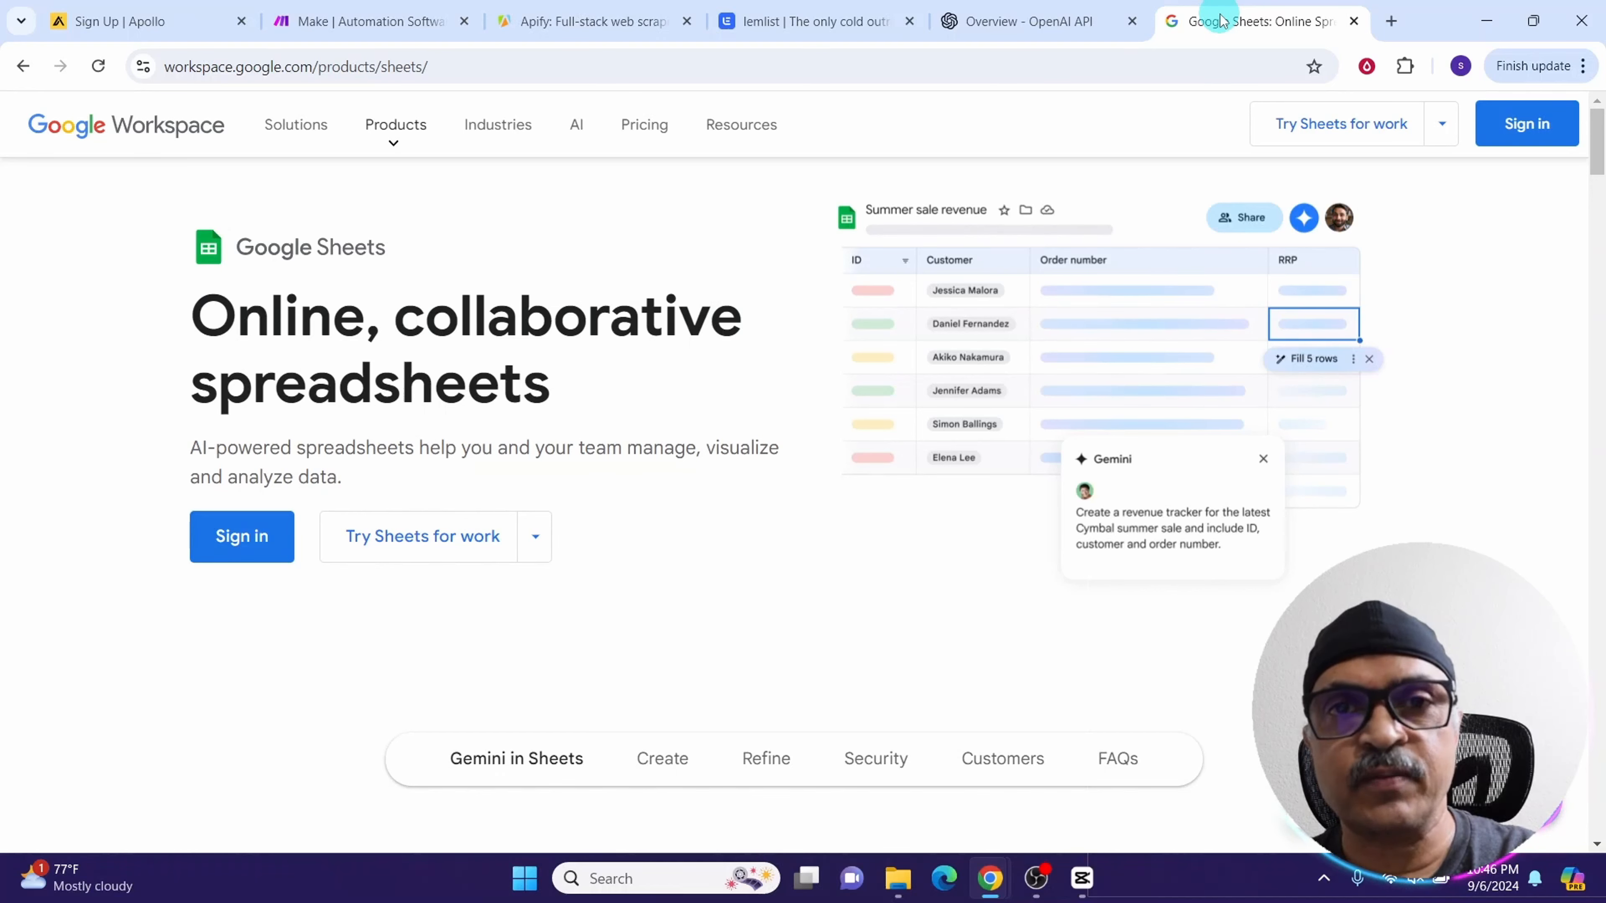
{"action": "left_click", "coordinate": [987, 23]}
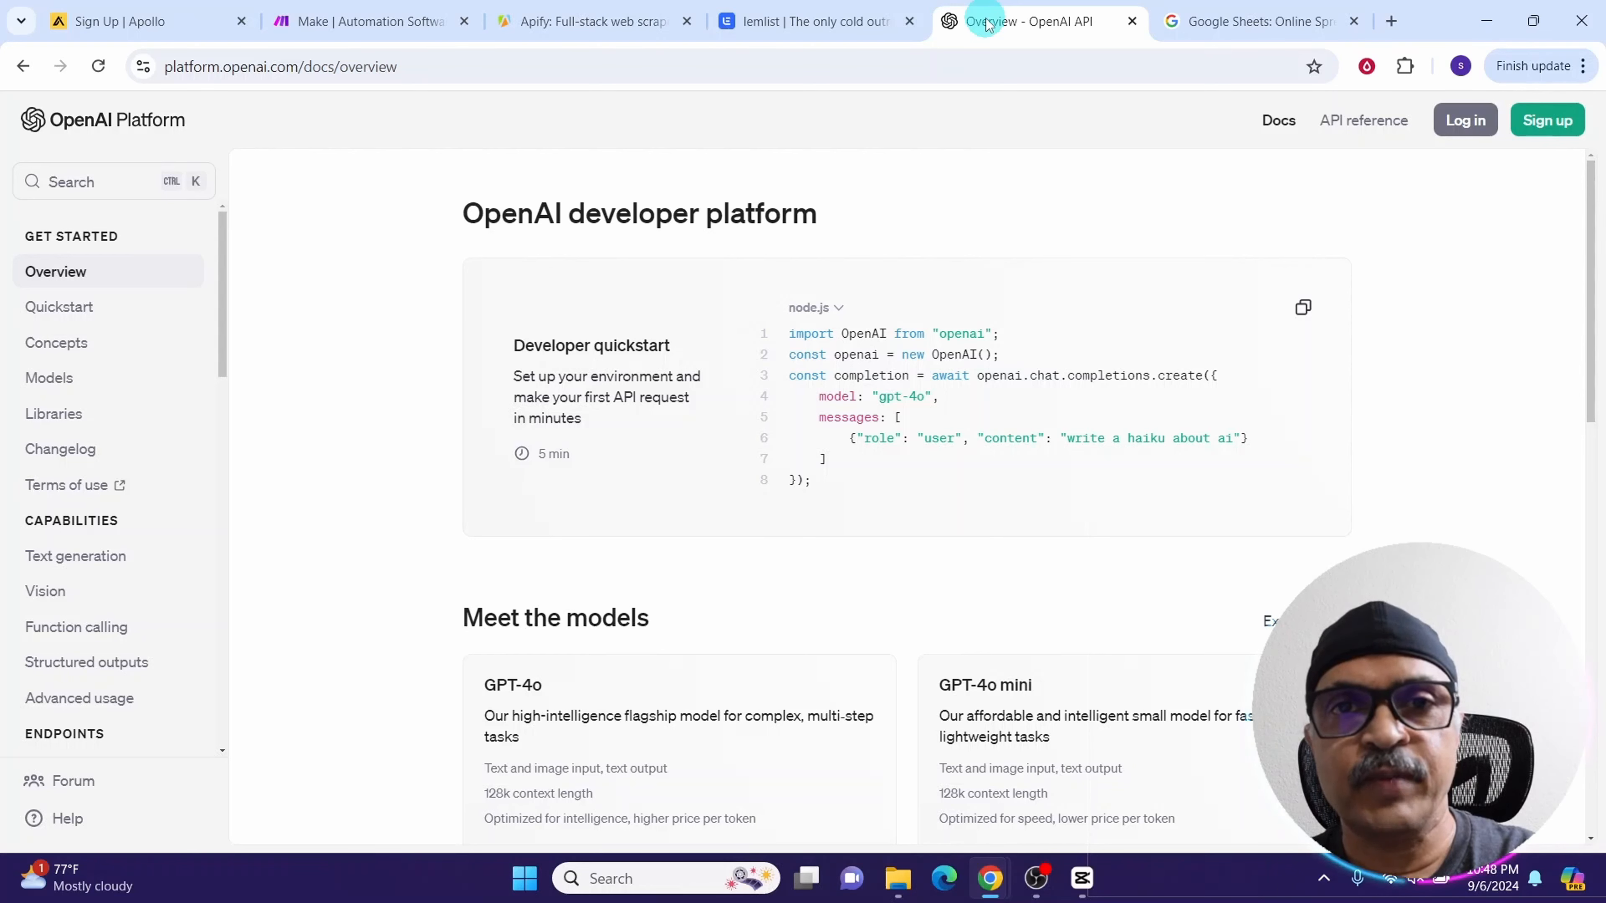
{"action": "left_click", "coordinate": [85, 25]}
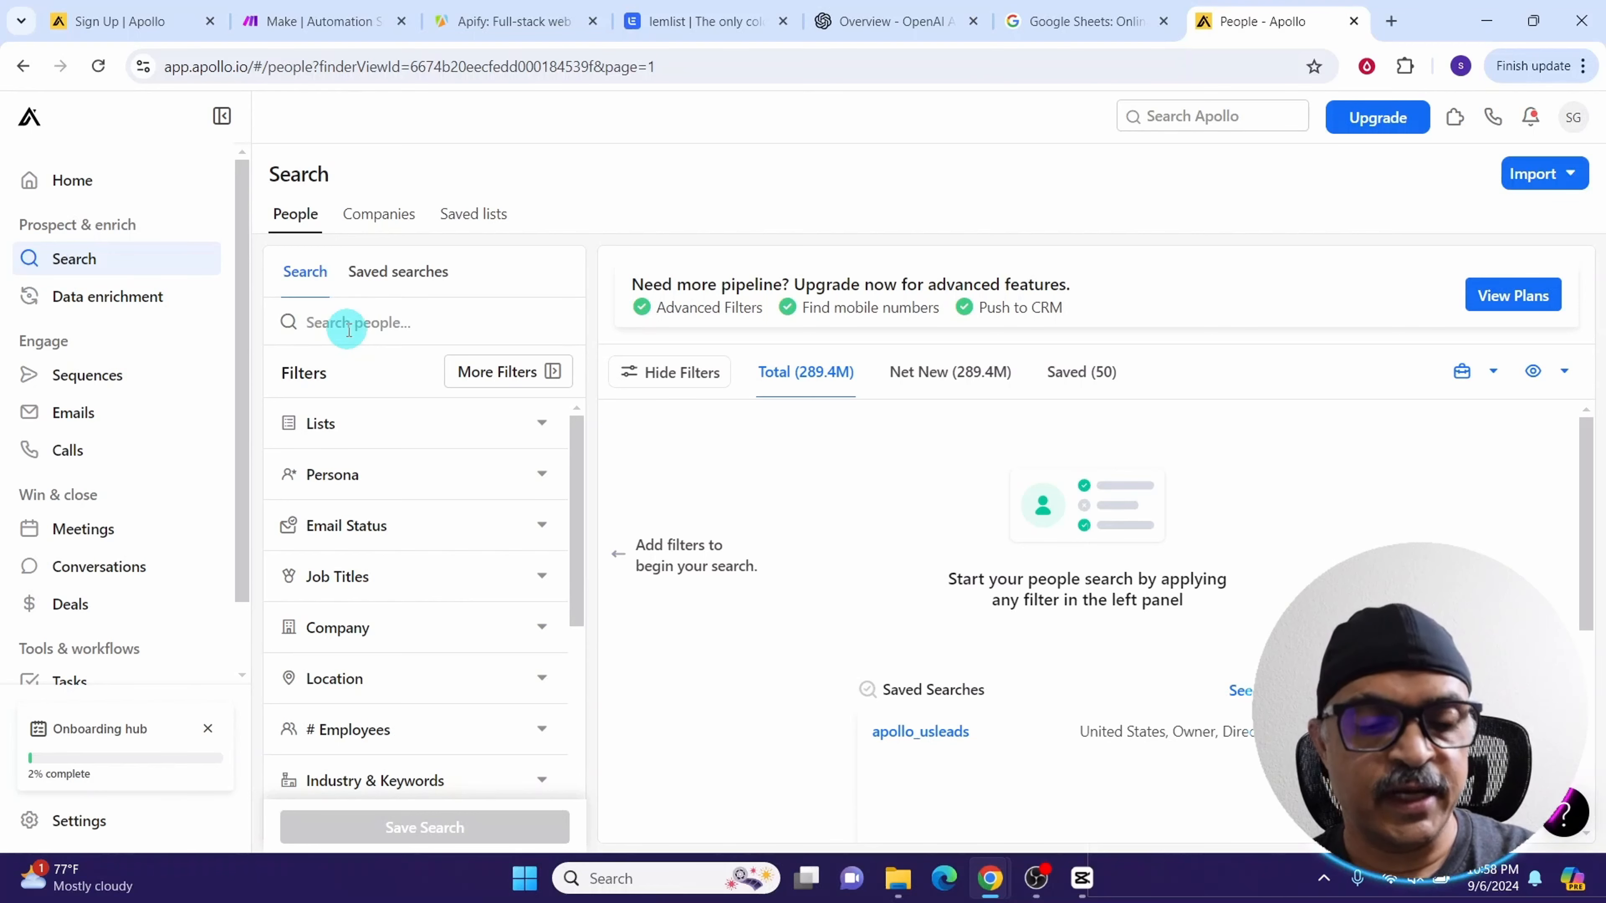
Search people for electricians and filter the email status to Likely to engage and Verified
{"action": "type", "text": "electricians"}
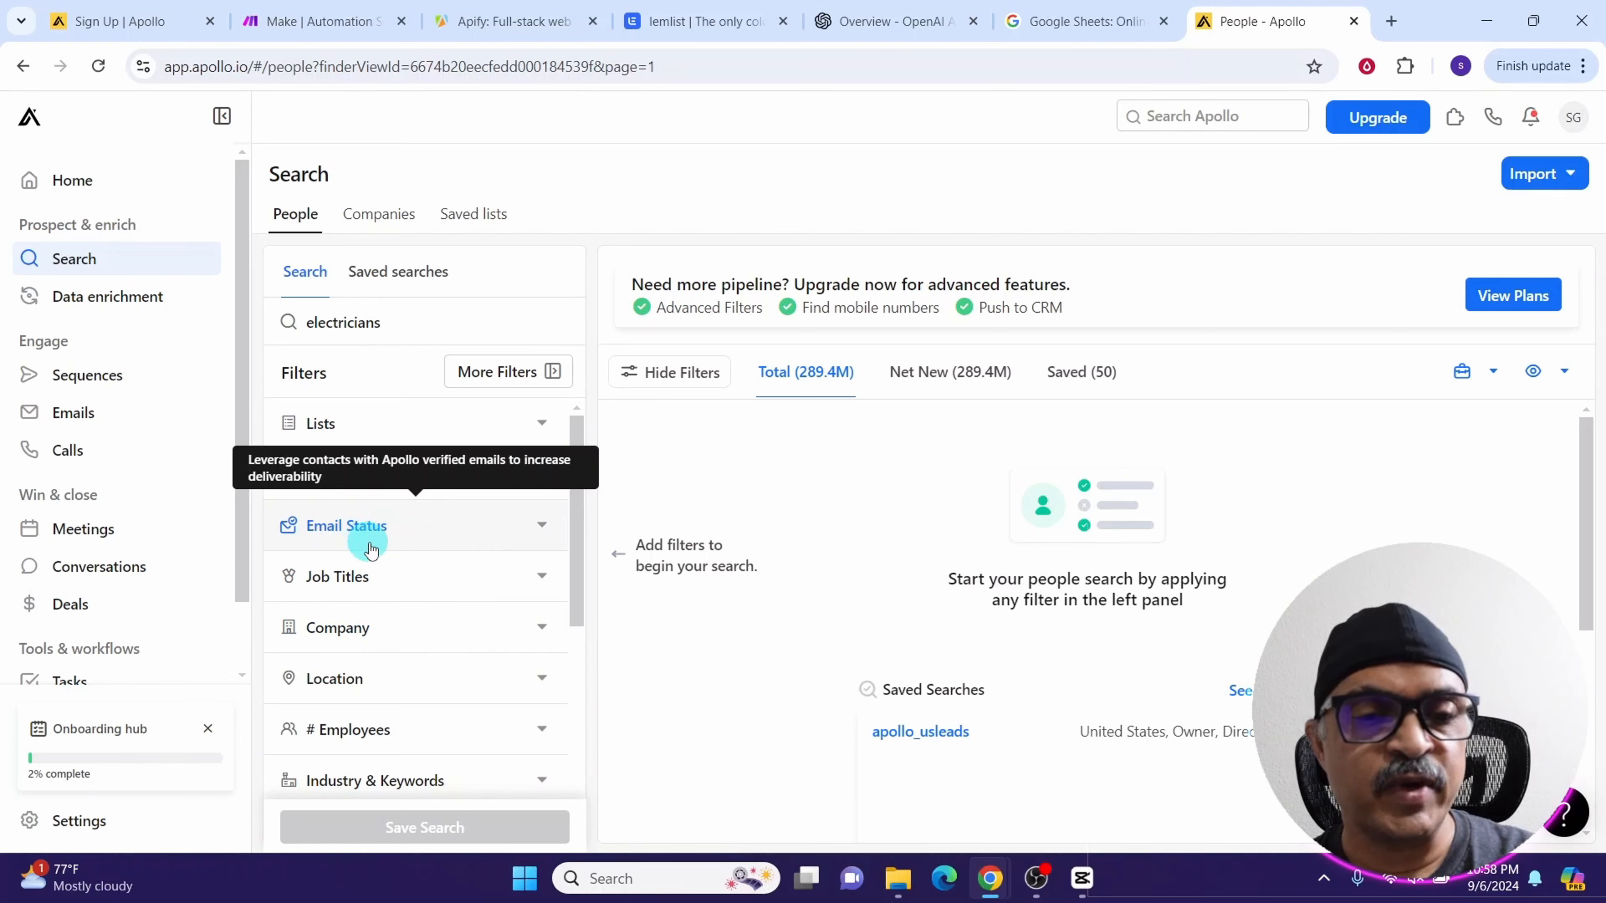
{"action": "left_click", "coordinate": [539, 525]}
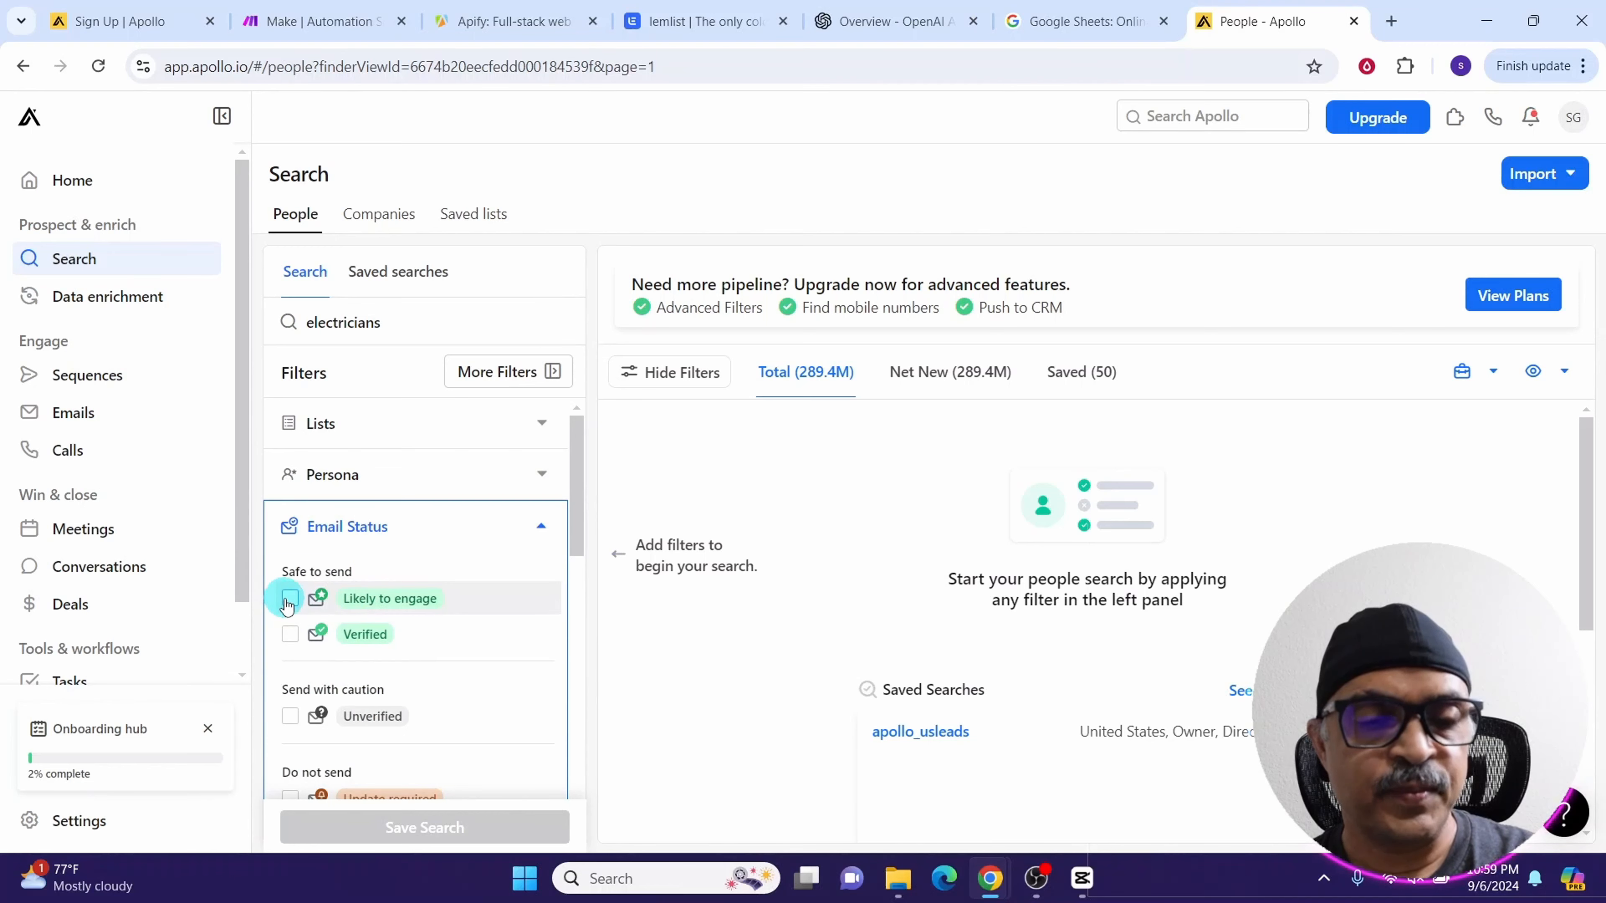
{"action": "left_click", "coordinate": [289, 598]}
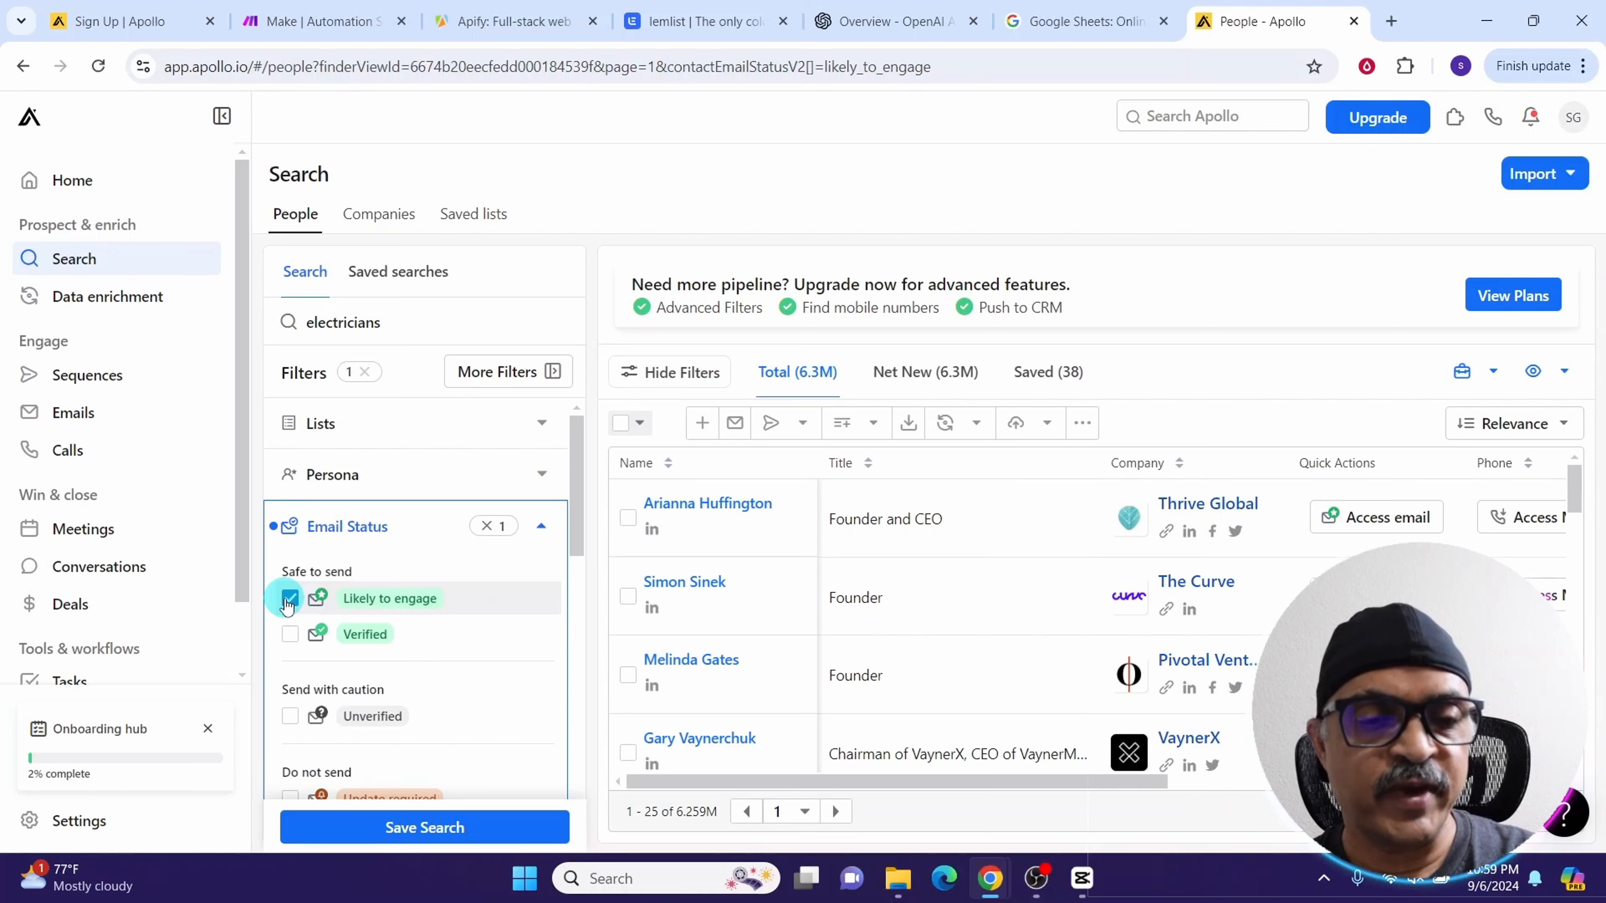
{"action": "left_click", "coordinate": [289, 633]}
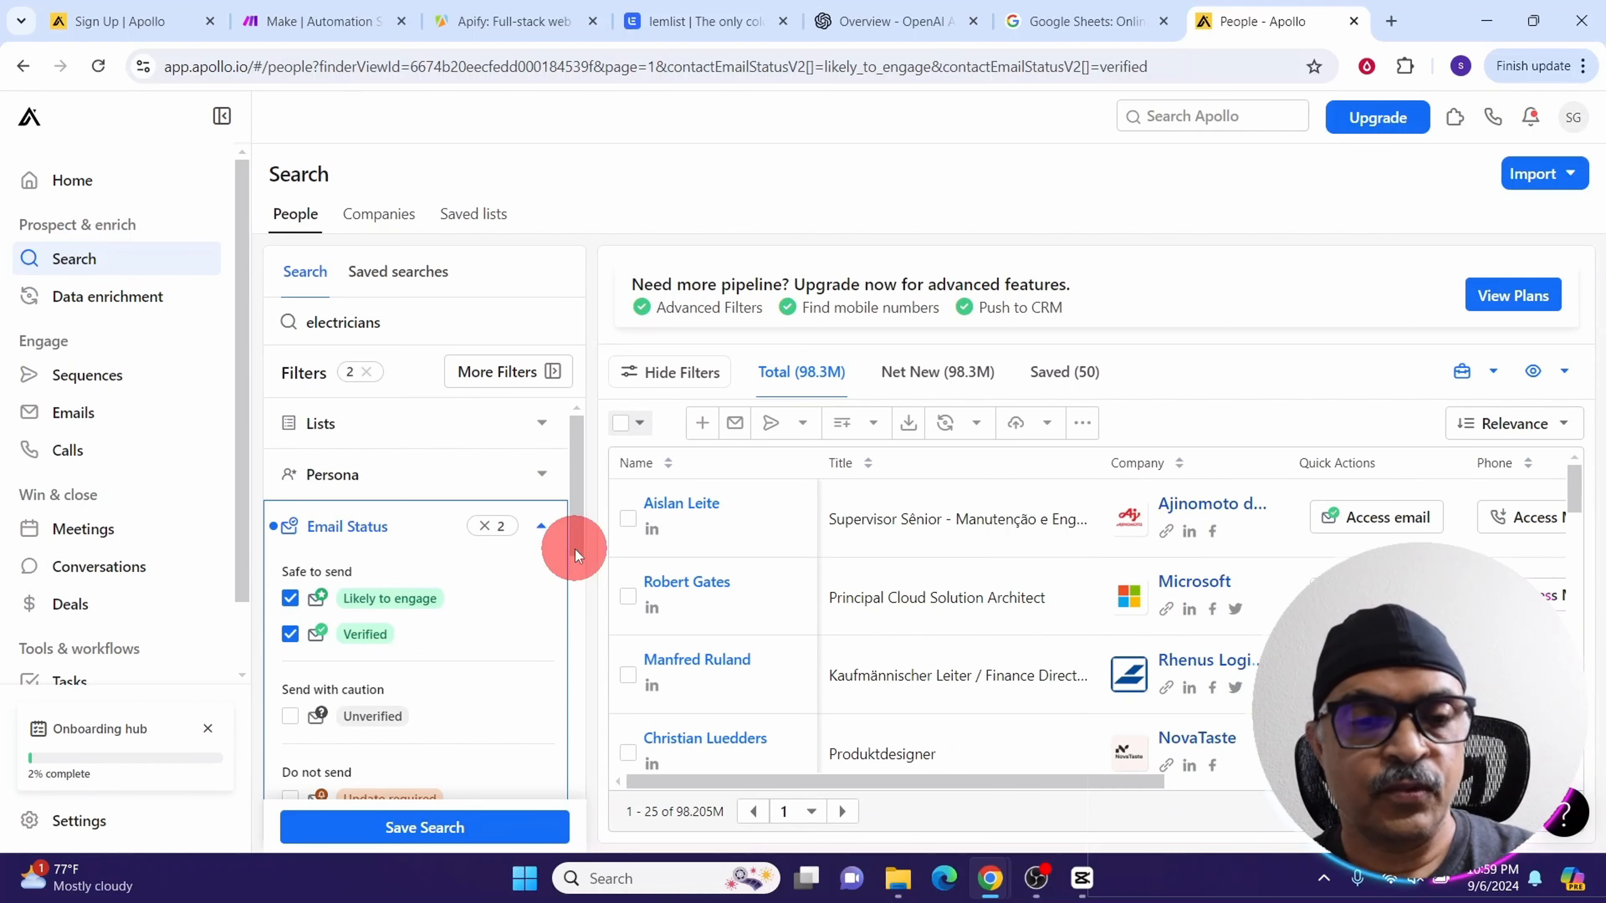
Filter the job titles to owner and director
{"action": "left_click_drag", "start_coordinate": [575, 550], "coordinate": [579, 673]}
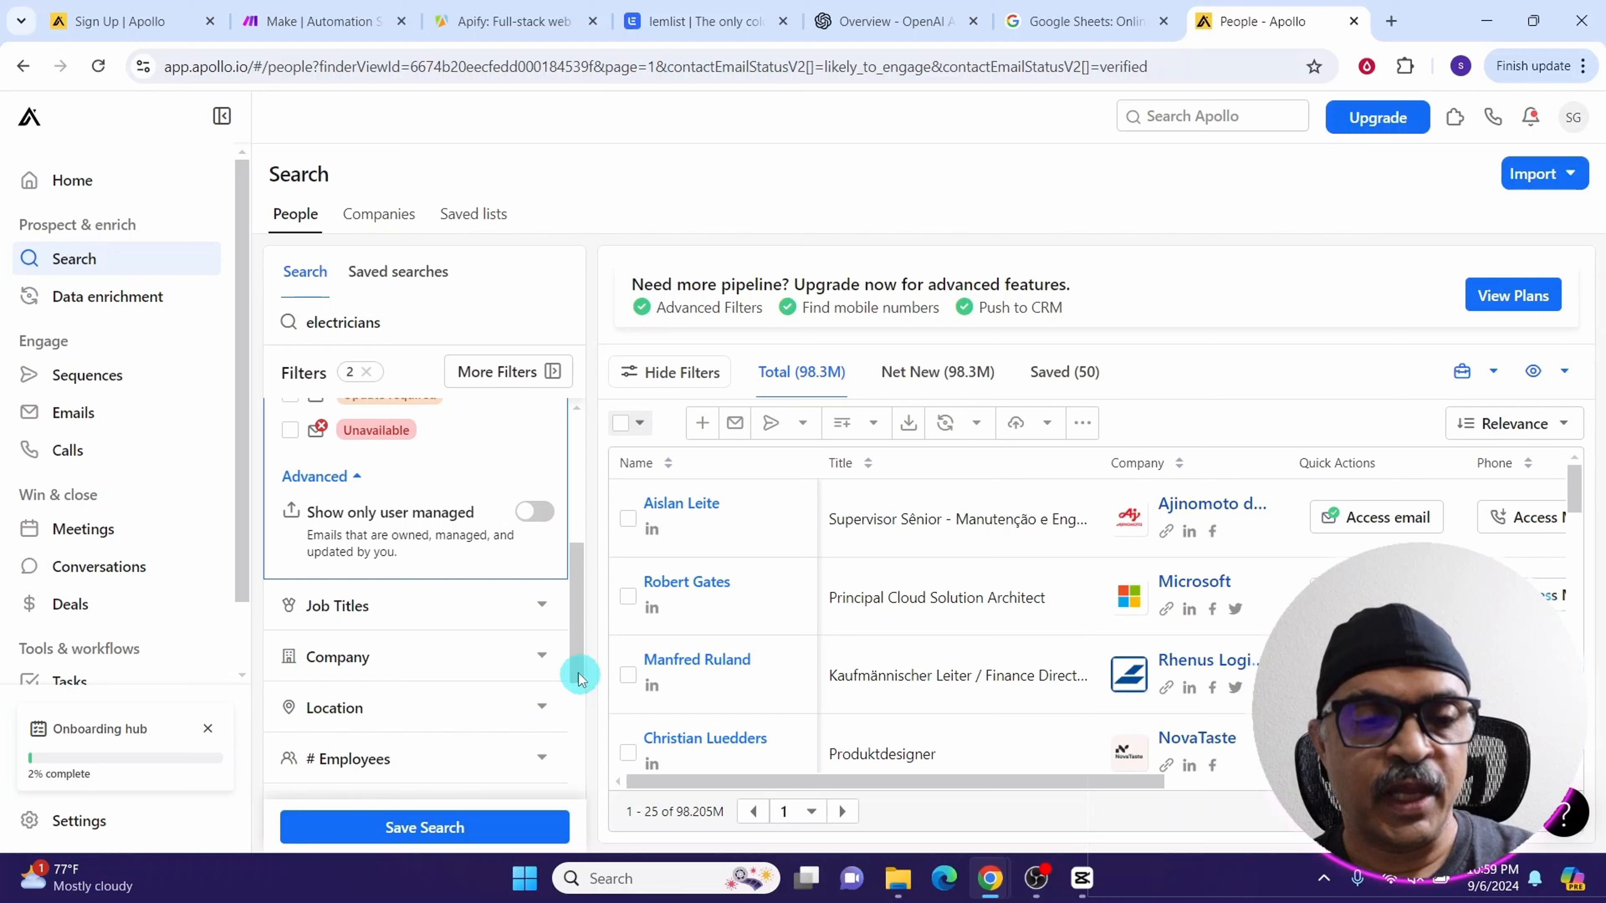
{"action": "left_click", "coordinate": [540, 606]}
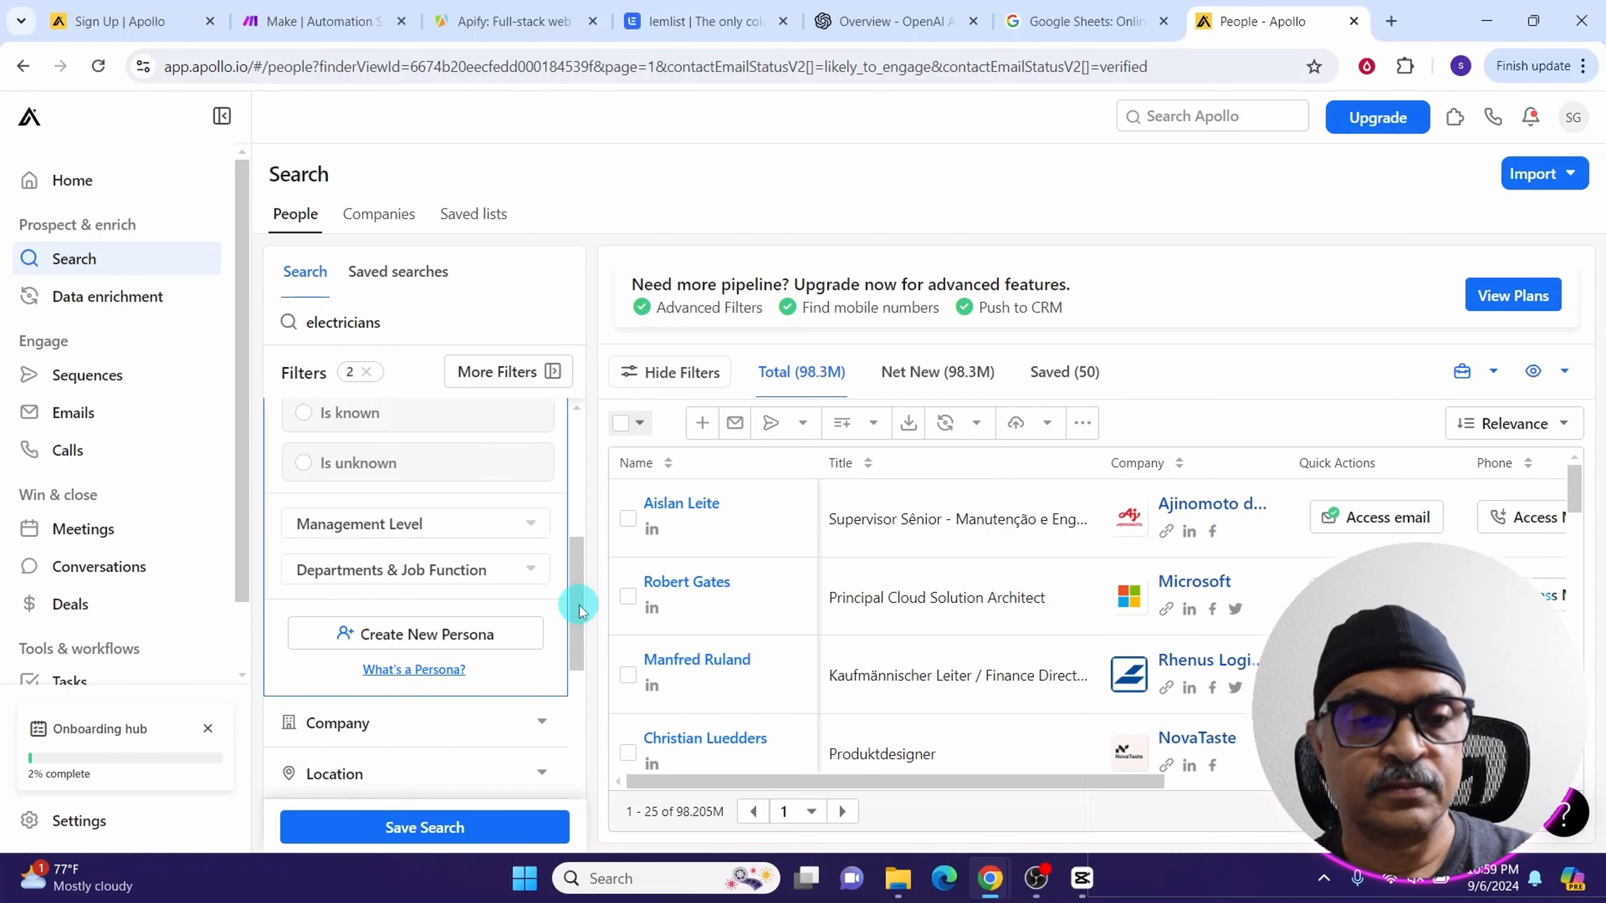
{"action": "left_click", "coordinate": [524, 558]}
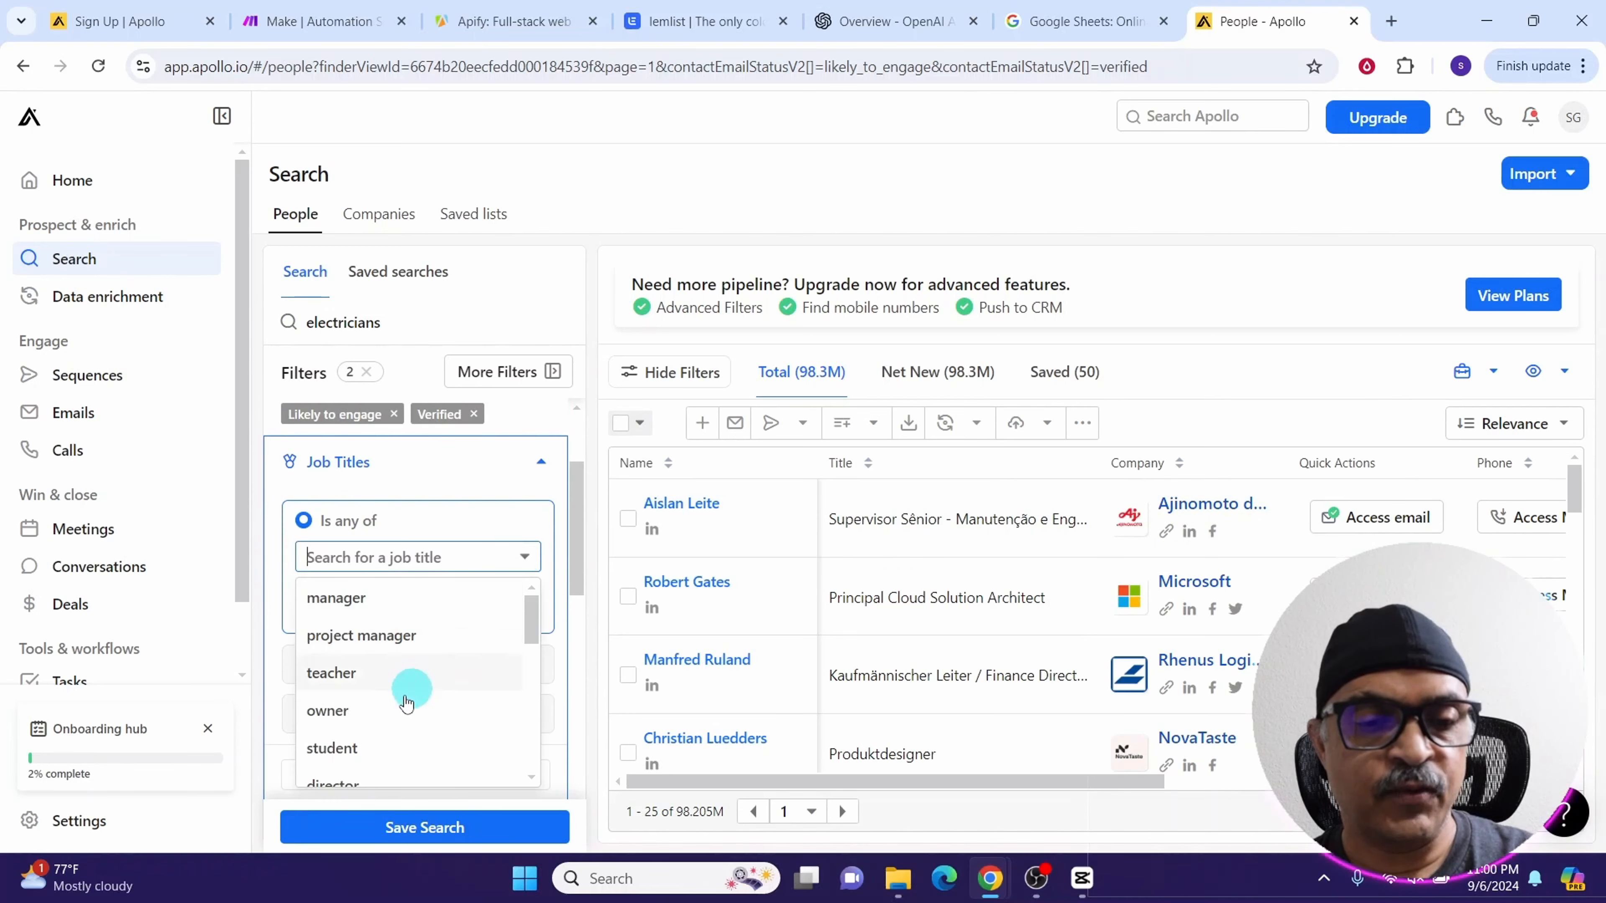
{"action": "left_click", "coordinate": [323, 711]}
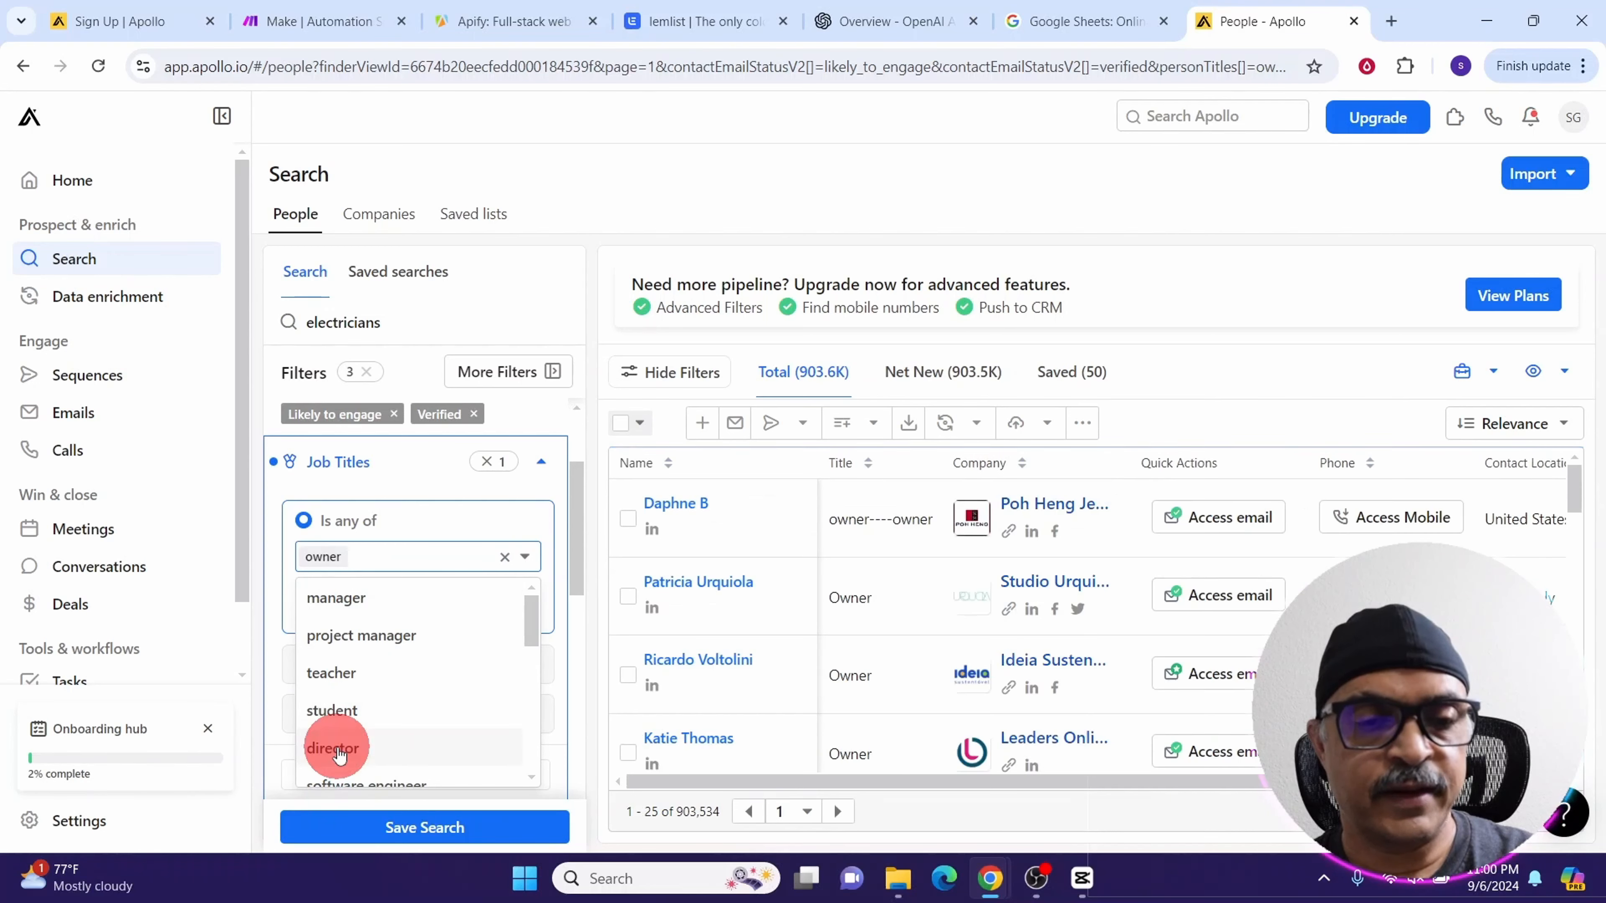
{"action": "left_click", "coordinate": [335, 748]}
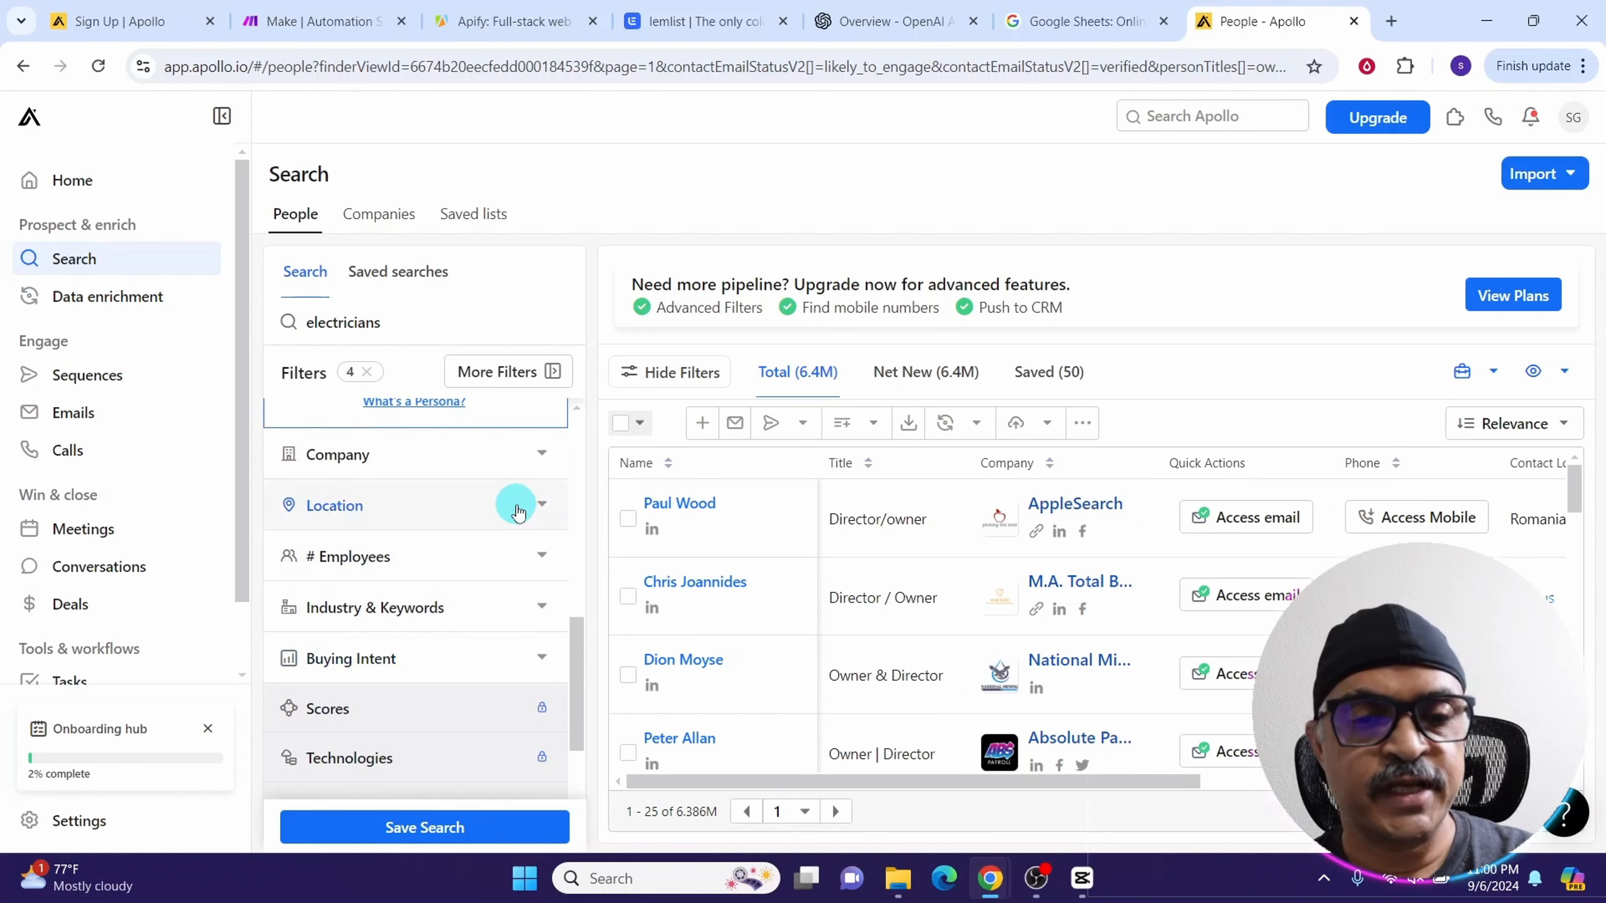
Filter the contact location to United States
{"action": "left_click", "coordinate": [545, 510]}
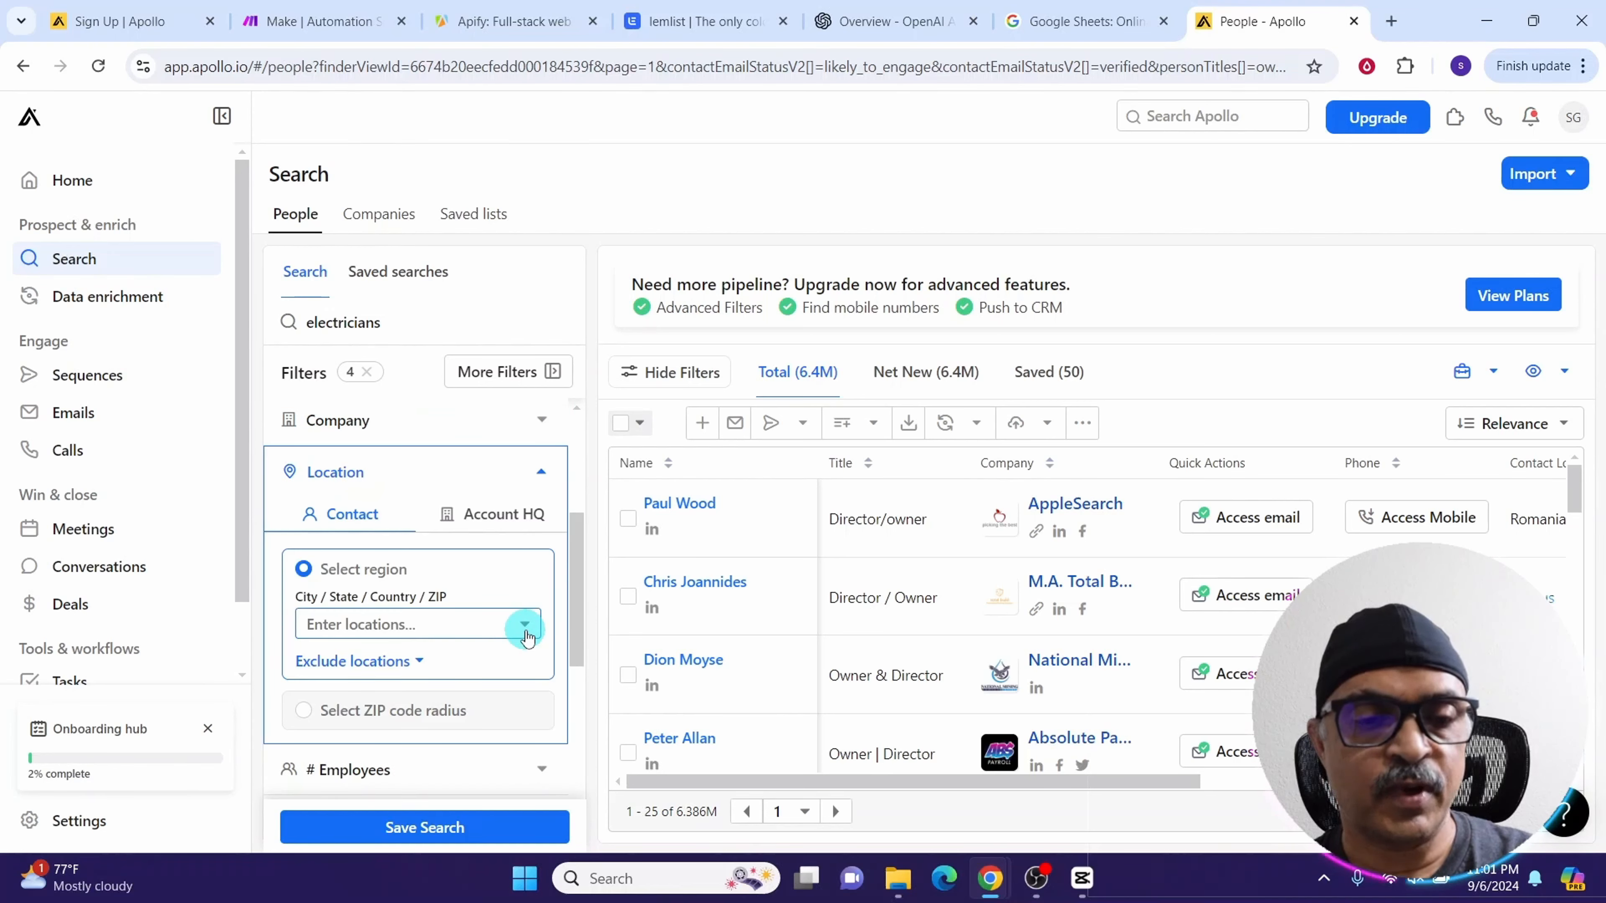
{"action": "left_click", "coordinate": [527, 632]}
{"action": "left_click", "coordinate": [371, 681]}
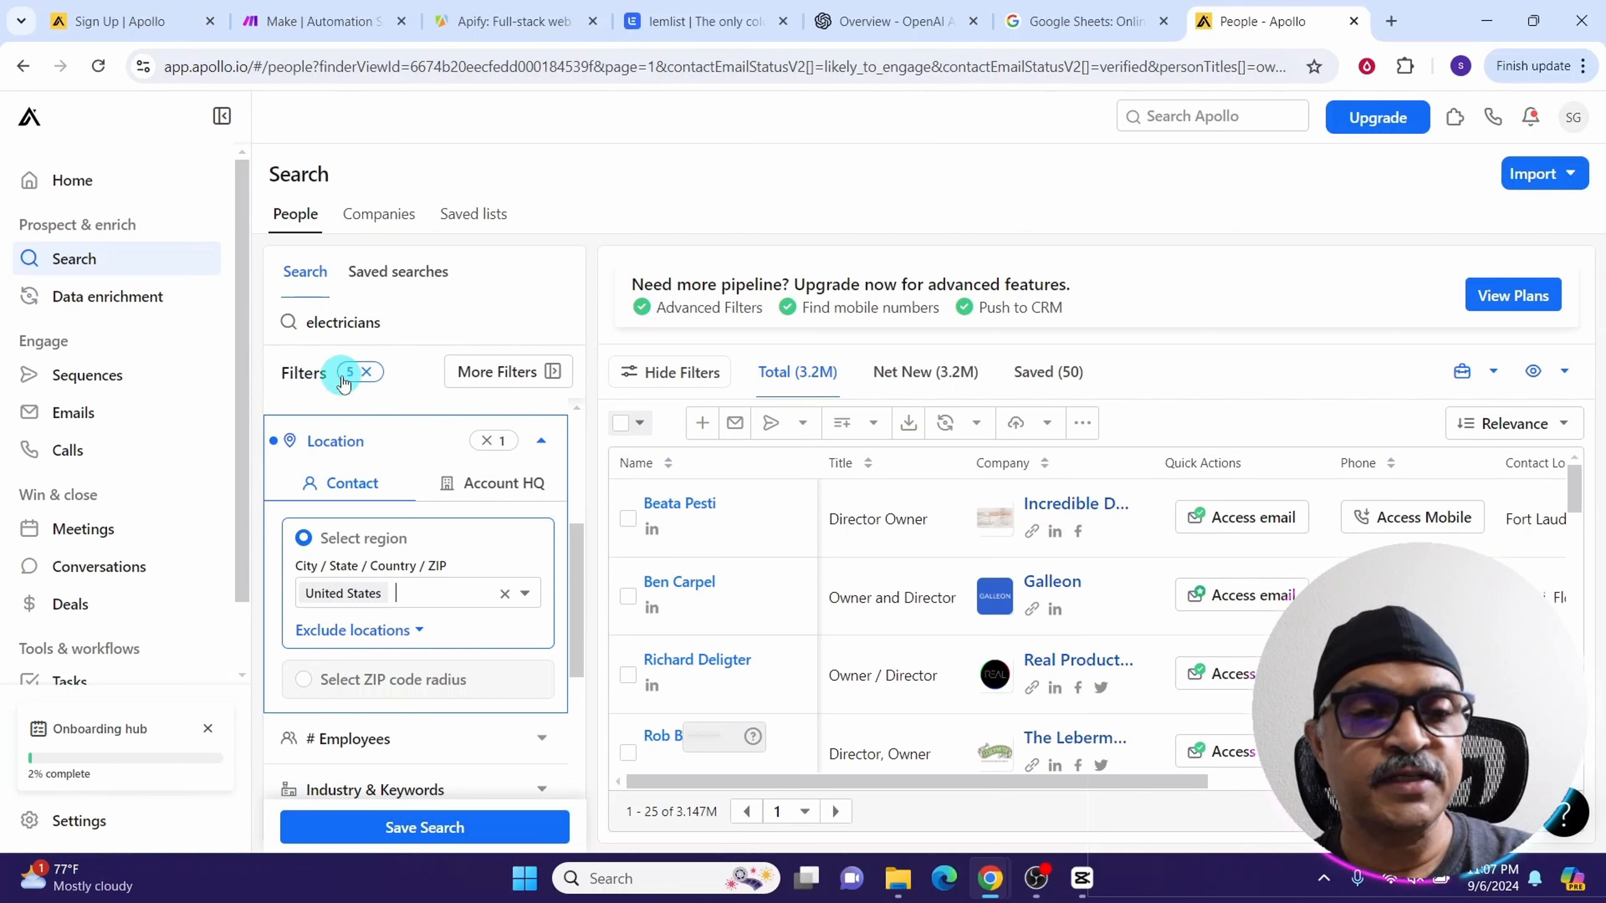
Save the current people search as a private search named electricians
{"action": "scroll", "coordinate": [567, 736], "scroll_direction": "down", "scroll_amount": 8}
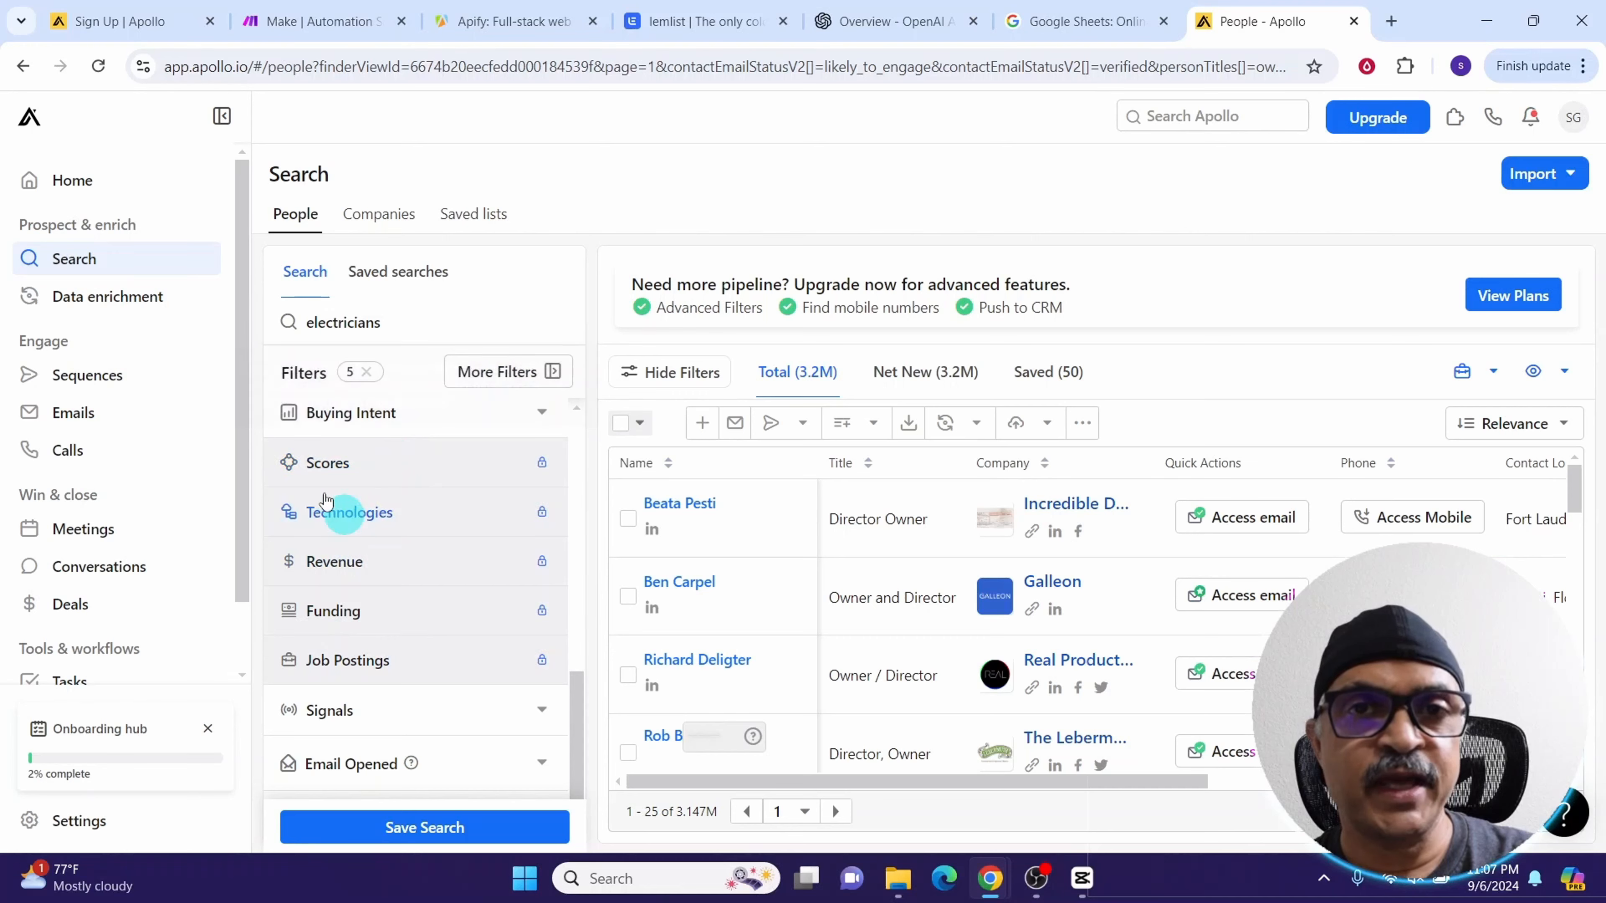
{"action": "left_click", "coordinate": [422, 833]}
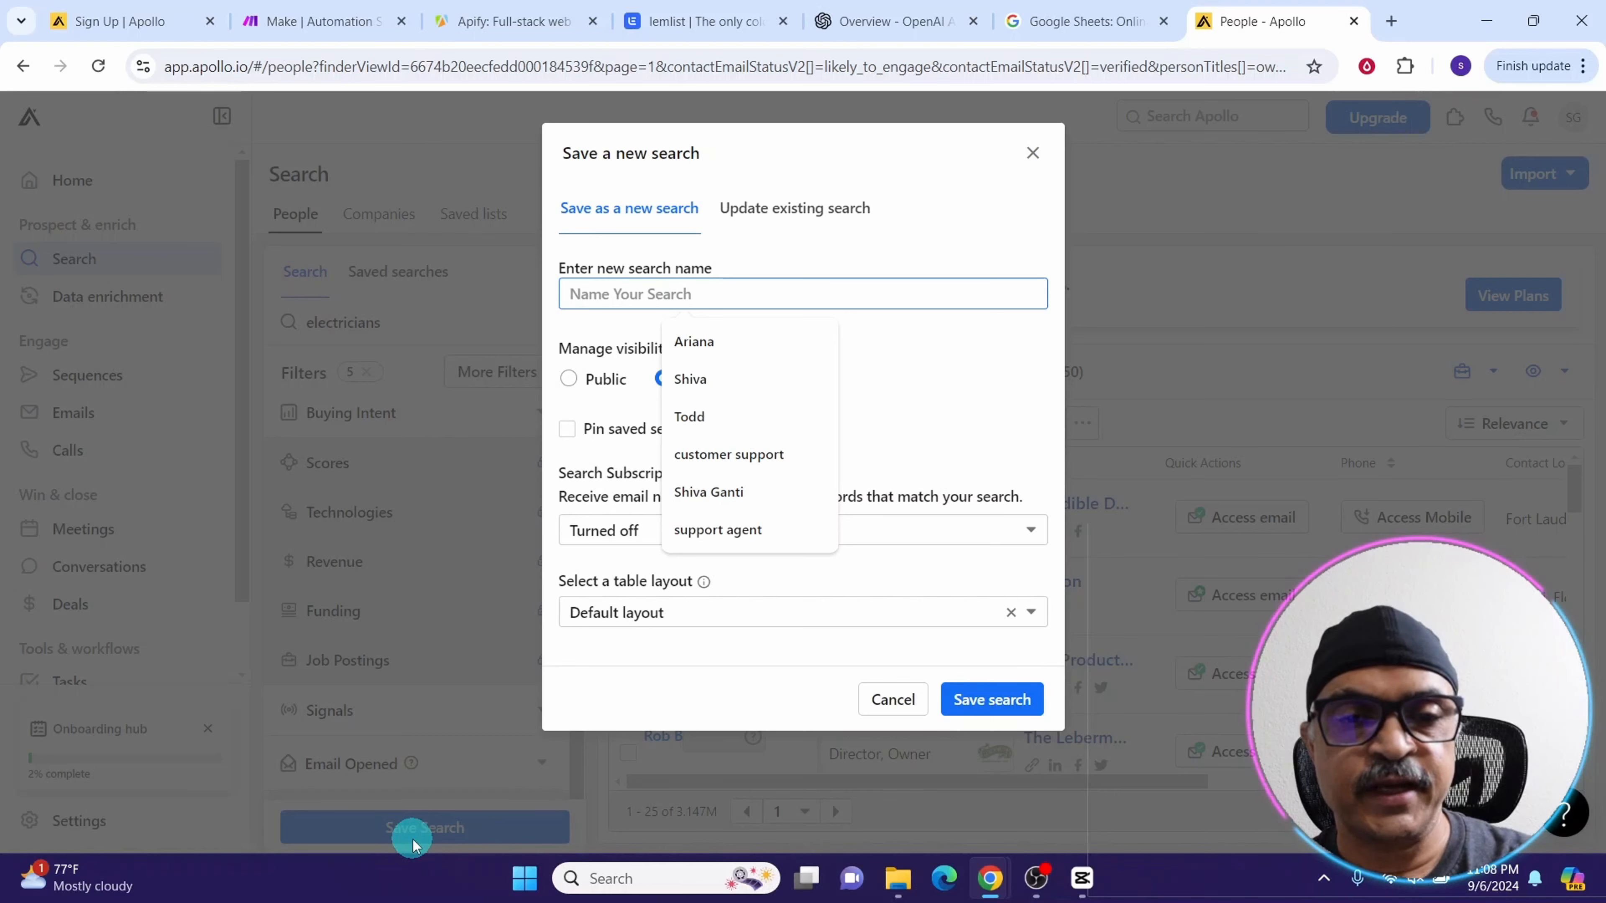
{"action": "type", "text": "electricians"}
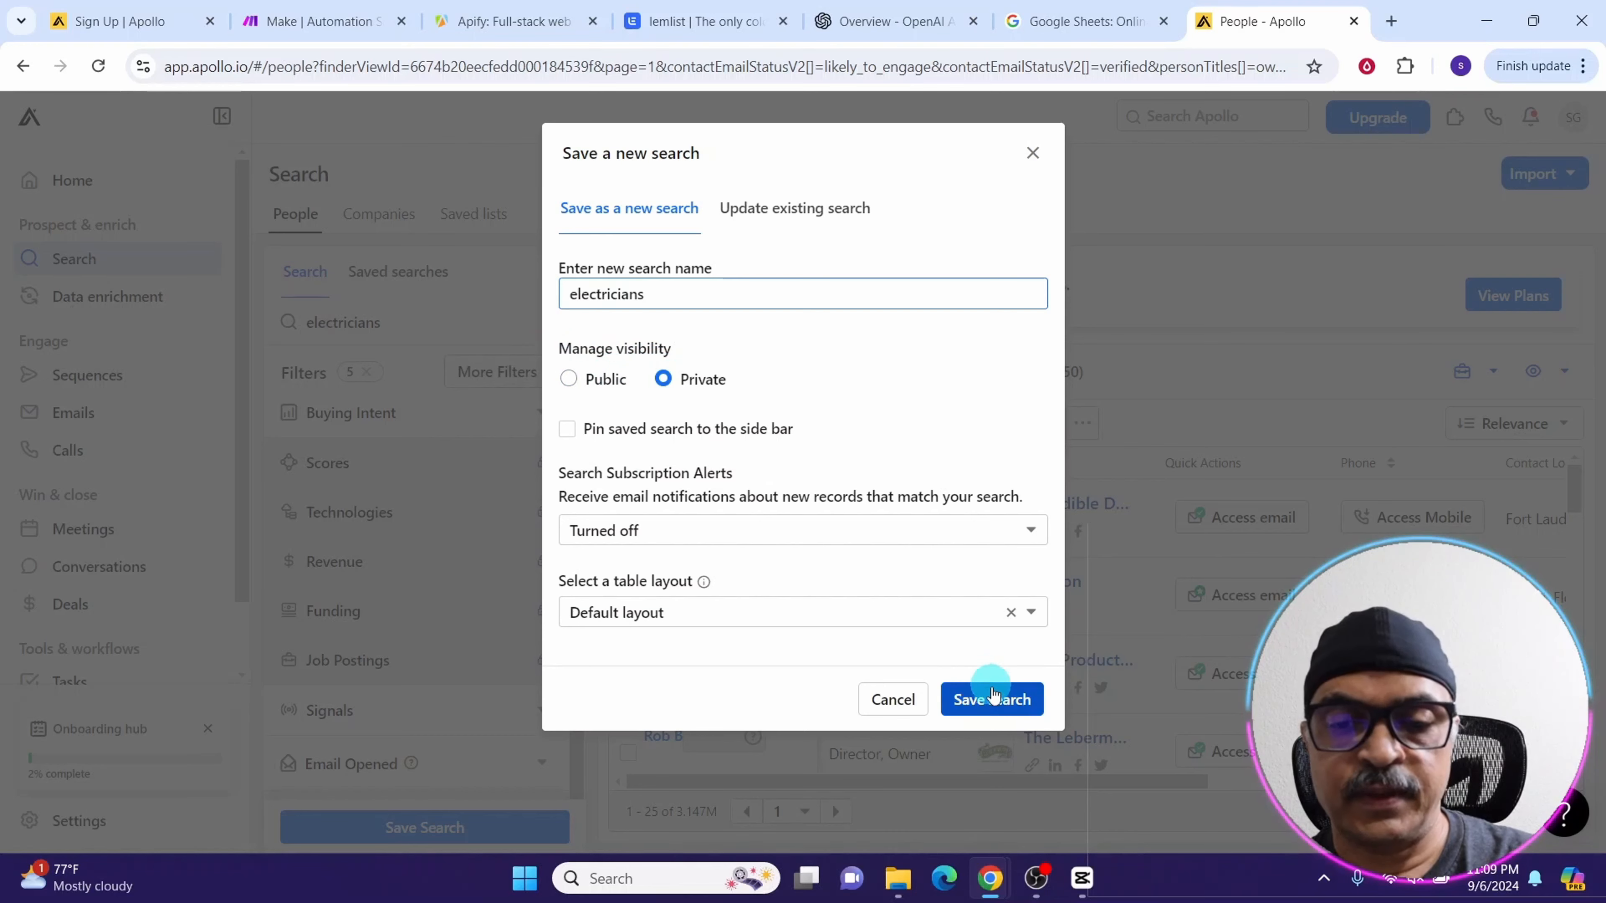
{"action": "left_click", "coordinate": [991, 702]}
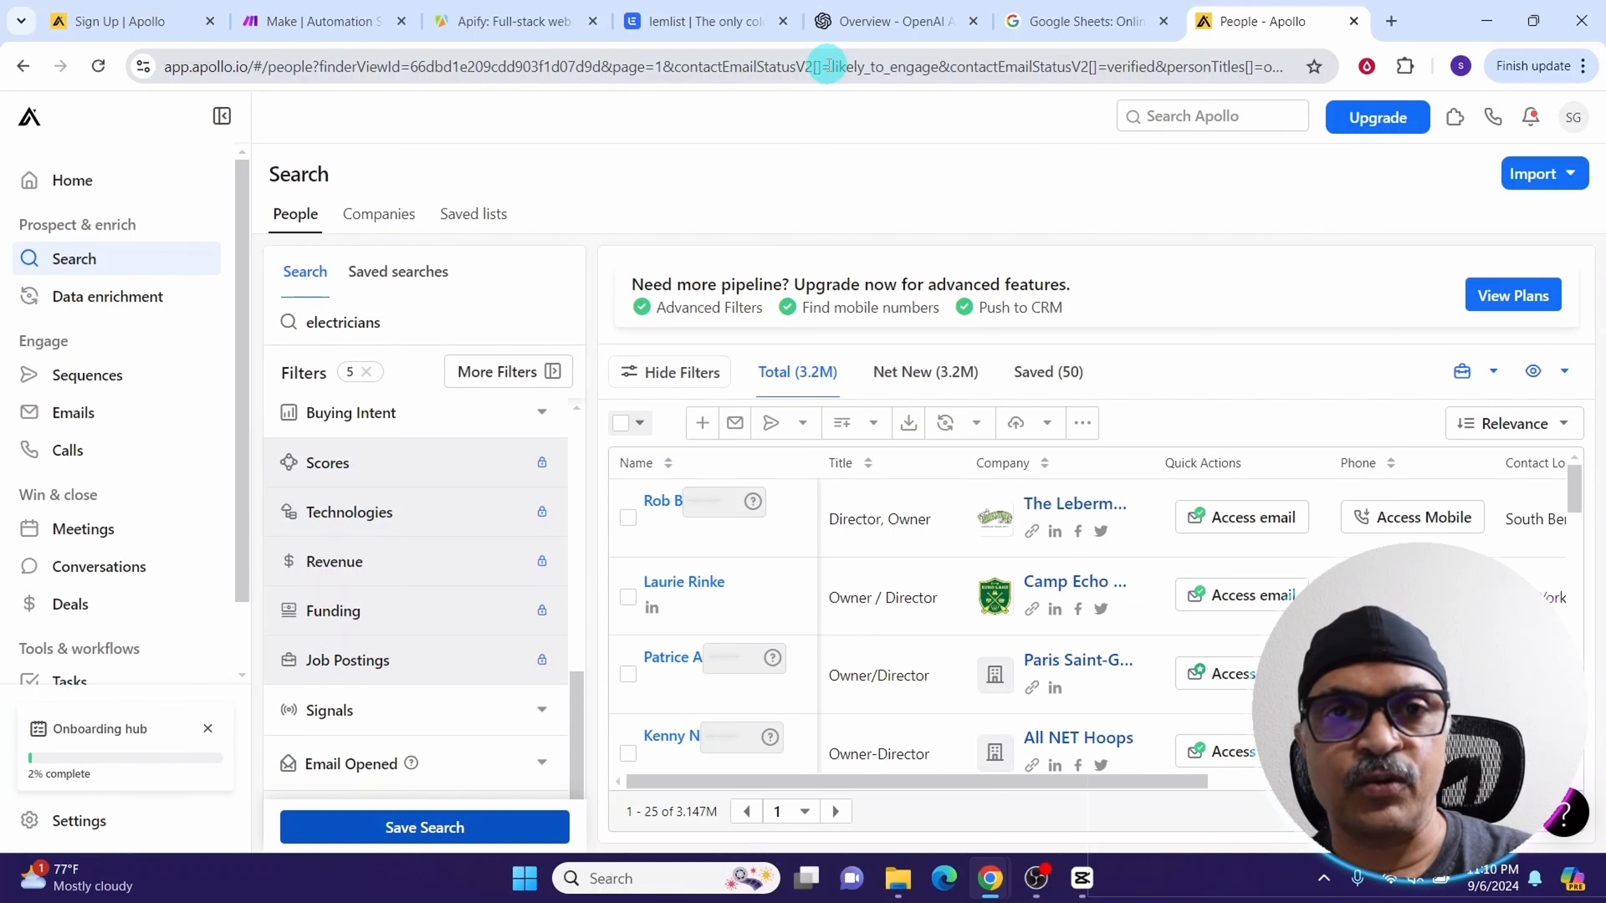
In the Apify Store, search for apollo and open the Apollo Scraper - Pay per leads actor
{"action": "left_click", "coordinate": [465, 17]}
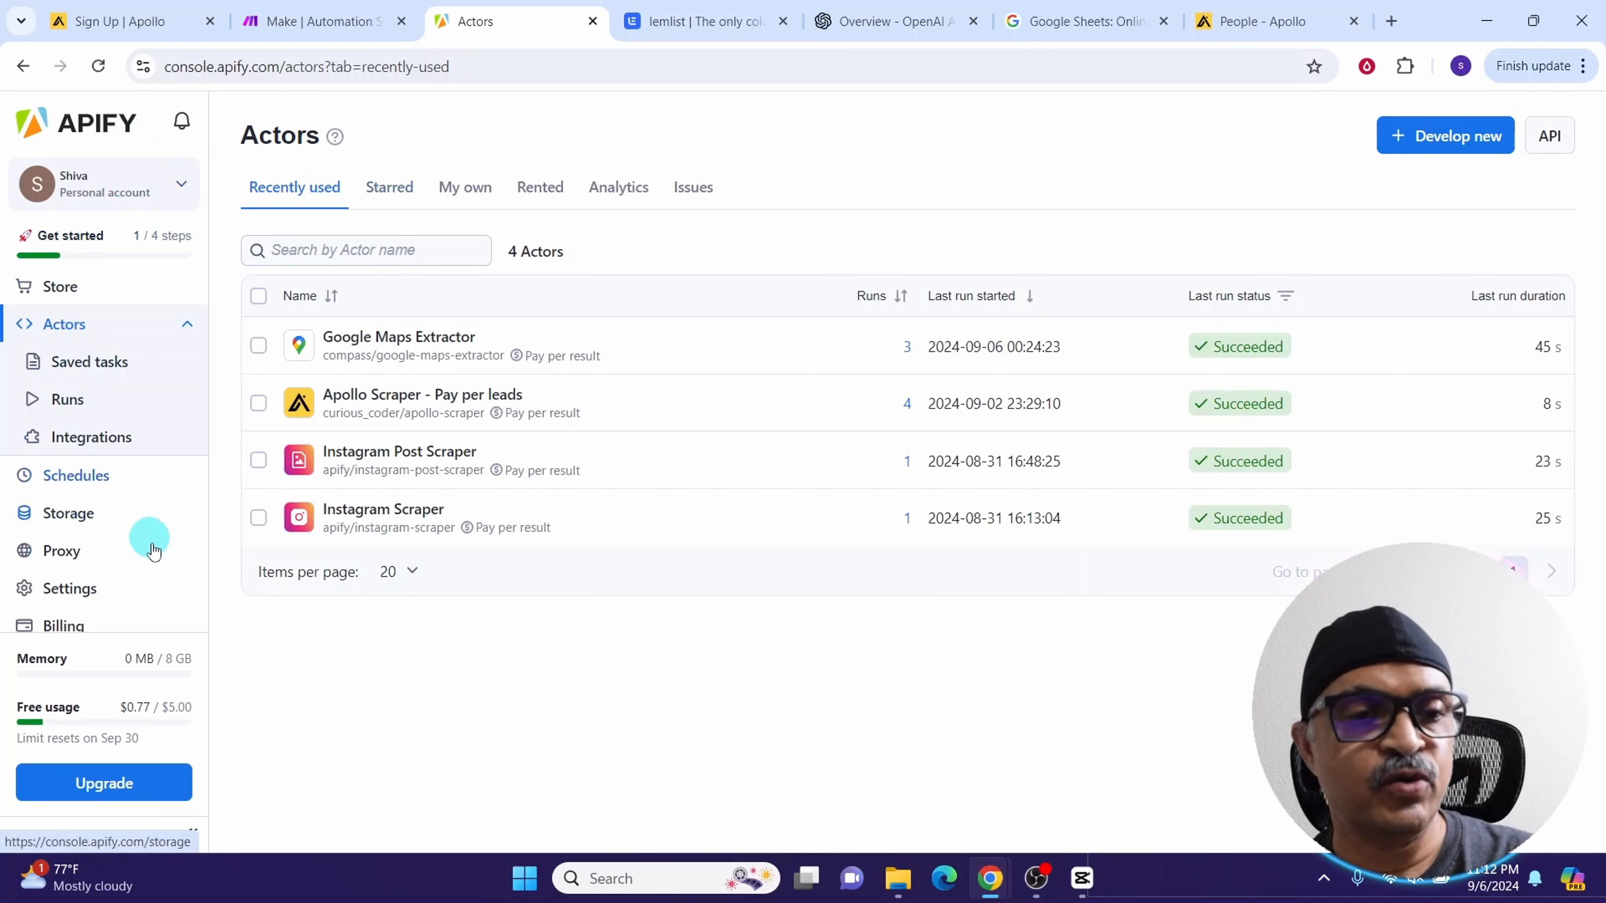
{"action": "left_click", "coordinate": [51, 287]}
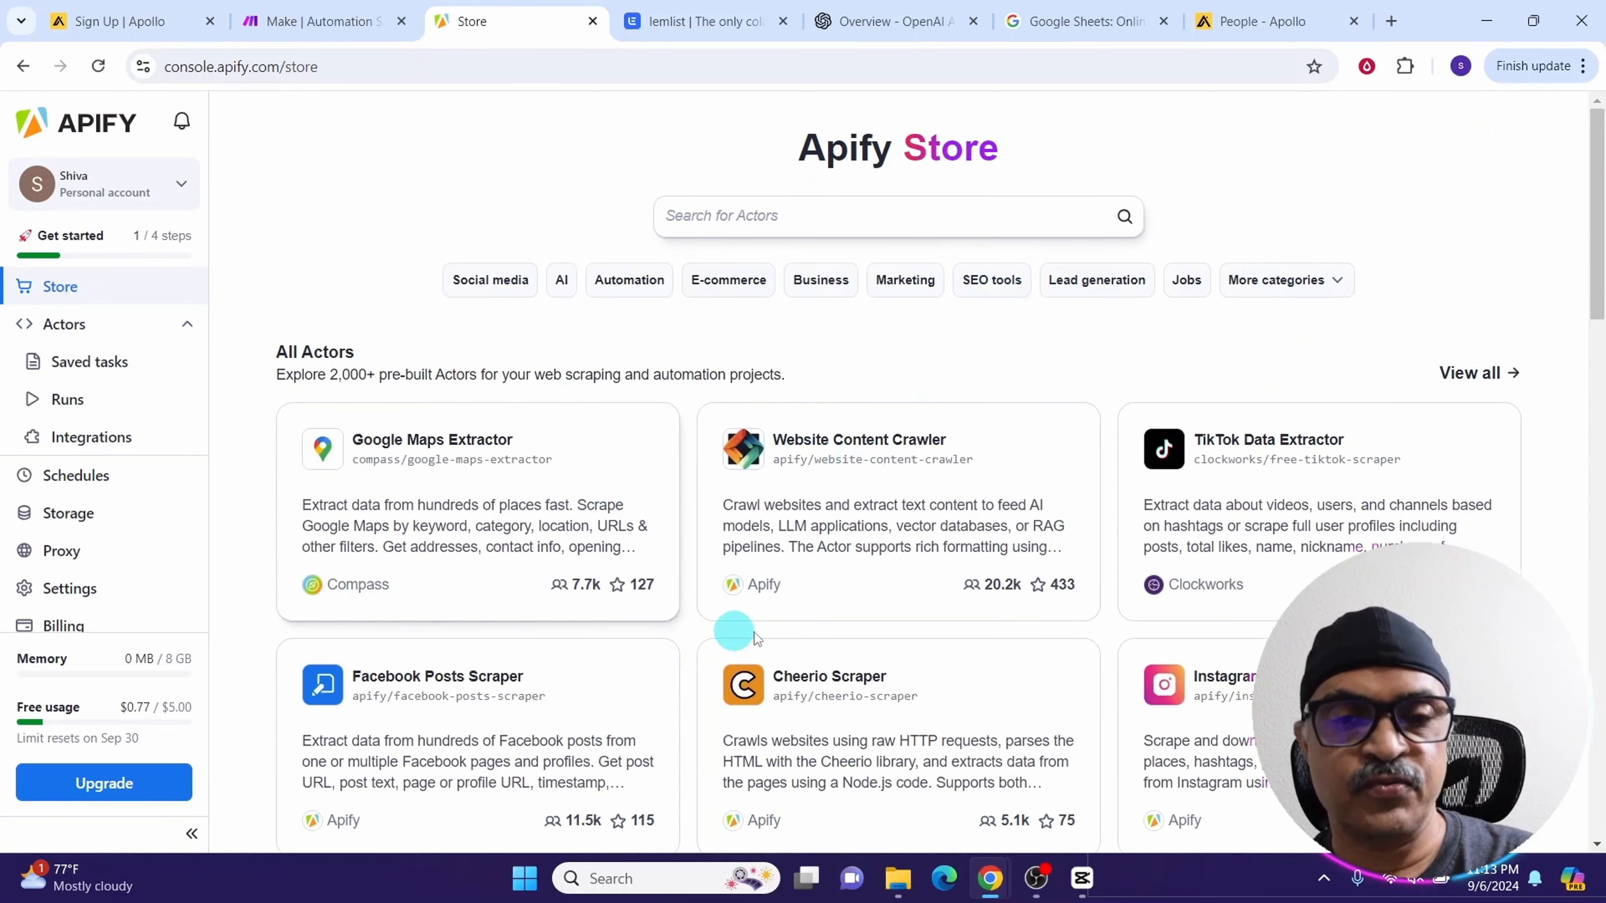
{"action": "left_click", "coordinate": [773, 217]}
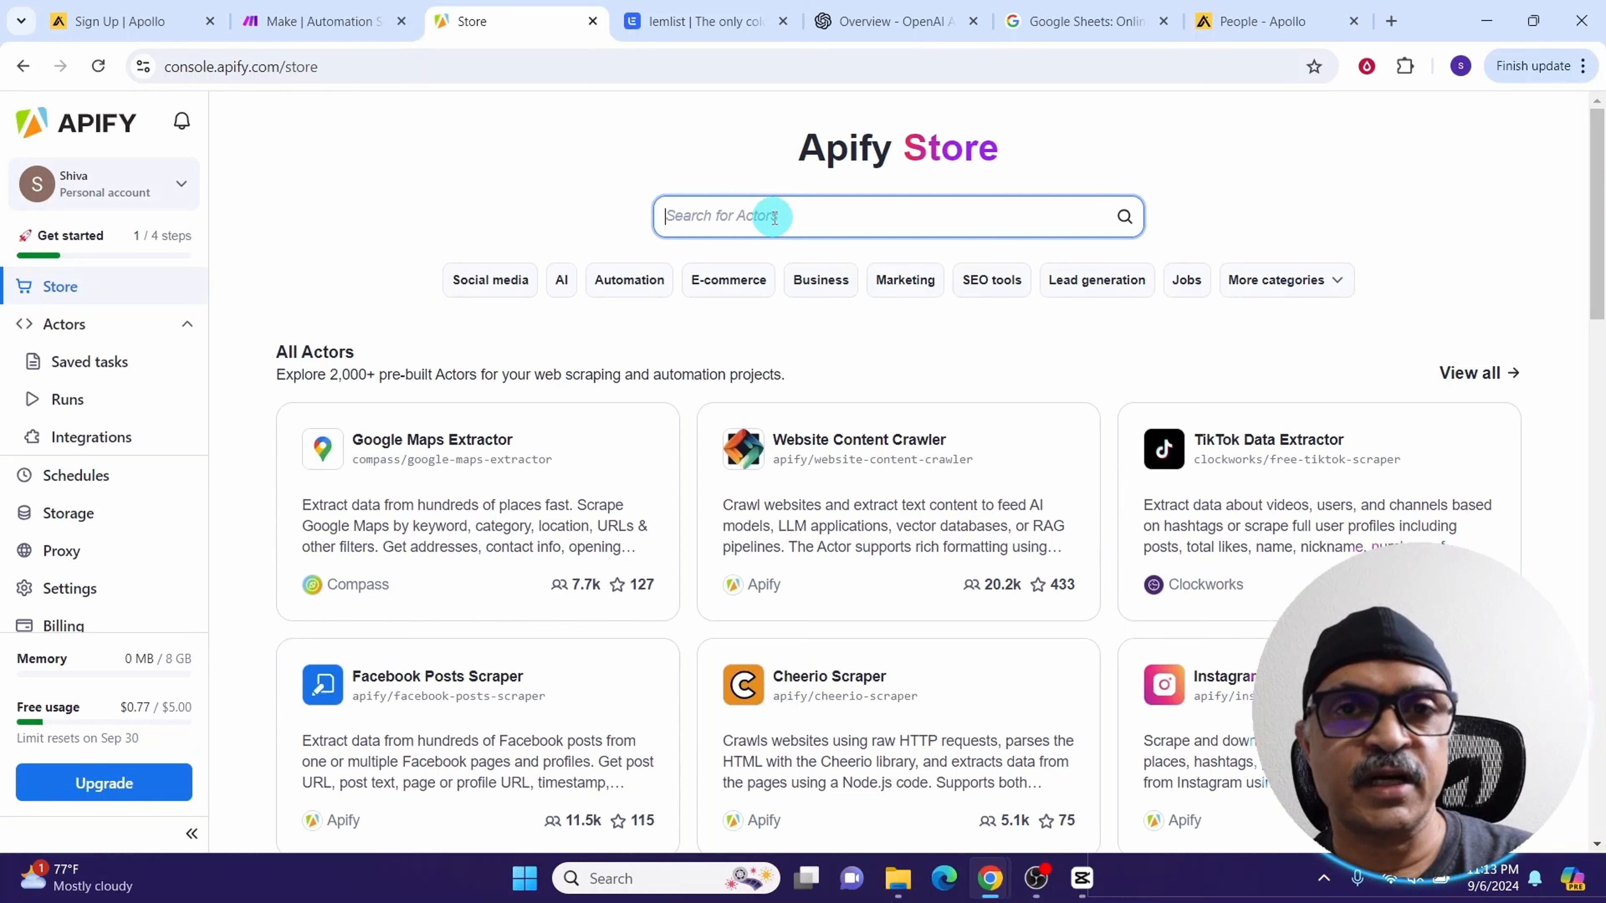
{"action": "type", "text": "instagram"}
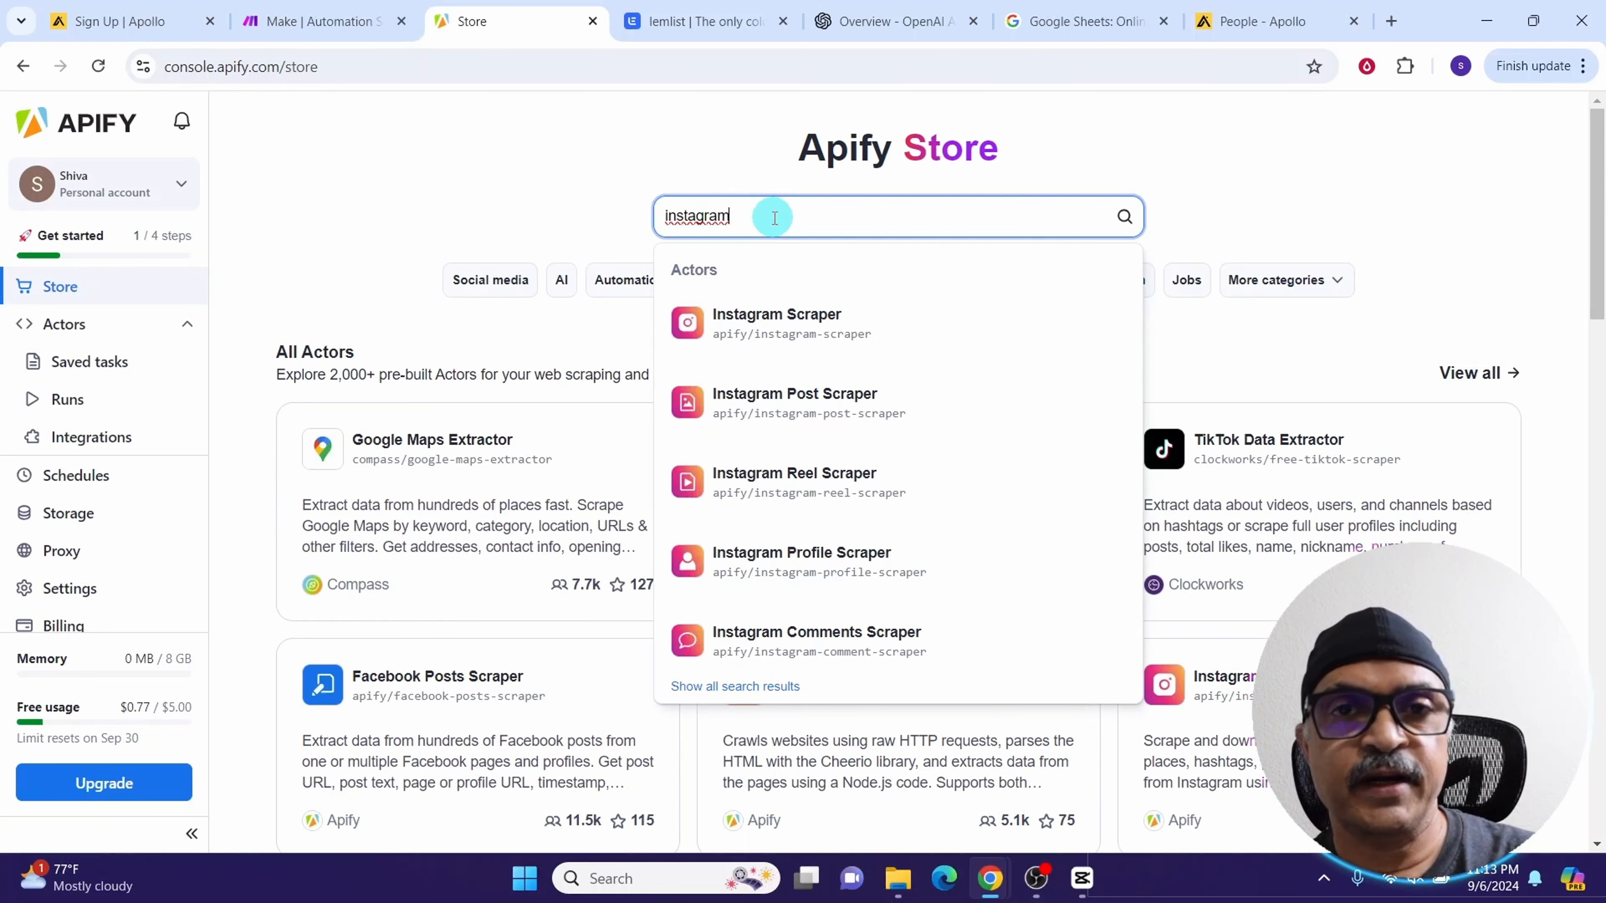
{"action": "key", "text": "Return"}
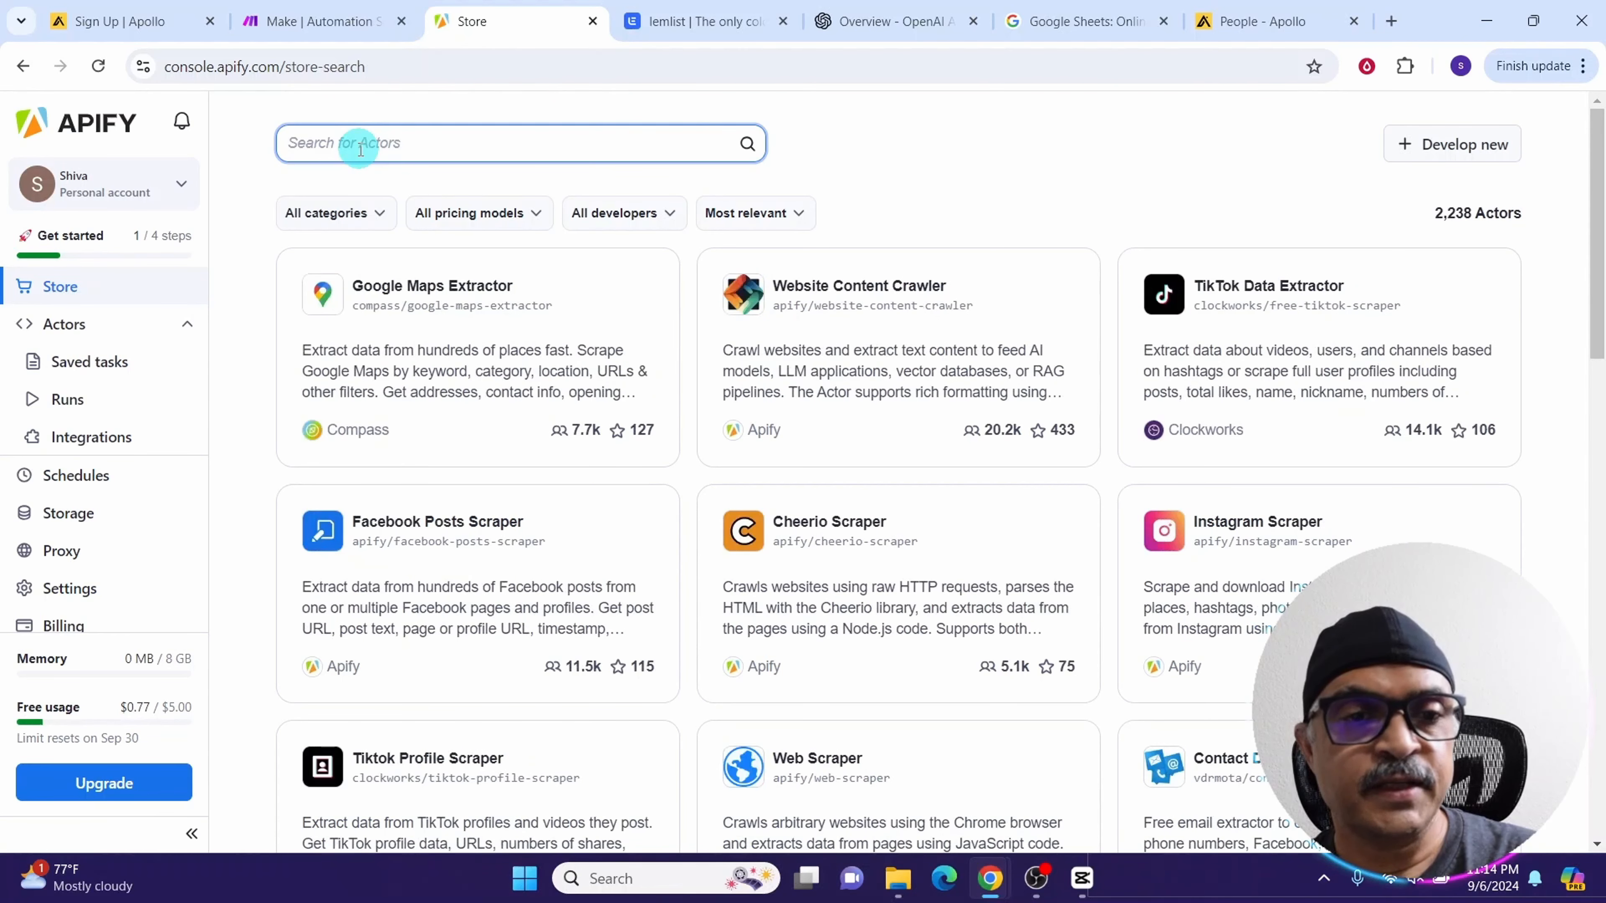
{"action": "type", "text": "apollo"}
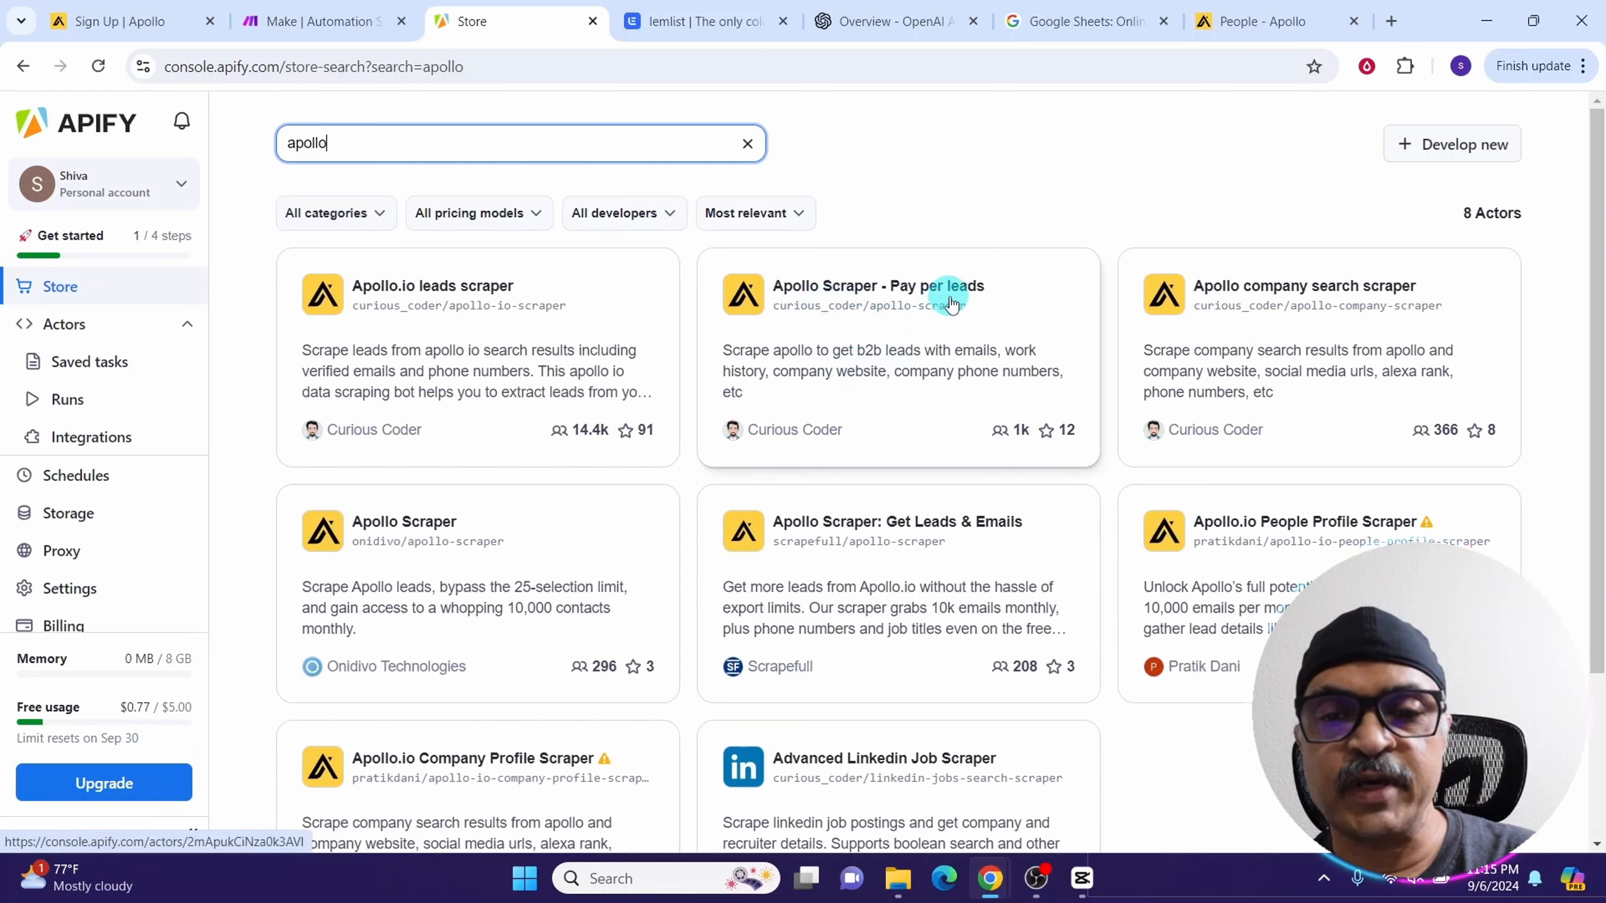
{"action": "left_click", "coordinate": [817, 359]}
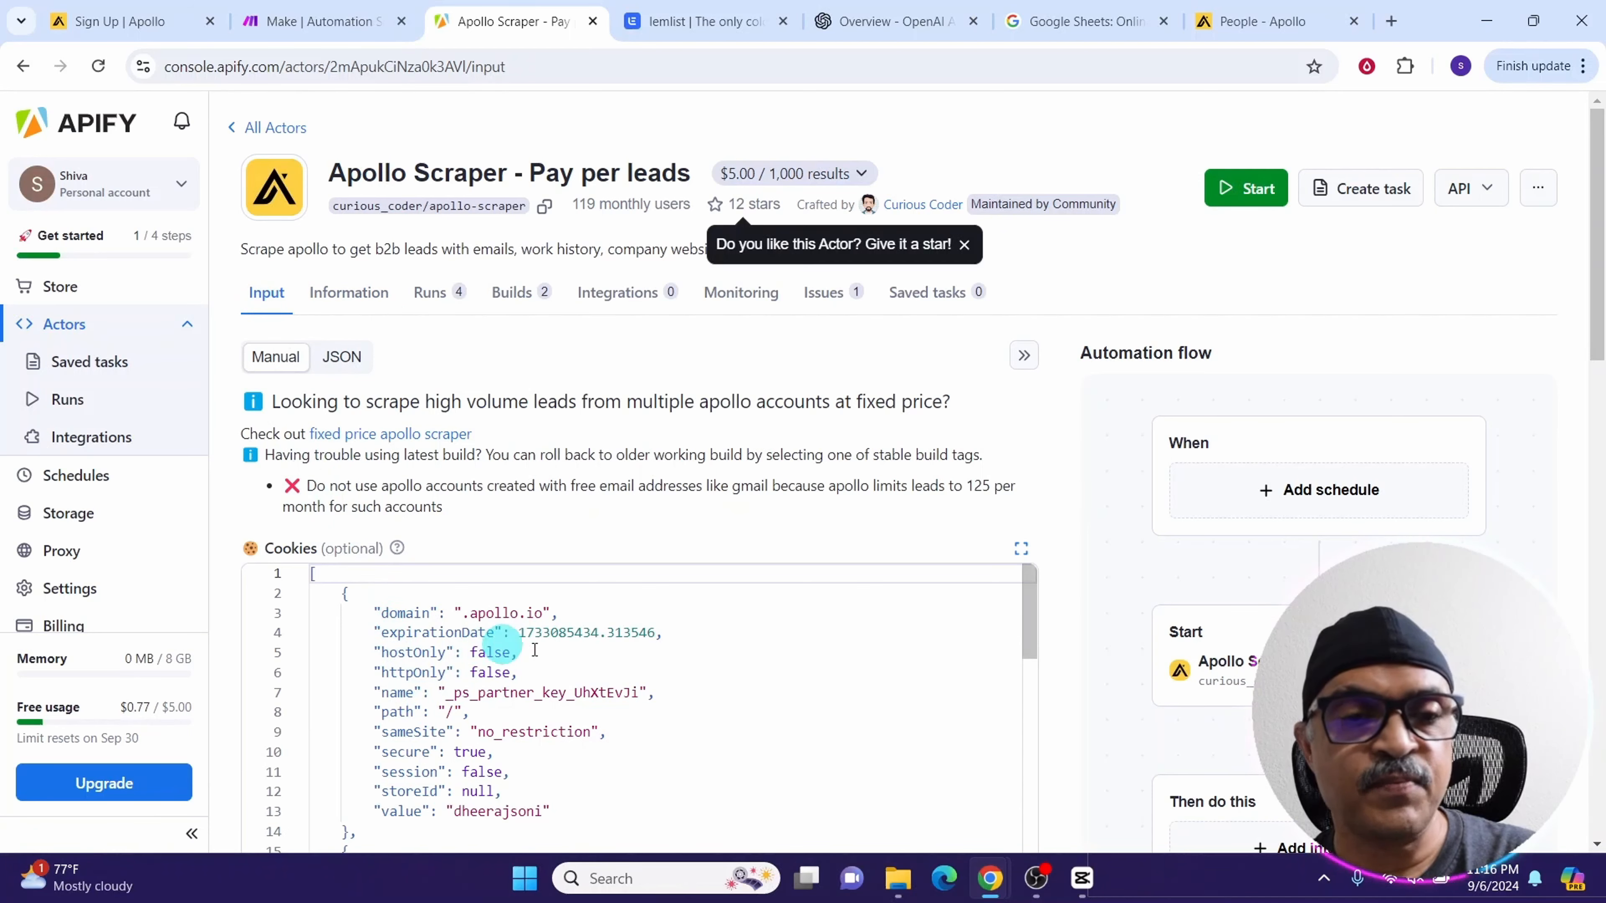
Examine the actor's input settings, including cookies, login email, password and search URL fields
{"action": "scroll", "coordinate": [484, 190], "scroll_direction": "down", "scroll_amount": 4}
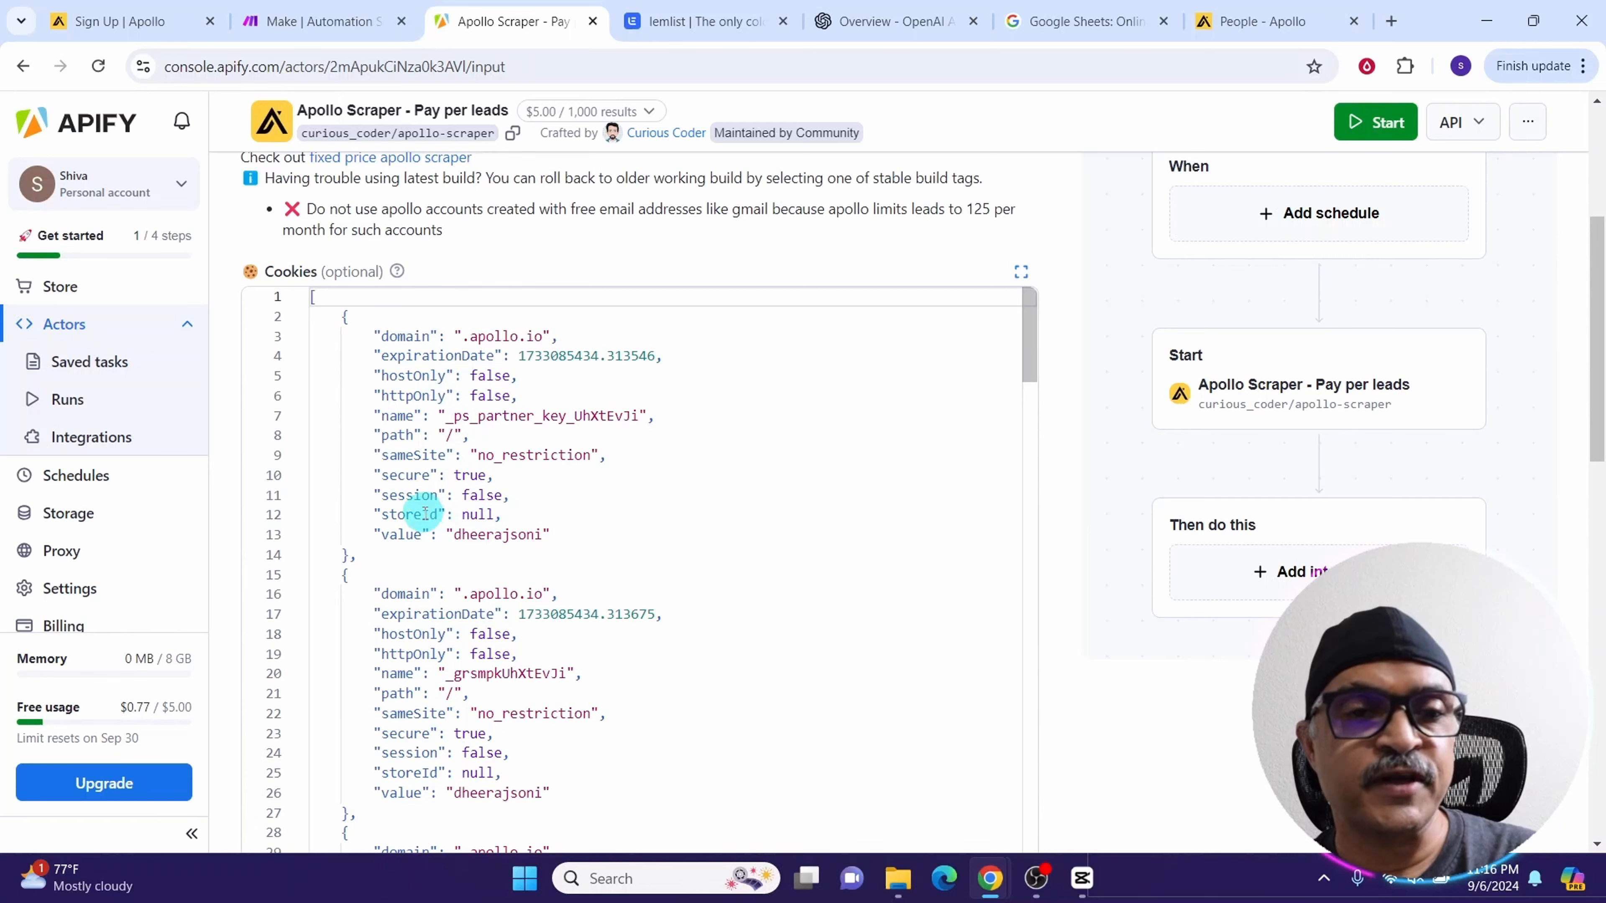
{"action": "left_click_drag", "start_coordinate": [1596, 285], "coordinate": [1596, 453]}
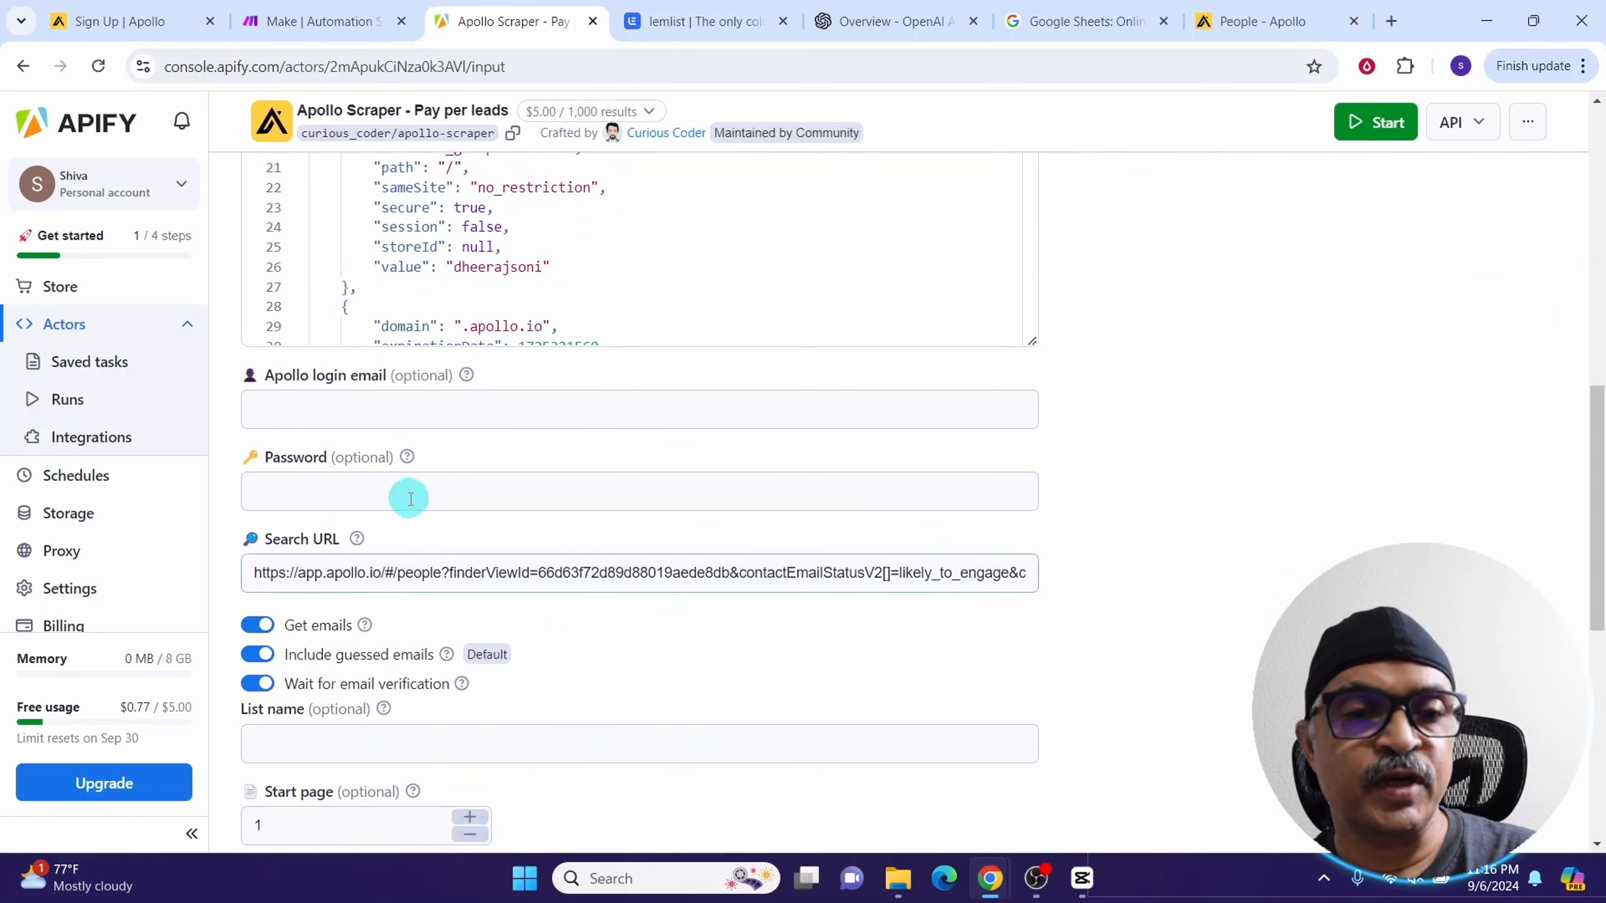
{"action": "left_click", "coordinate": [354, 396]}
{"action": "left_click", "coordinate": [322, 457]}
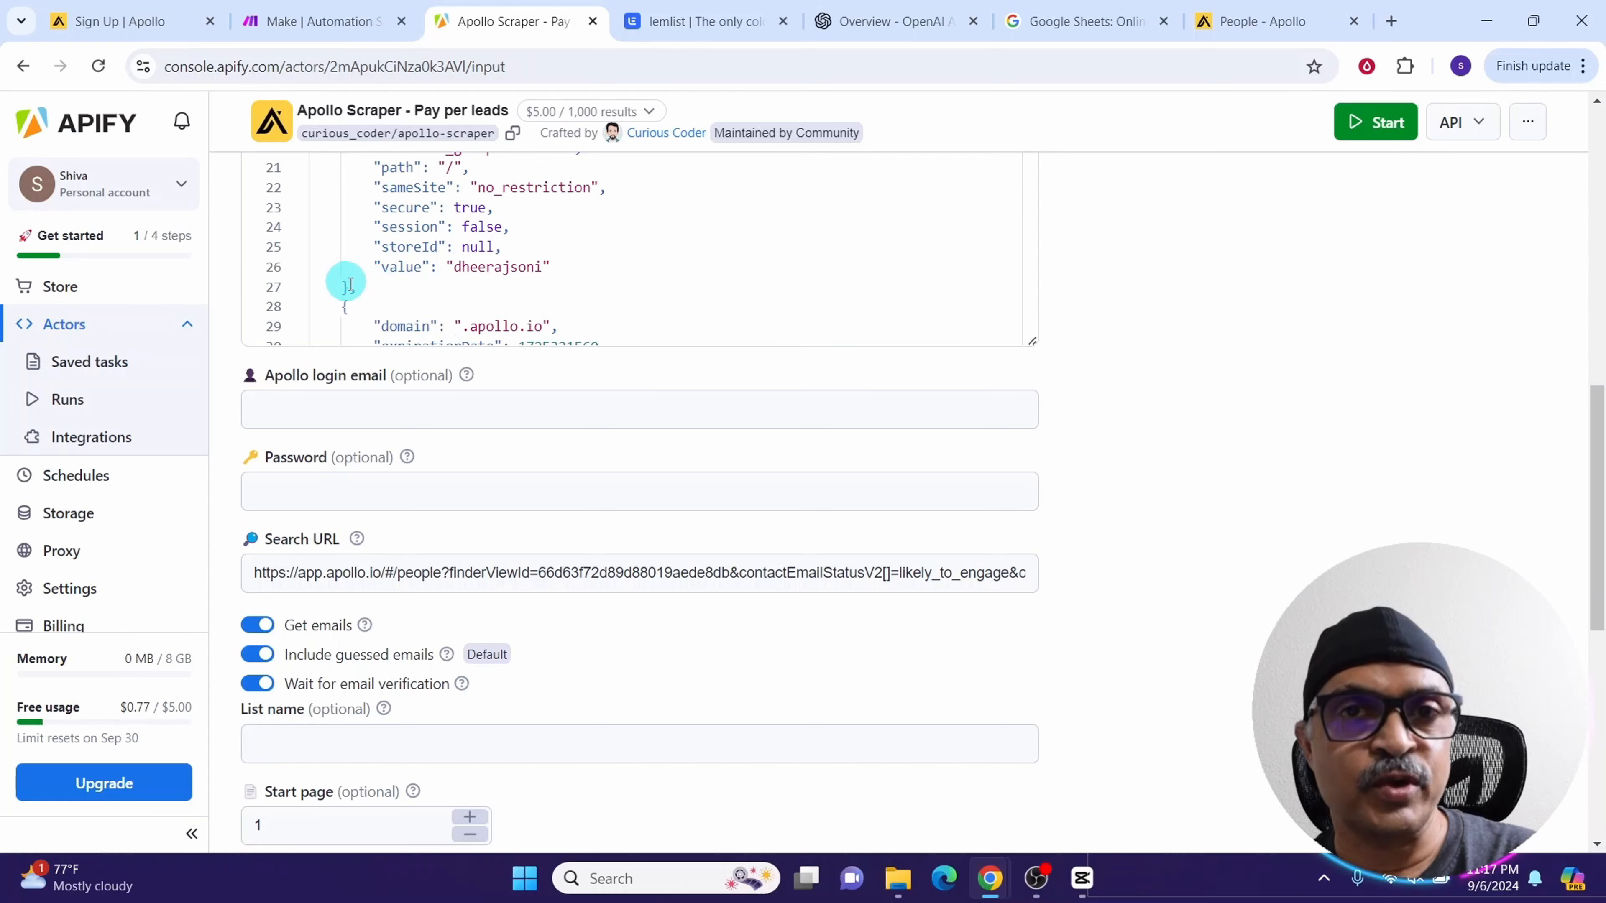
{"action": "scroll", "coordinate": [376, 286], "scroll_direction": "up", "scroll_amount": 10}
Look through the actor's Information, Runs, Builds and Integrations pages
{"action": "left_click", "coordinate": [338, 306]}
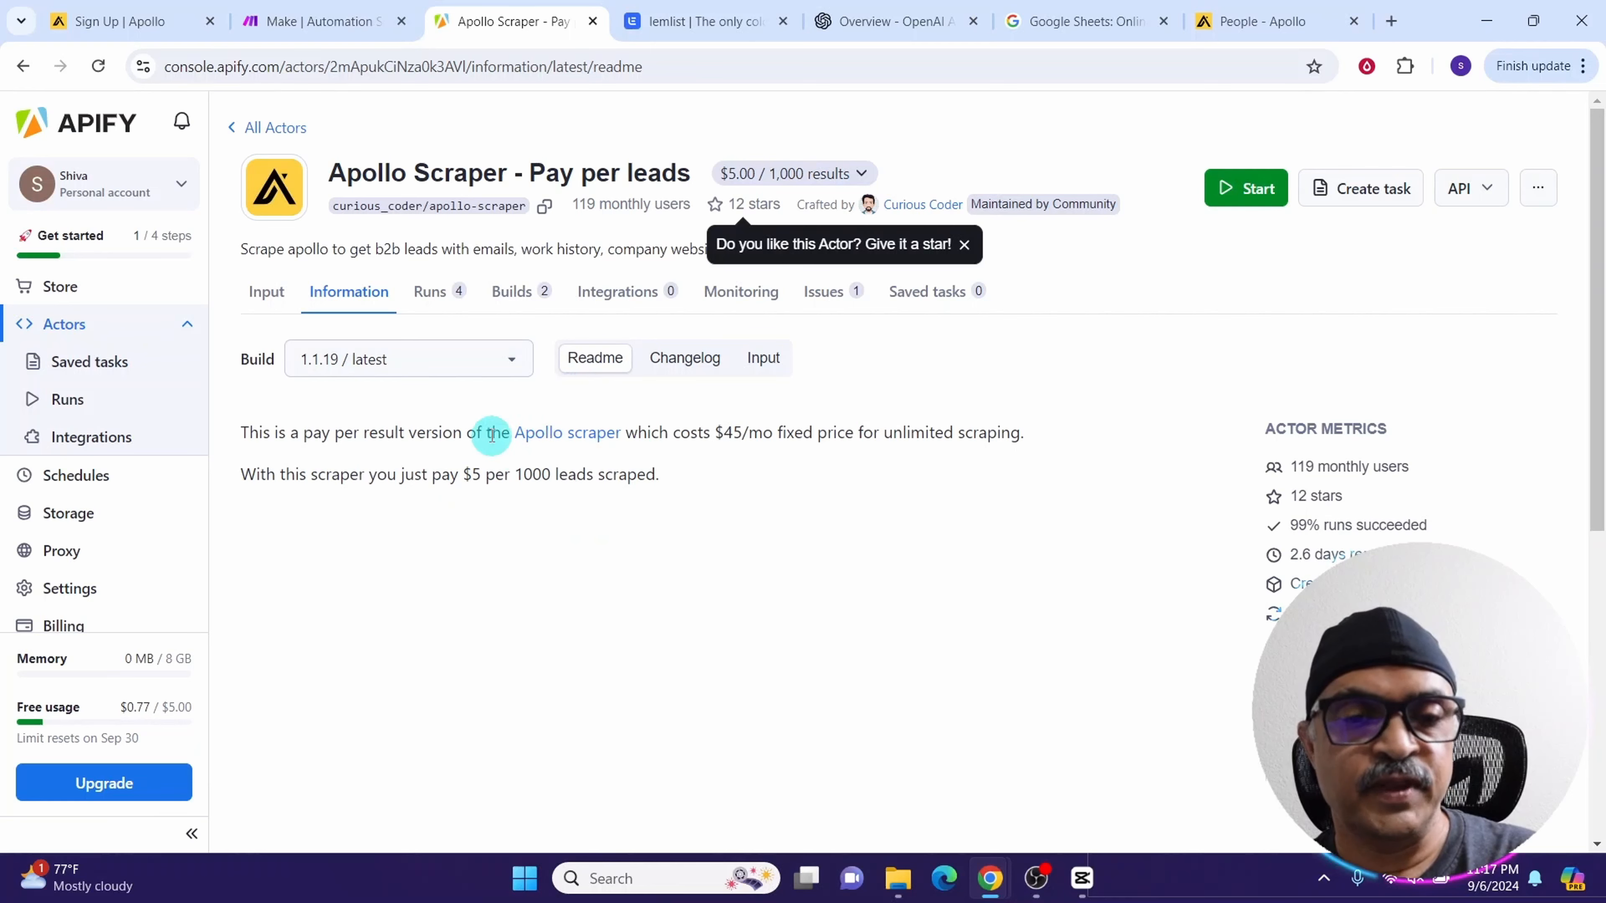
{"action": "left_click", "coordinate": [436, 293]}
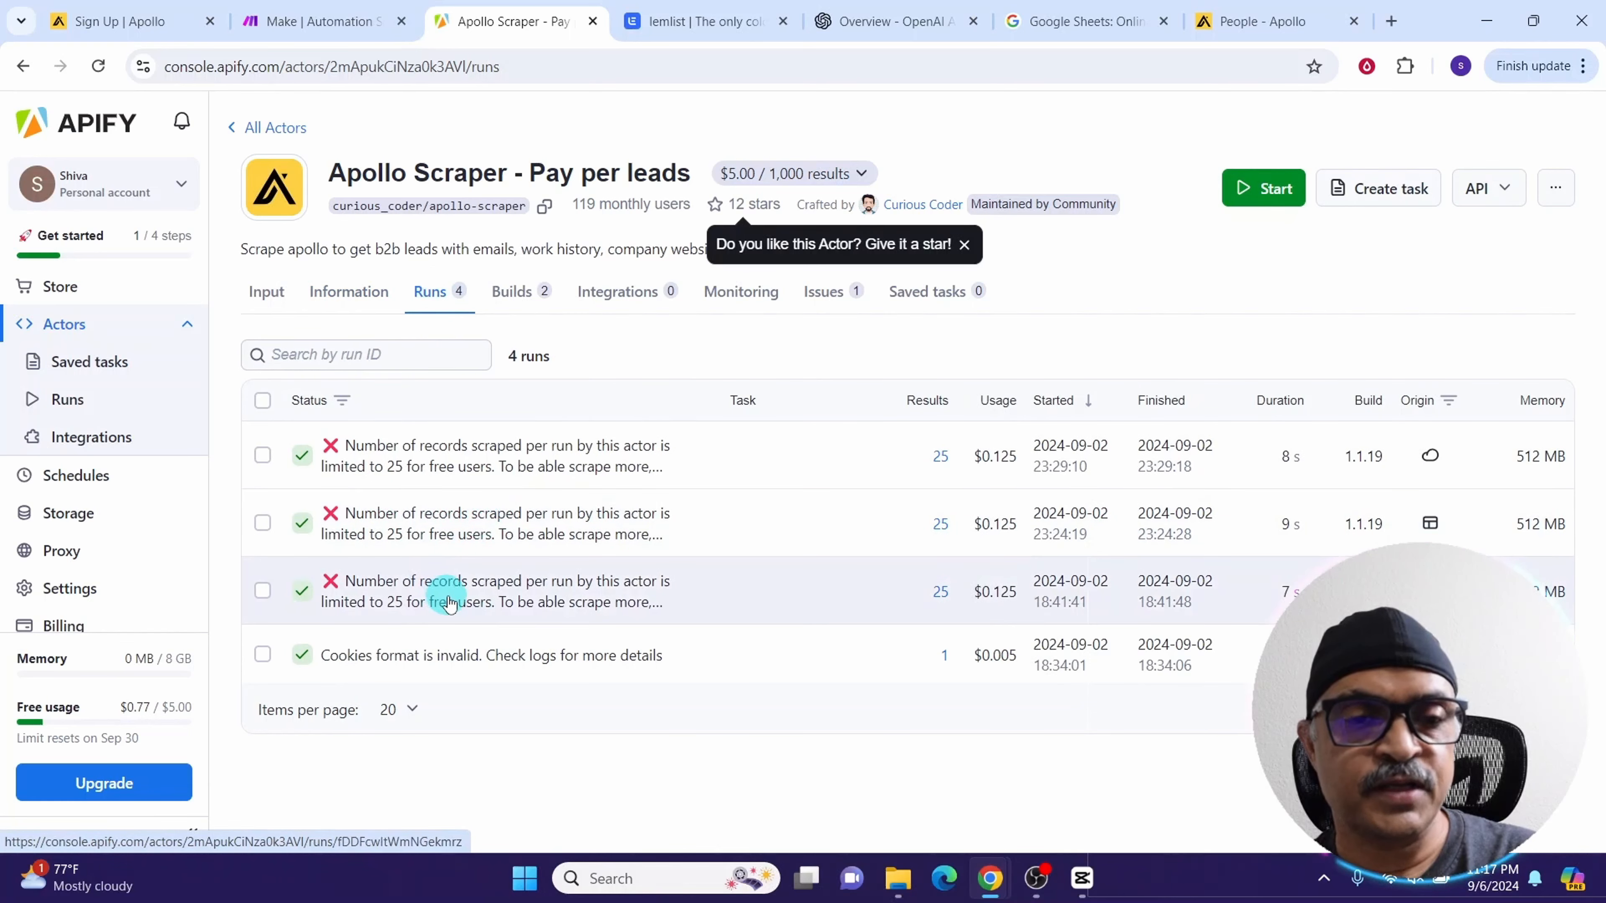
{"action": "left_click", "coordinate": [514, 296]}
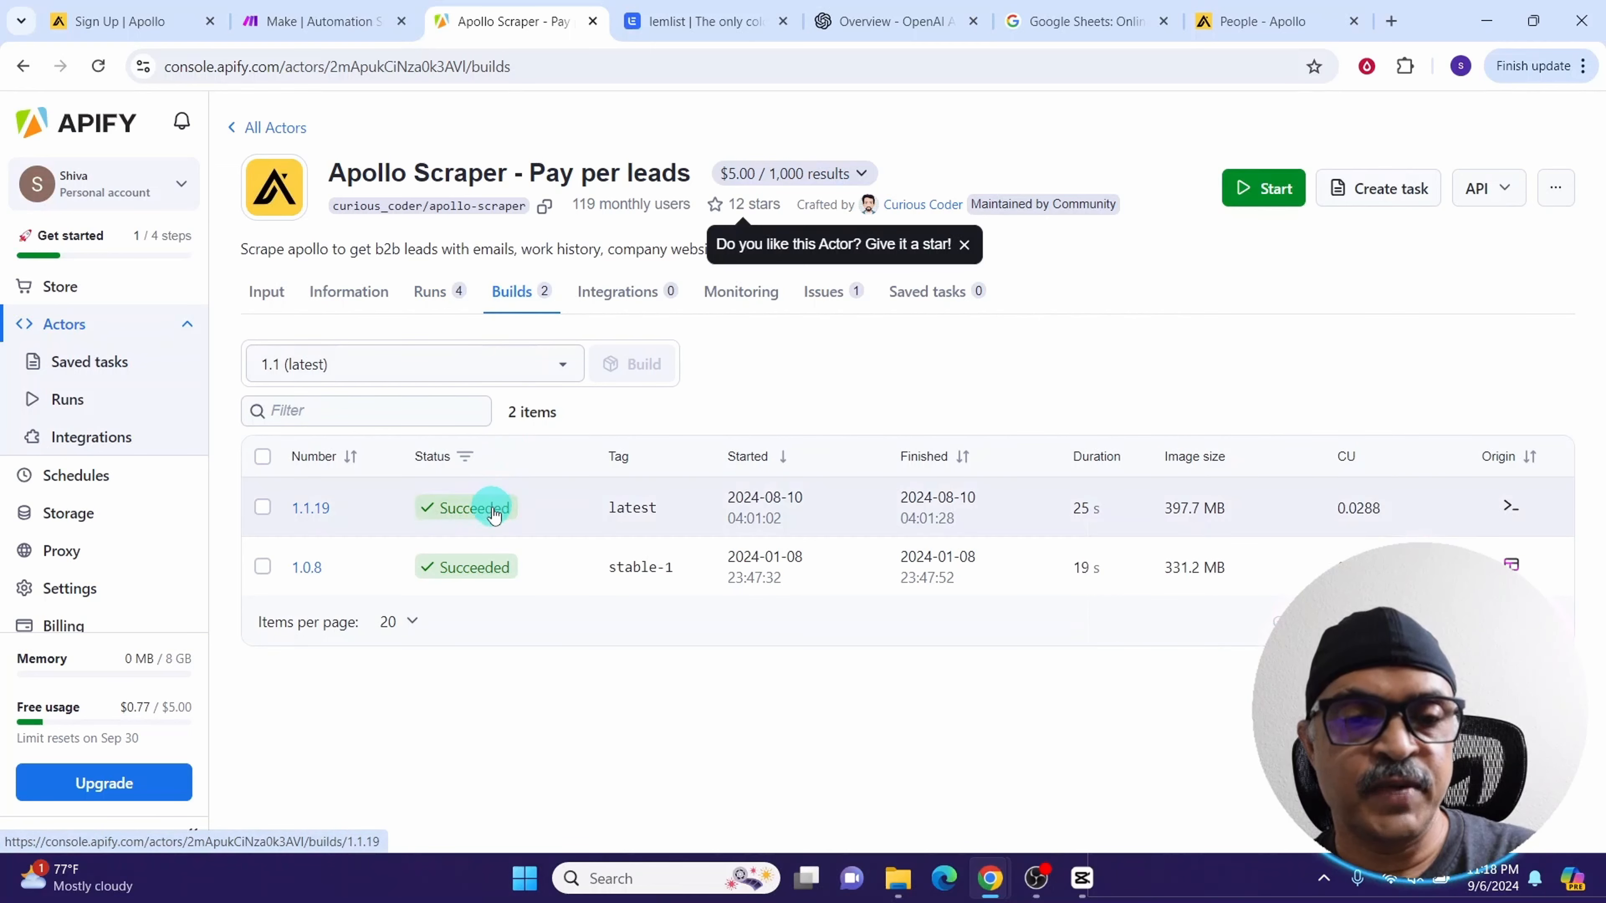
{"action": "left_click", "coordinate": [610, 303]}
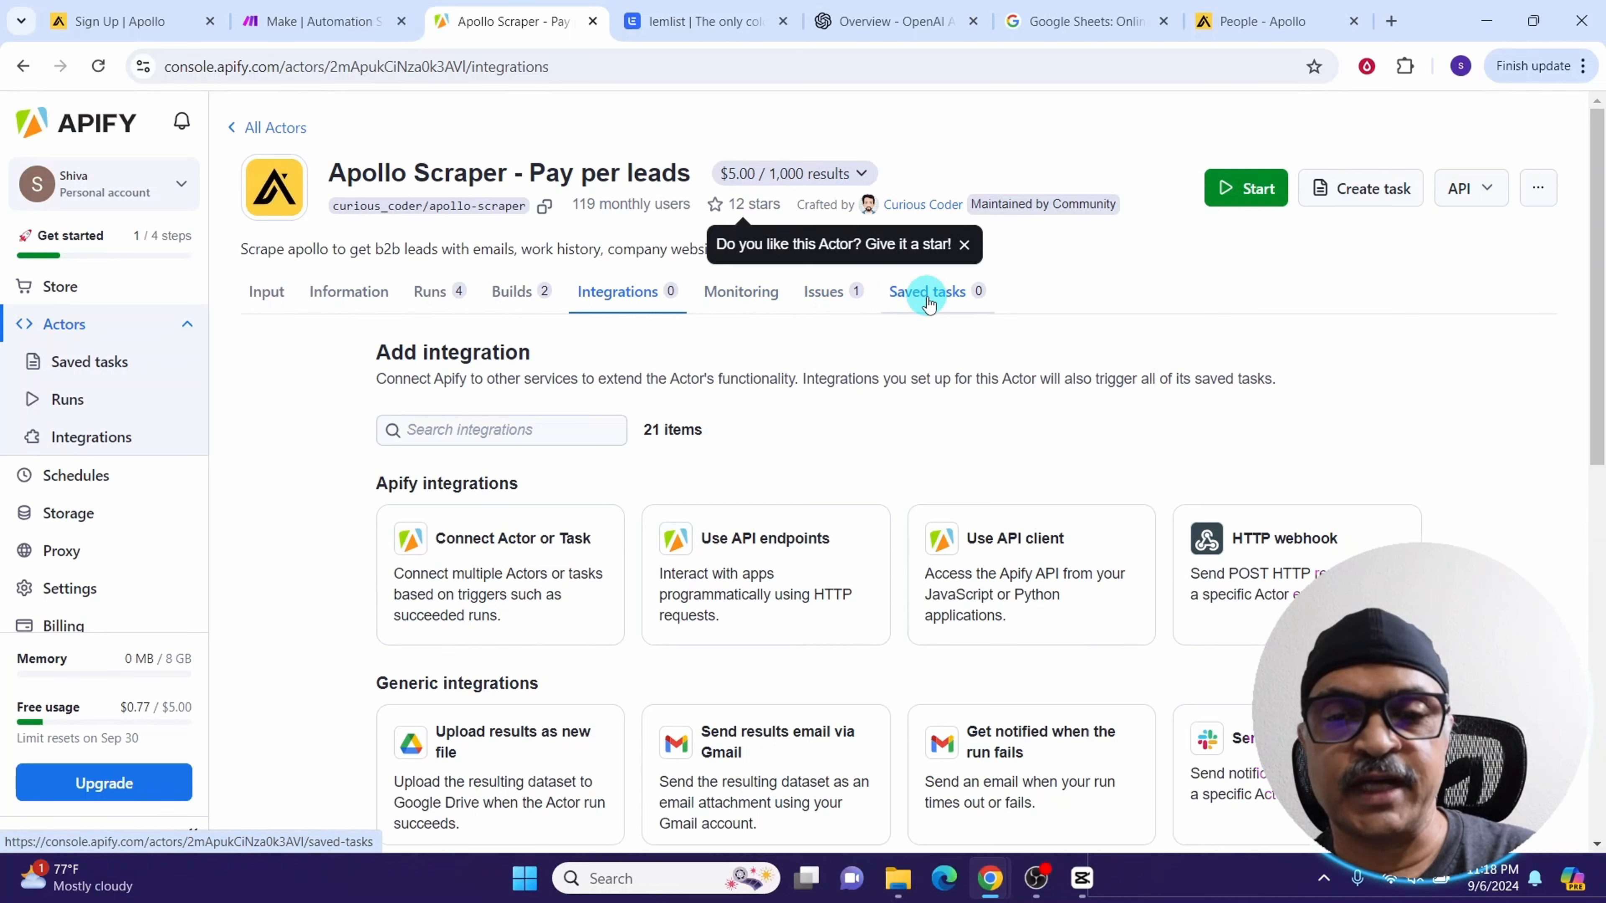
Return to the actor's Input page, read the cookies help, and open the Cookie-Editor extension's store page
{"action": "left_click", "coordinate": [265, 308]}
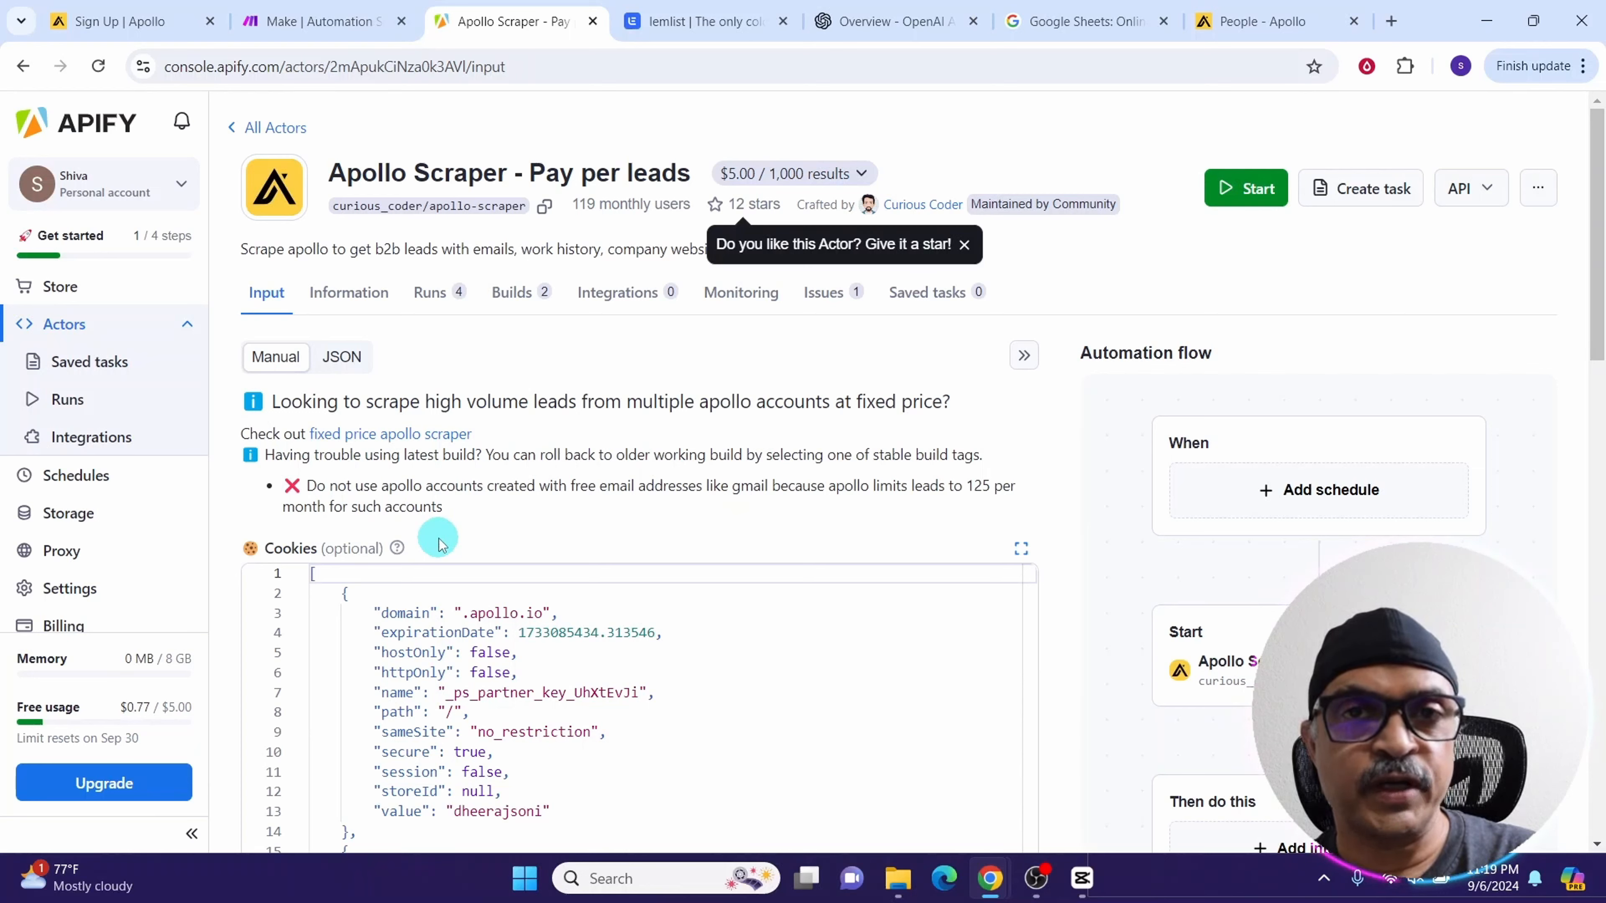
{"action": "left_click", "coordinate": [398, 549]}
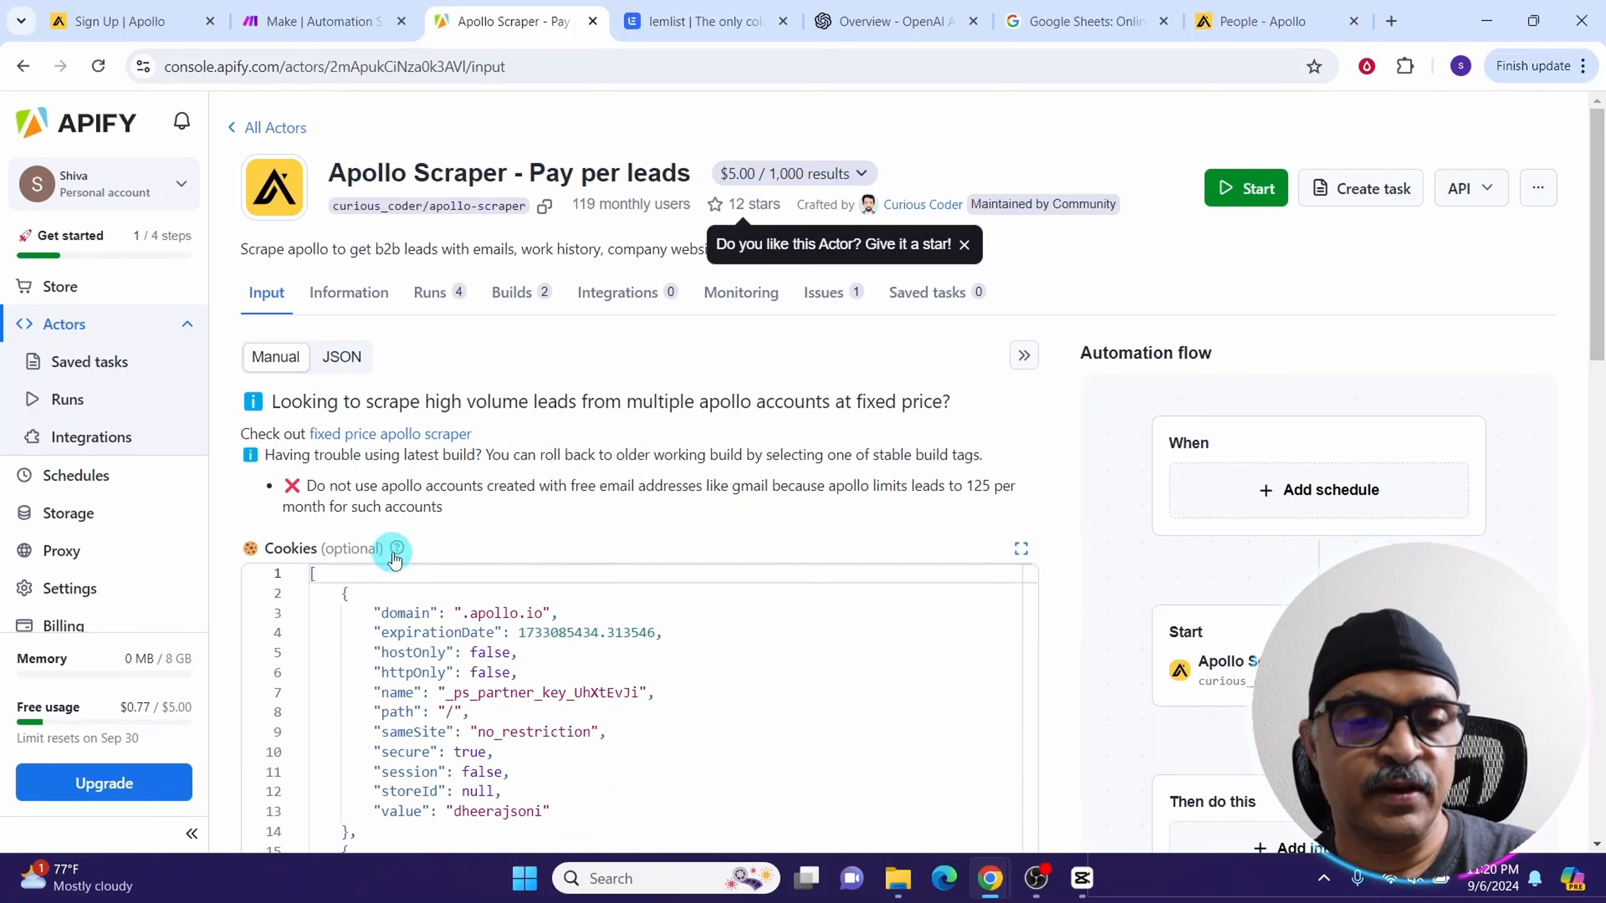
{"action": "mouse_move", "coordinate": [396, 549]}
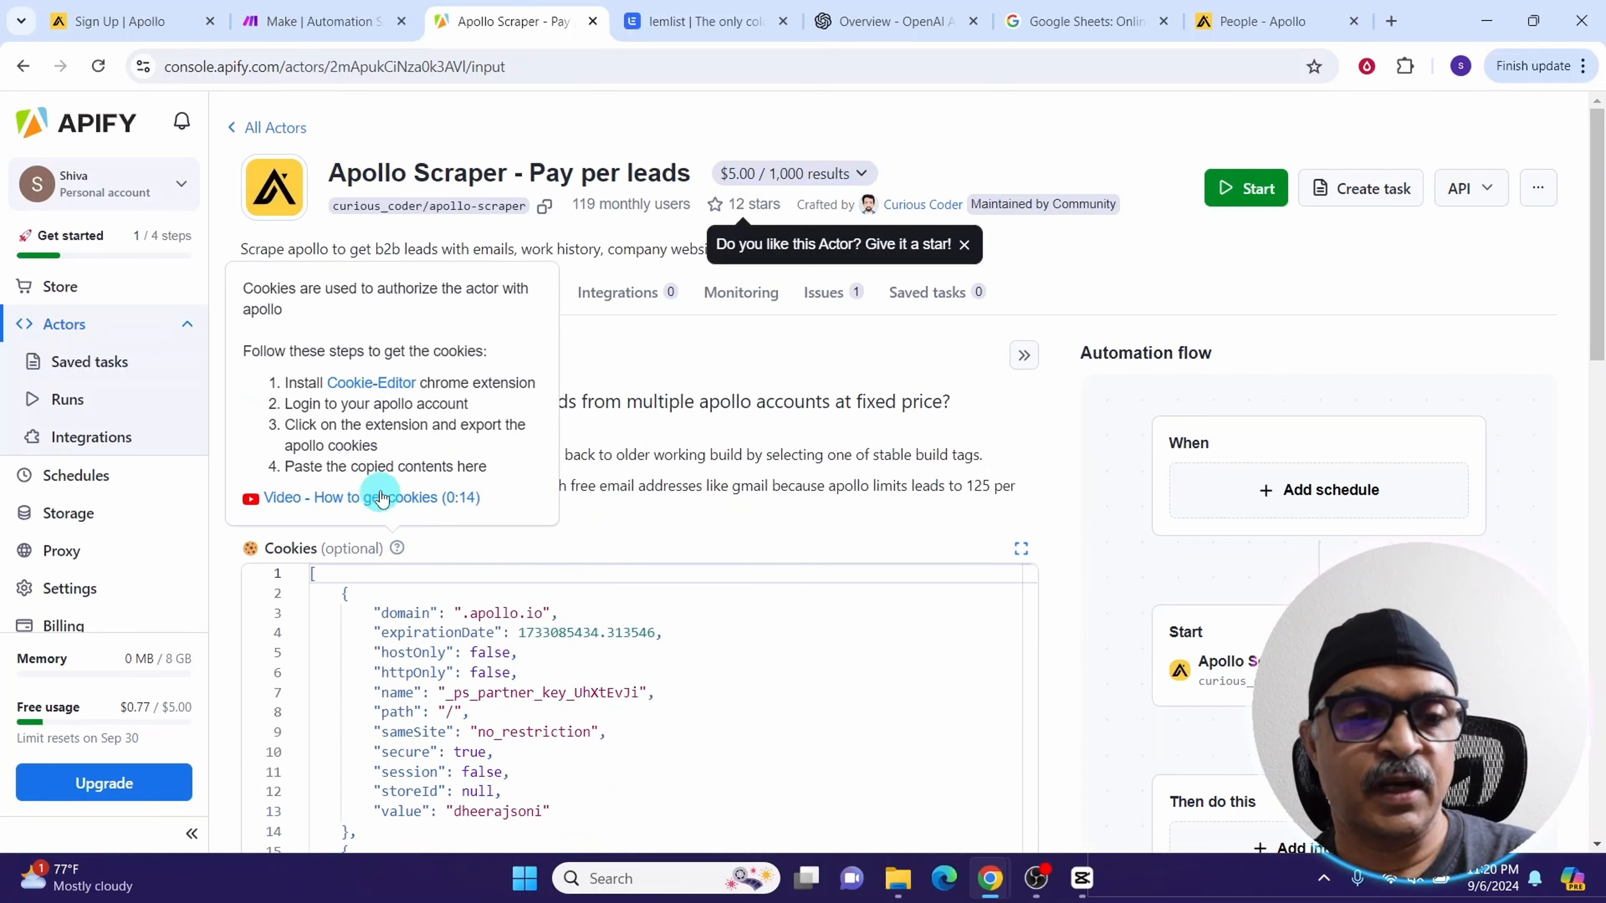
{"action": "left_click", "coordinate": [365, 384]}
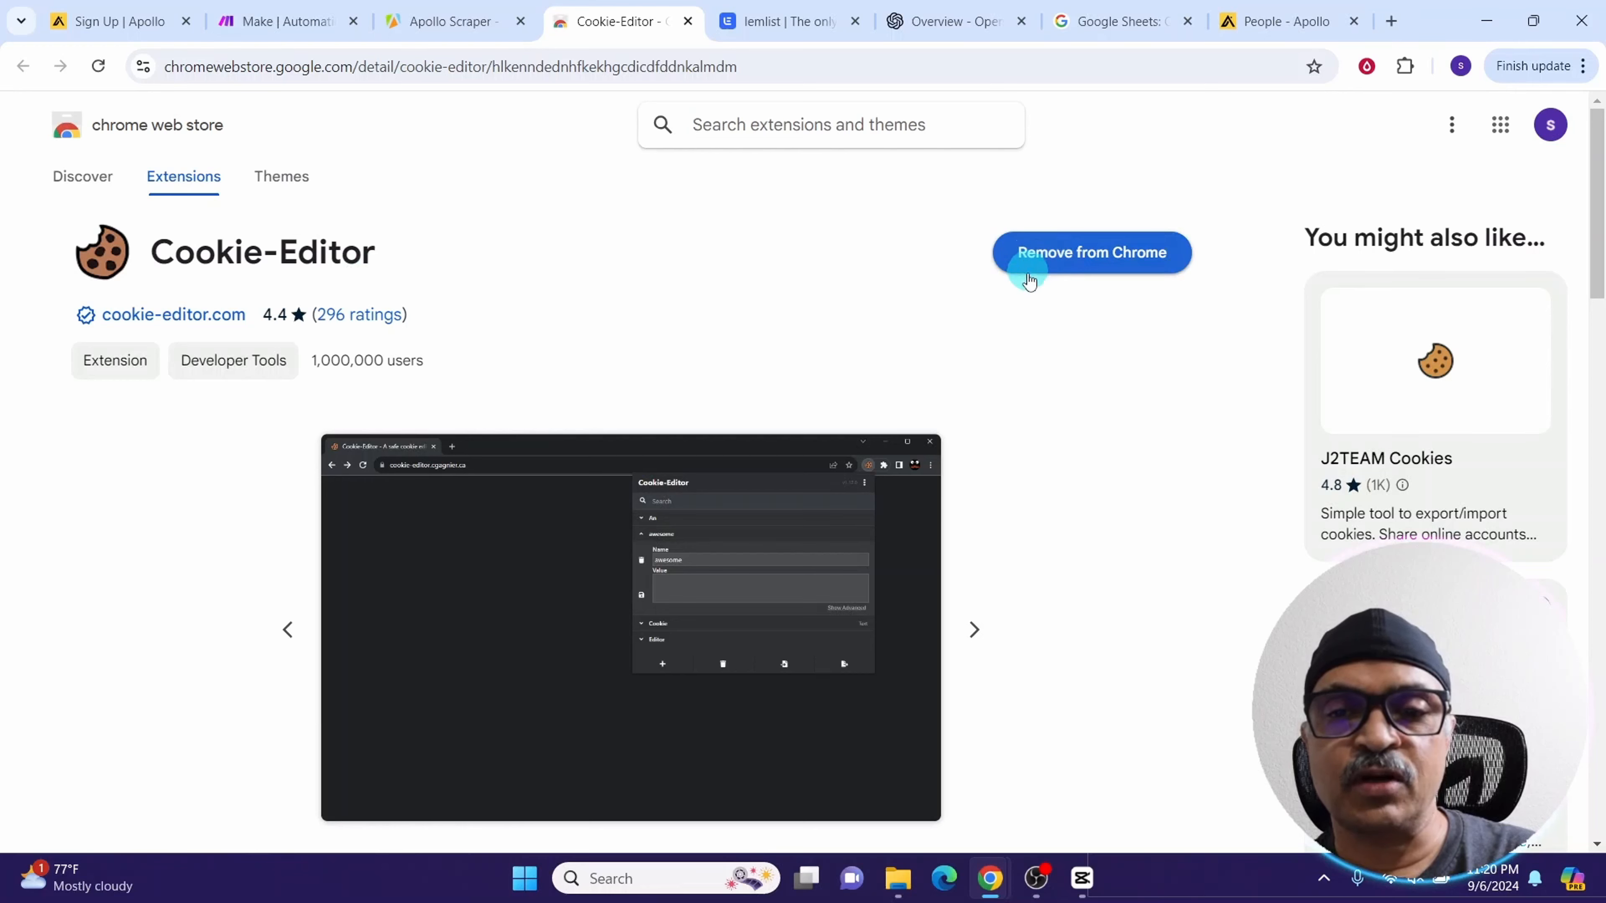
Open the Apollo people search in a new tab and launch the Cookie-Editor extension on it
{"action": "left_click", "coordinate": [1391, 20]}
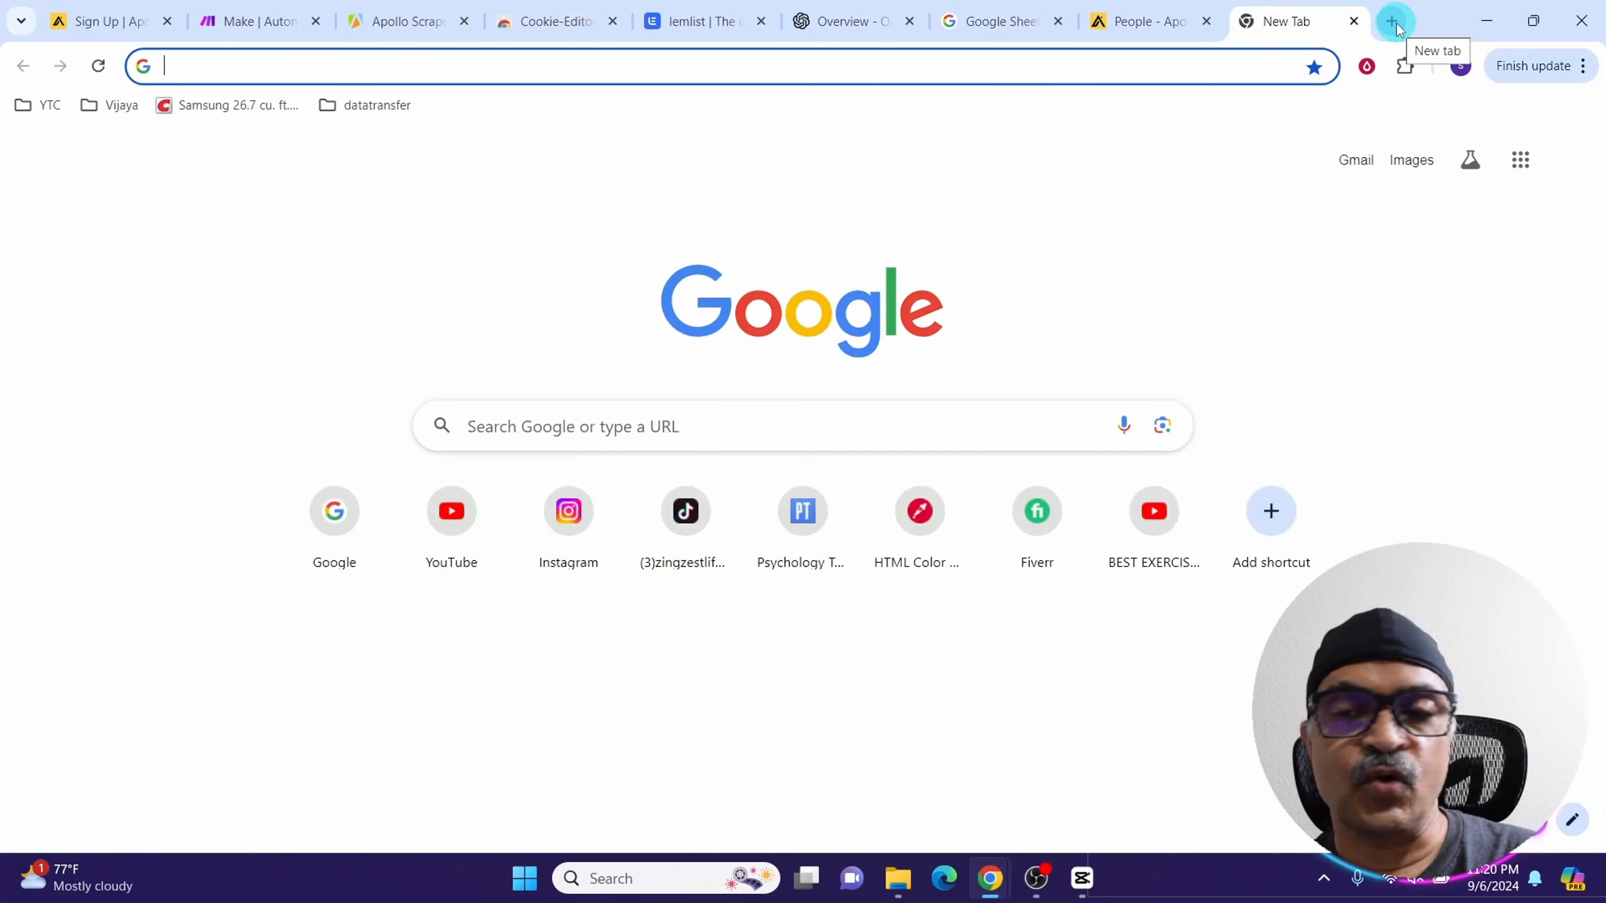
{"action": "type", "text": "apo"}
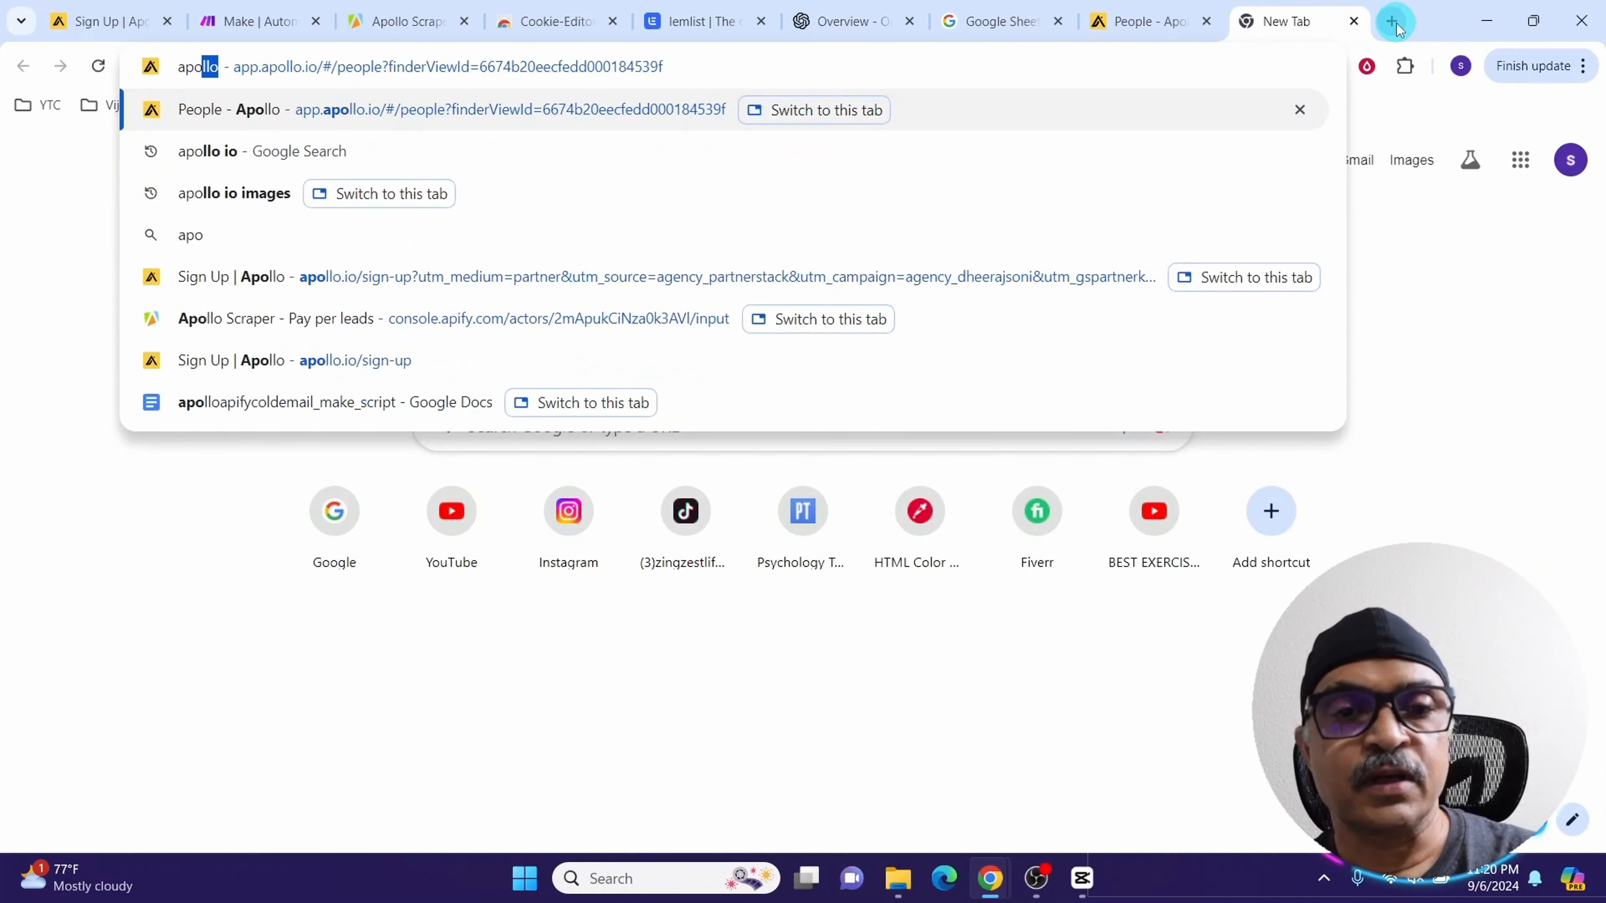
{"action": "key", "text": "Return"}
{"action": "left_click", "coordinate": [1407, 69]}
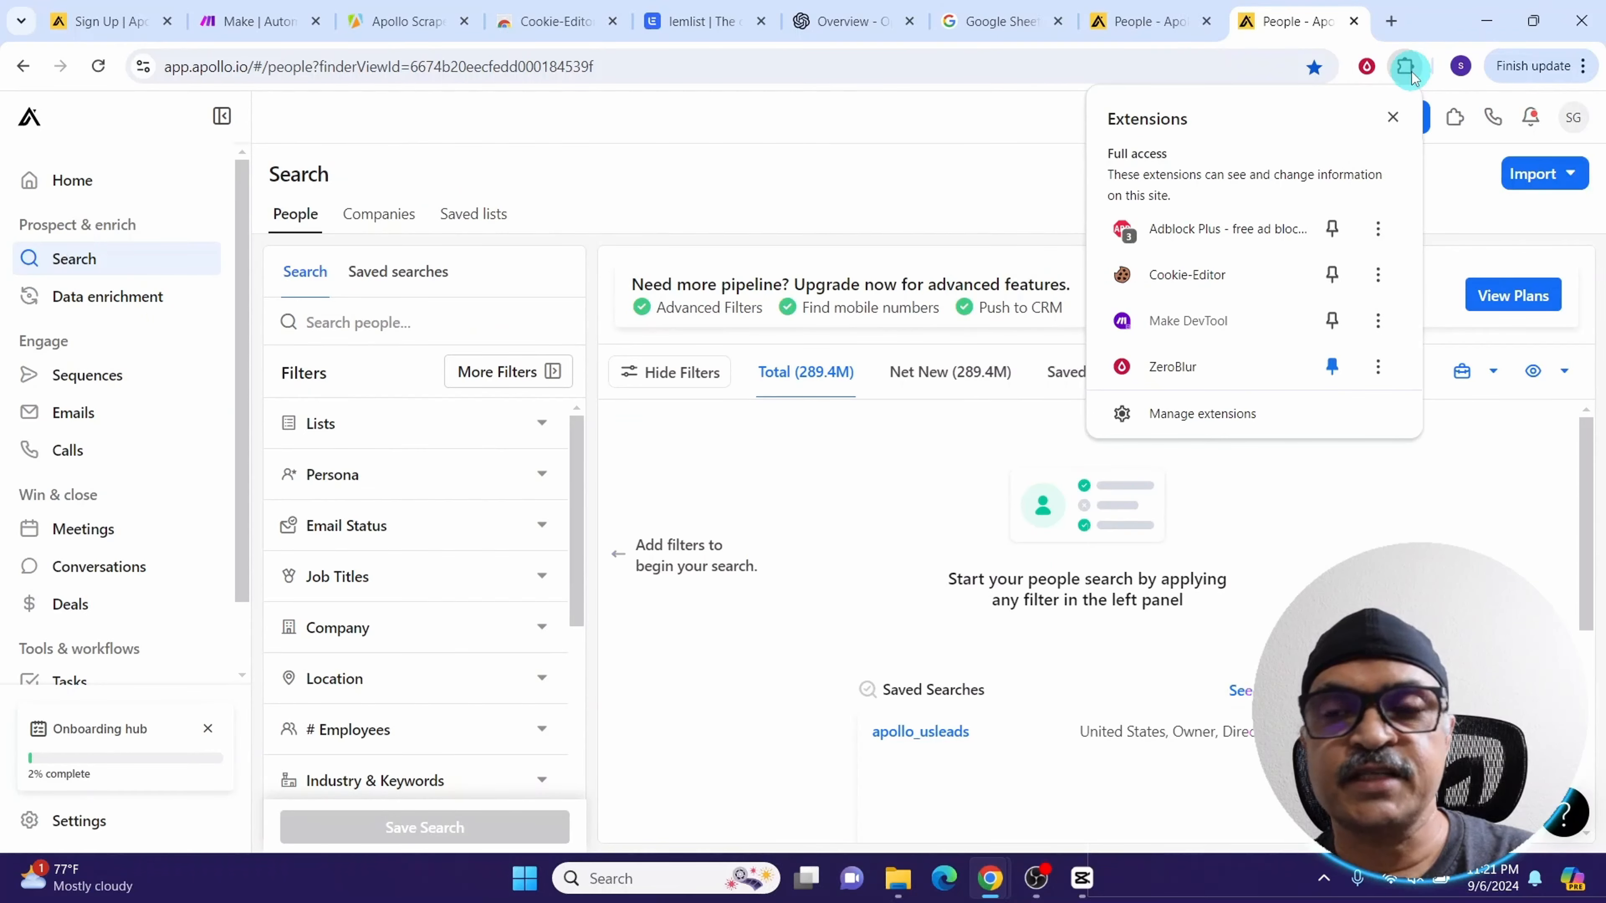
{"action": "left_click", "coordinate": [1168, 282]}
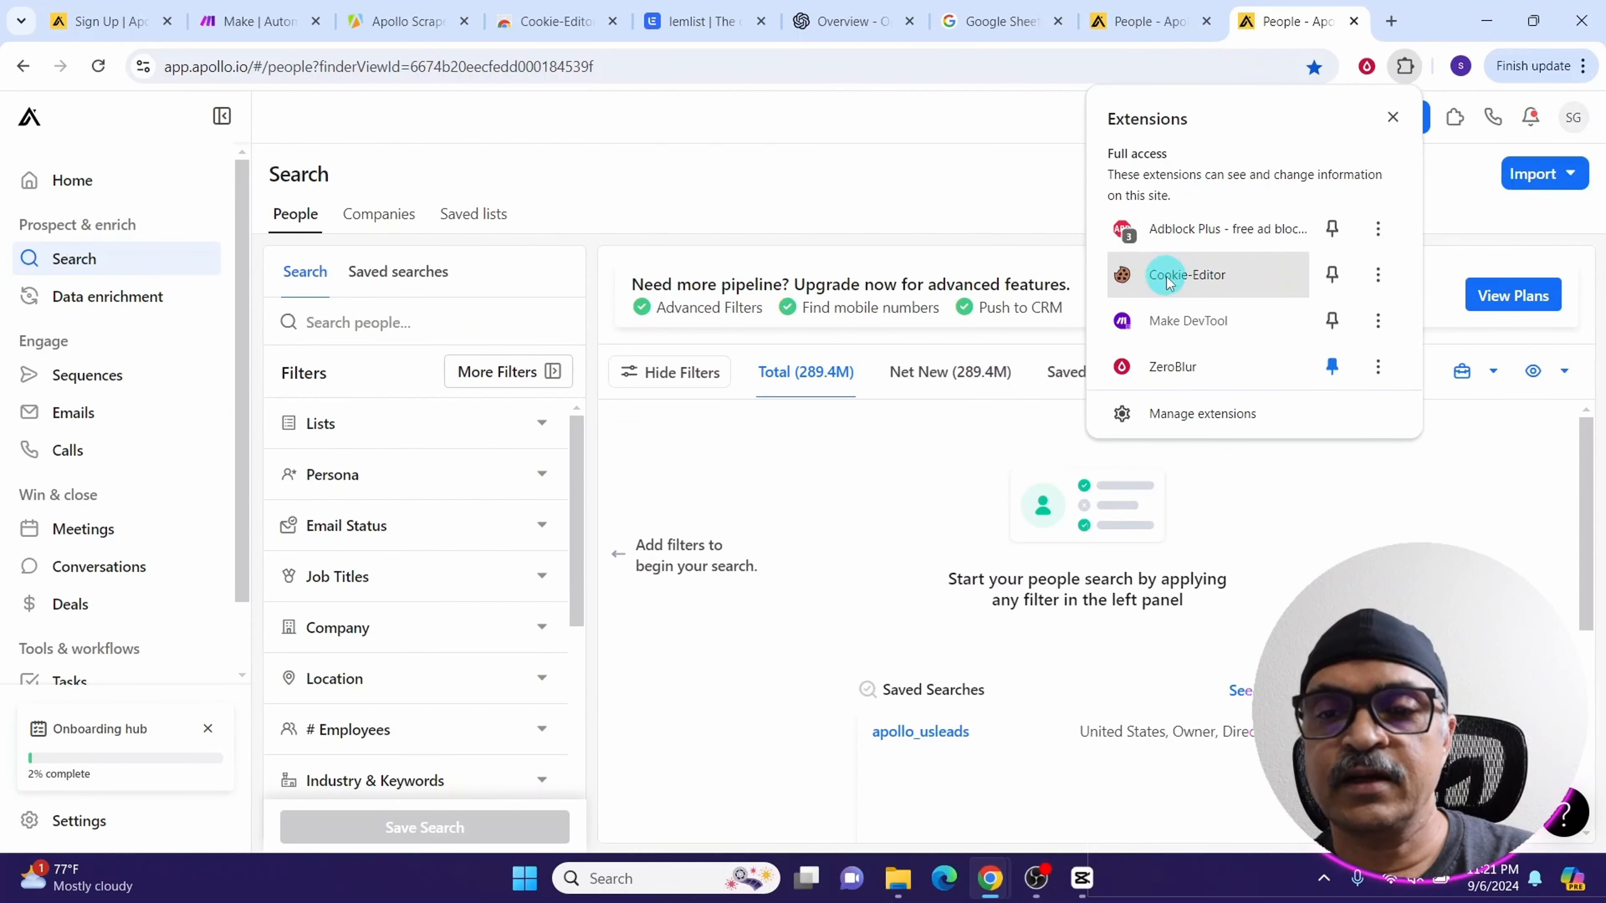
{"action": "left_click", "coordinate": [1167, 282]}
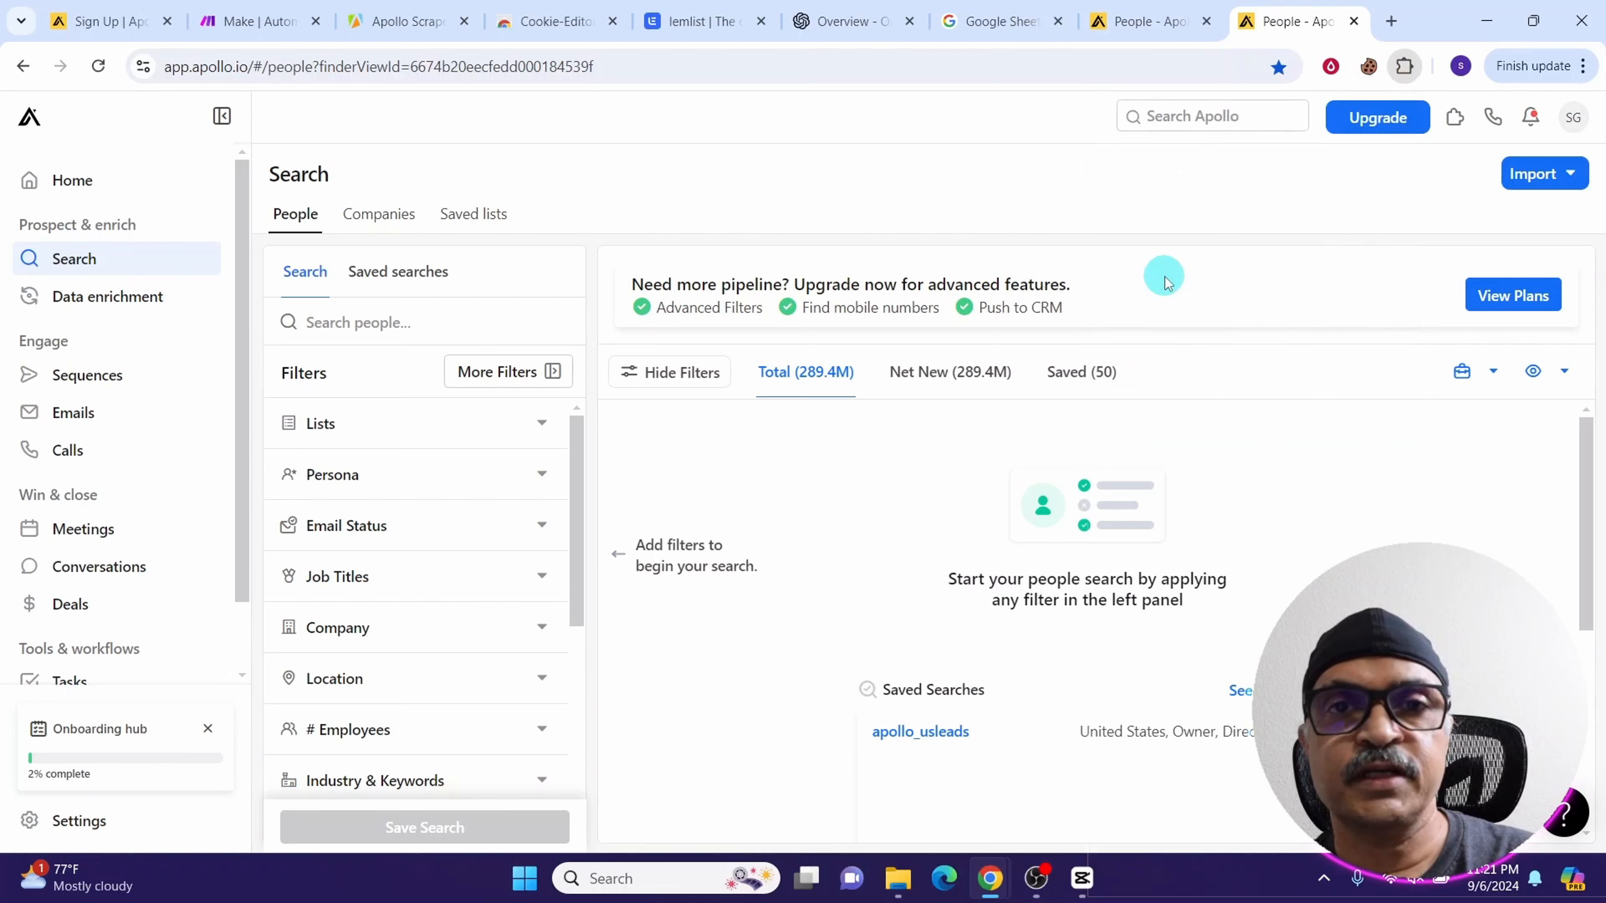
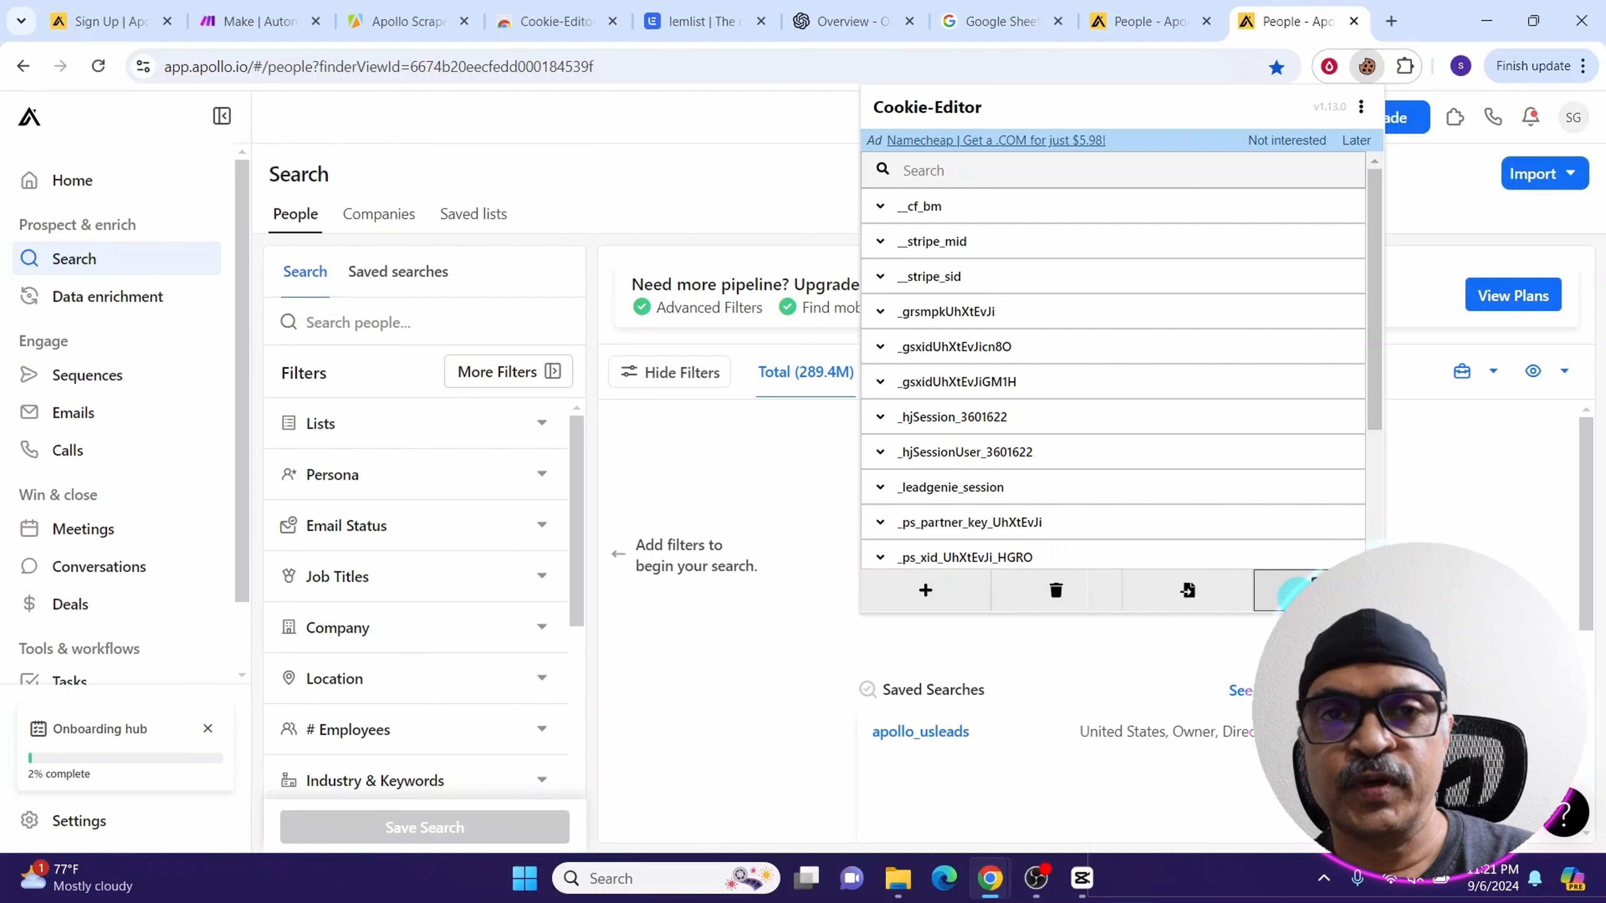
Export the Apollo cookies with Cookie-Editor and paste them into the actor's Cookies field
{"action": "left_click", "coordinate": [1290, 591]}
{"action": "left_click", "coordinate": [1116, 530]}
{"action": "left_click", "coordinate": [378, 21]}
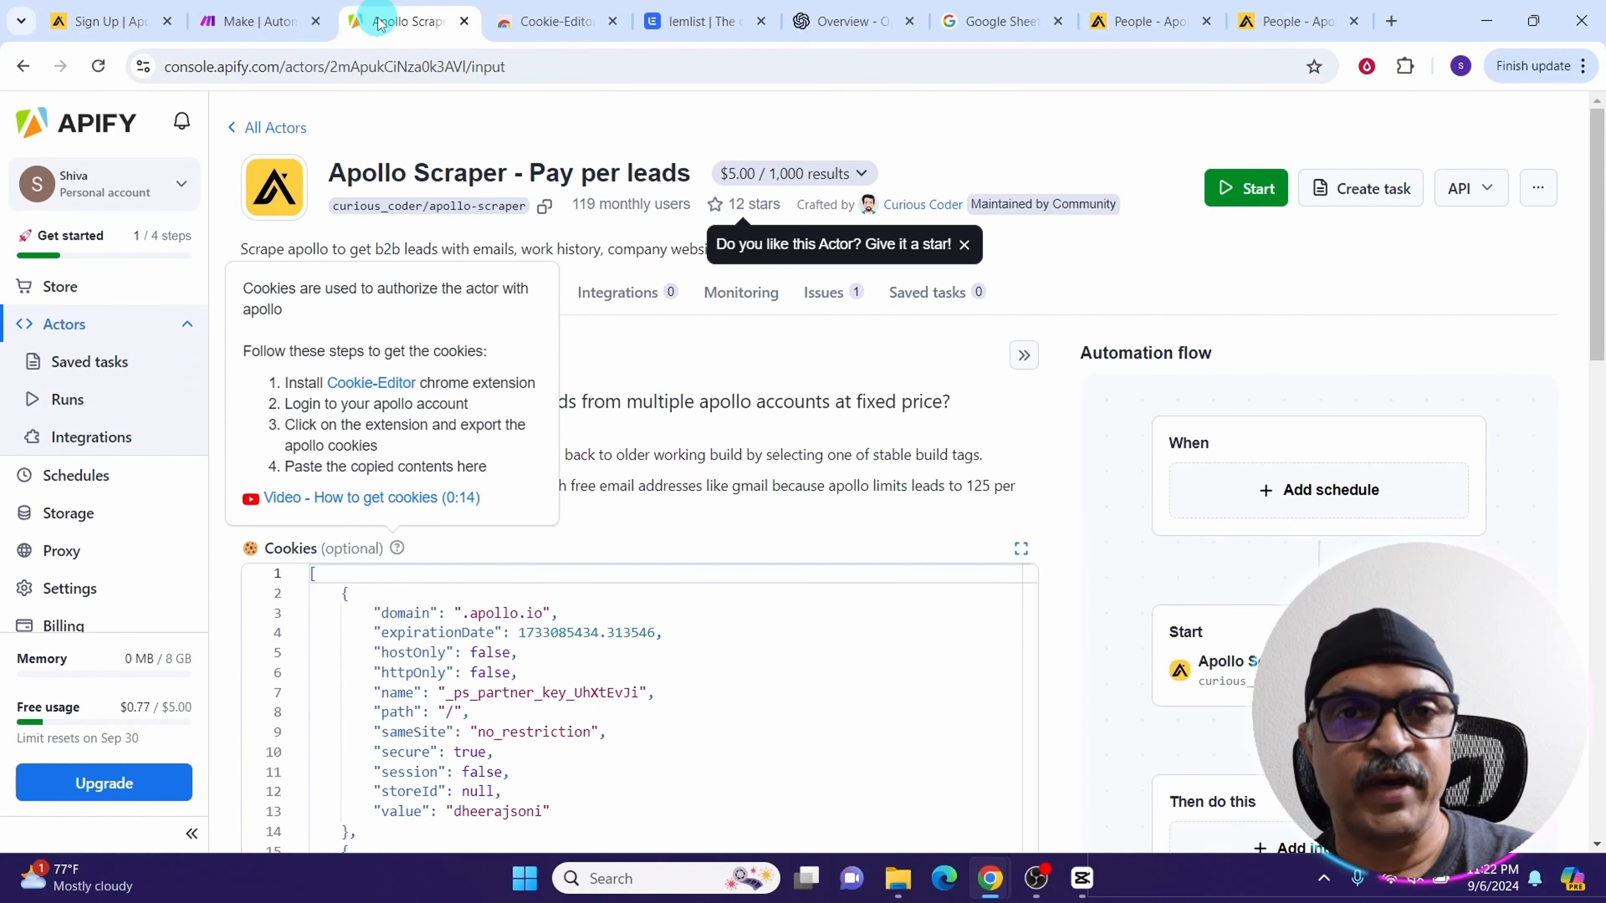
{"action": "left_click", "coordinate": [417, 657]}
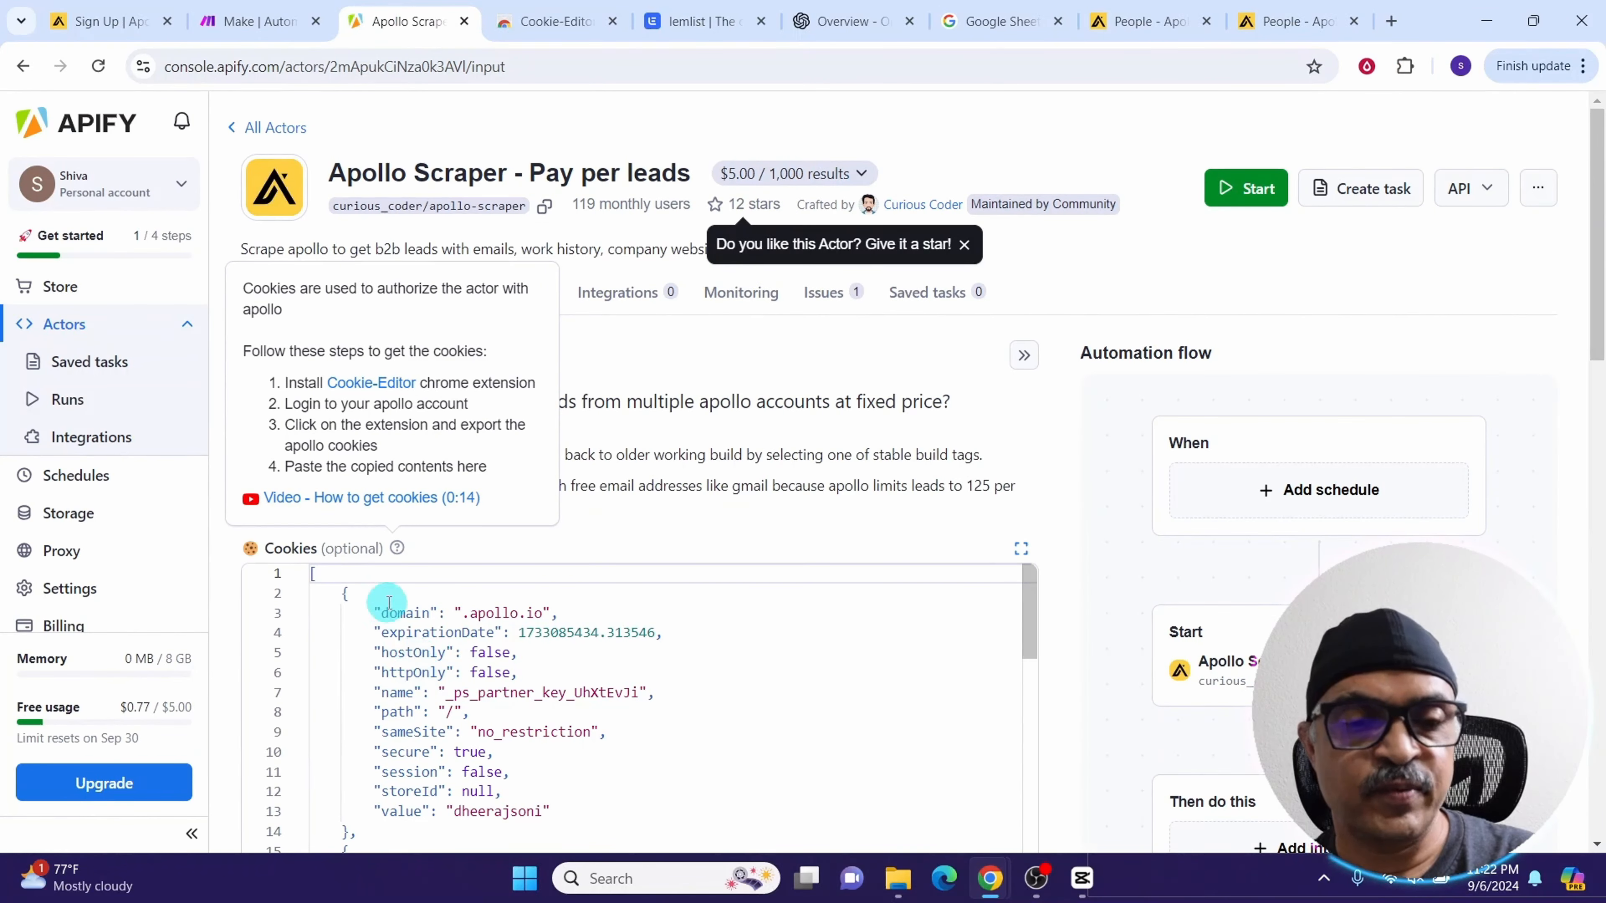
Copy the Apollo people search URL for the actor's Search URL field
{"action": "scroll", "coordinate": [467, 764], "scroll_direction": "down", "scroll_amount": 5}
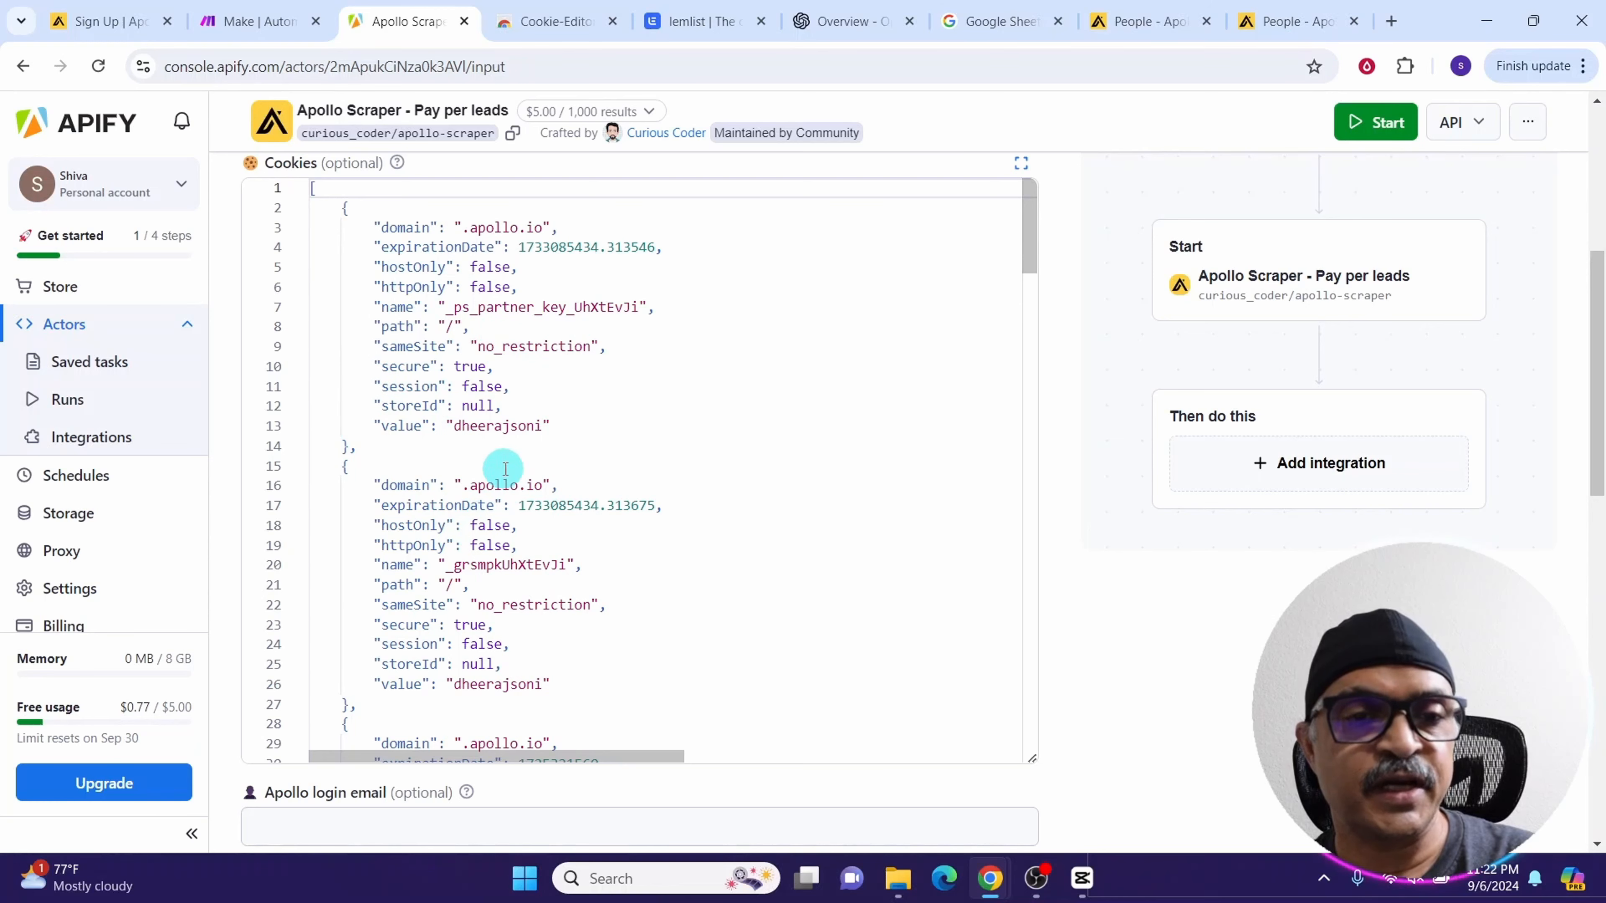
{"action": "scroll", "coordinate": [502, 466], "scroll_direction": "down", "scroll_amount": 8}
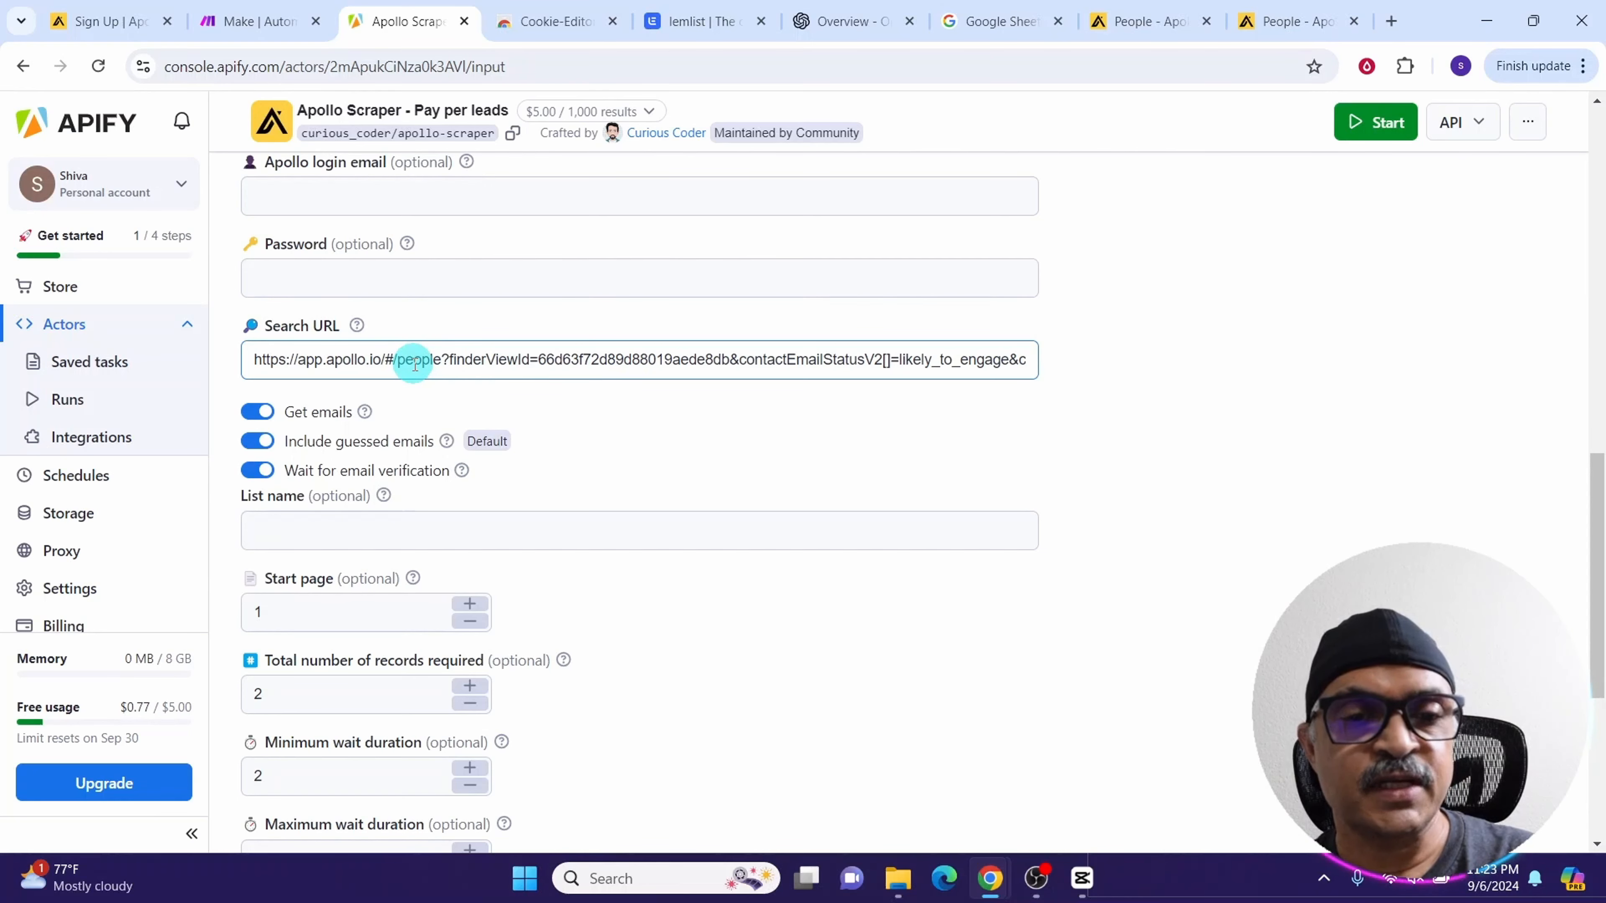
{"action": "left_click", "coordinate": [1138, 25]}
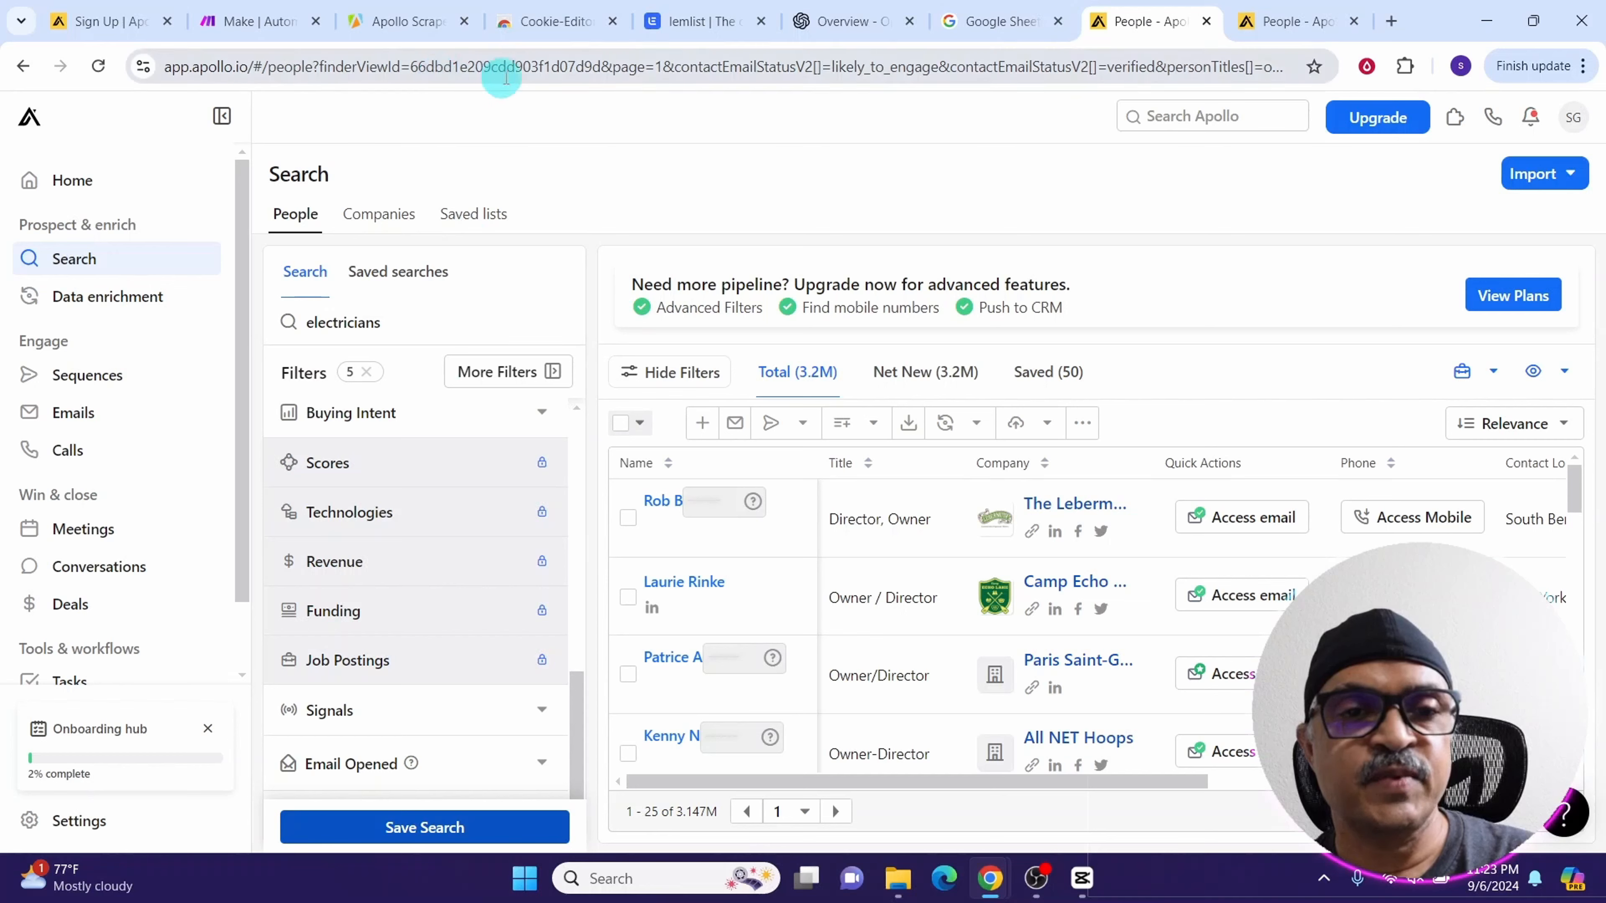
{"action": "left_click", "coordinate": [494, 74]}
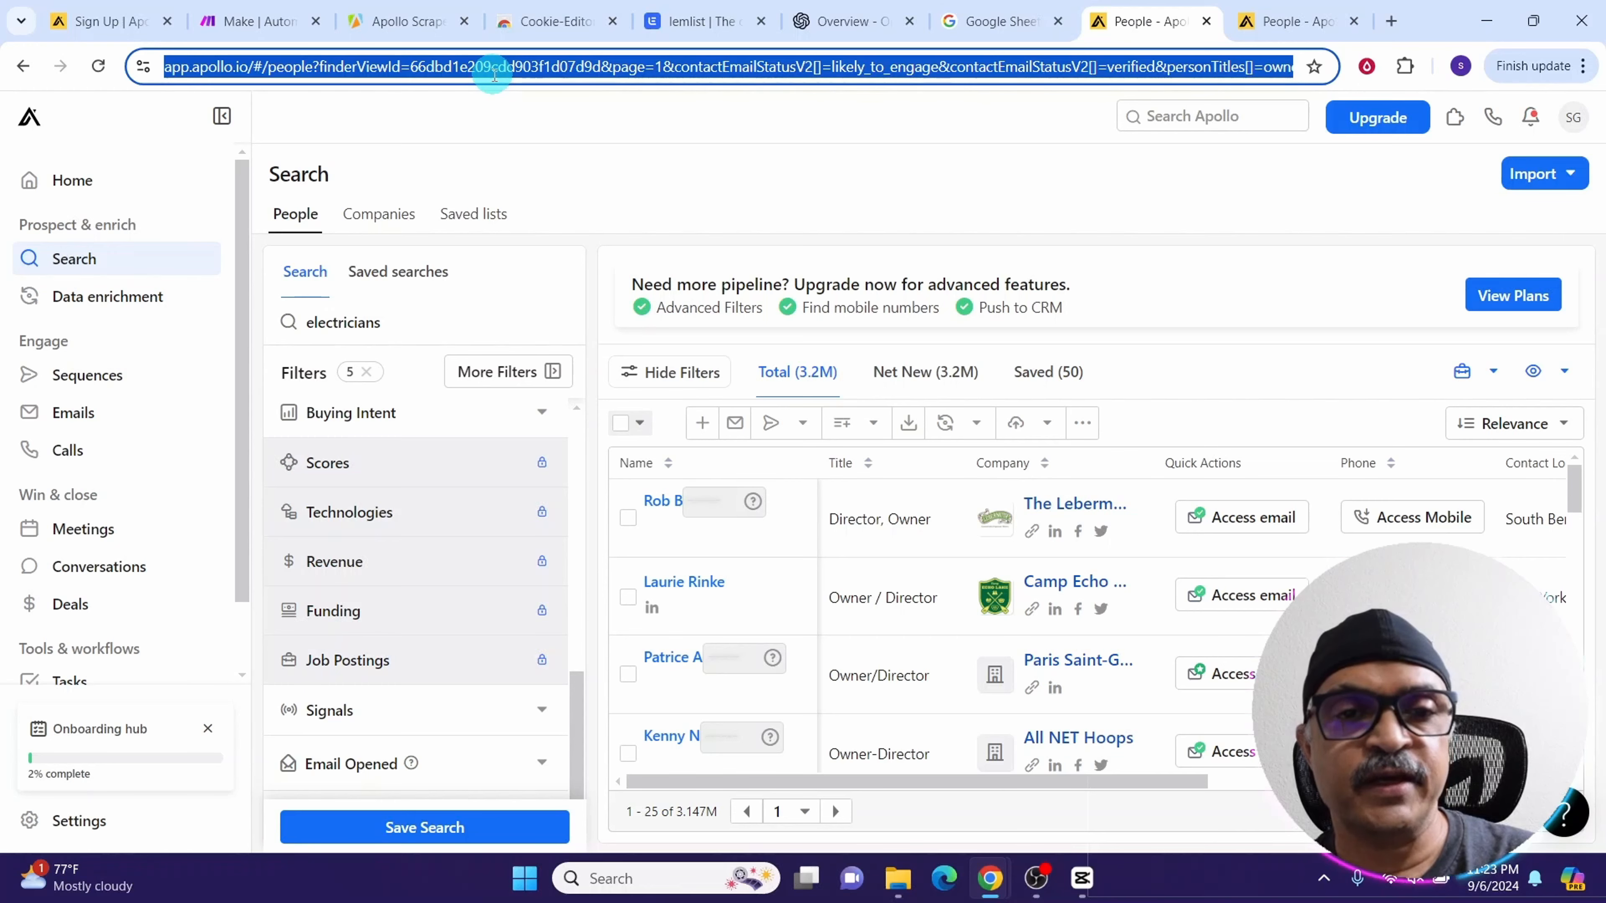
{"action": "left_click", "coordinate": [408, 21]}
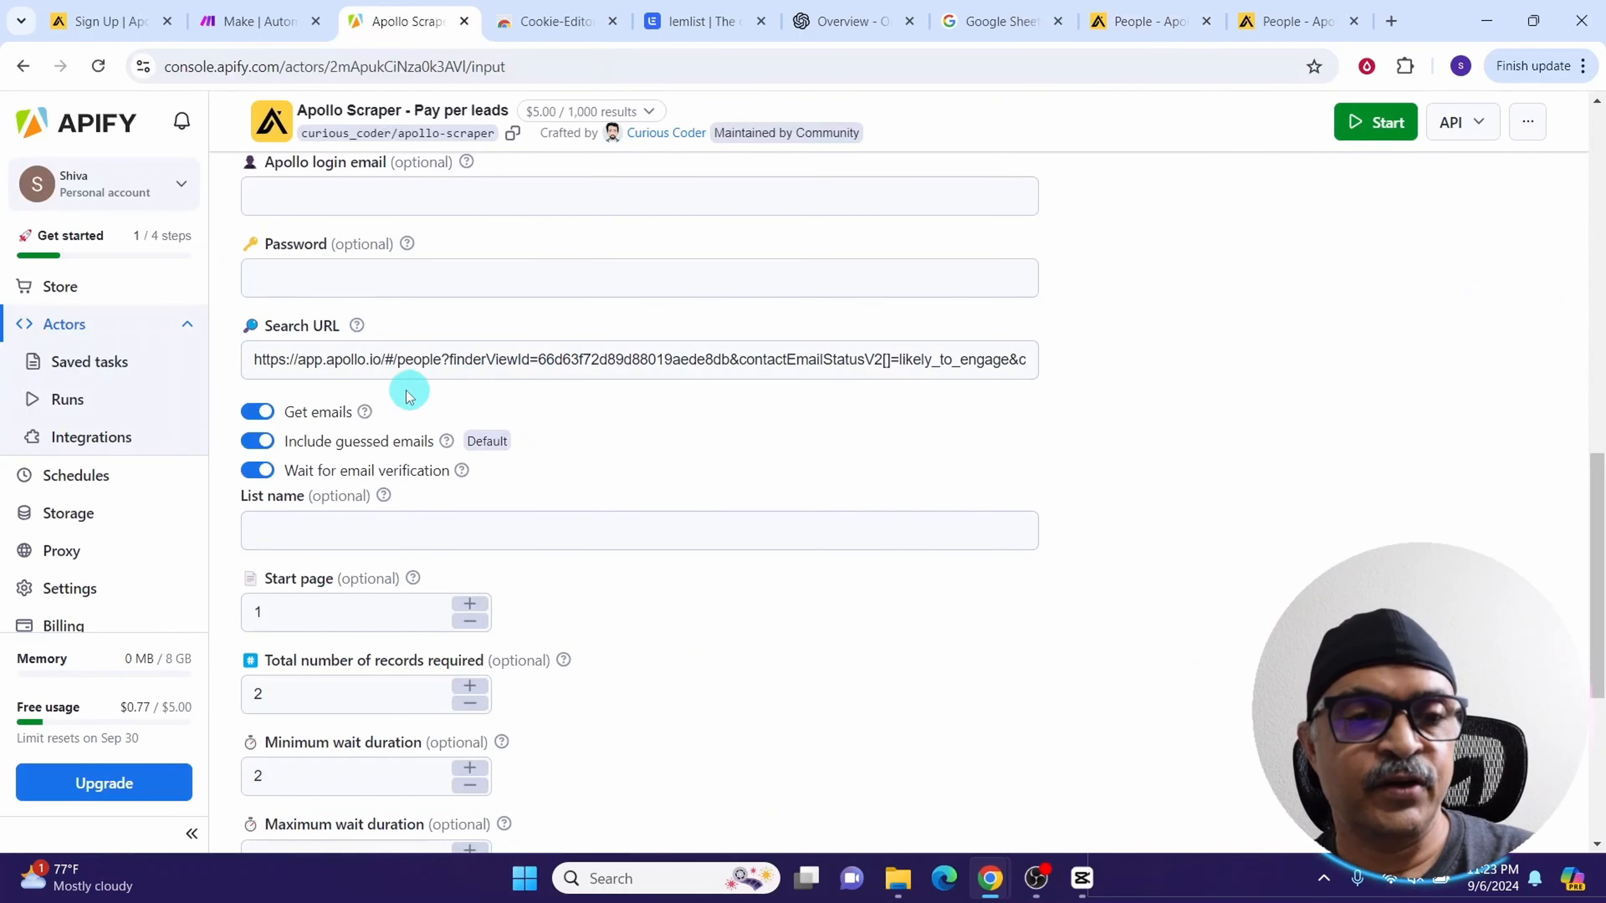
Start the Apollo Scraper actor run with the current input settings
{"action": "scroll", "coordinate": [344, 276], "scroll_direction": "down", "scroll_amount": 5}
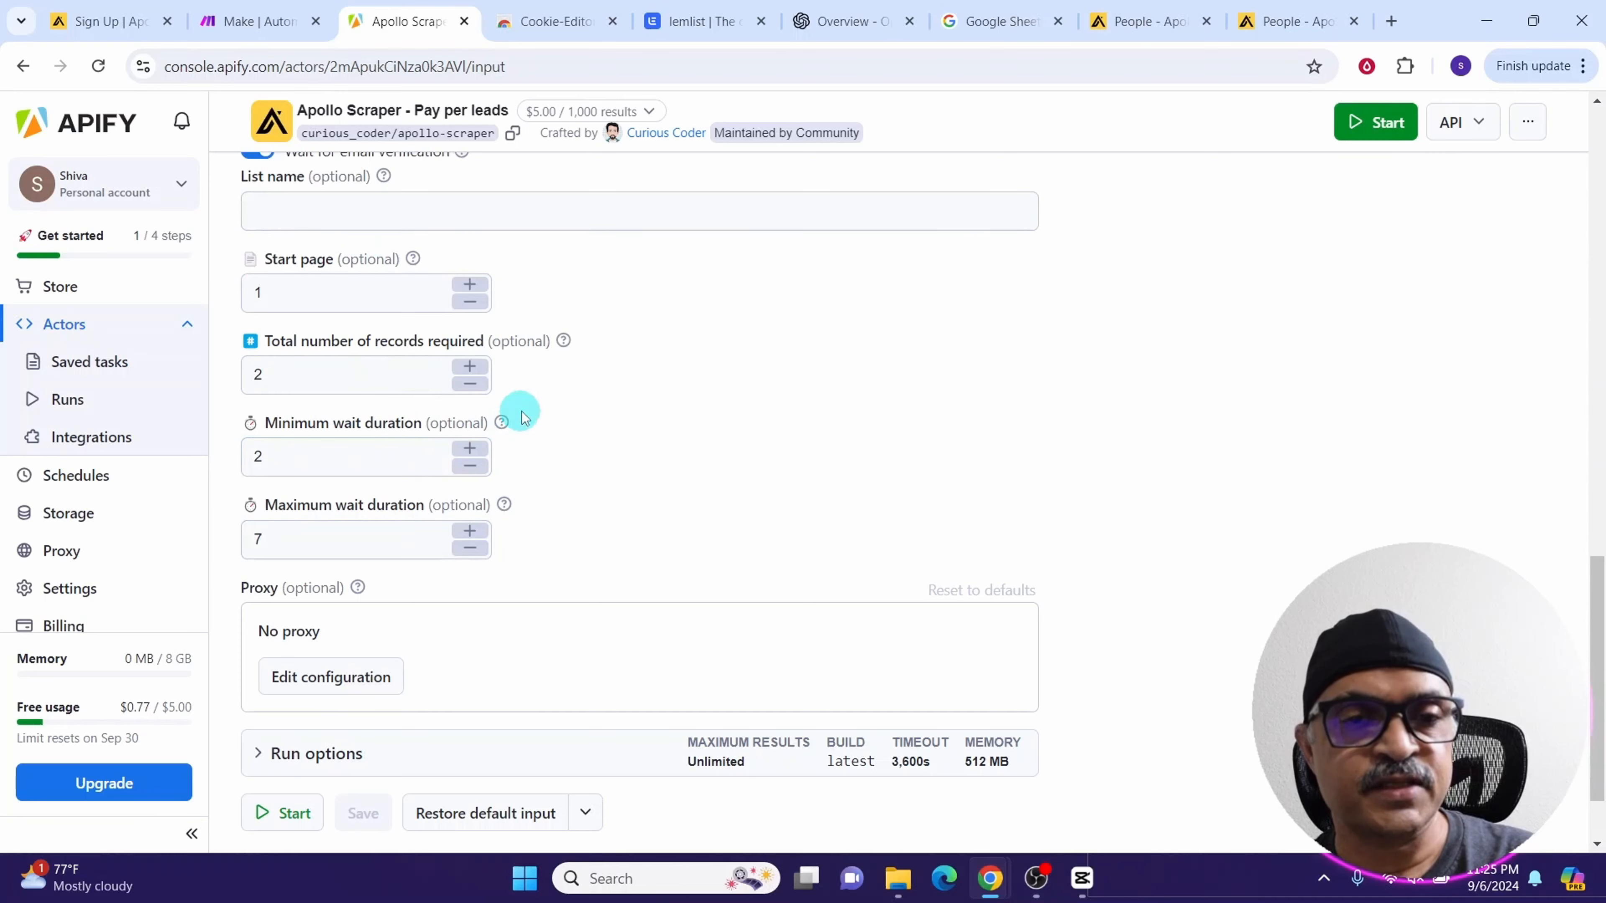
{"action": "scroll", "coordinate": [567, 491], "scroll_direction": "down", "scroll_amount": 2}
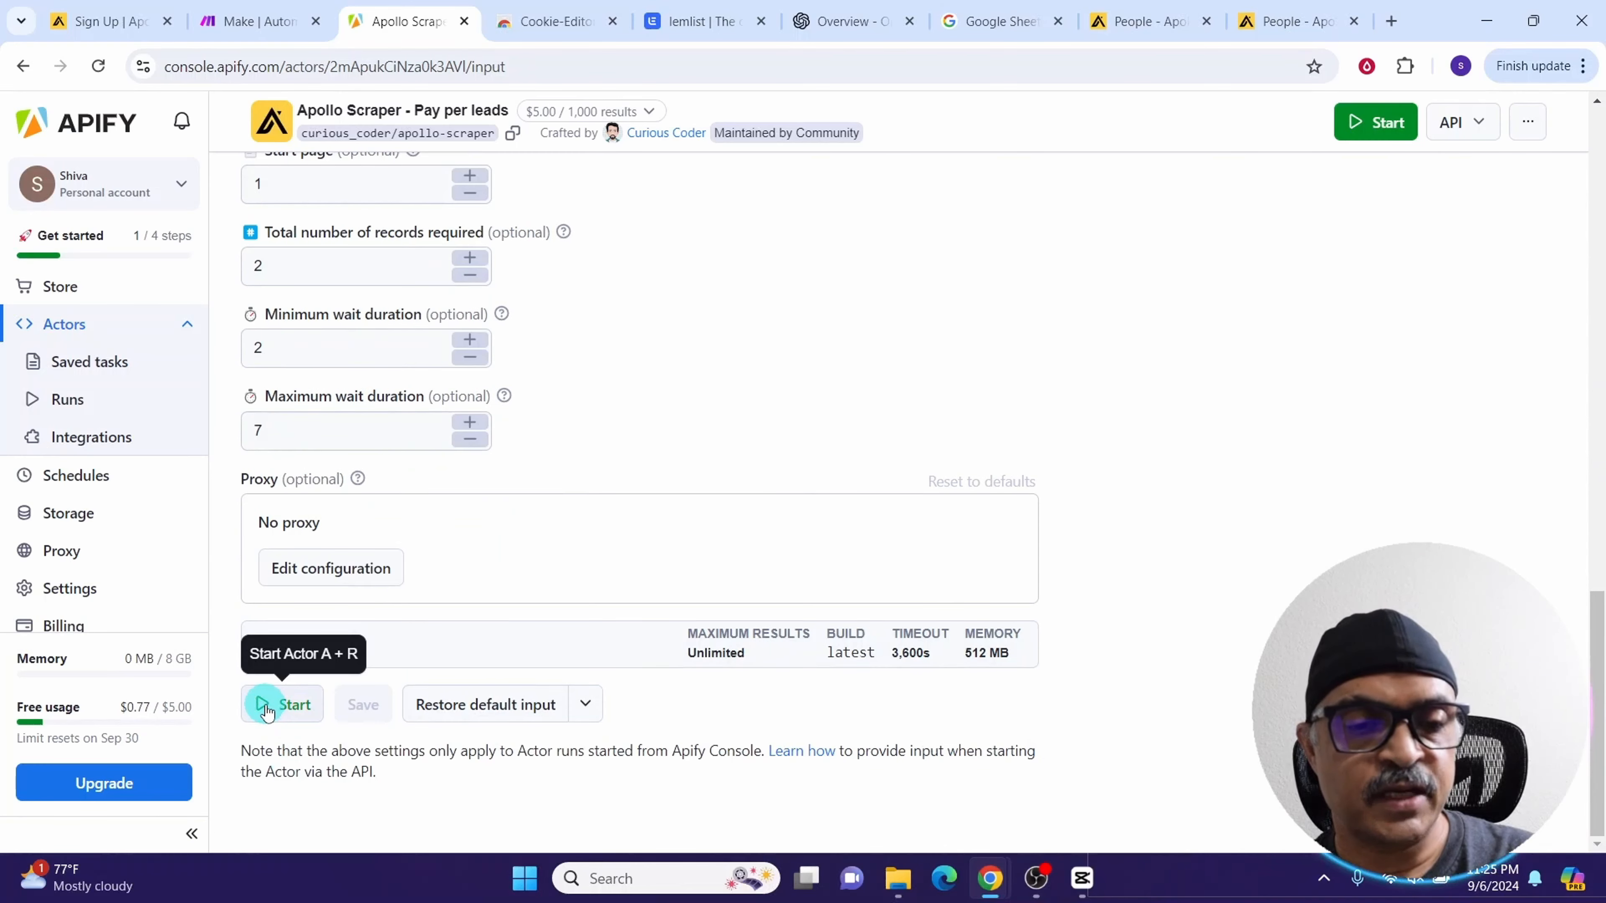
{"action": "left_click", "coordinate": [266, 711]}
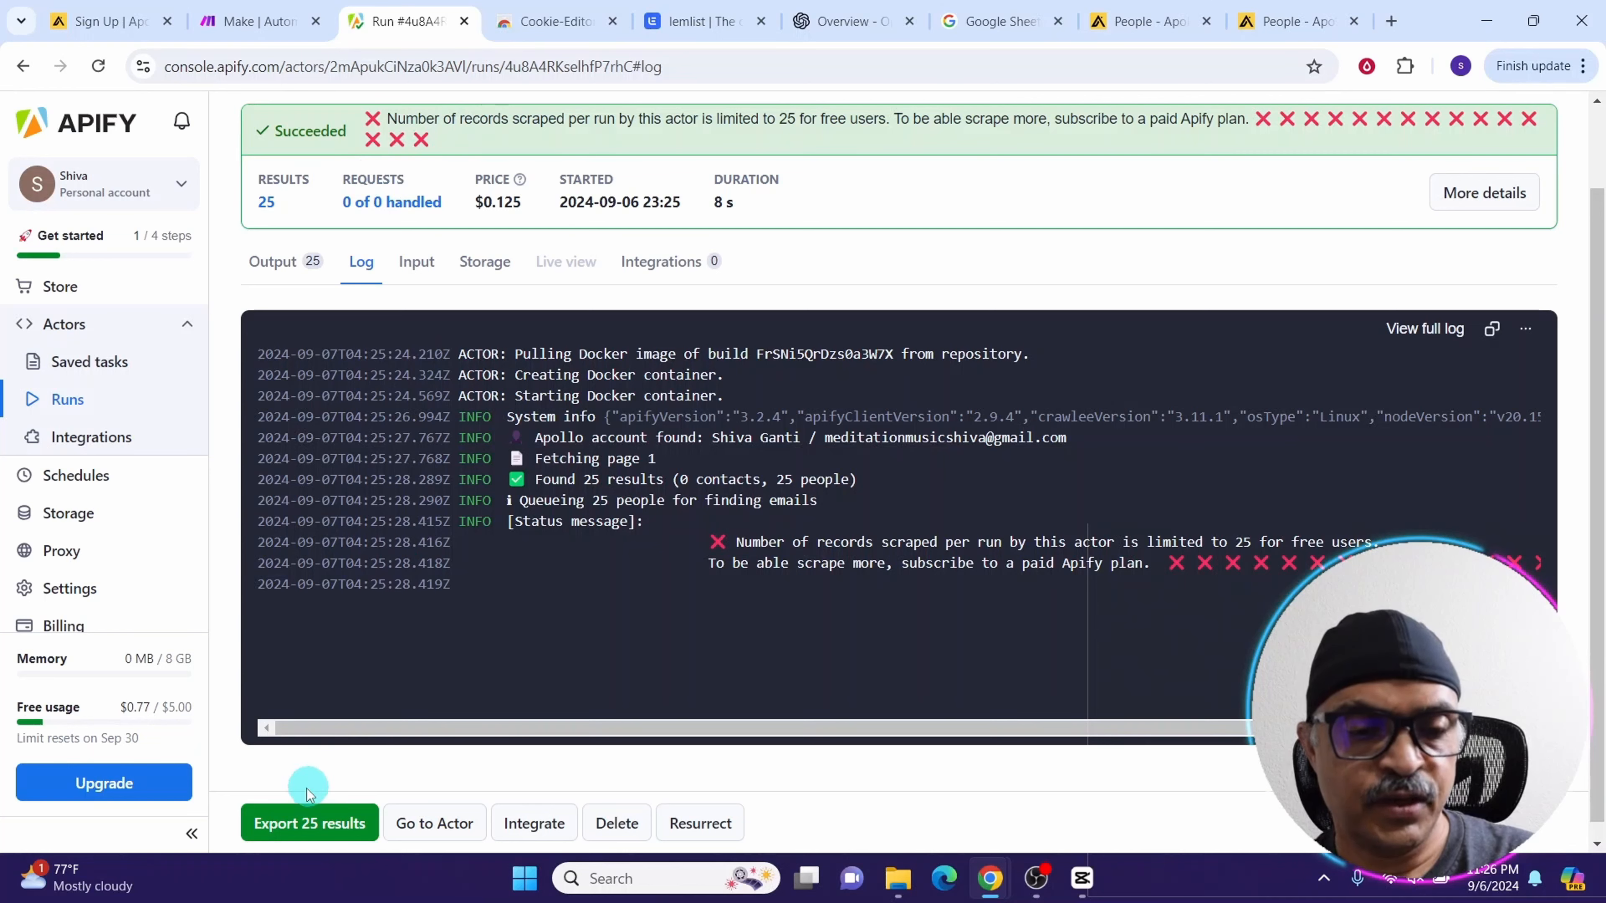
Open the run's dataset export, choose JSON format and view the results in a new tab
{"action": "left_click", "coordinate": [328, 831]}
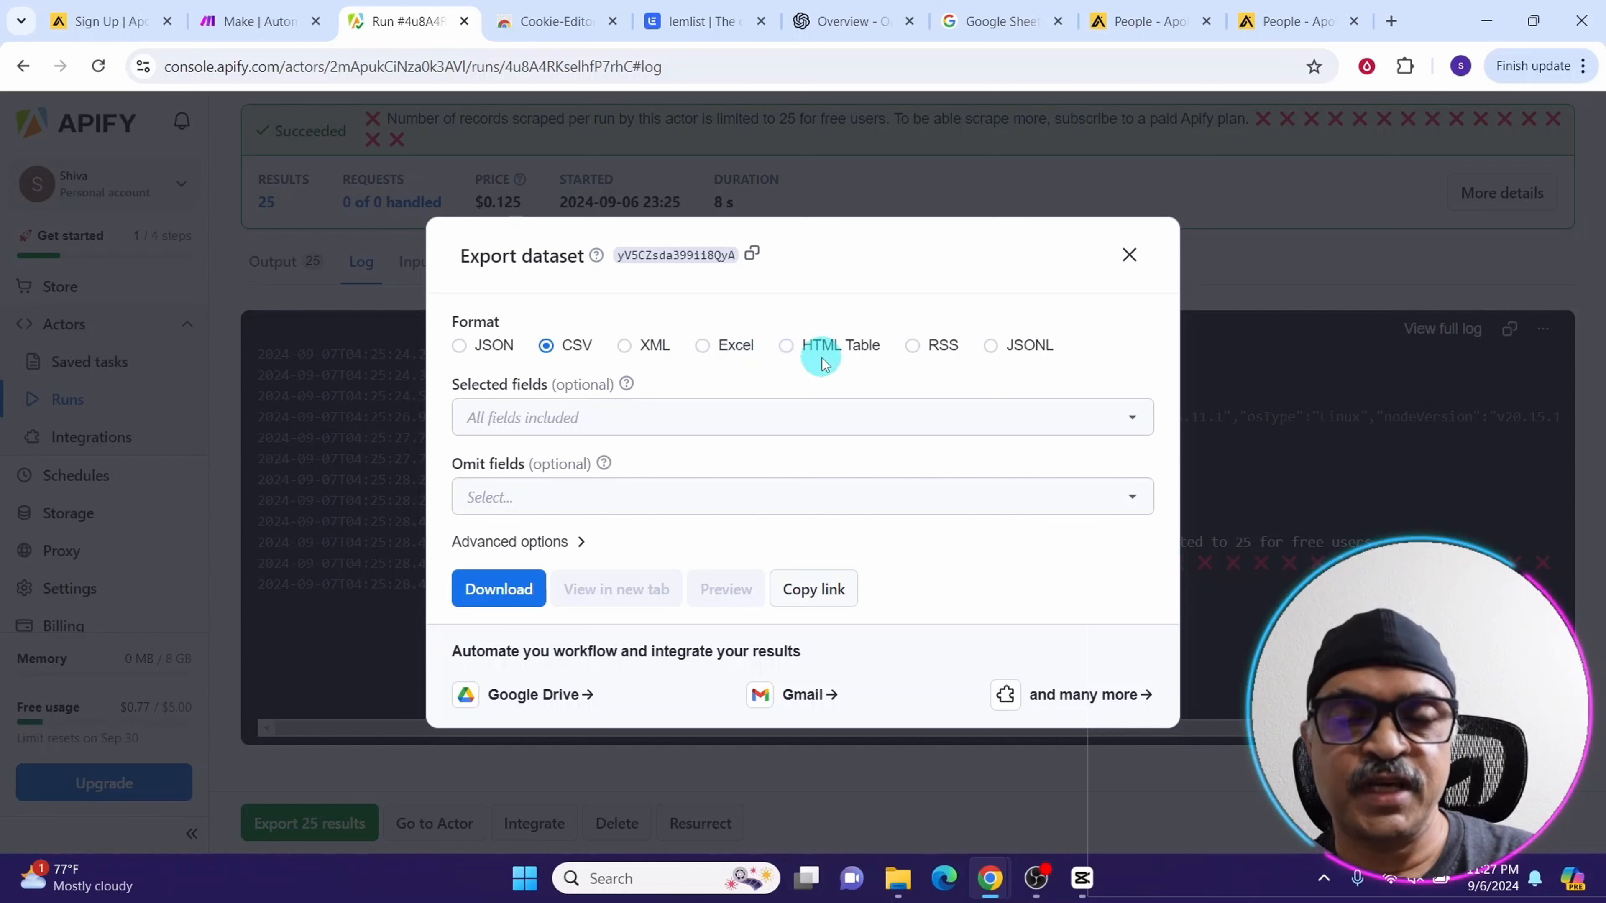
{"action": "left_click", "coordinate": [787, 346]}
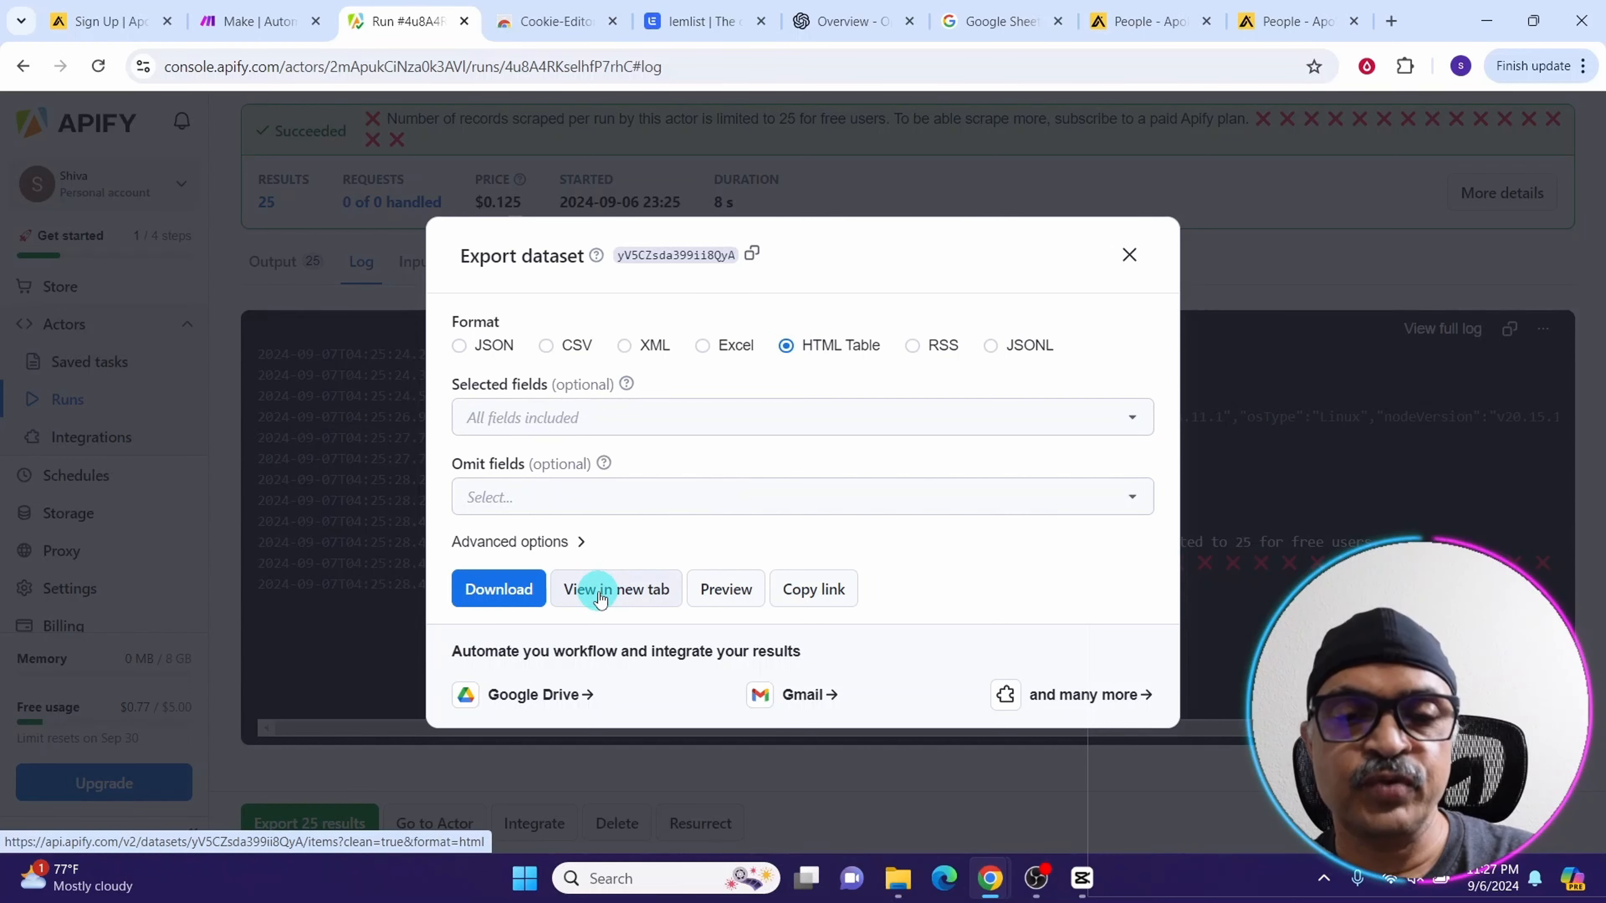
{"action": "left_click", "coordinate": [546, 346]}
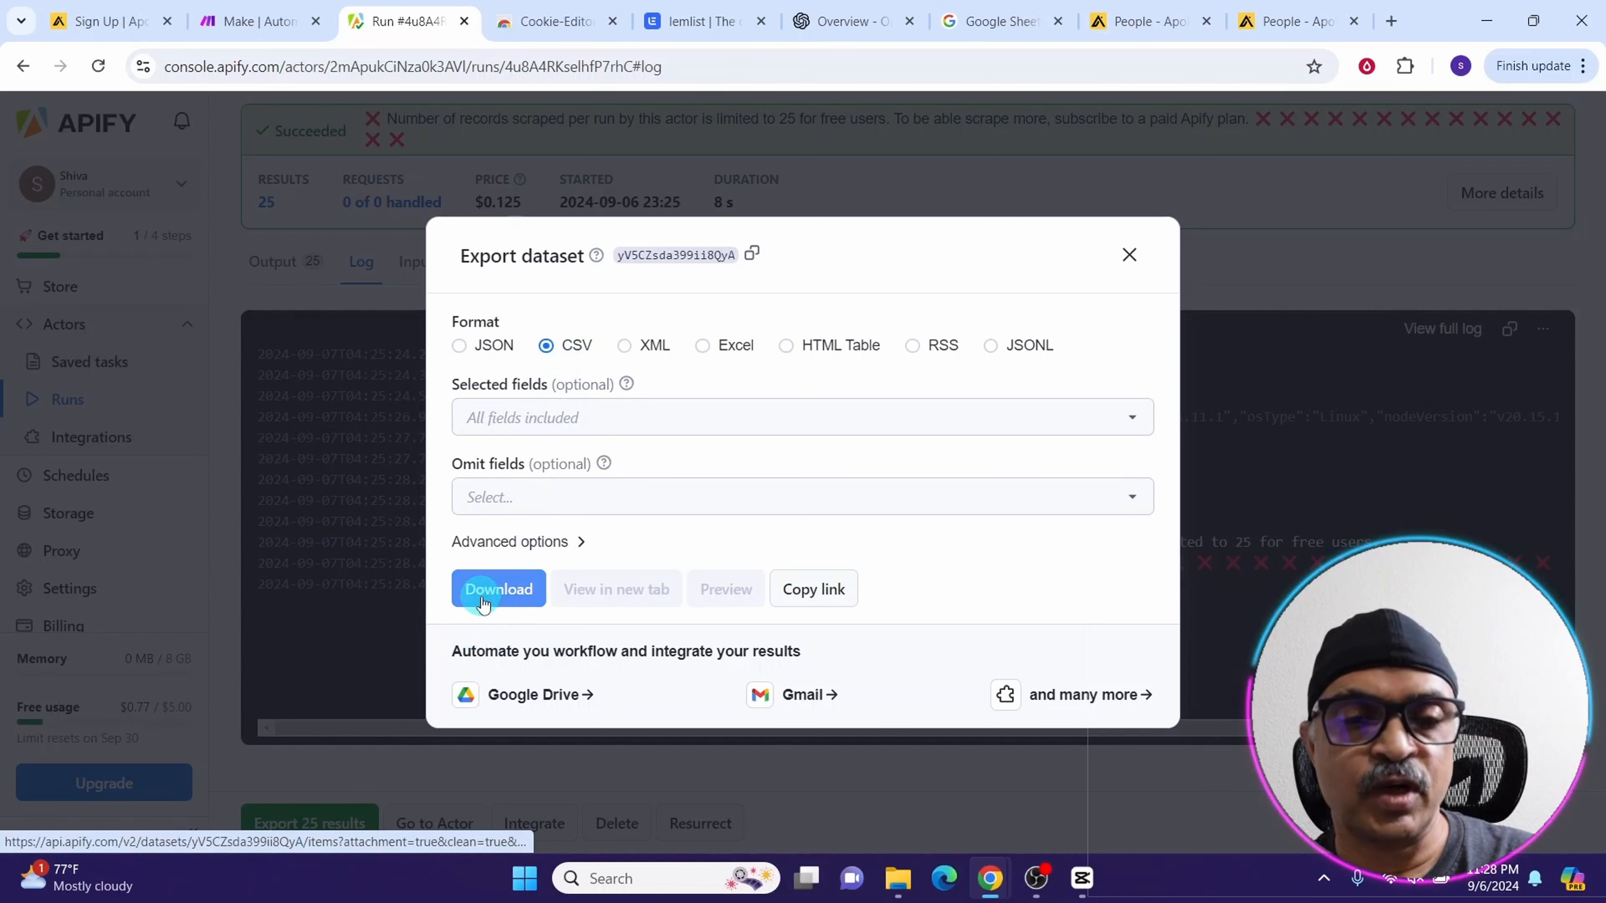
{"action": "left_click", "coordinate": [461, 346]}
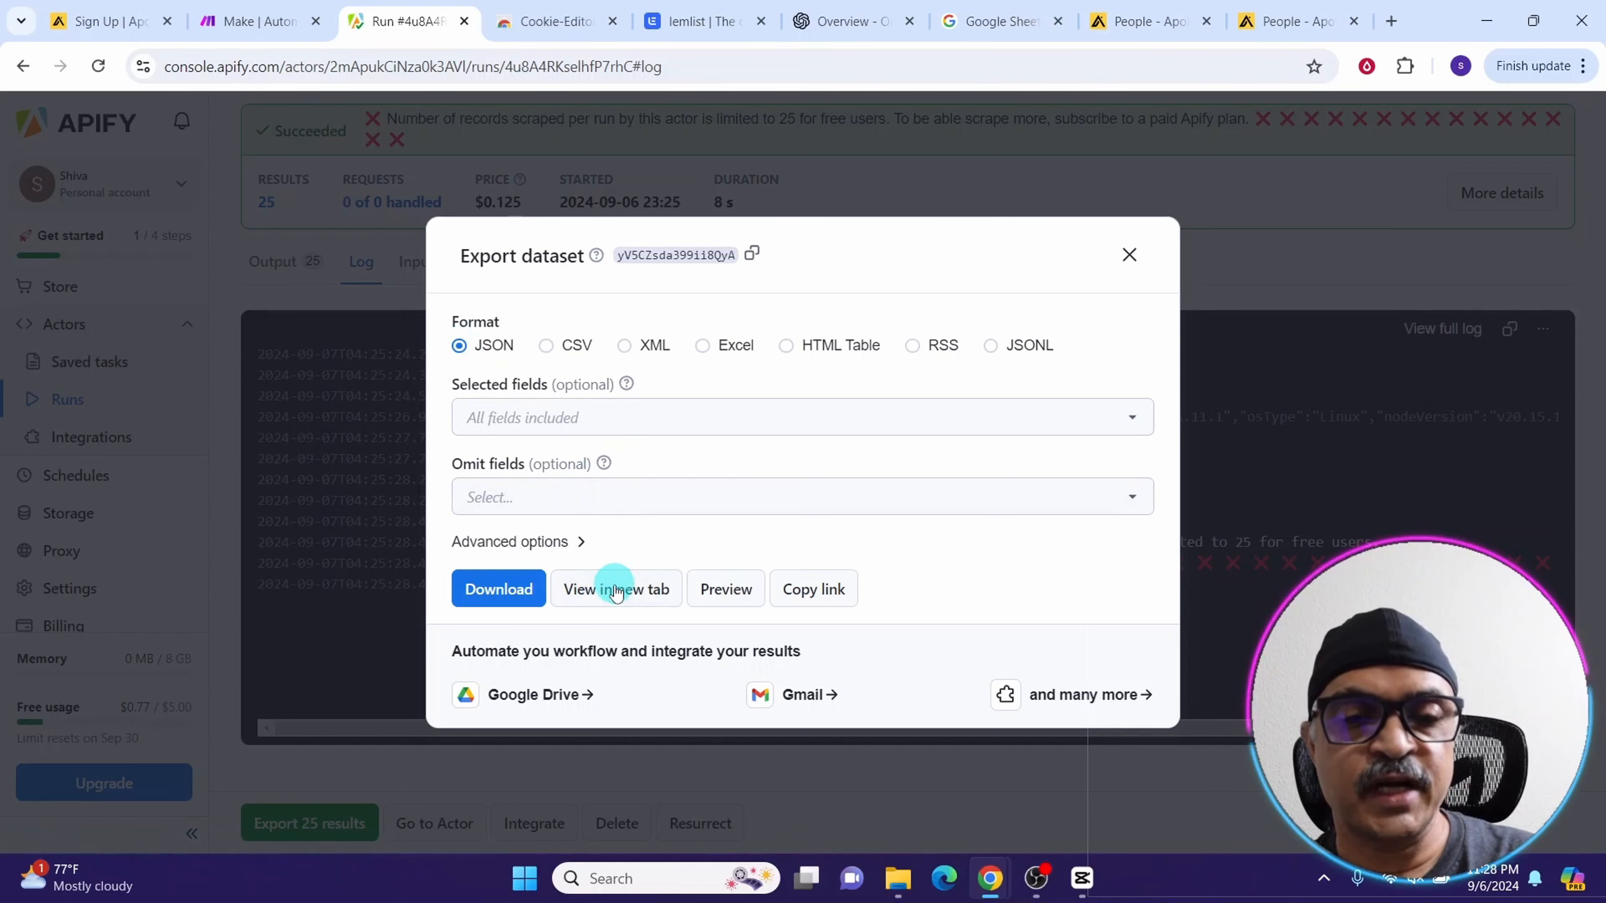
{"action": "left_click", "coordinate": [593, 590]}
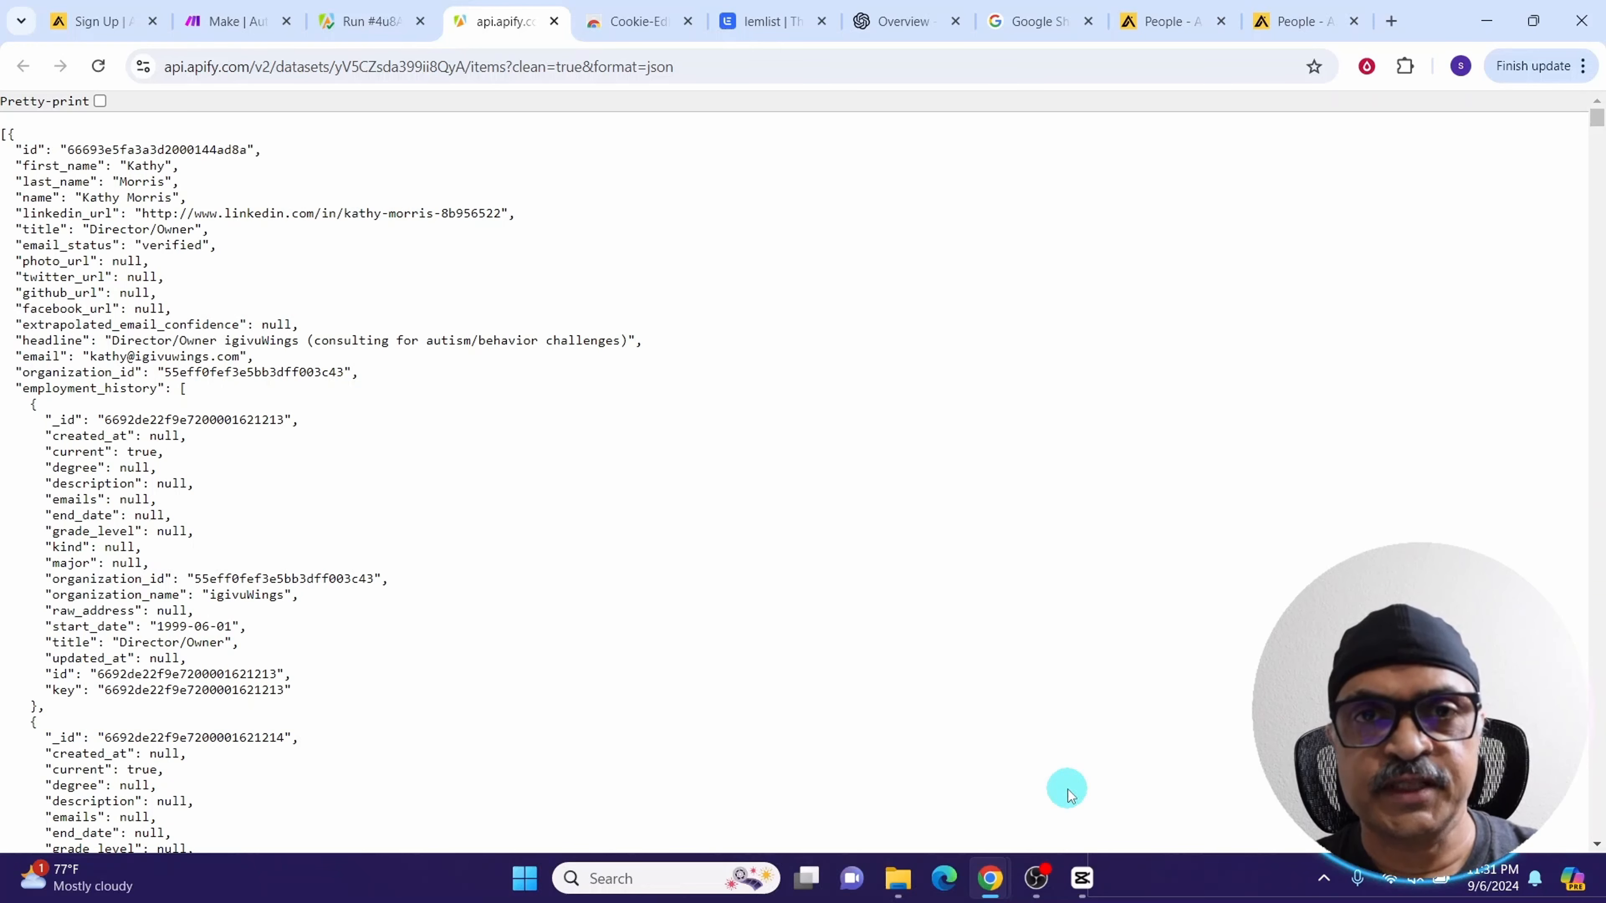
Log in to Make and create a new scenario
{"action": "left_click", "coordinate": [231, 21]}
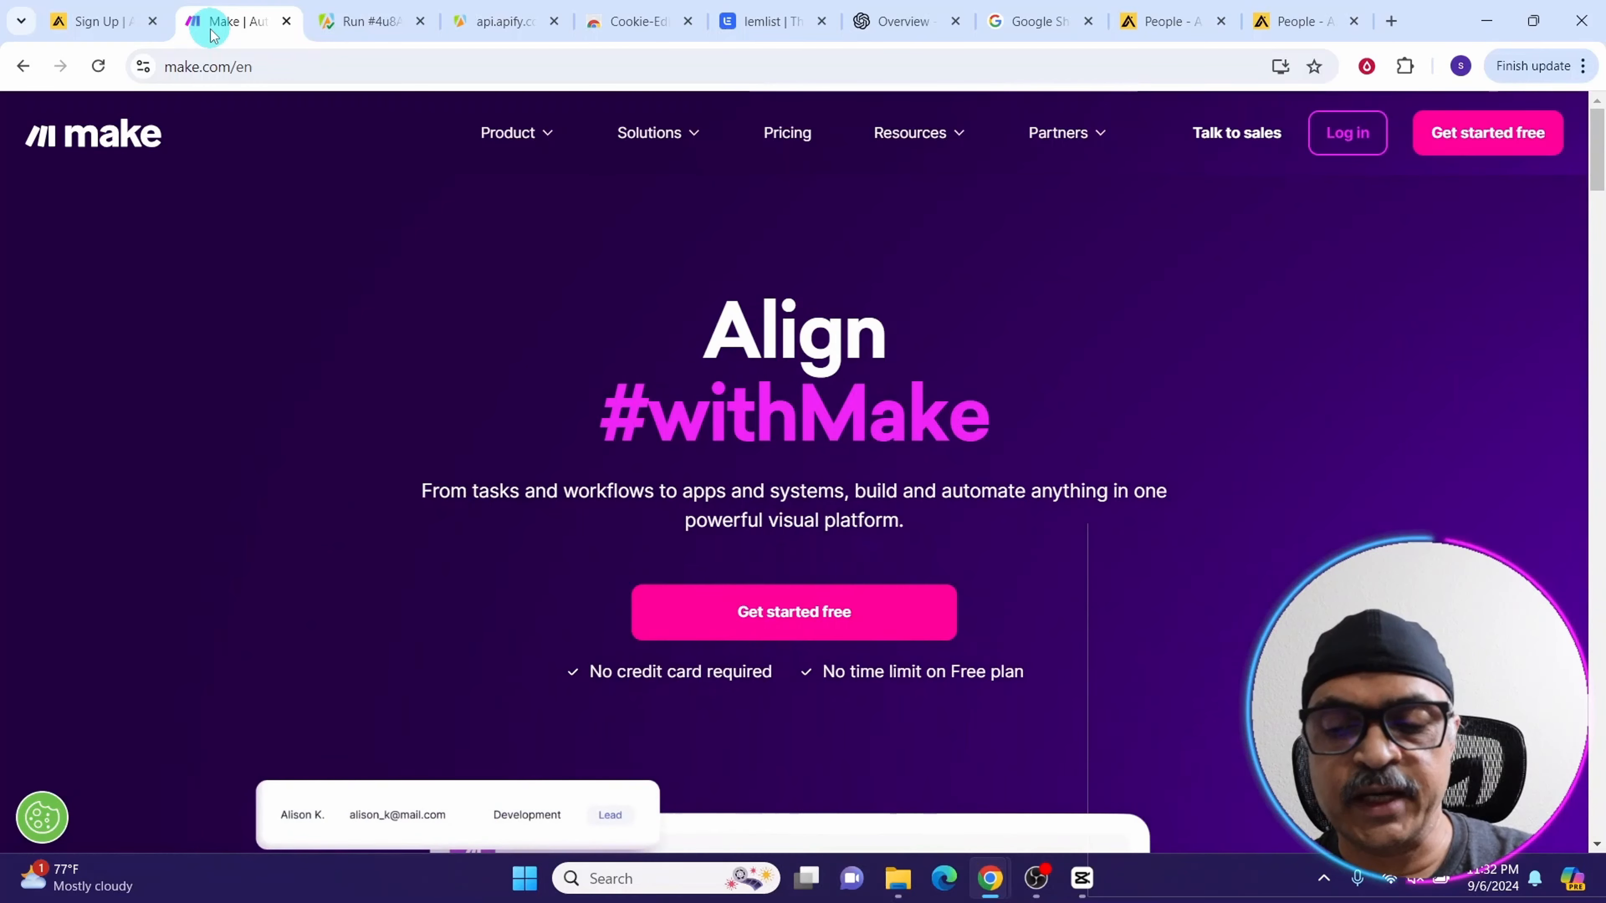
{"action": "left_click", "coordinate": [1335, 145]}
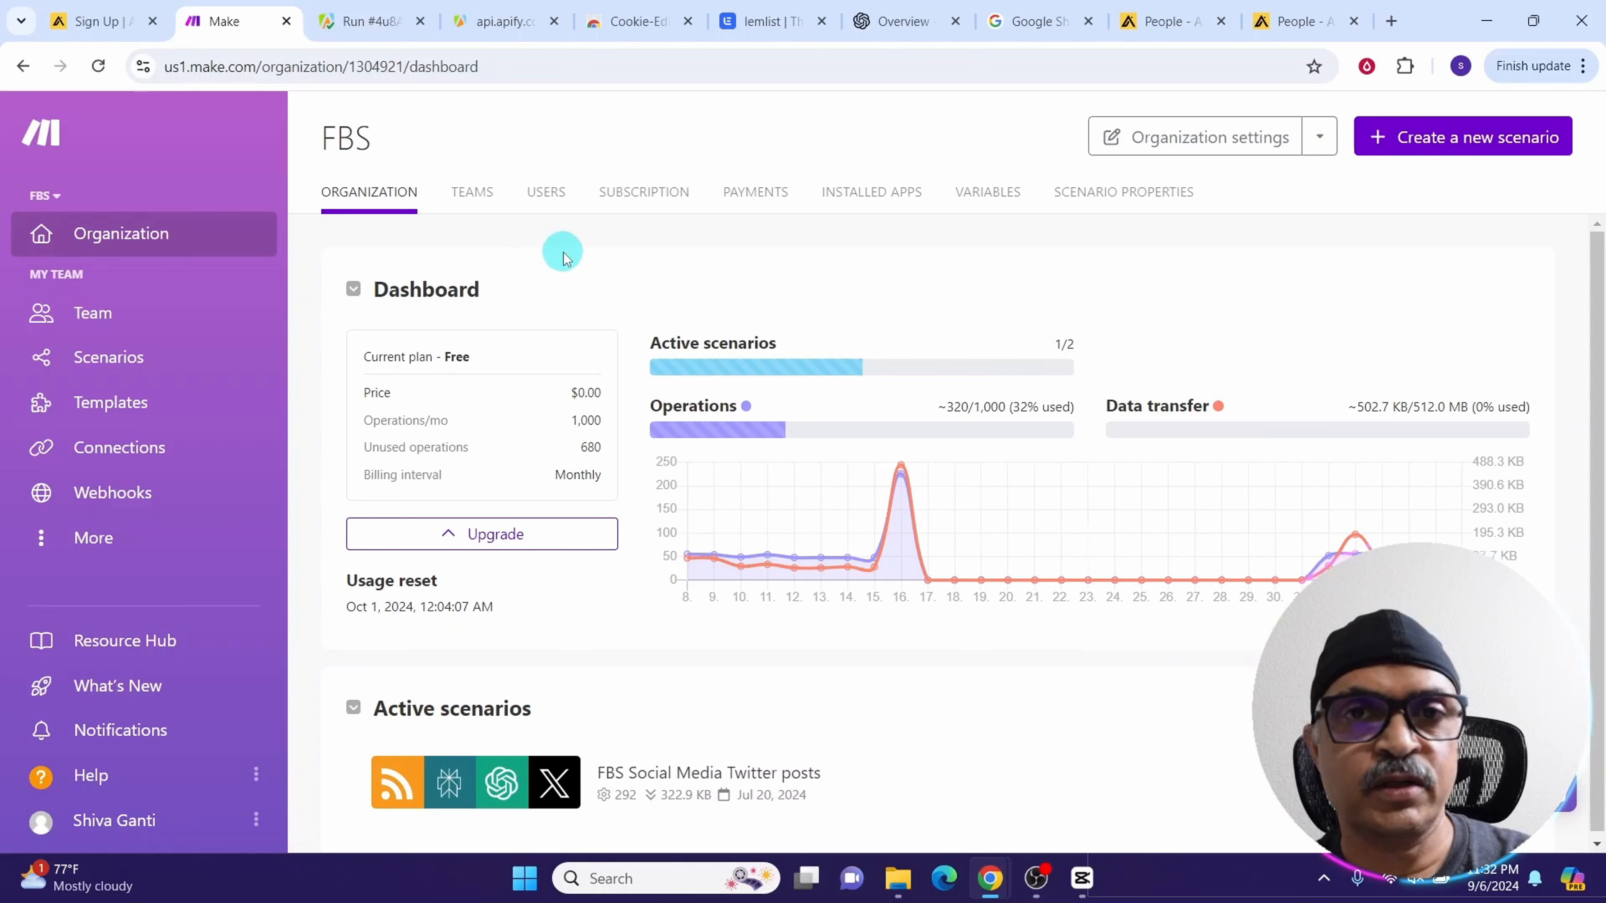
{"action": "left_click", "coordinate": [1405, 138]}
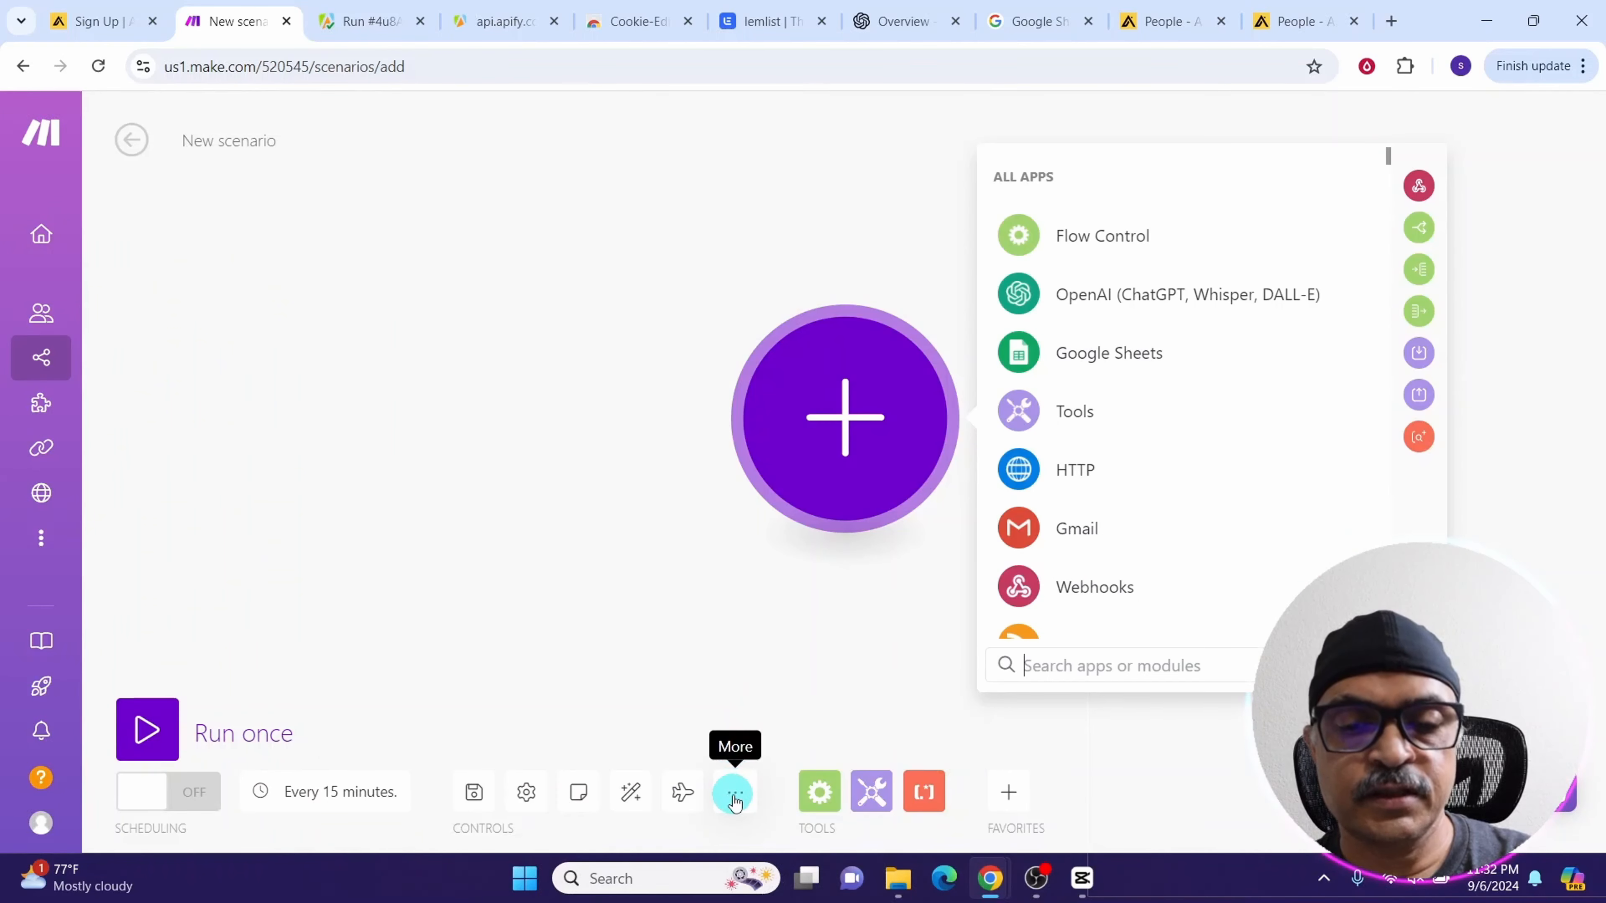
Import the blueprint file FBS Apify-Apollo Scraper.json into the new scenario
{"action": "left_click", "coordinate": [734, 799]}
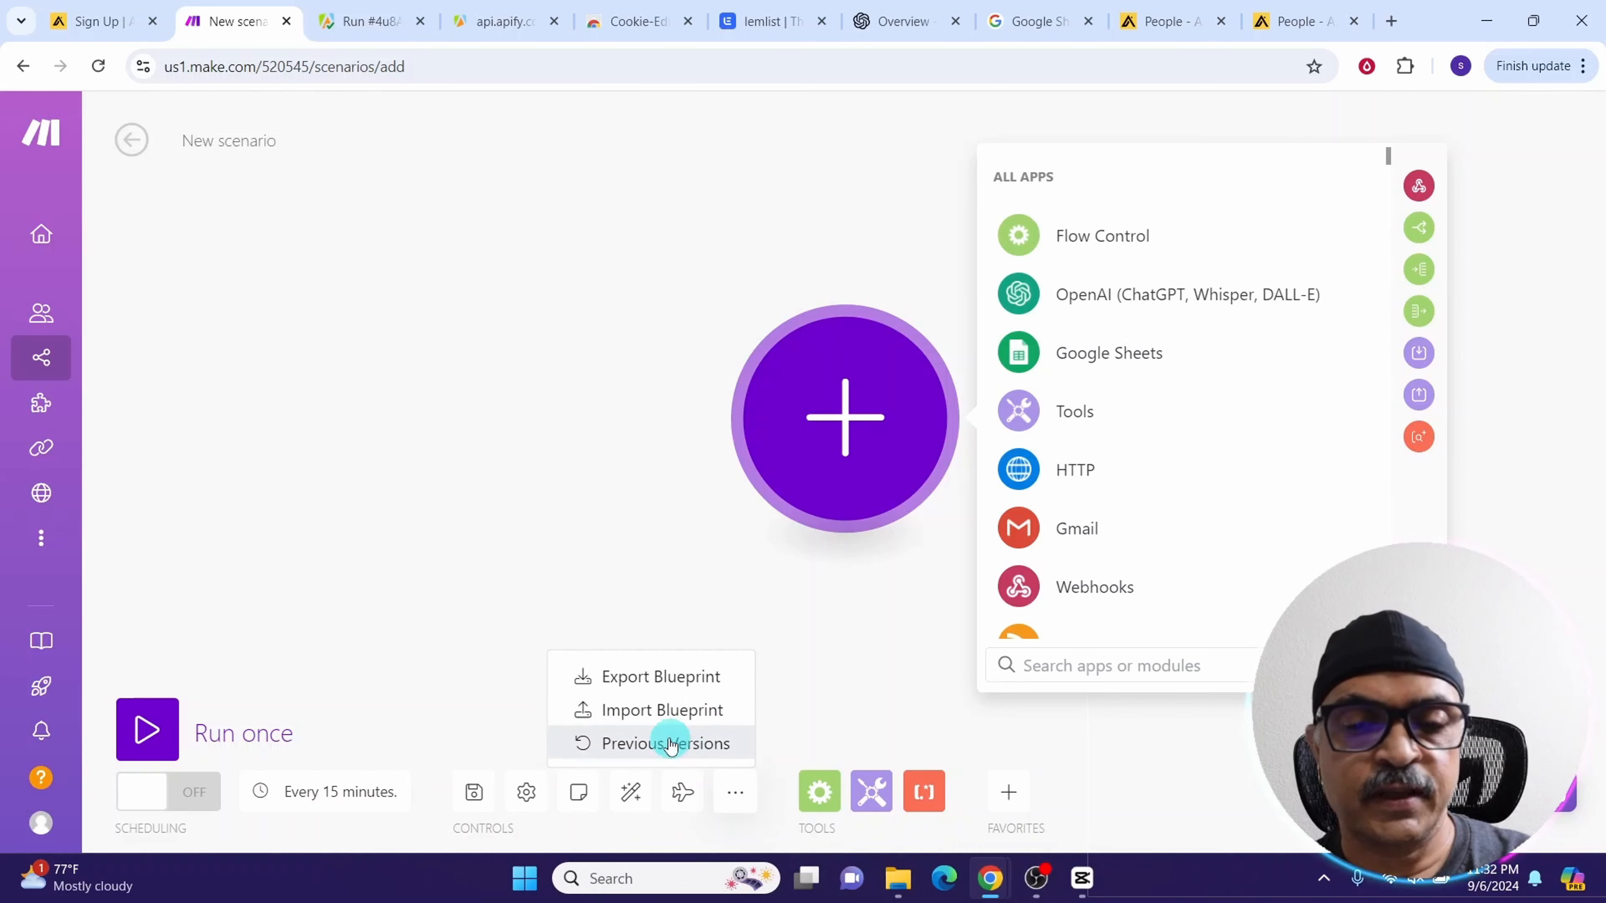
{"action": "left_click", "coordinate": [636, 717]}
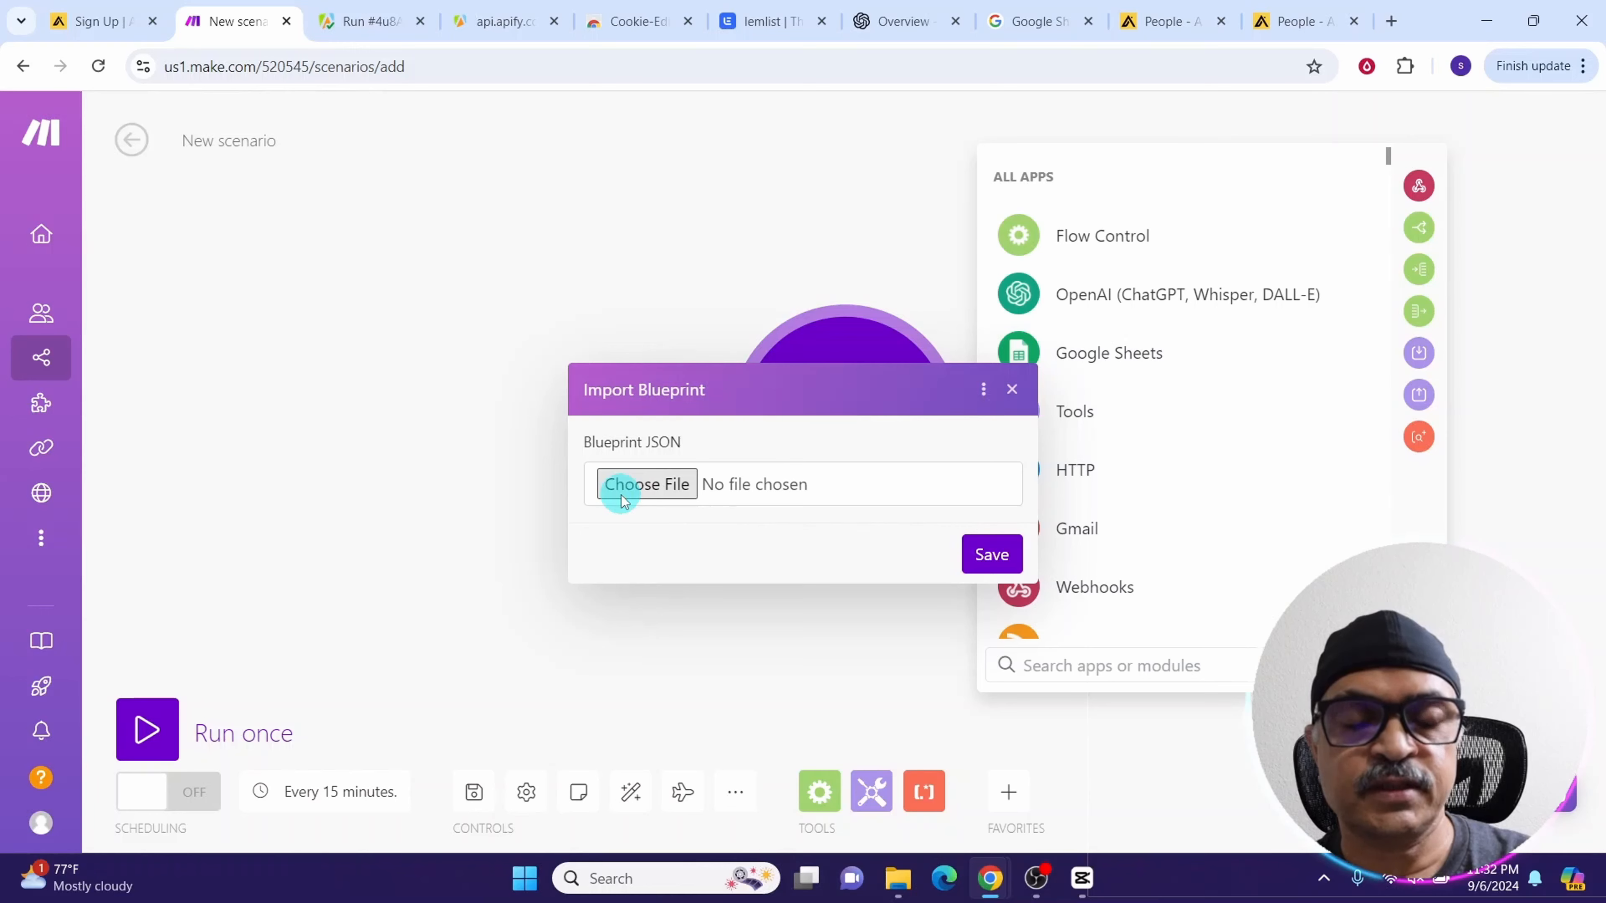
{"action": "left_click", "coordinate": [646, 484]}
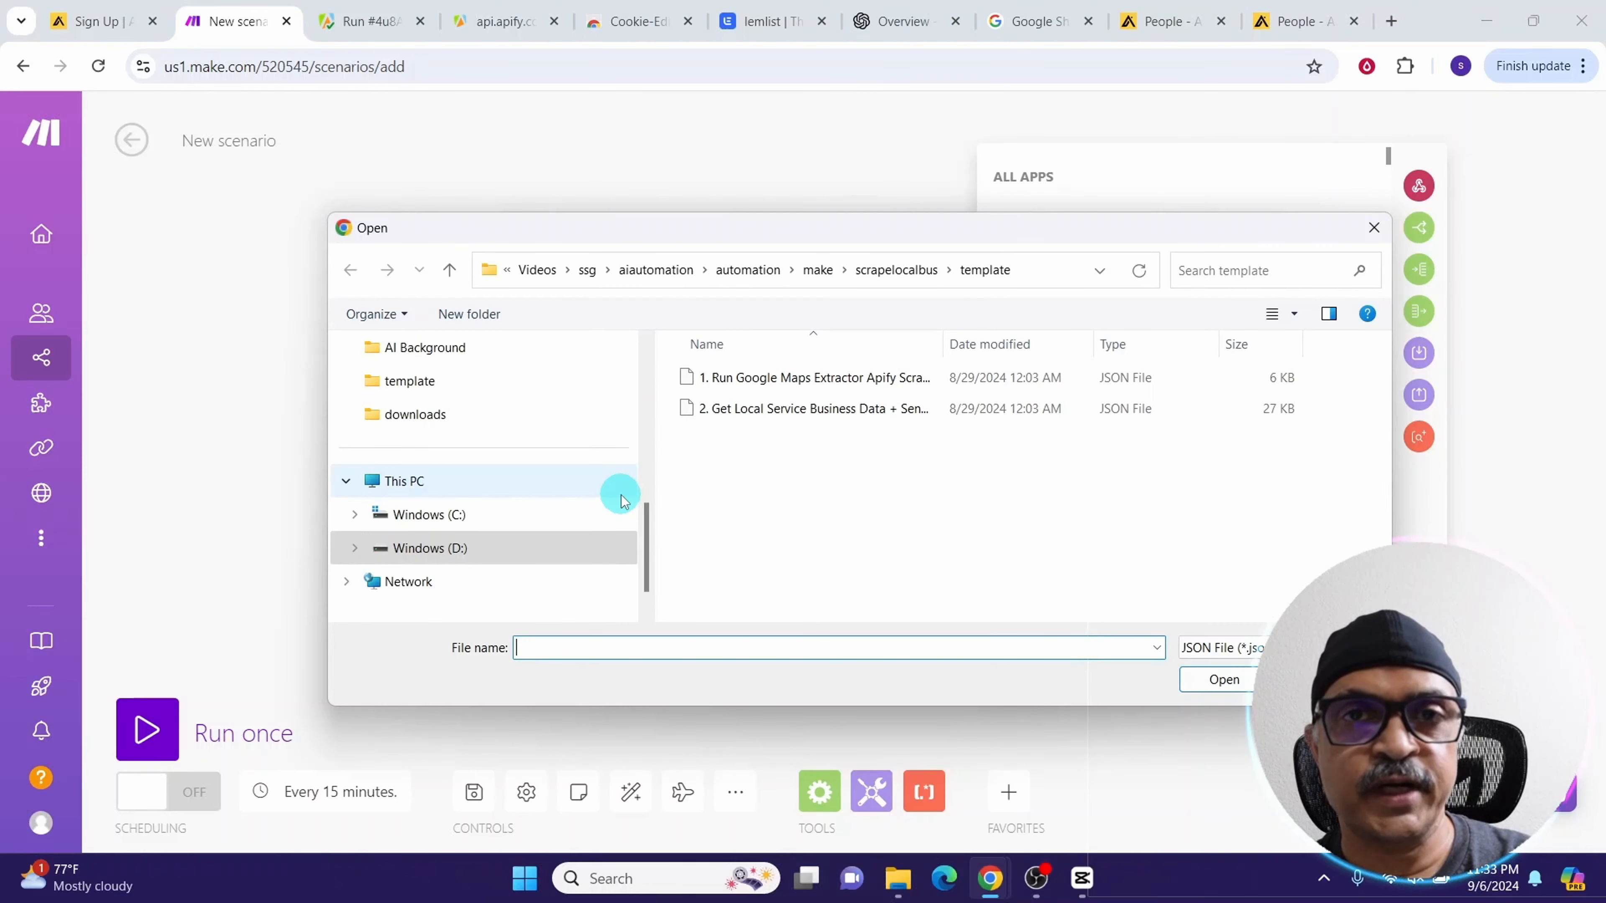
{"action": "left_click", "coordinate": [726, 381]}
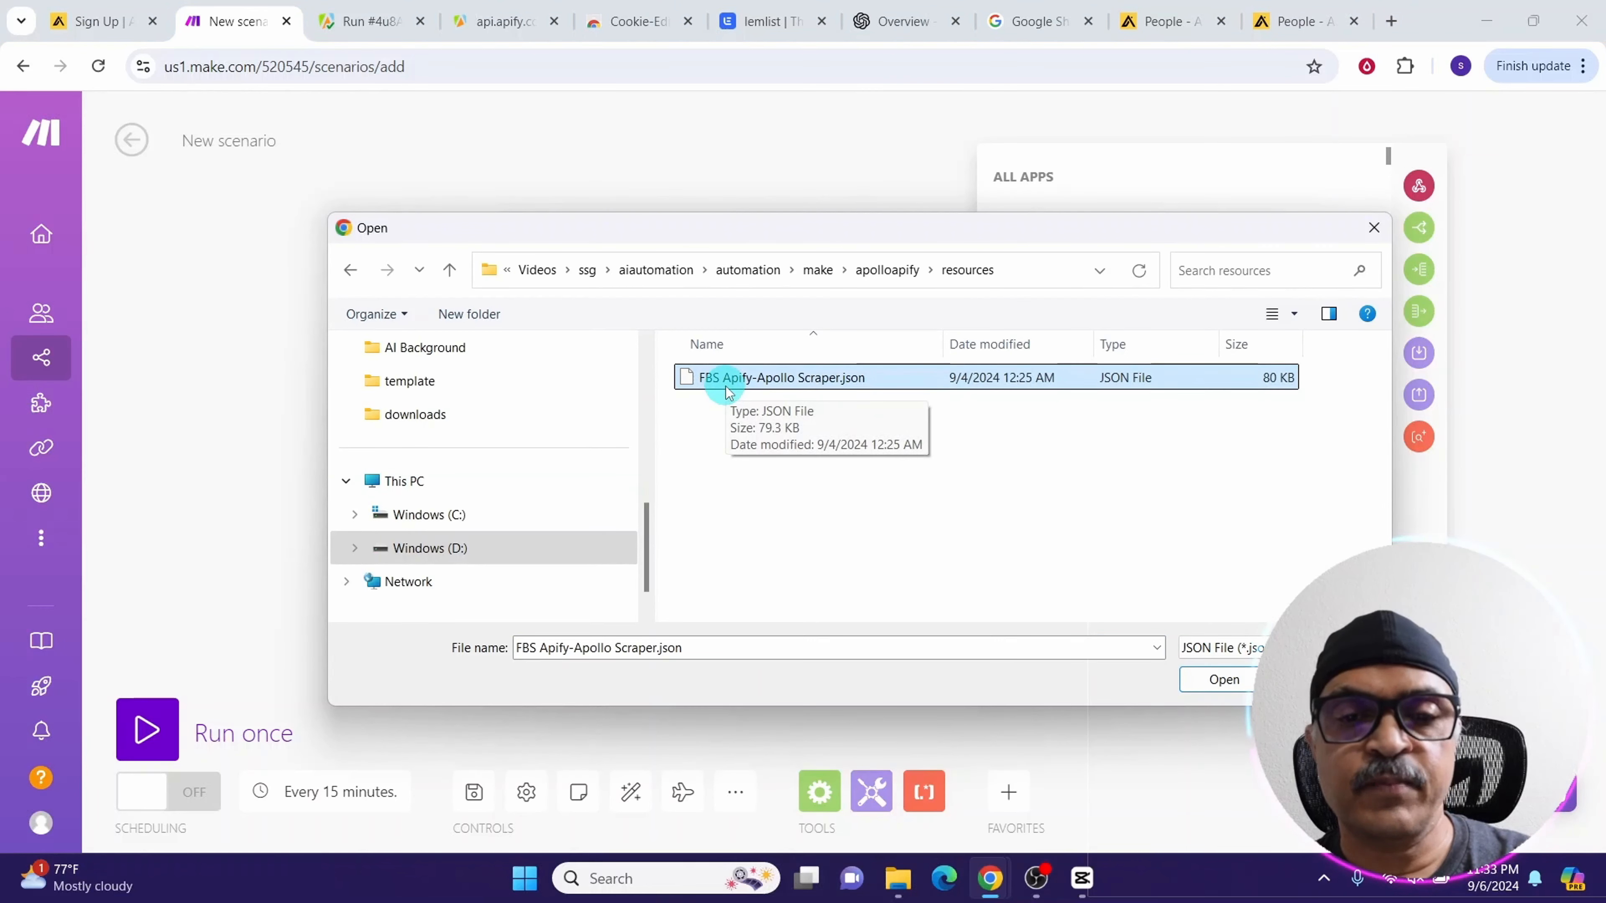
{"action": "left_click", "coordinate": [1222, 681]}
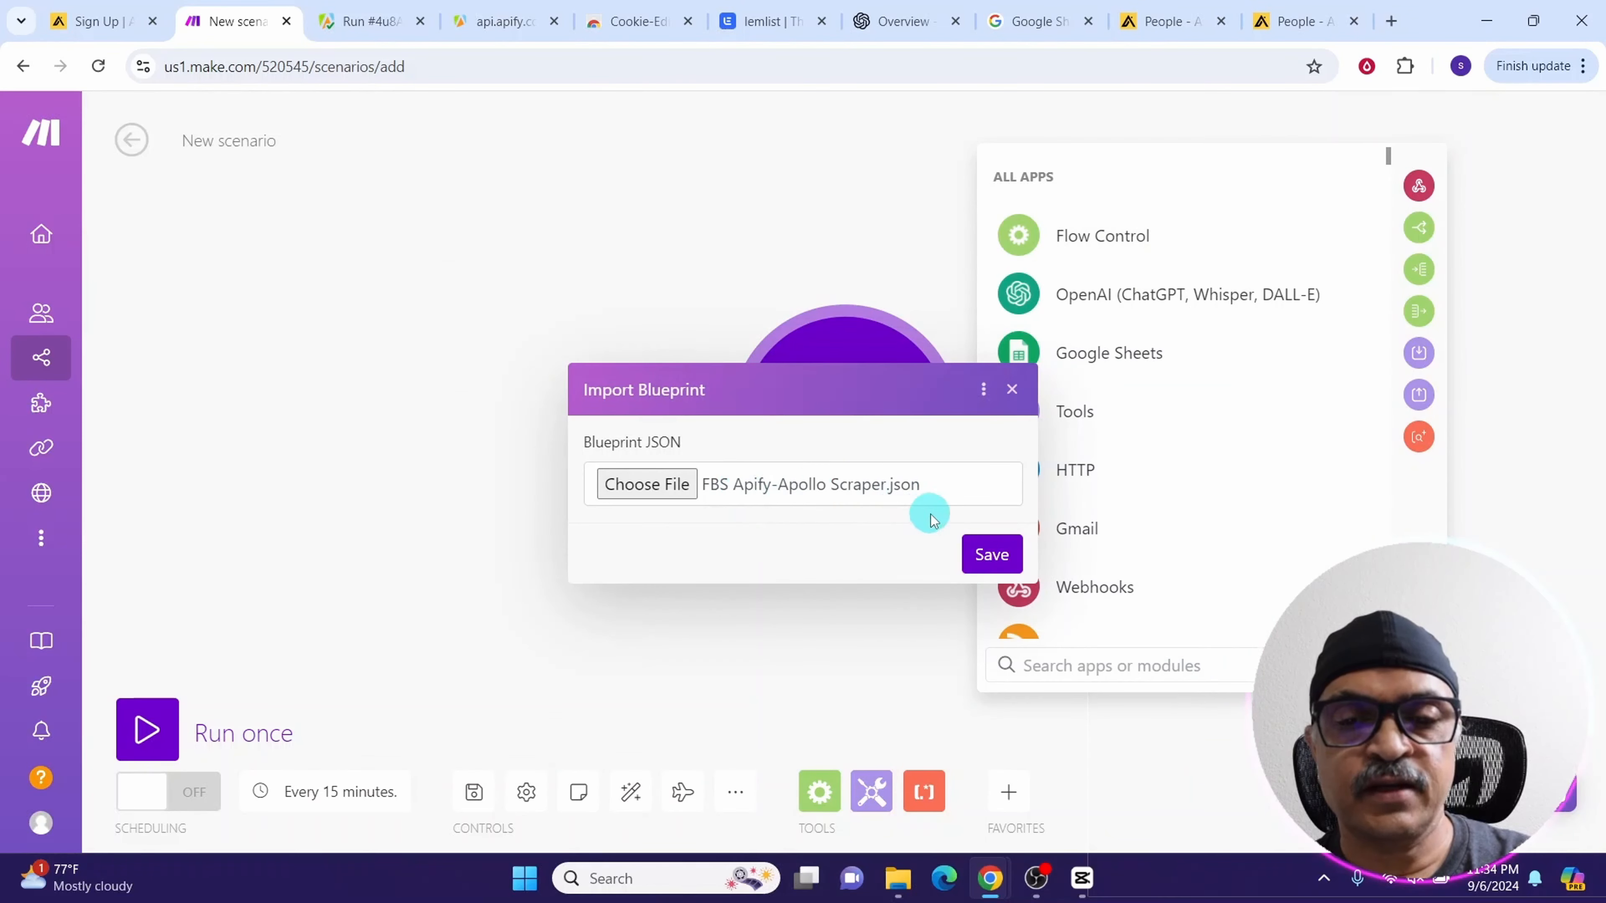
{"action": "left_click", "coordinate": [990, 556]}
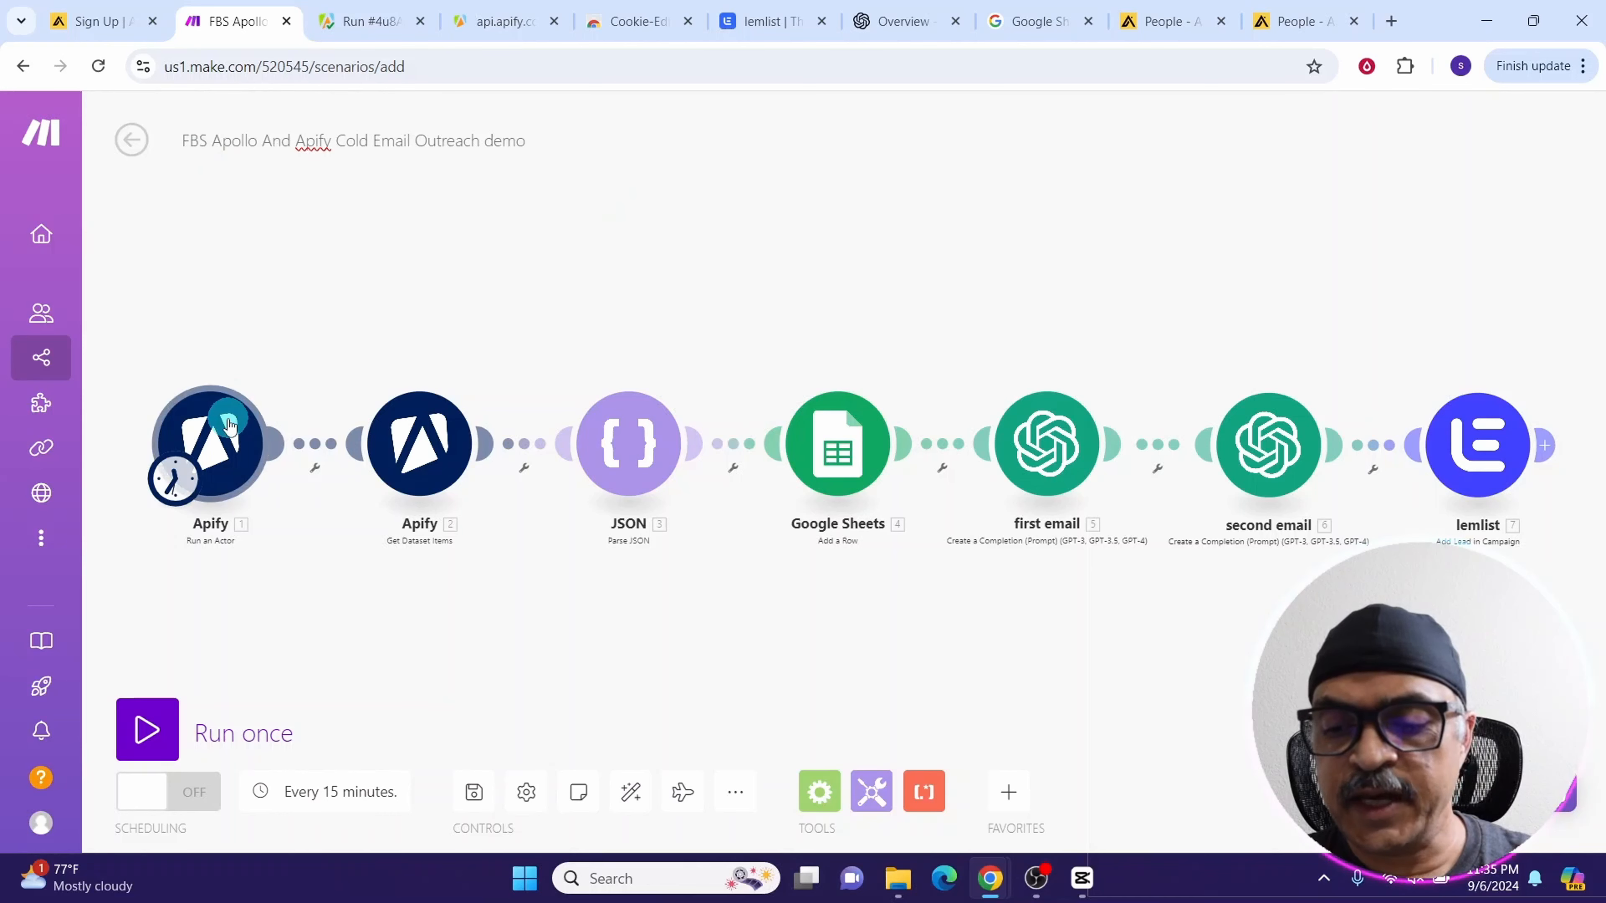
Open the first Apify module's settings and try to create a new Apify connection named My Apify connection
{"action": "left_click", "coordinate": [230, 443]}
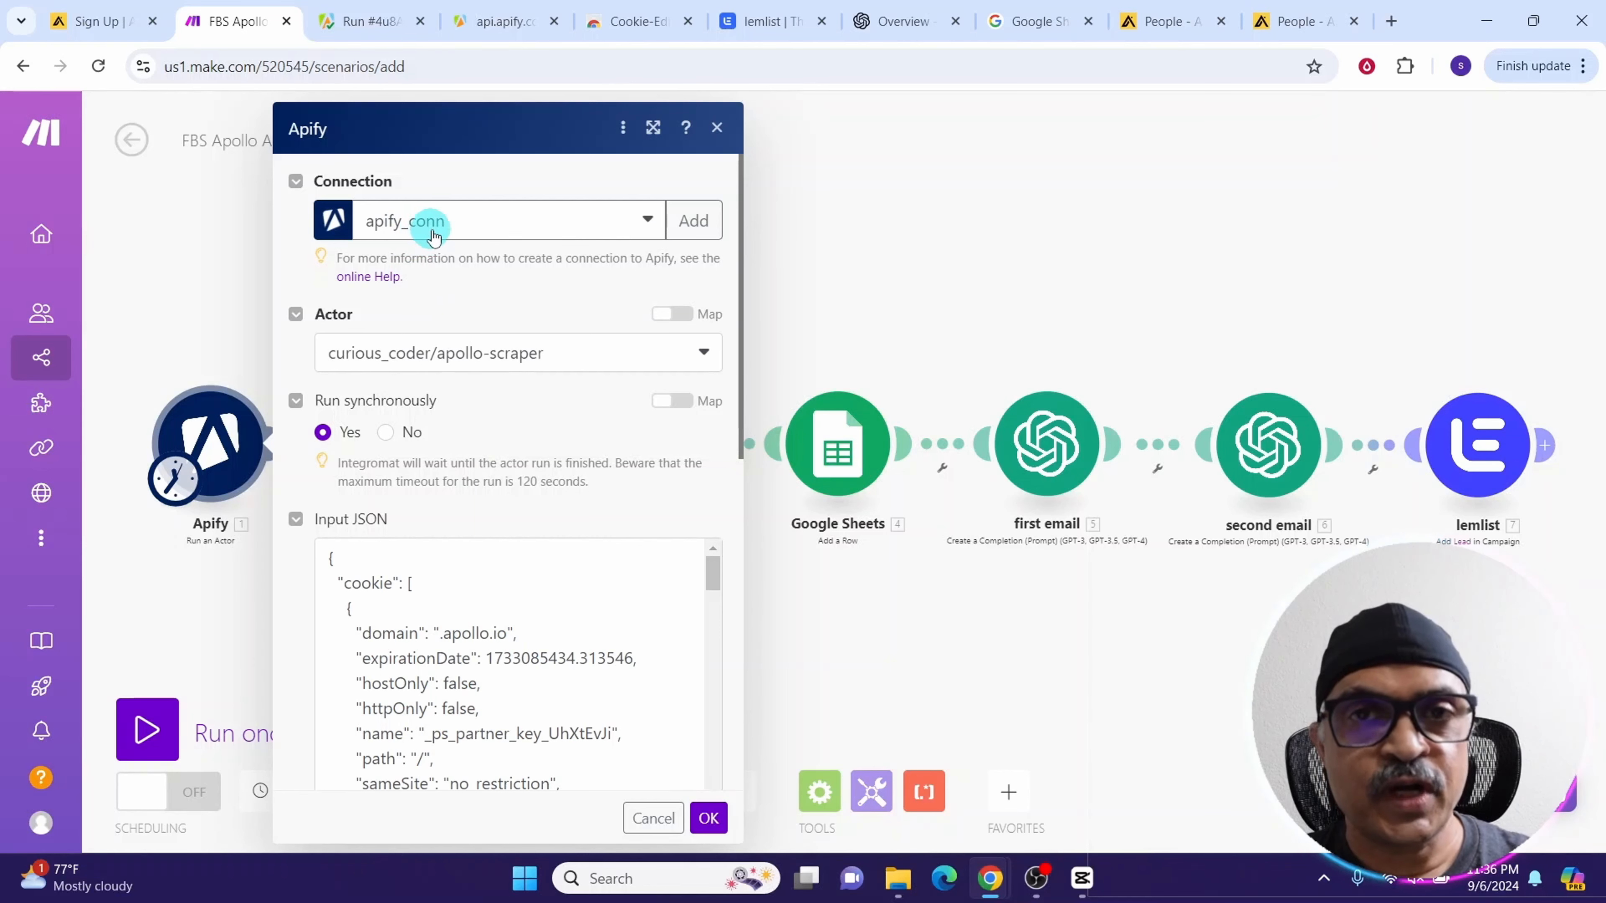
{"action": "left_click", "coordinate": [693, 220]}
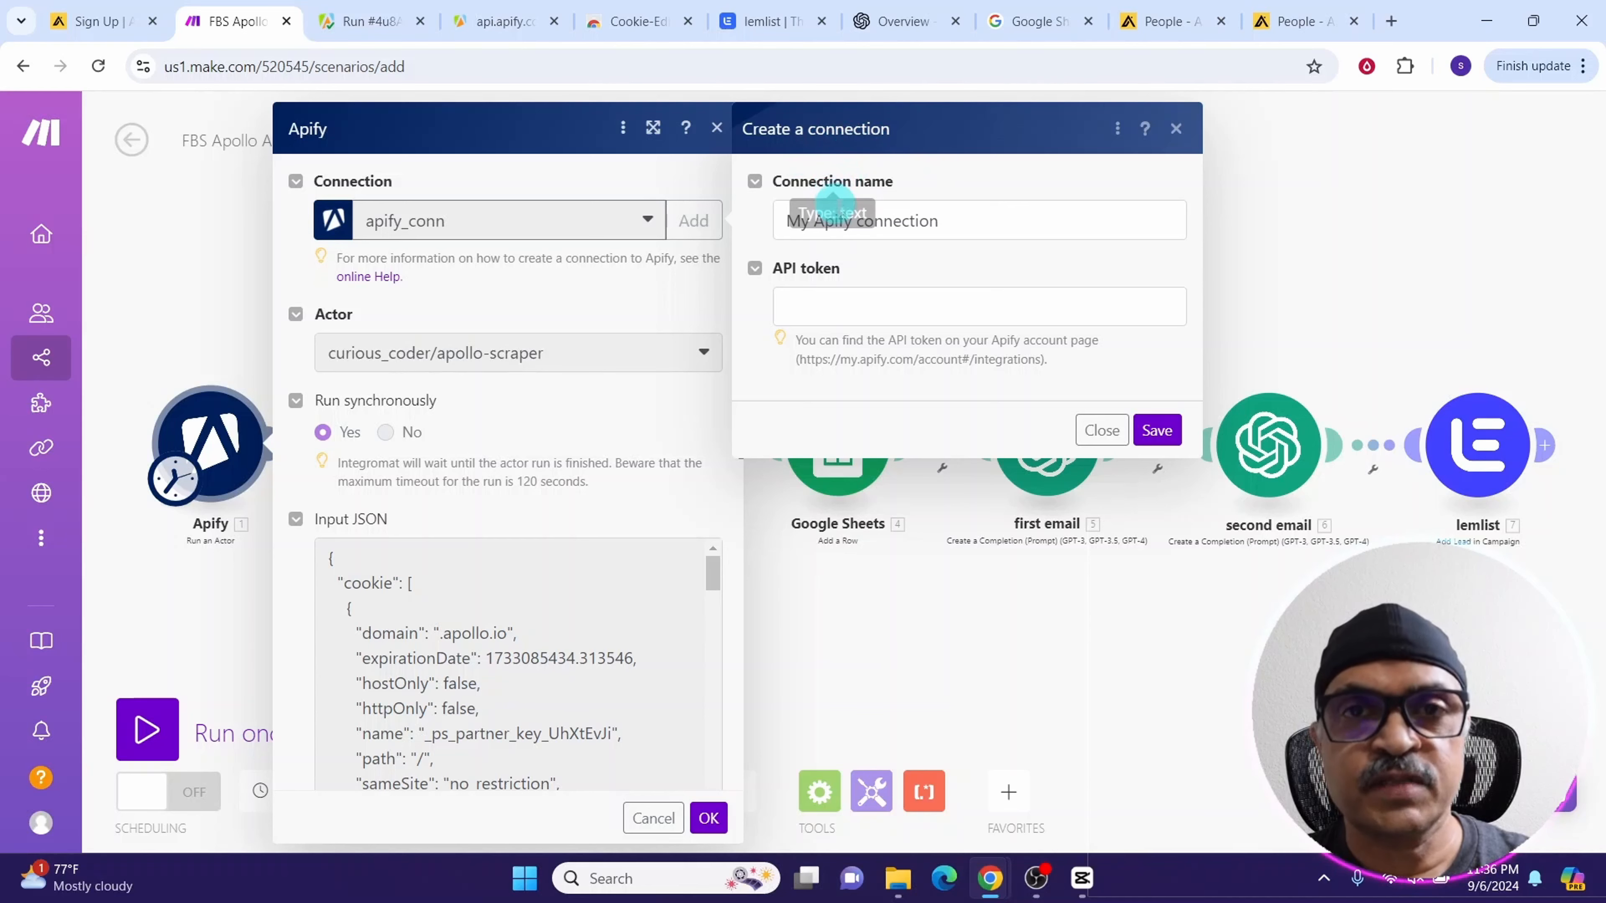
{"action": "left_click", "coordinate": [949, 224]}
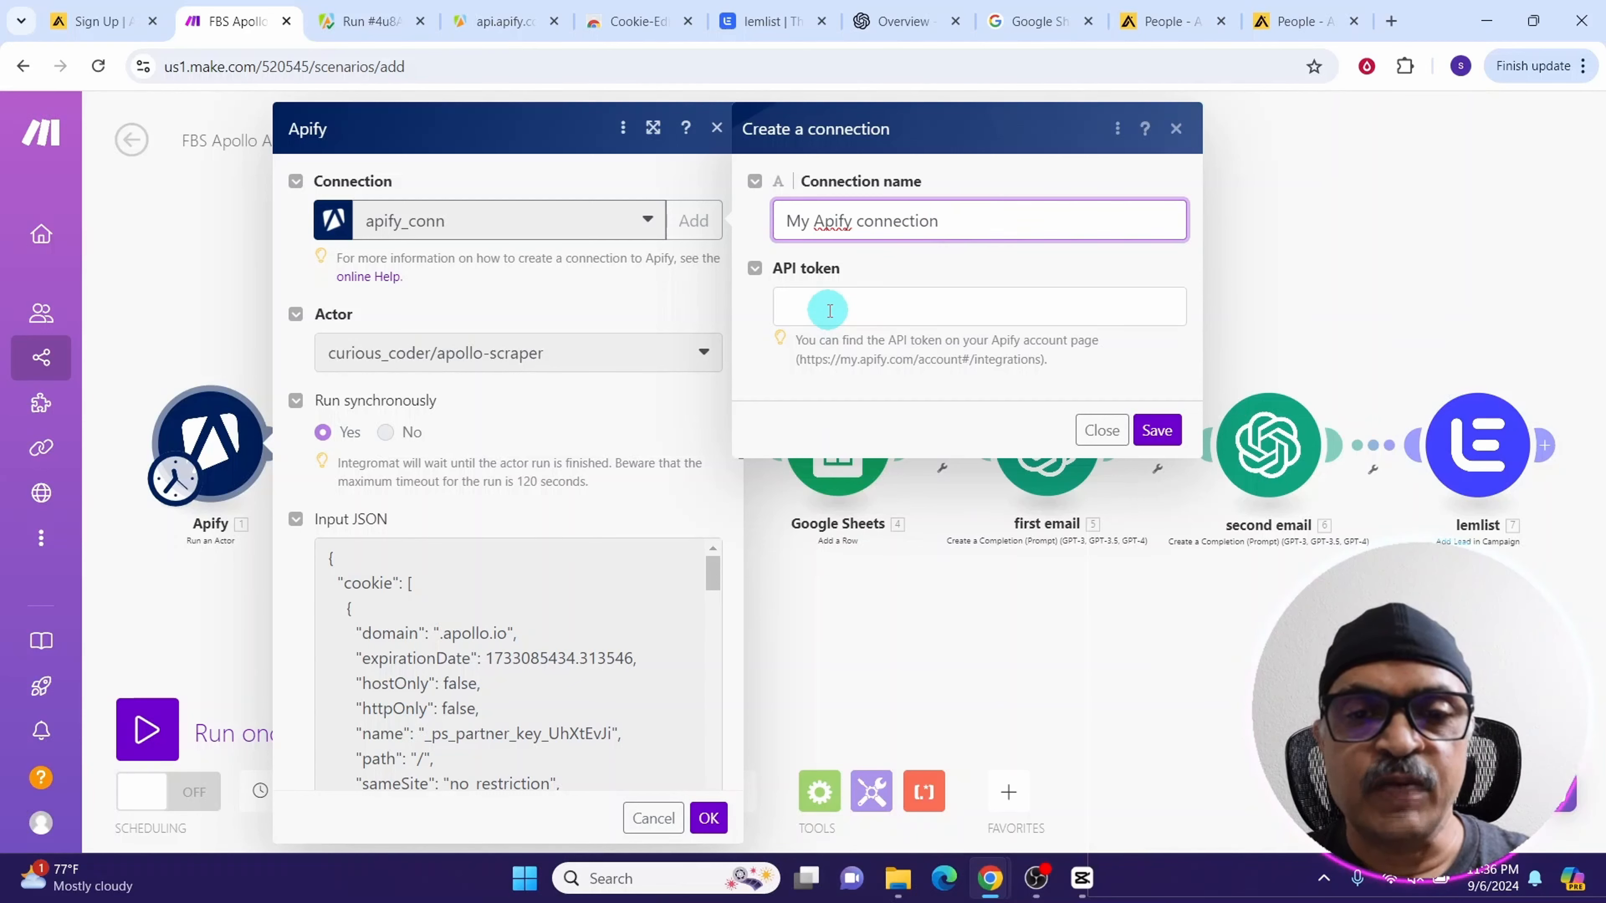
{"action": "left_click", "coordinate": [1155, 432]}
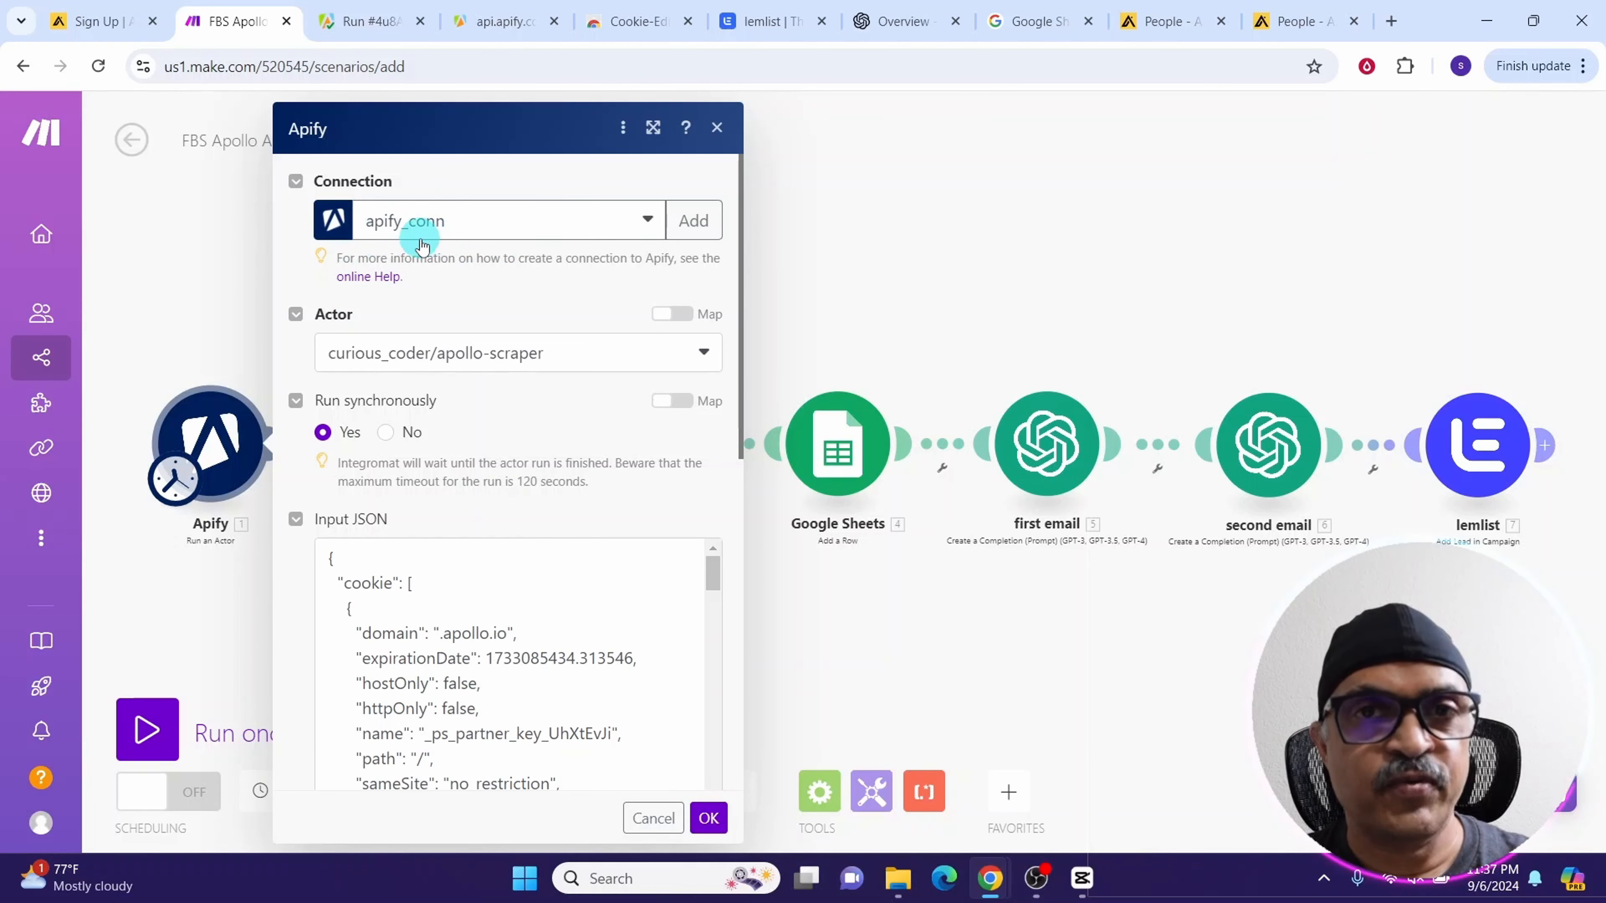
Select curious_coder/apollo-scraper as the module's actor and switch the Actor field to map mode
{"action": "left_click", "coordinate": [361, 366]}
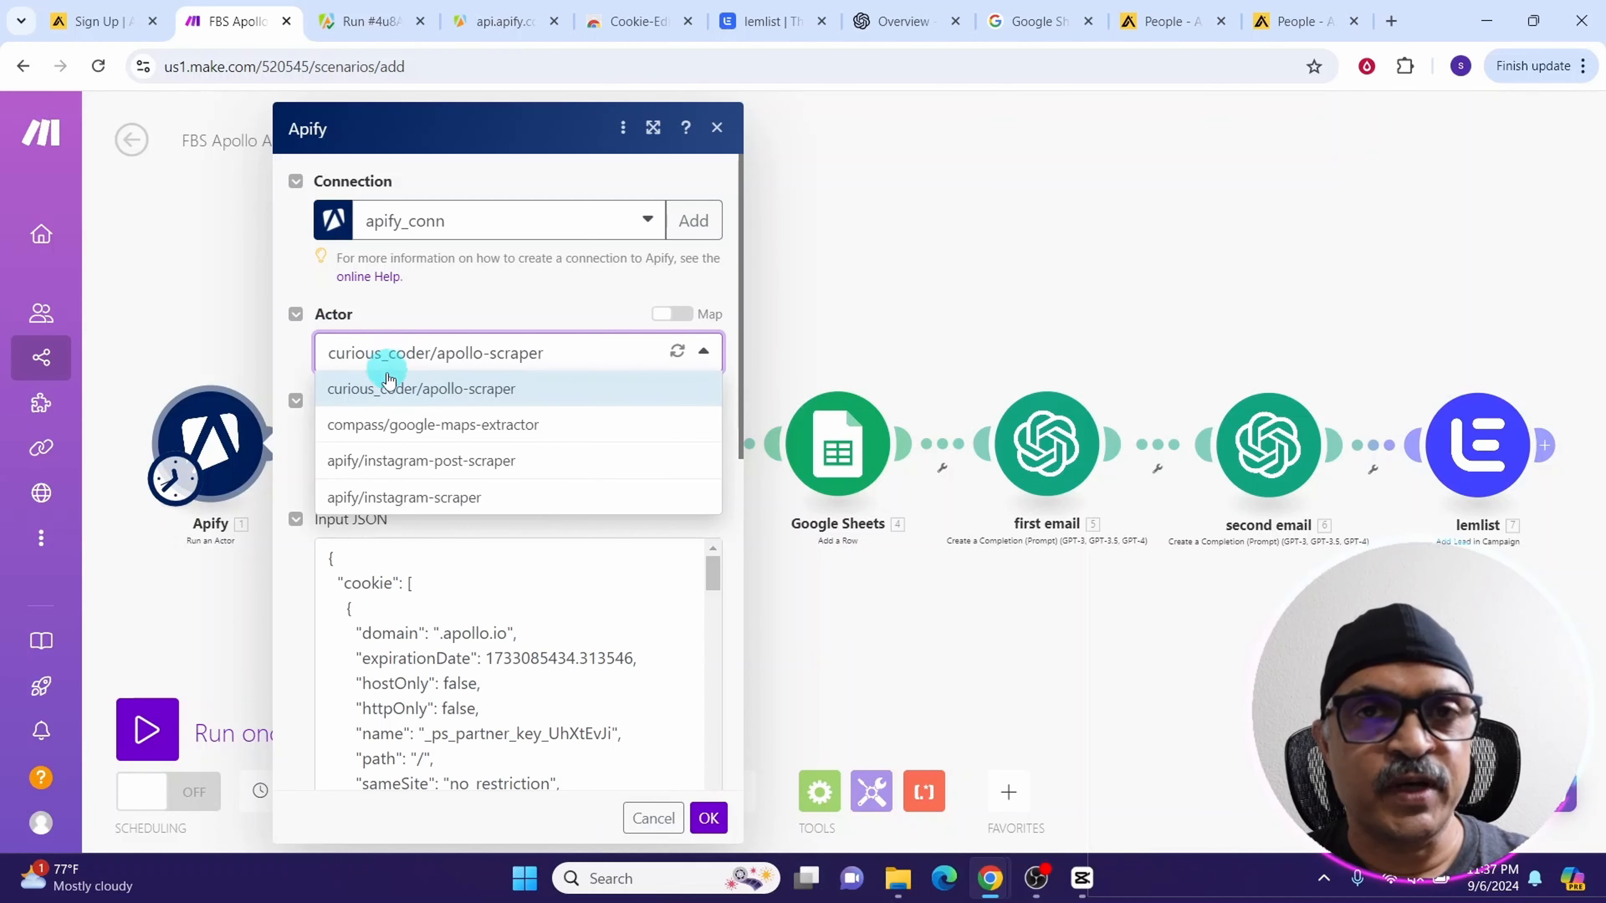
{"action": "left_click", "coordinate": [378, 389]}
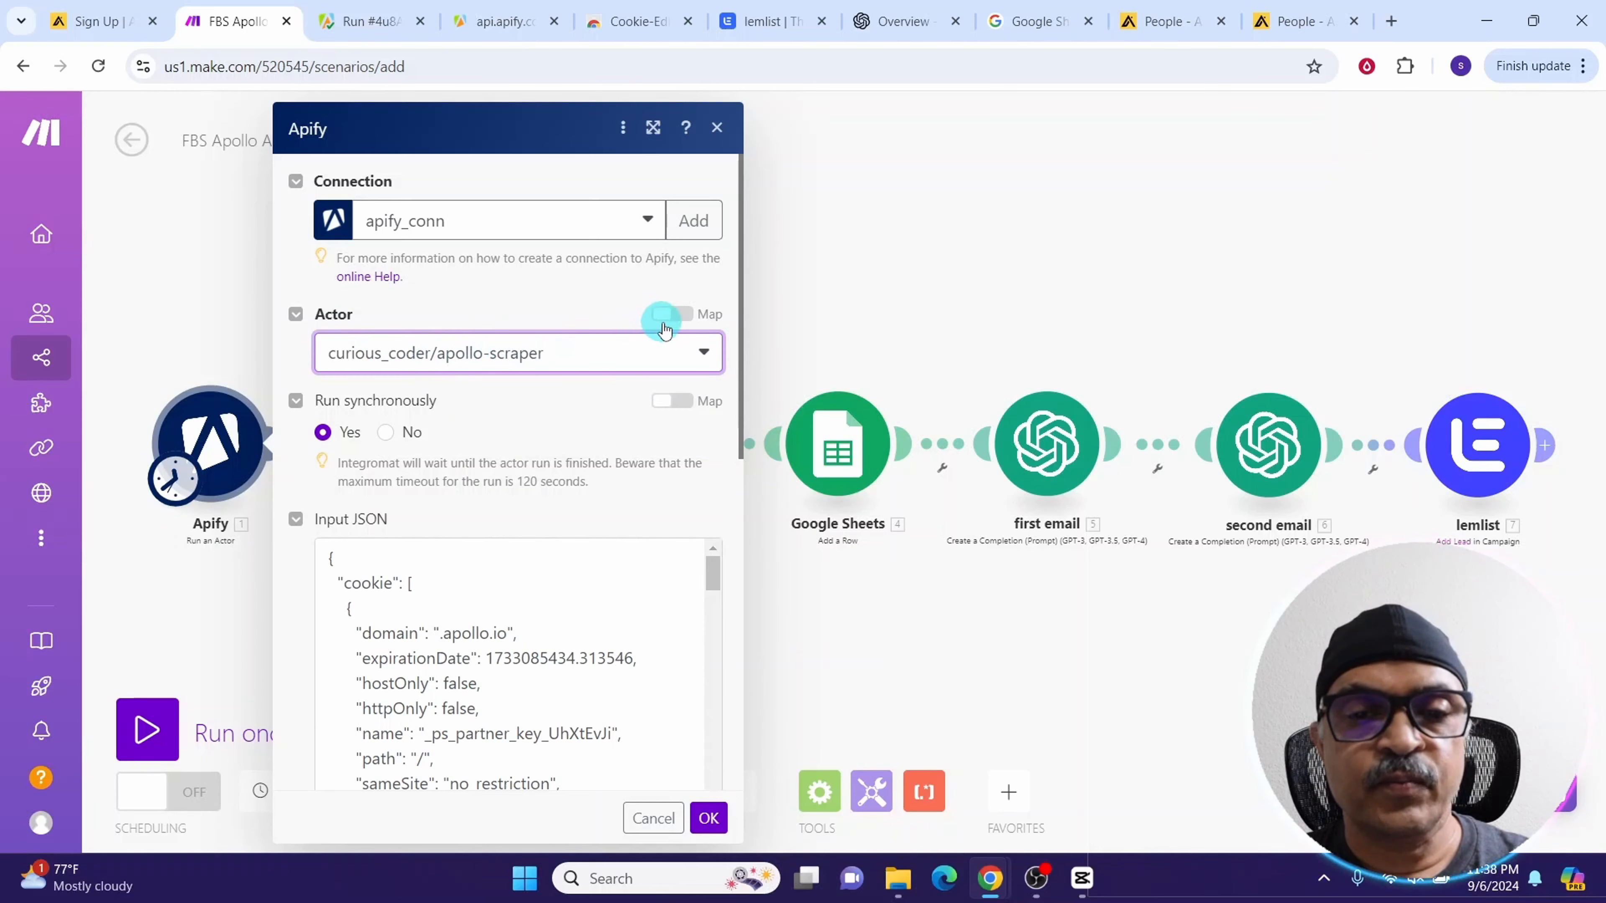
{"action": "left_click", "coordinate": [684, 316]}
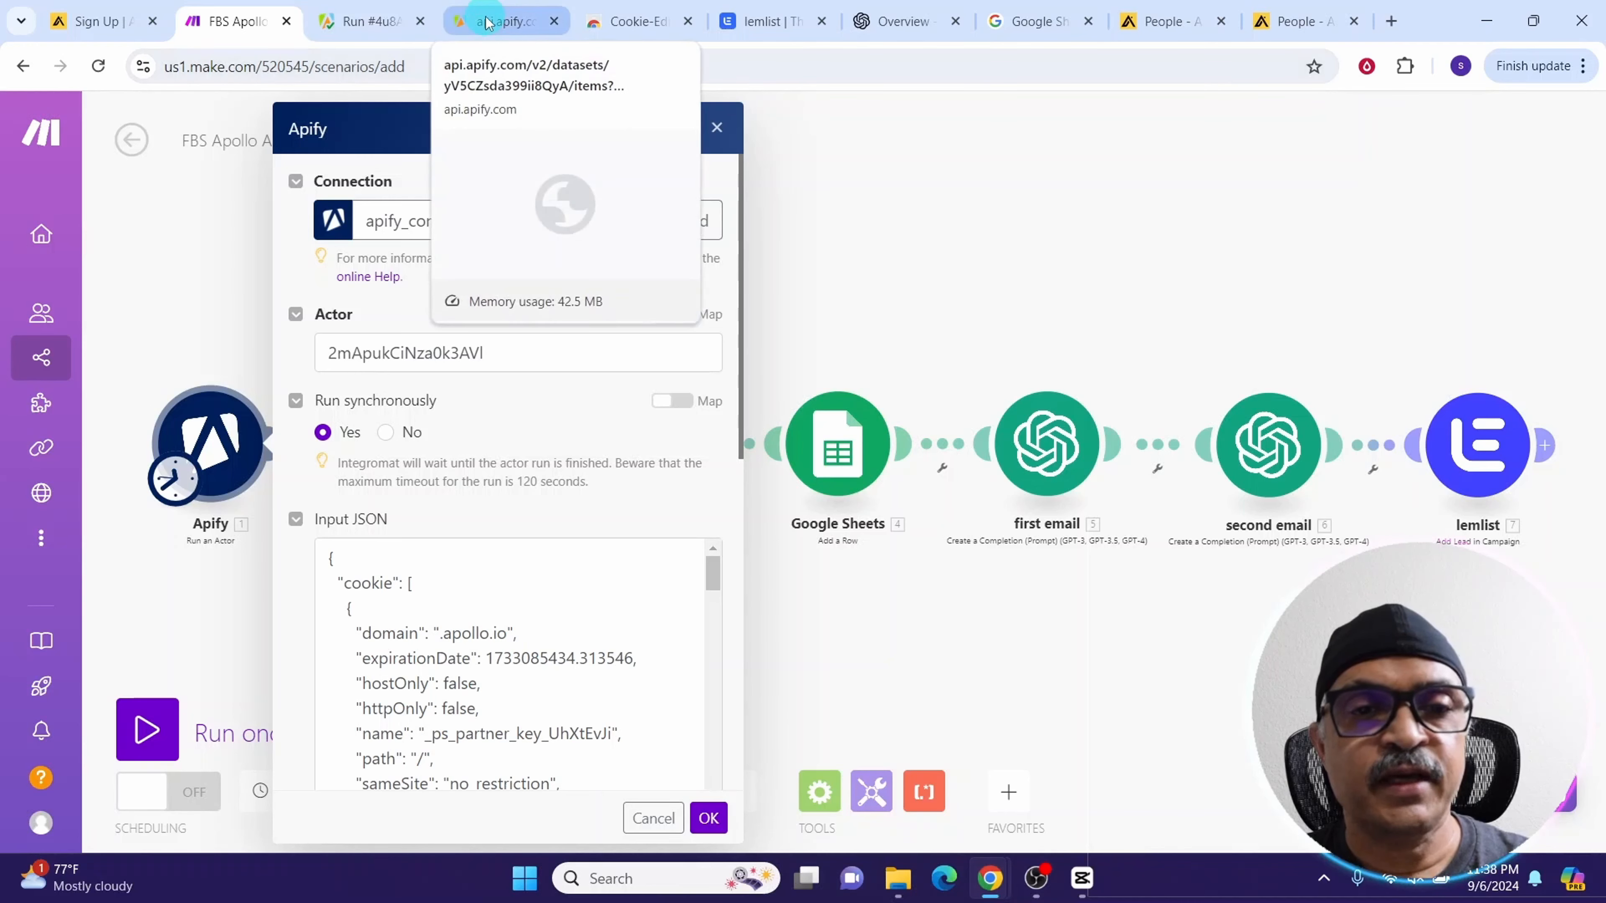
Compare the Apify module's Input JSON with the actor's input shown in JSON view
{"action": "left_click", "coordinate": [370, 20]}
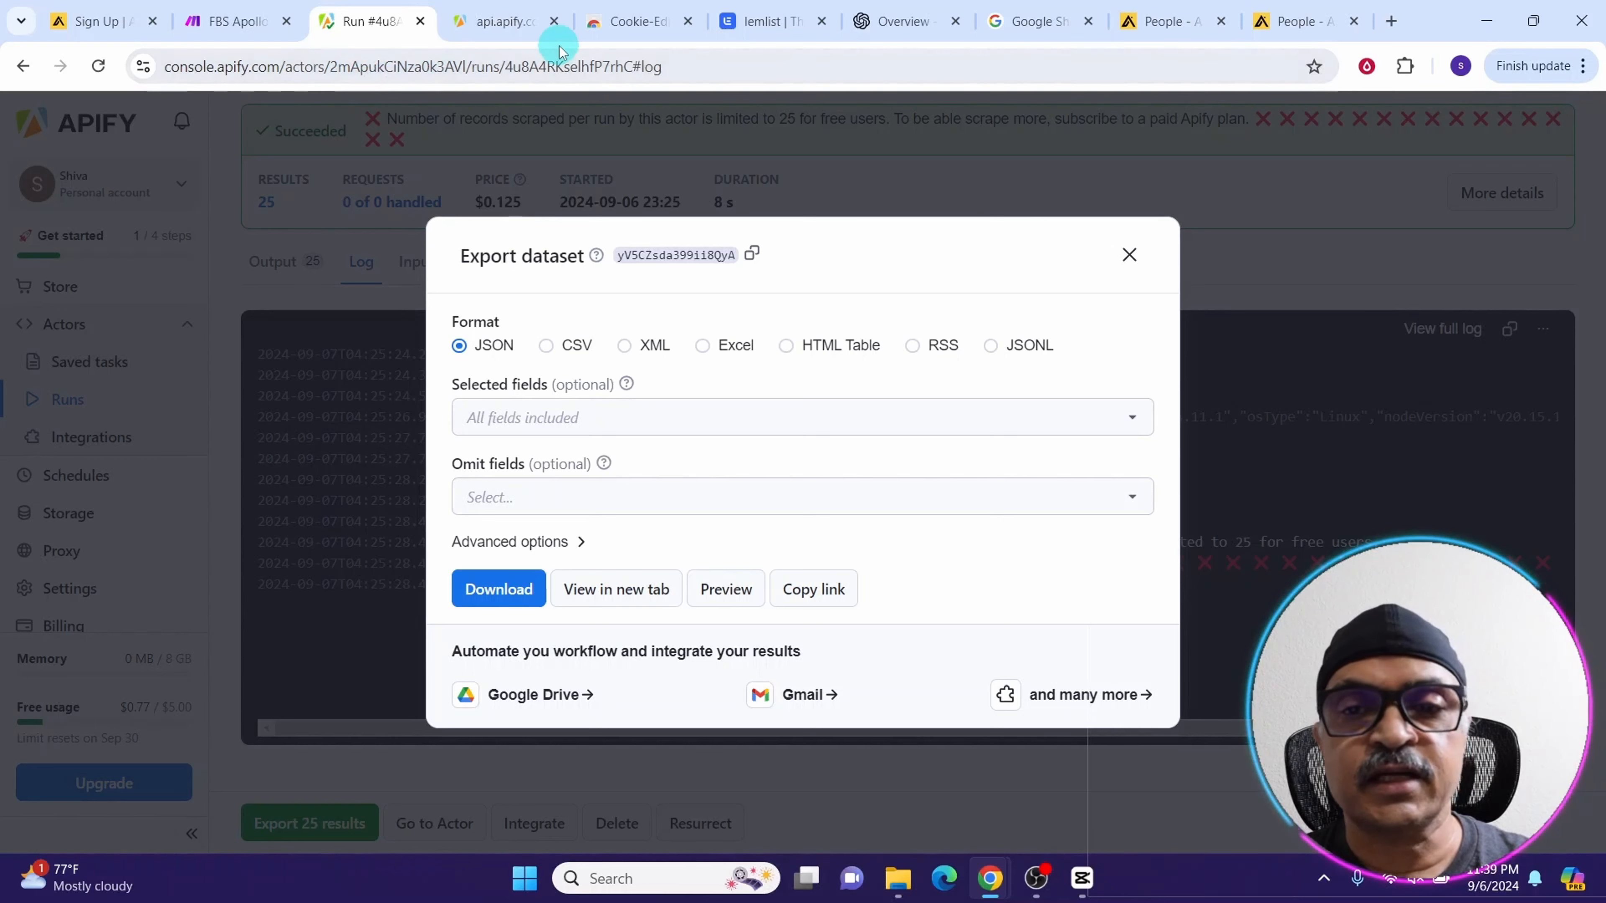
{"action": "key", "text": "ctrl+shift+Tab"}
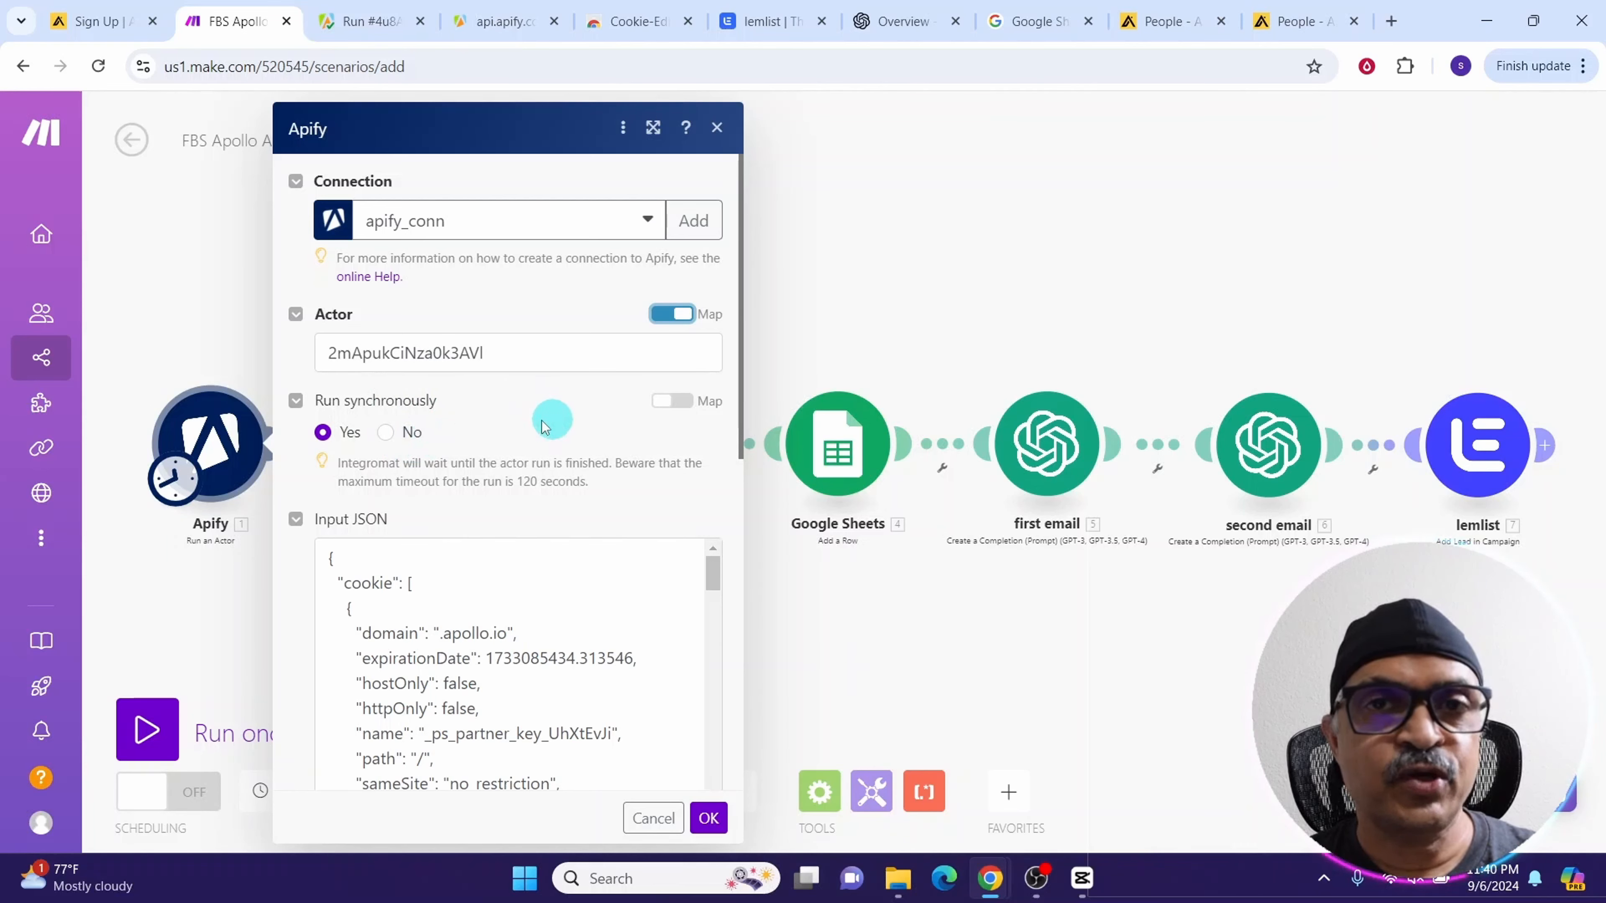
{"action": "scroll", "coordinate": [412, 354], "scroll_direction": "down", "scroll_amount": 5}
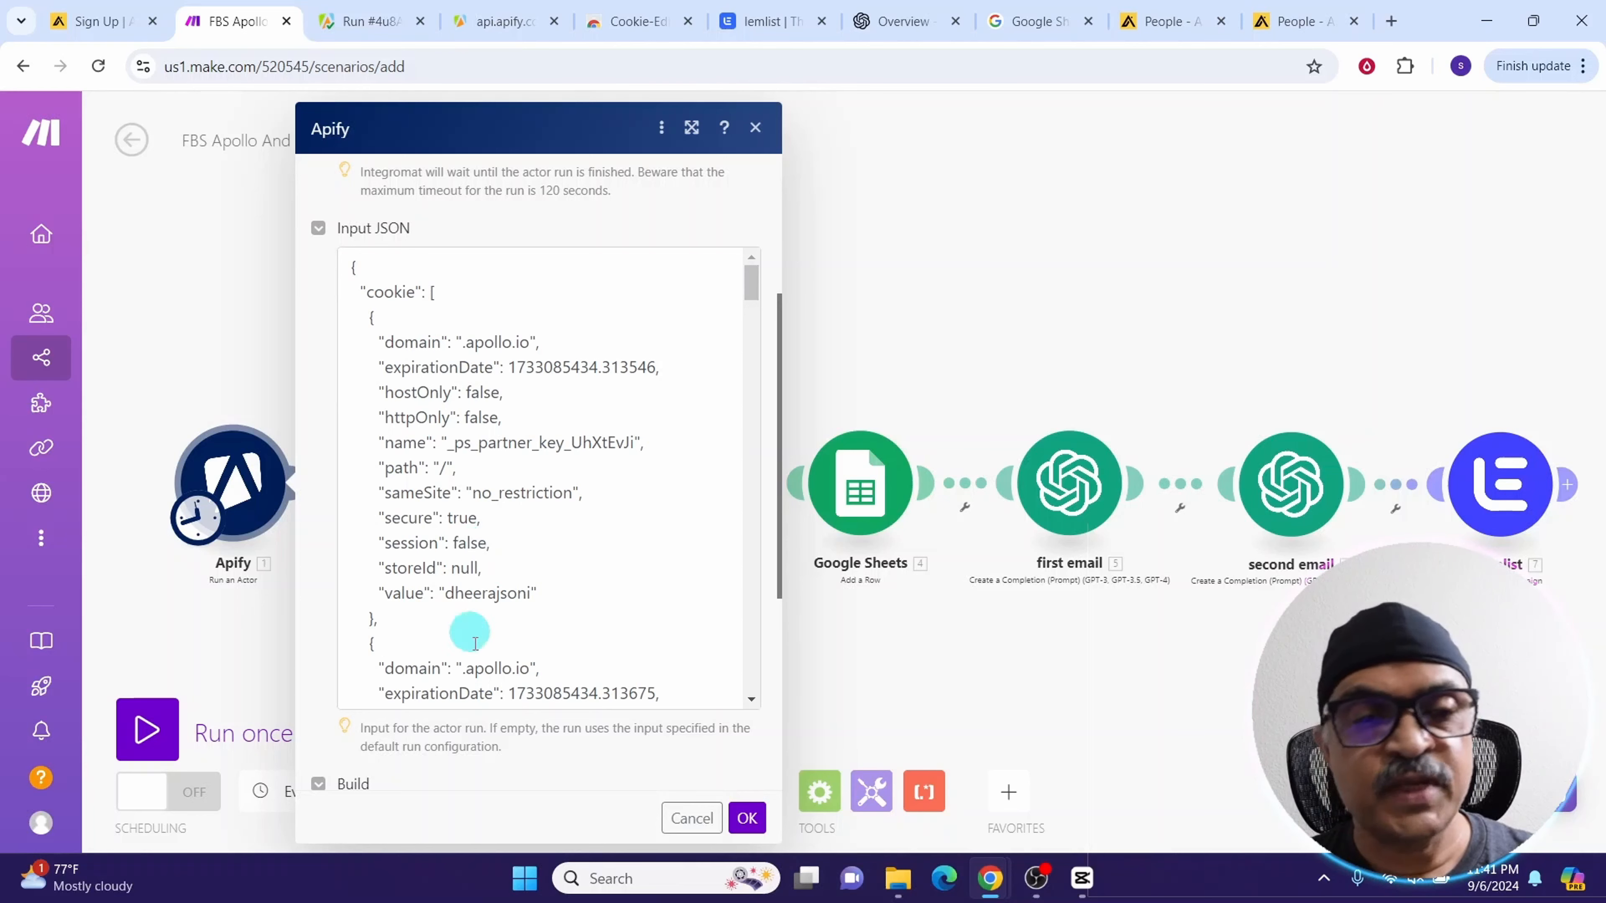
{"action": "left_click", "coordinate": [357, 21]}
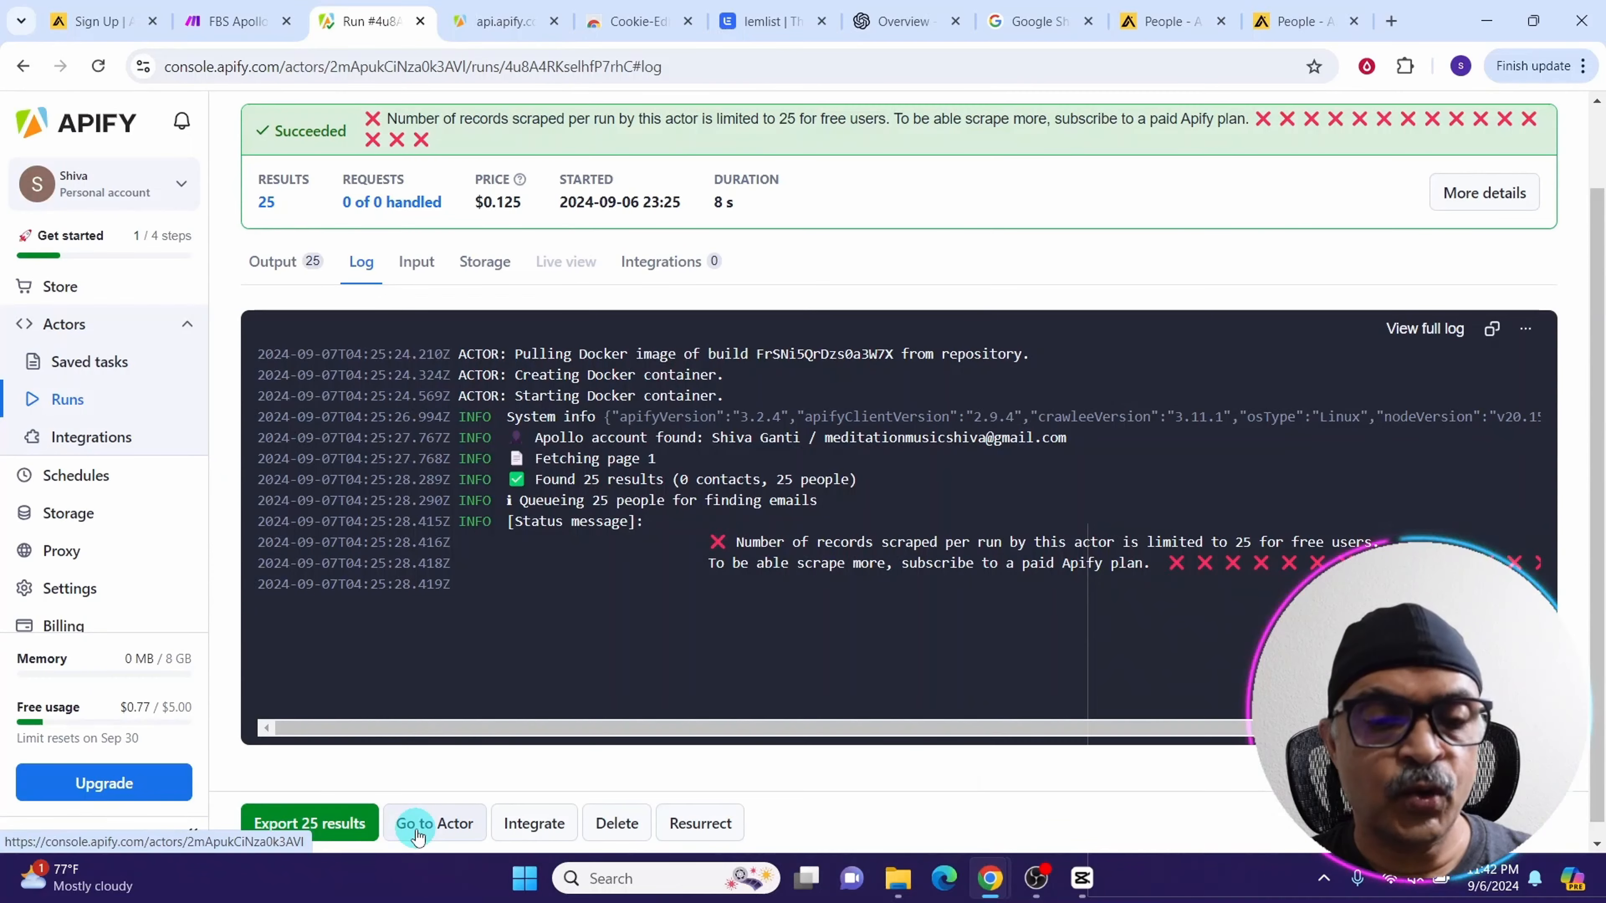
{"action": "left_click", "coordinate": [418, 826]}
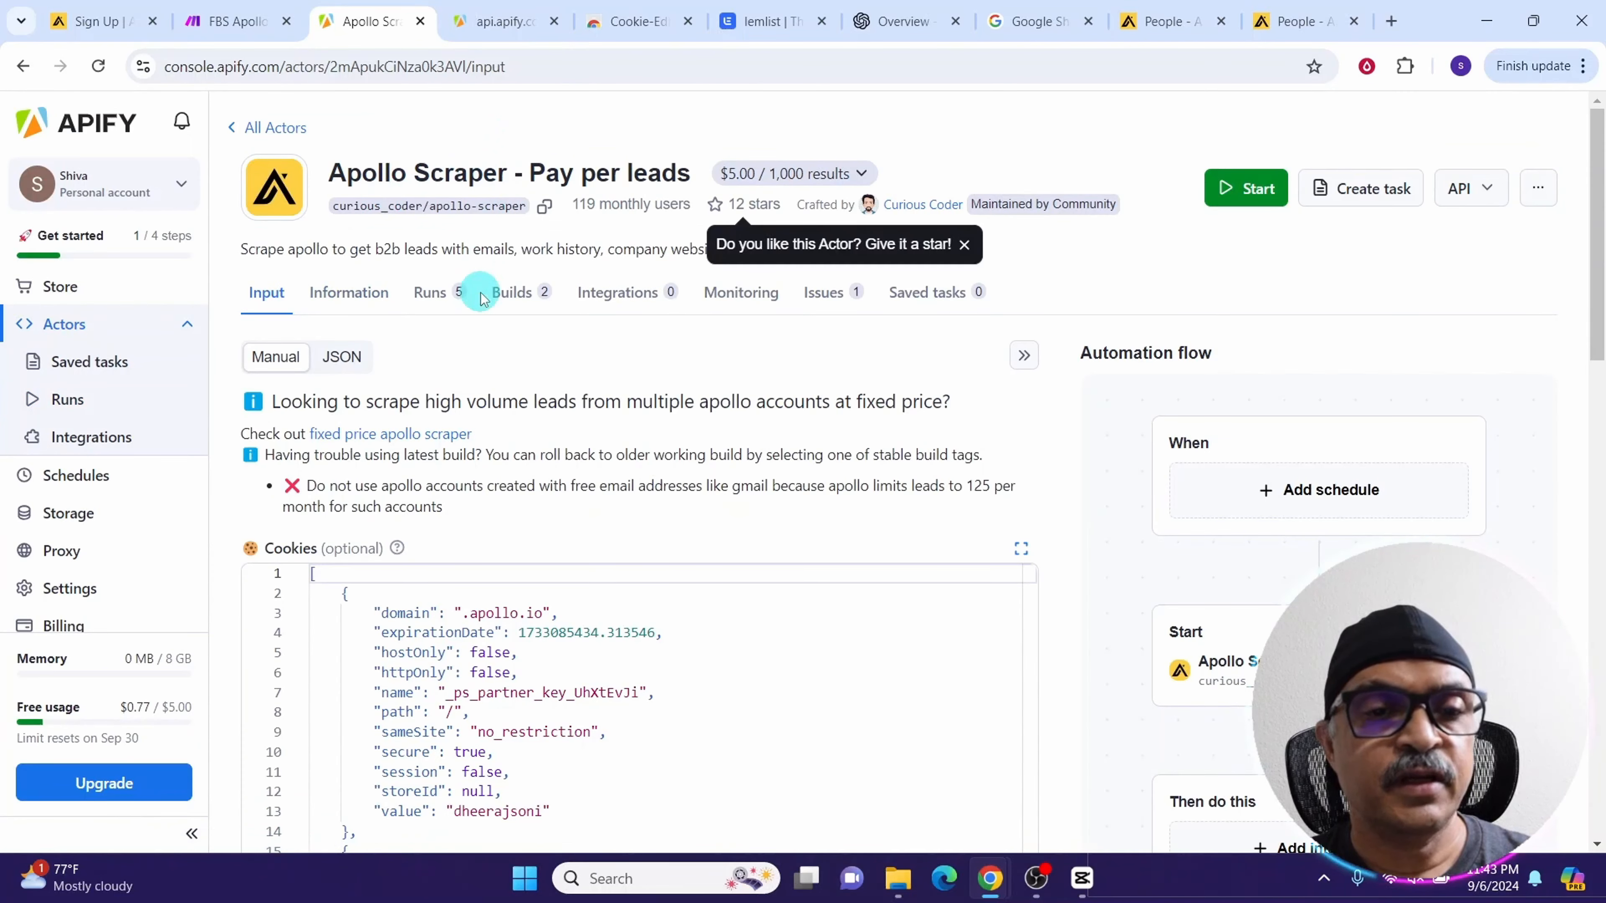
{"action": "left_click", "coordinate": [334, 362]}
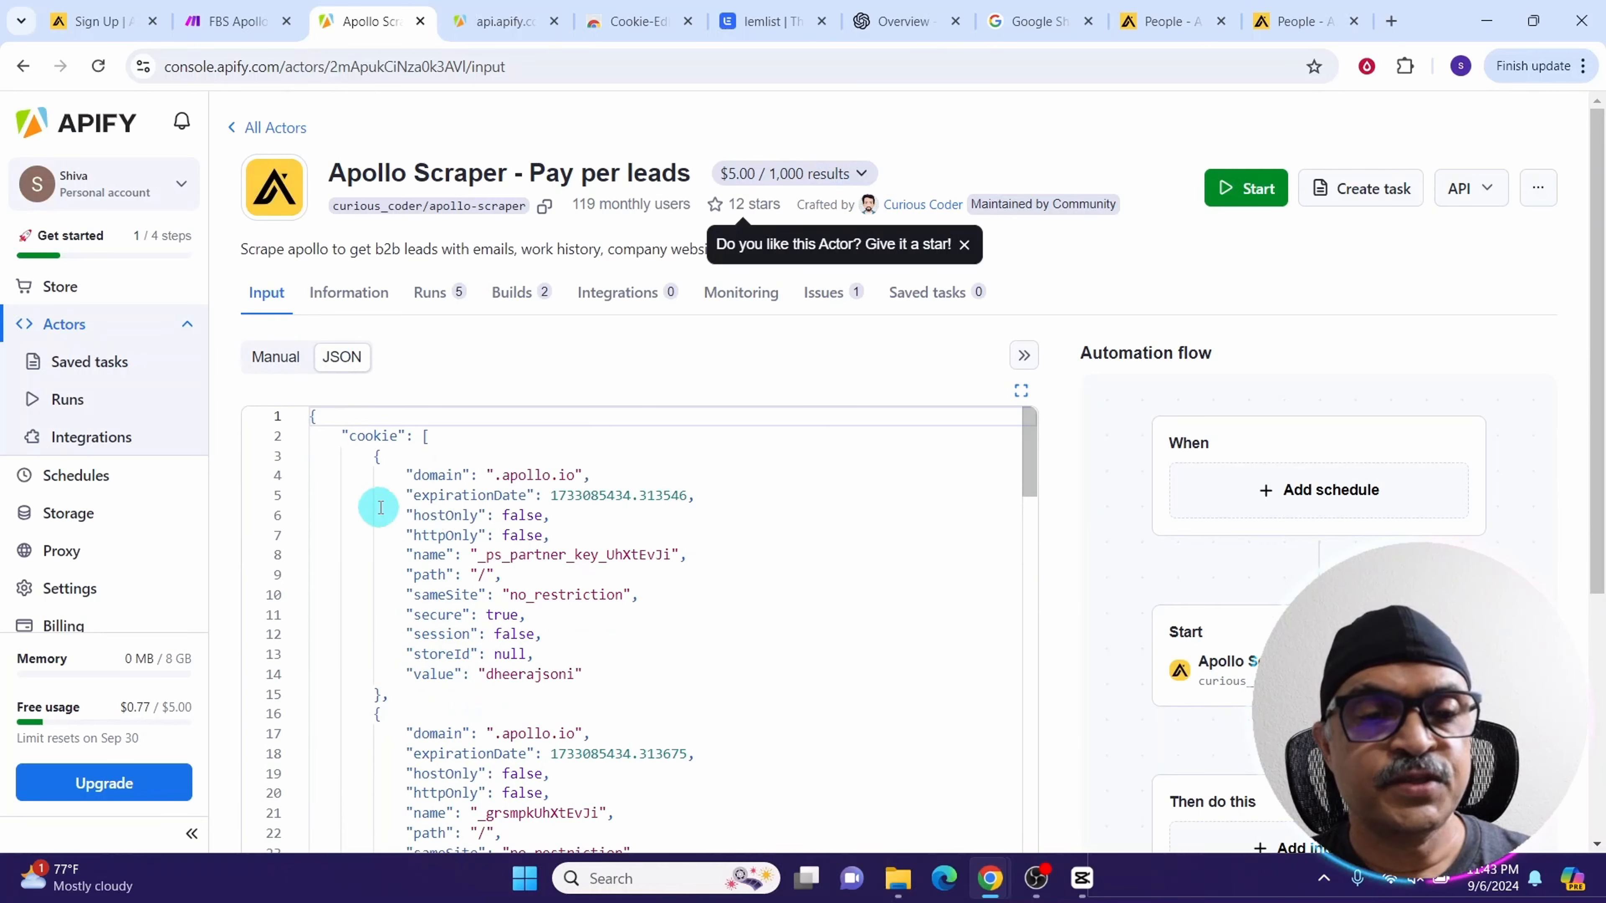
{"action": "left_click", "coordinate": [209, 24]}
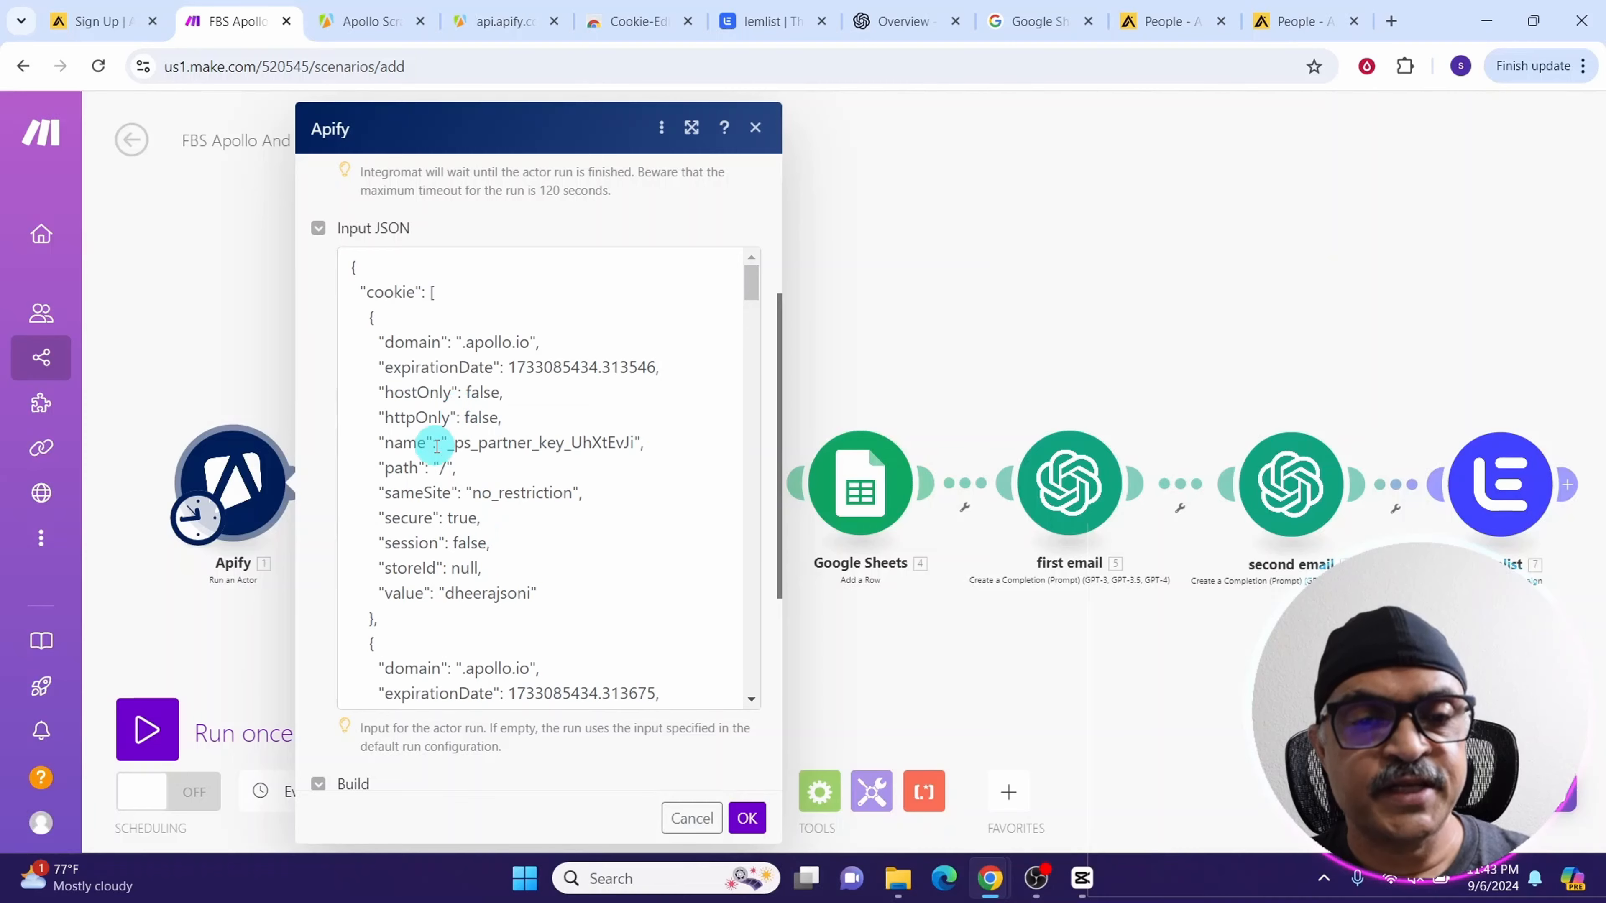
{"action": "key", "text": "ctrl+Tab"}
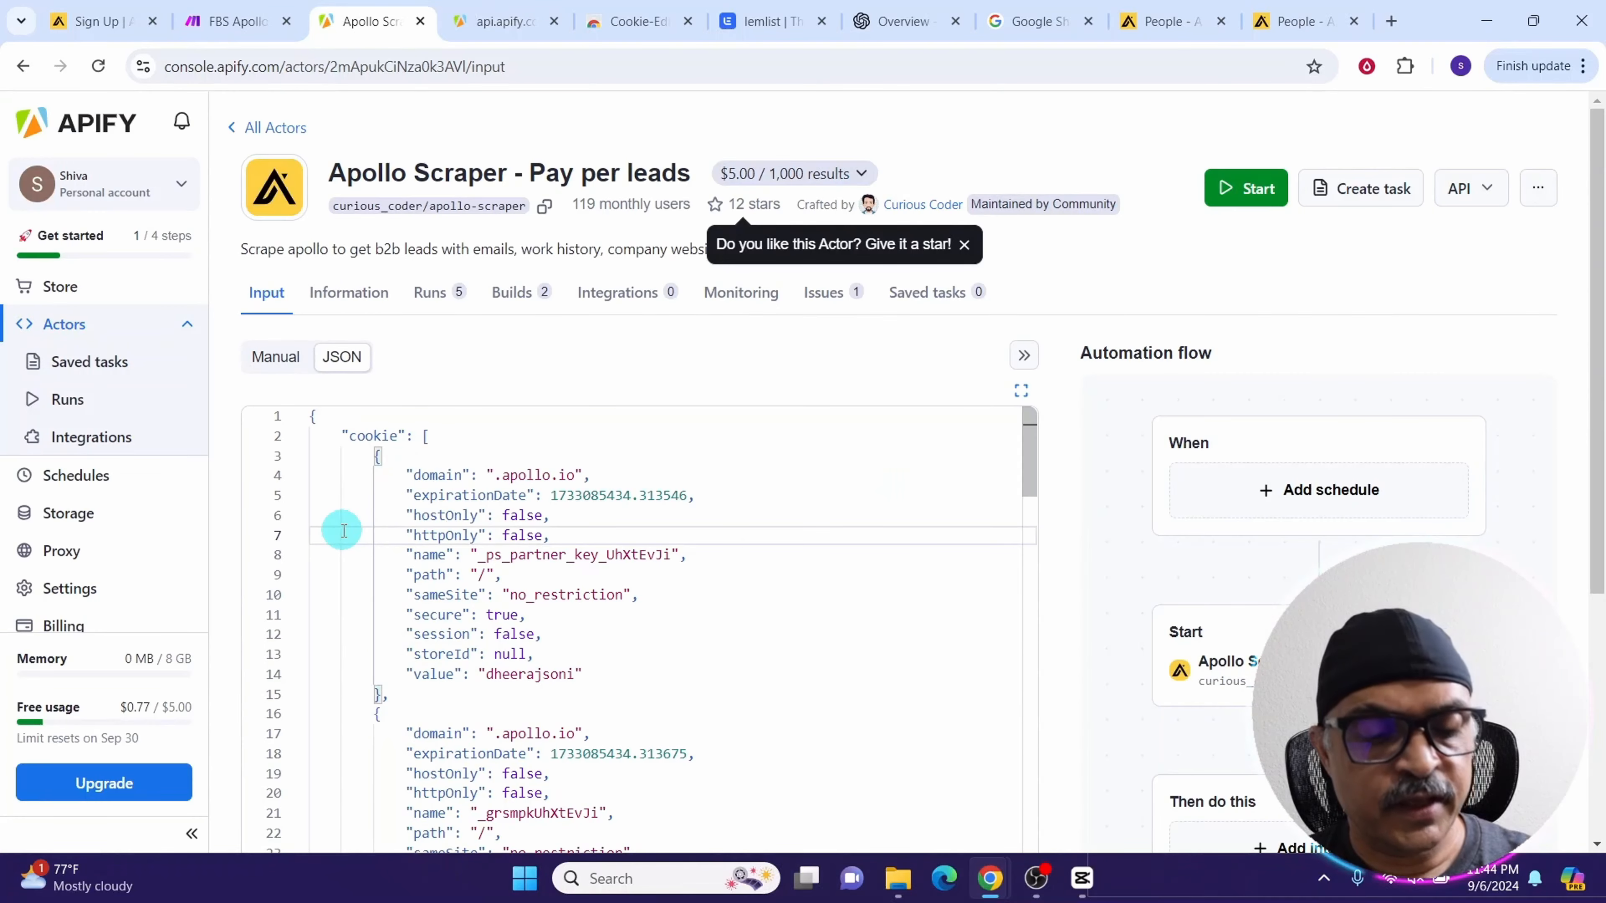
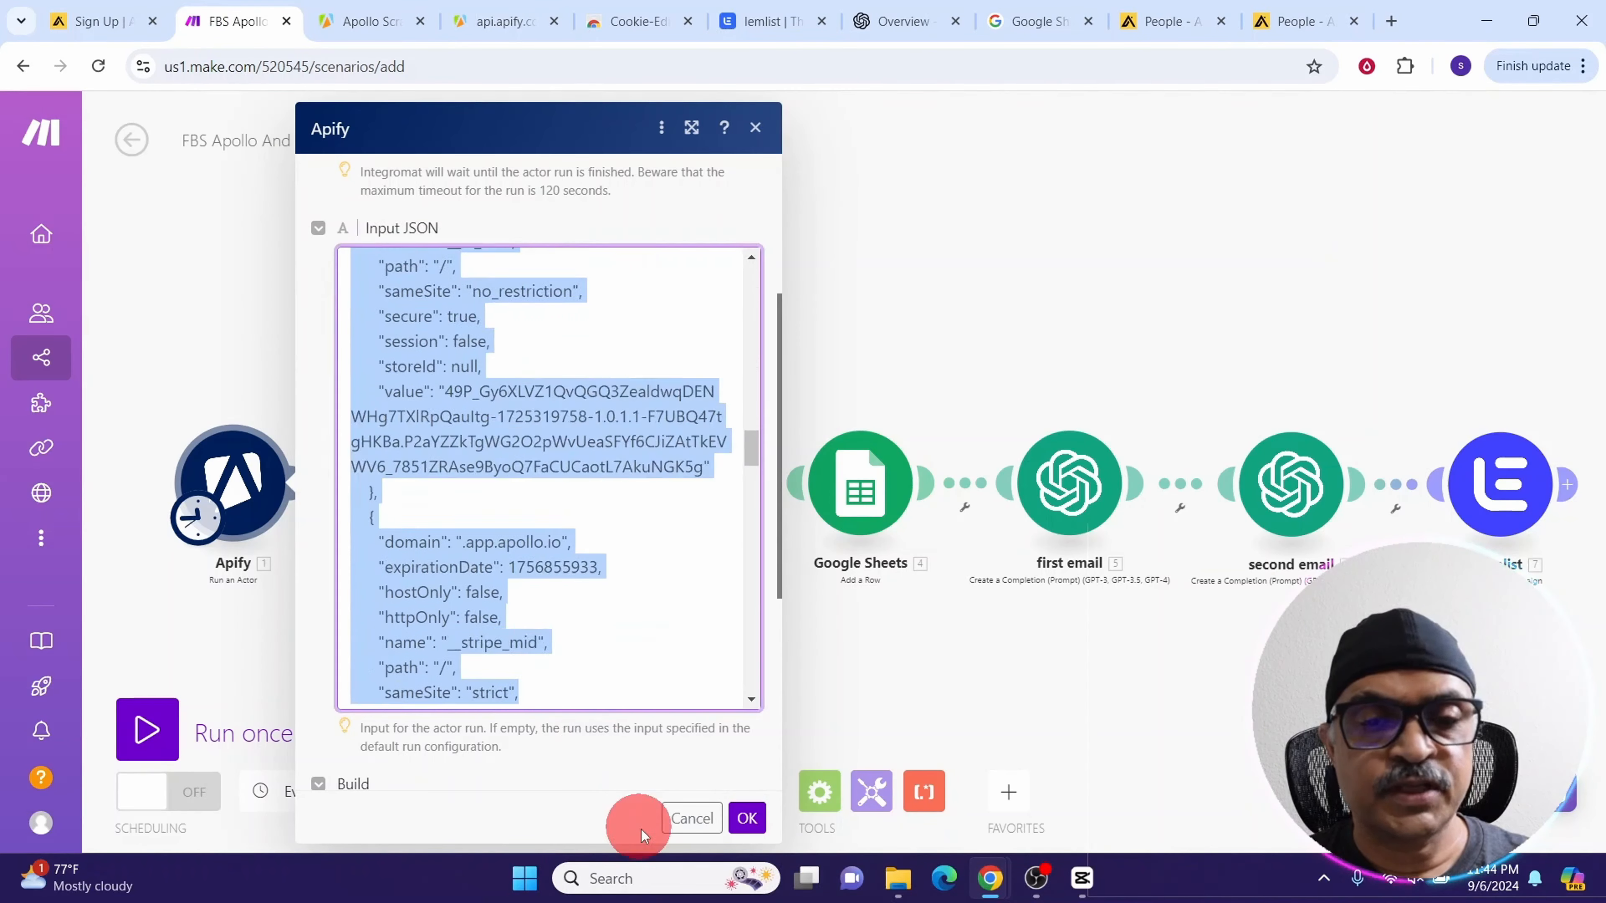
Replace the first Apify module's Input JSON with the copied actor input
{"action": "key", "text": "Delete"}
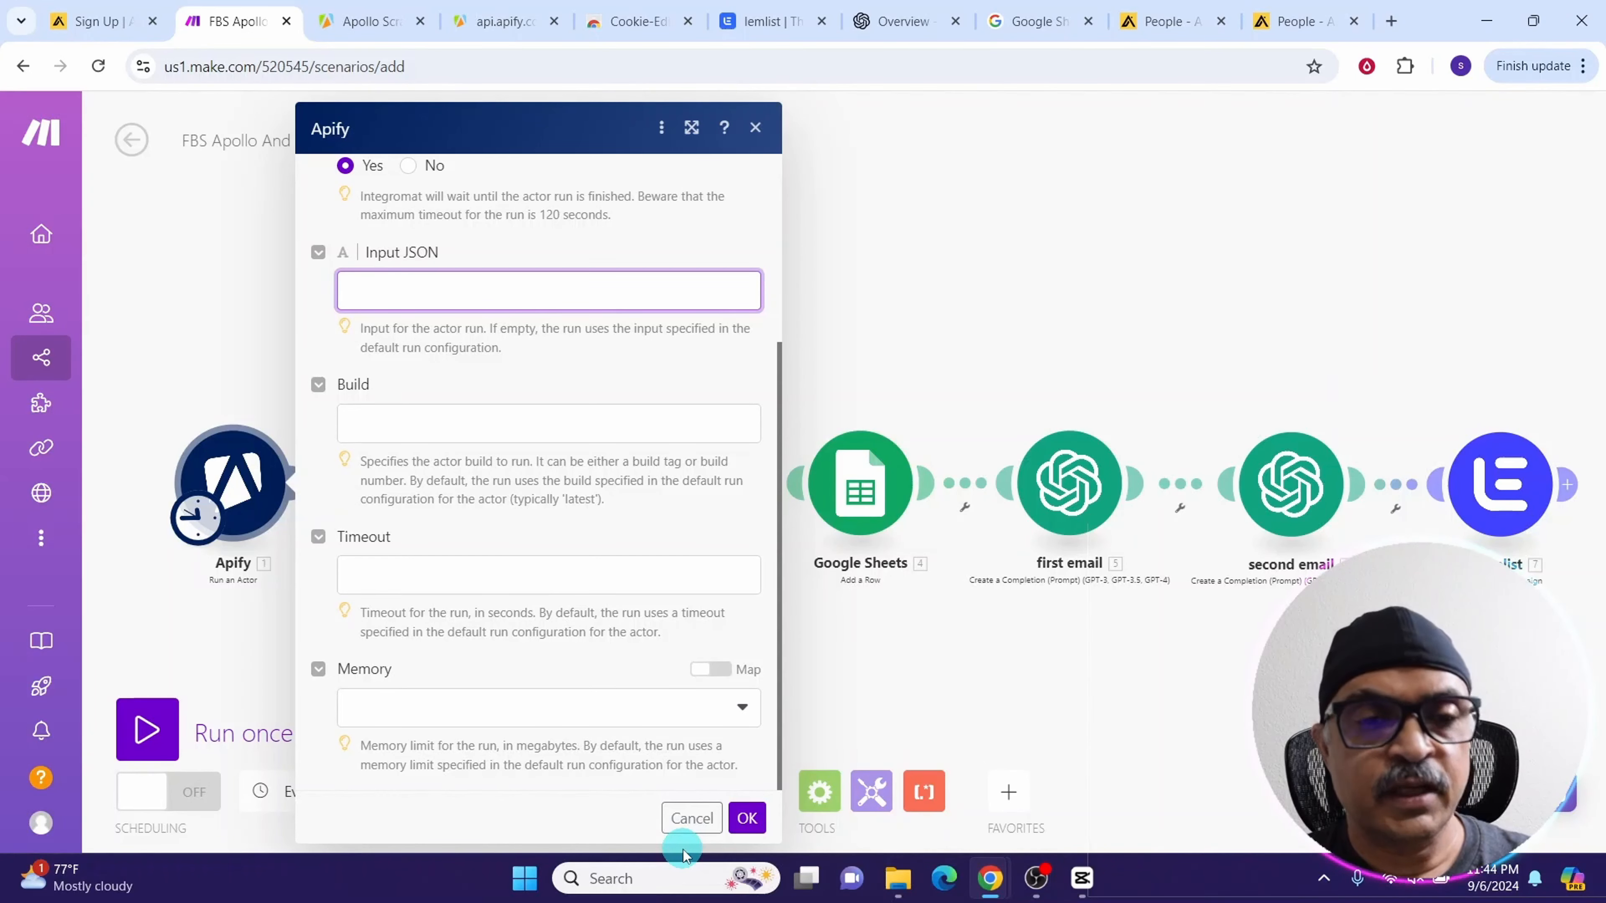
{"action": "key", "text": "ctrl+v"}
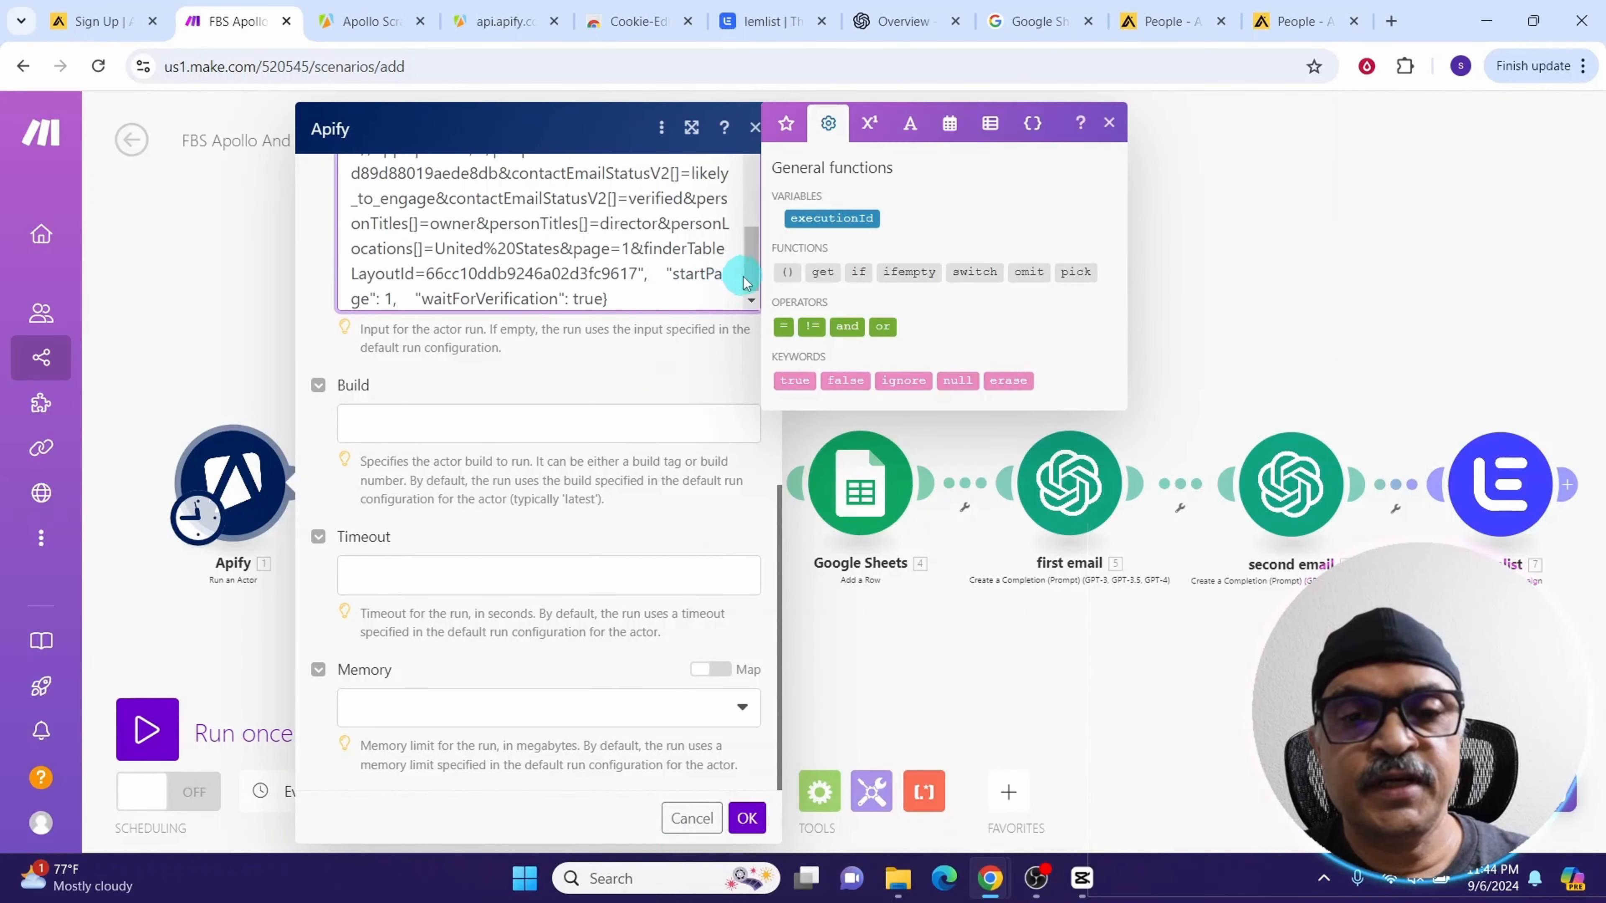
{"action": "left_click_drag", "start_coordinate": [743, 279], "coordinate": [745, 158]}
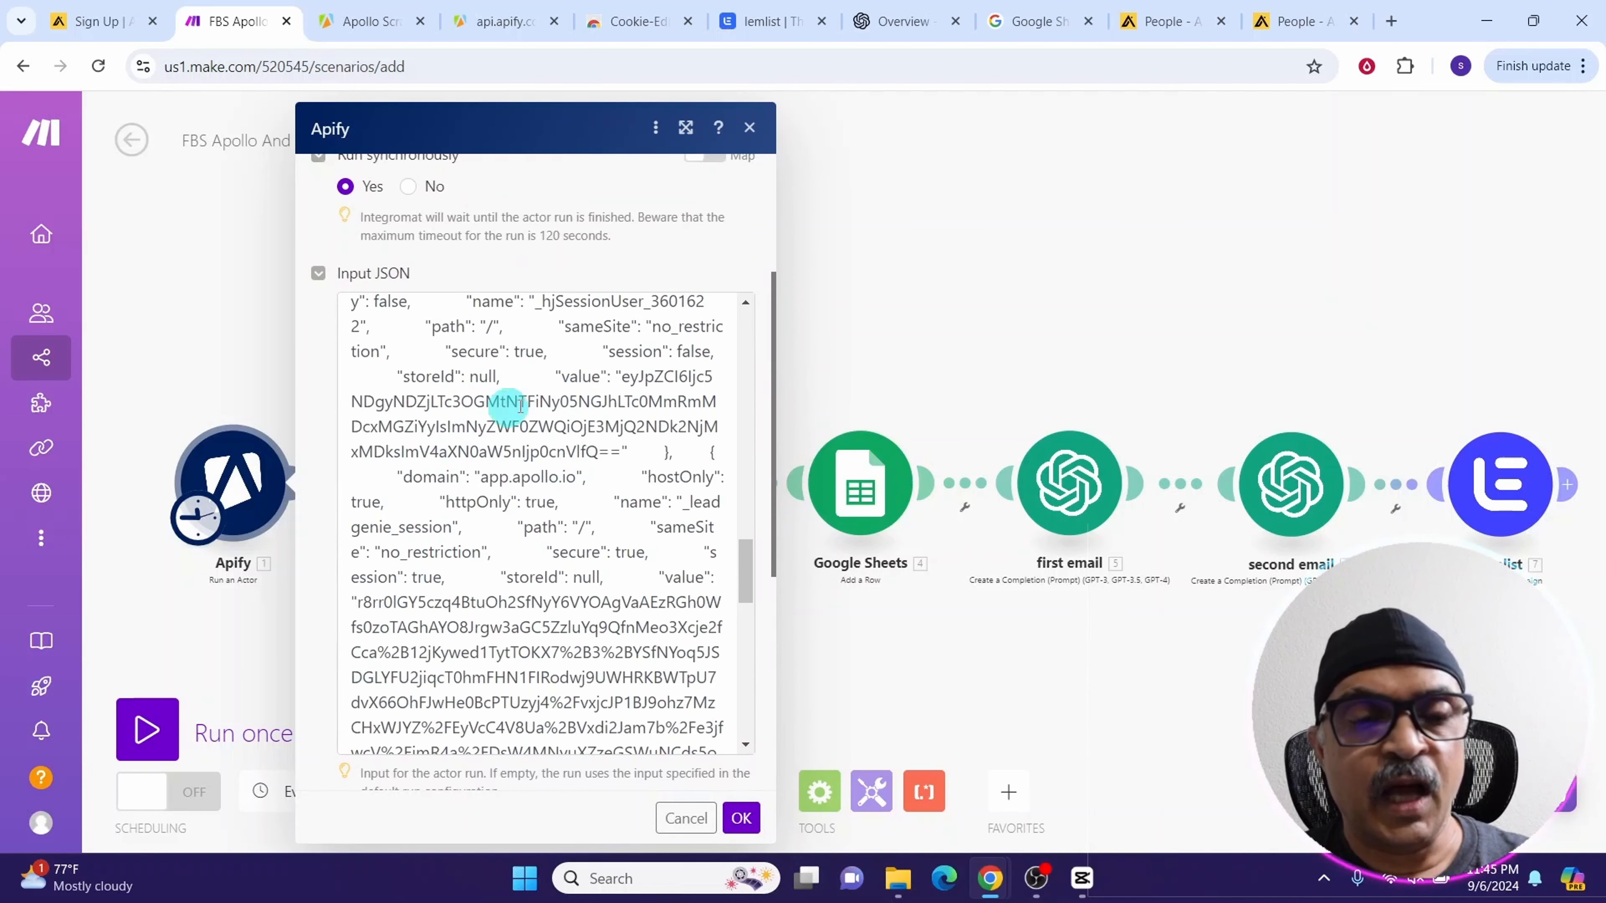
{"action": "left_click", "coordinate": [692, 626]}
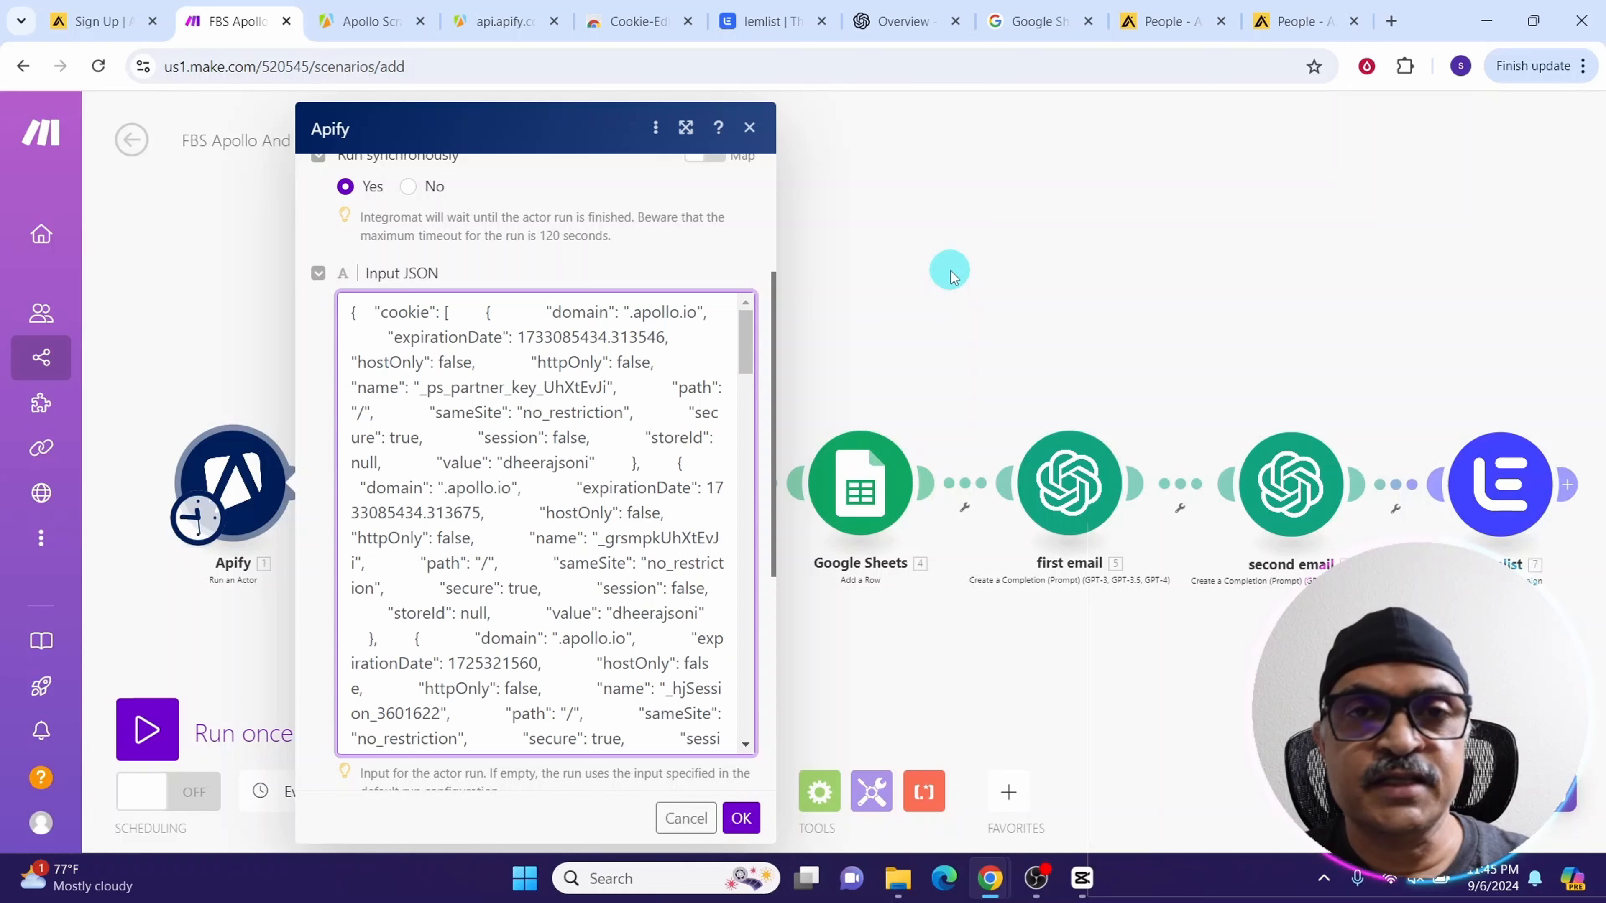
Open JSON Editor Online in a new tab, paste the actor input JSON and copy it formatted
{"action": "left_click", "coordinate": [1391, 22]}
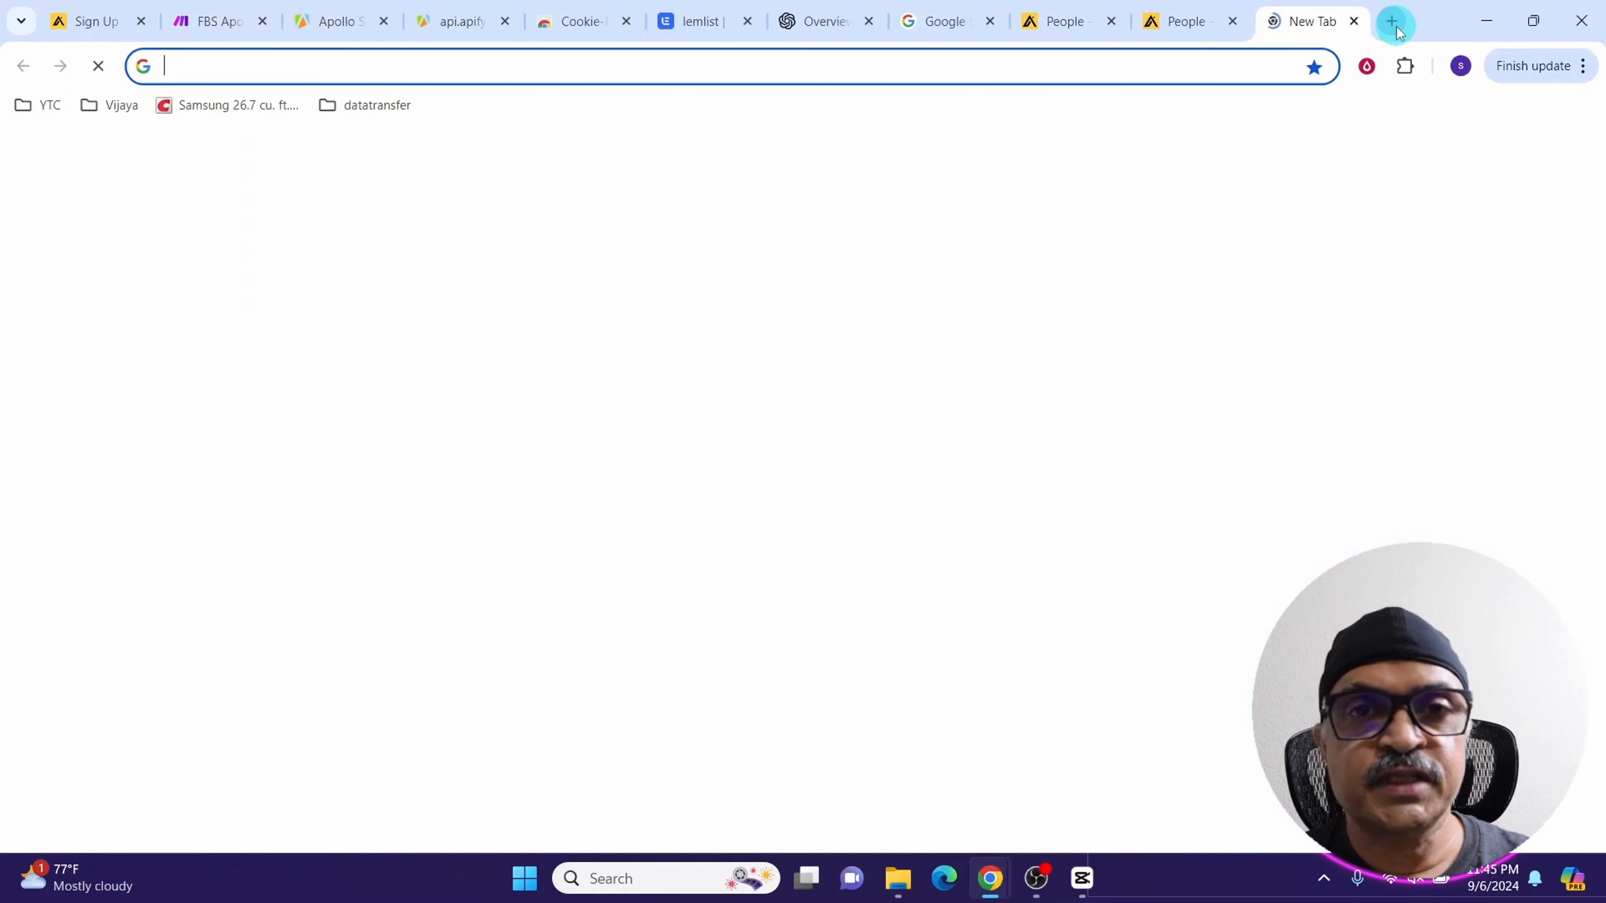
{"action": "type", "text": "jso"}
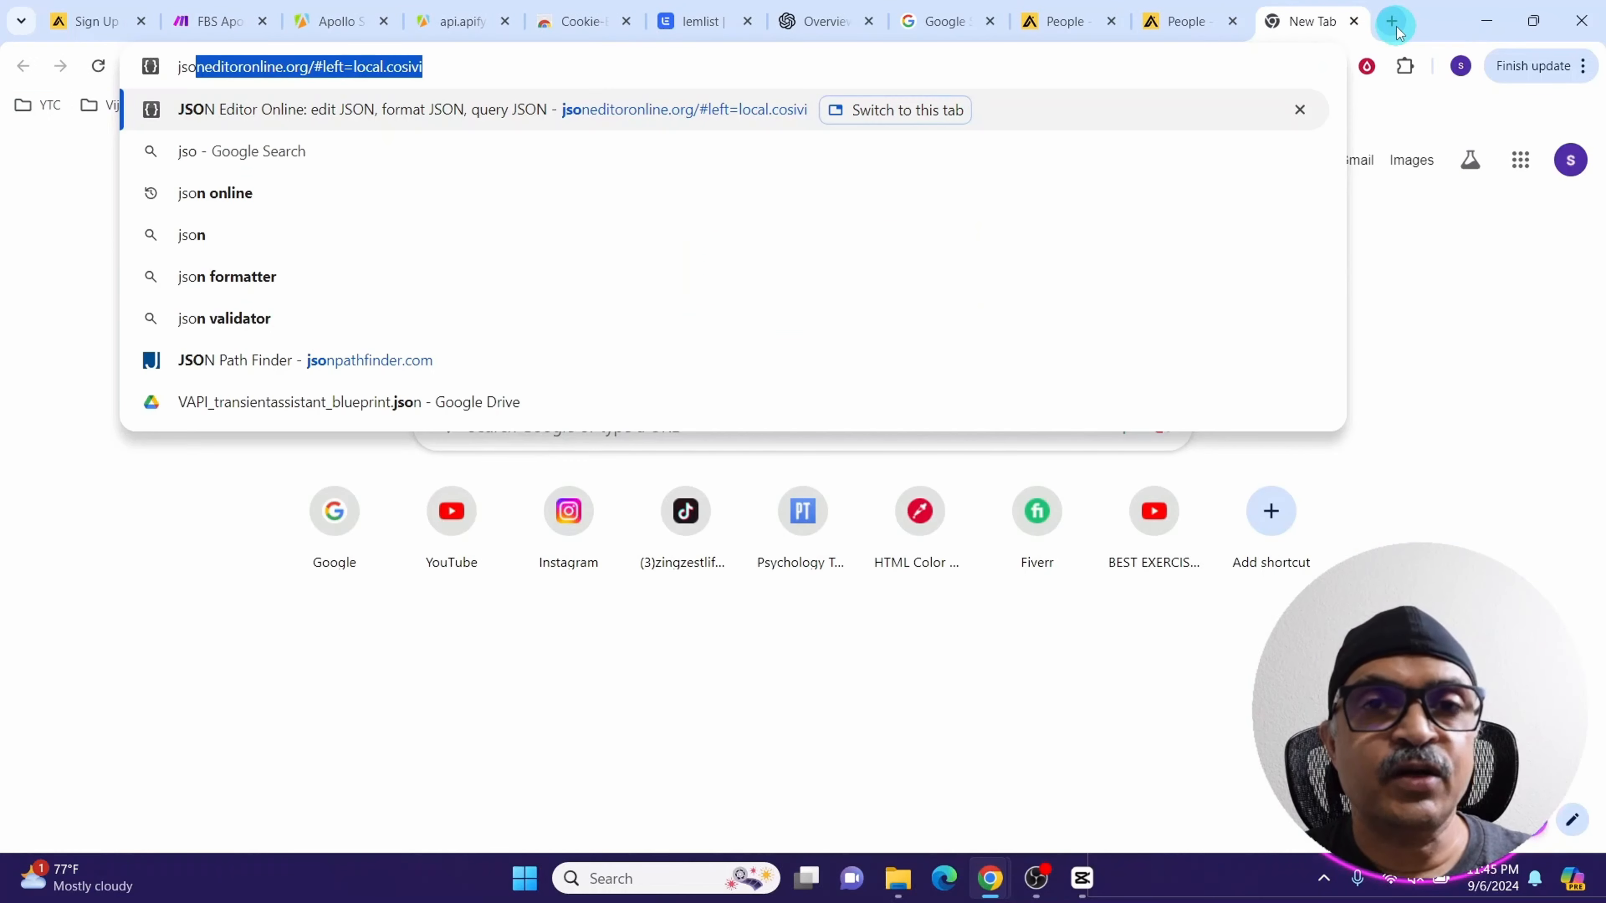
{"action": "key", "text": "Return"}
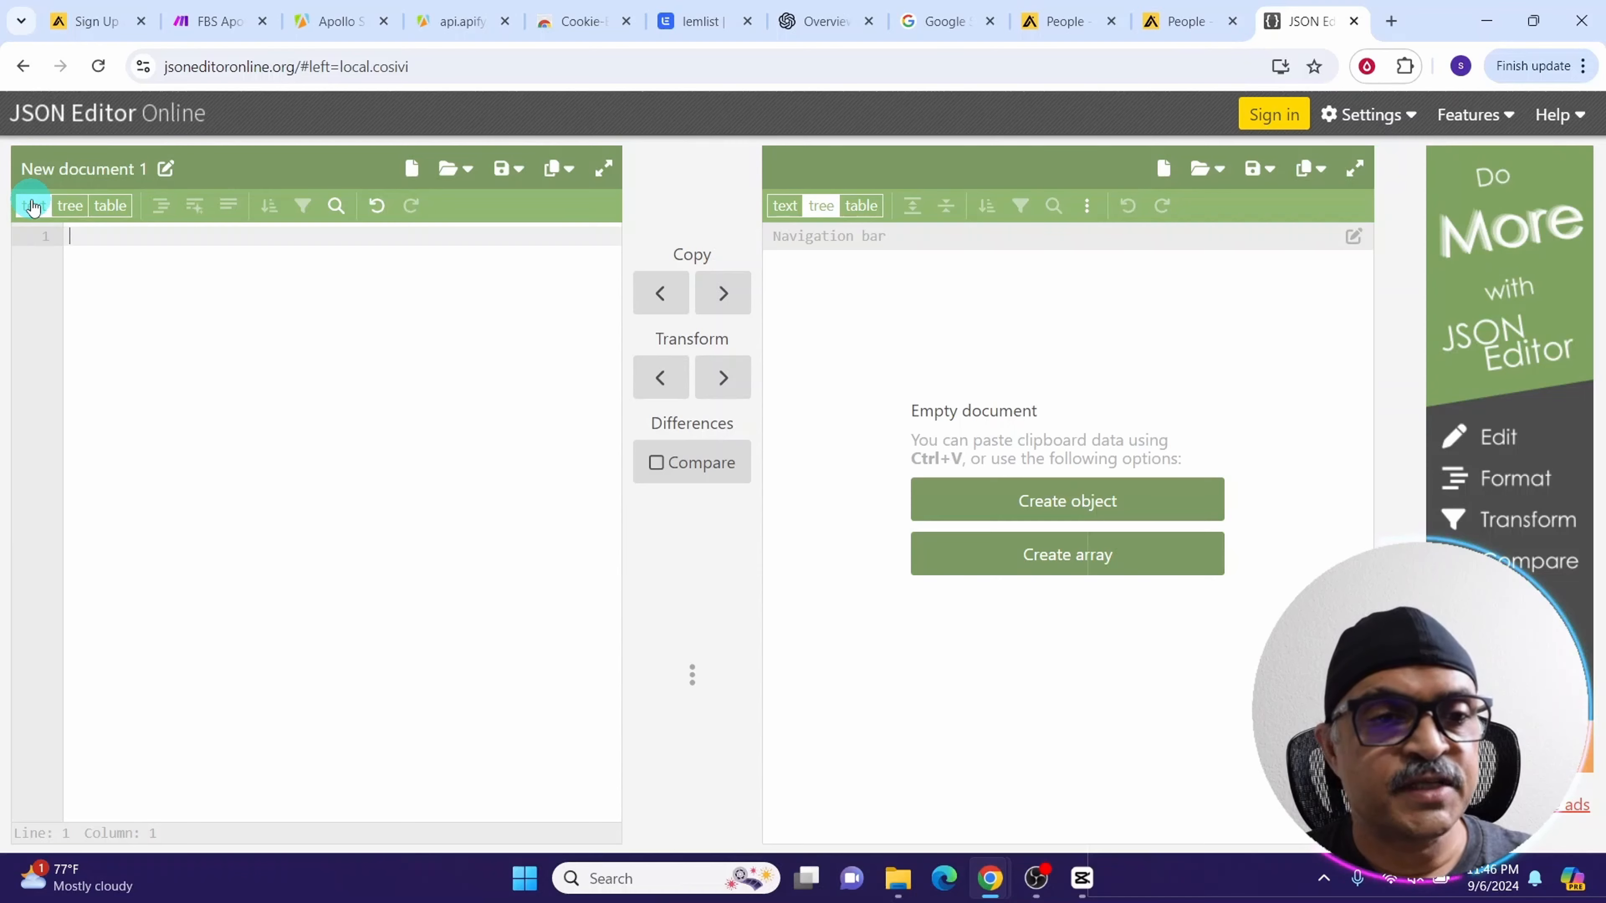
{"action": "key", "text": "ctrl+v"}
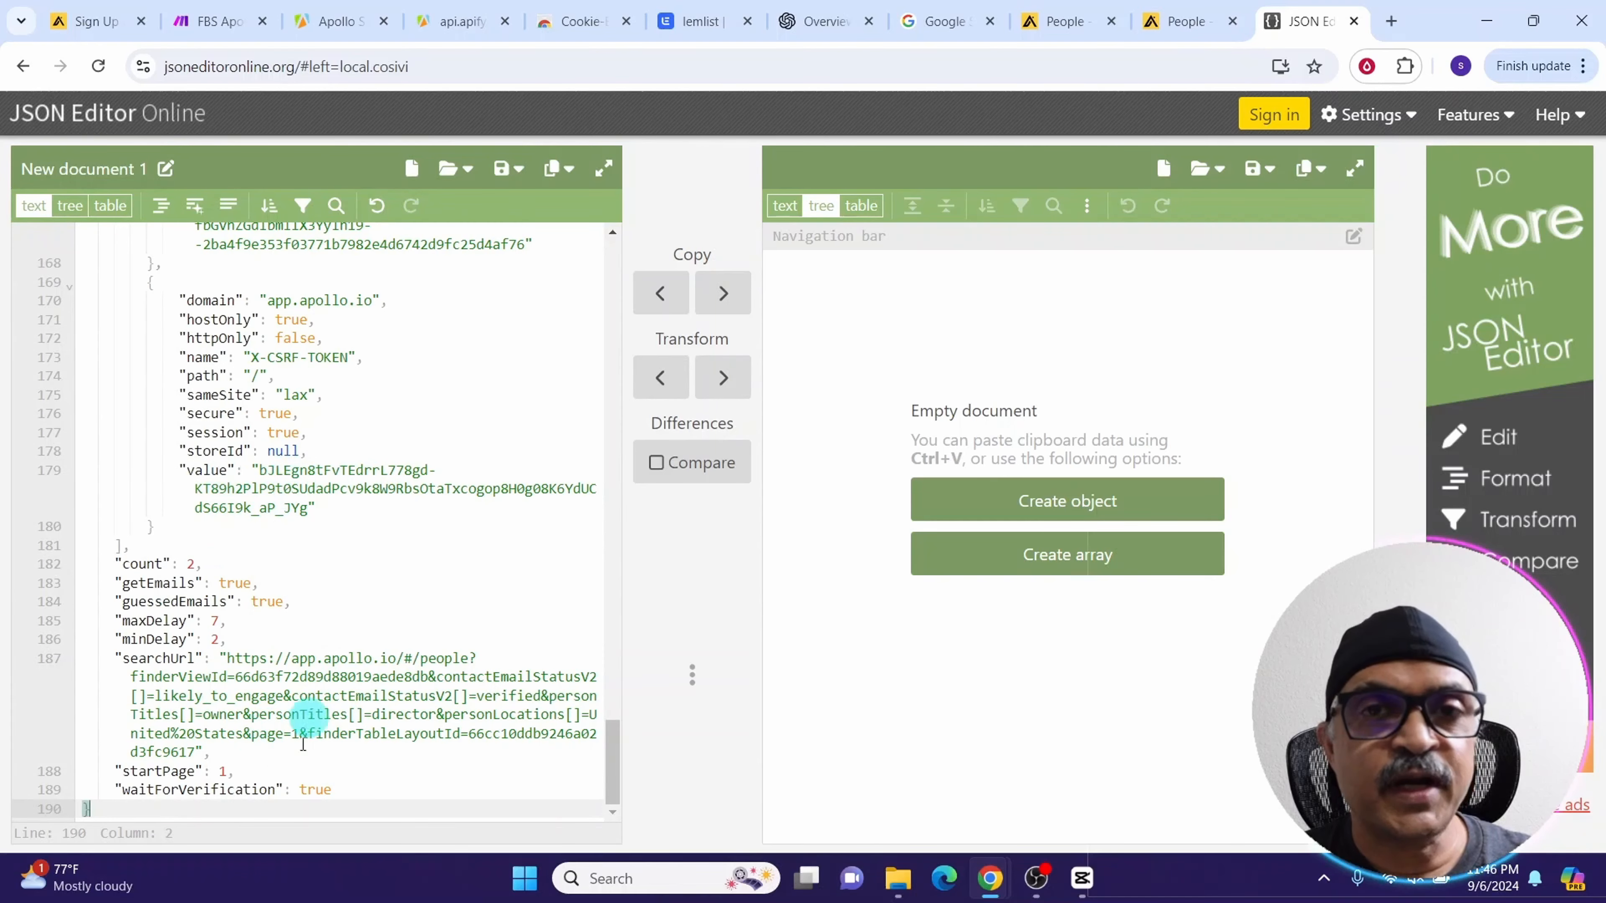
{"action": "left_click_drag", "start_coordinate": [612, 752], "coordinate": [600, 252]}
{"action": "left_click", "coordinate": [571, 169]}
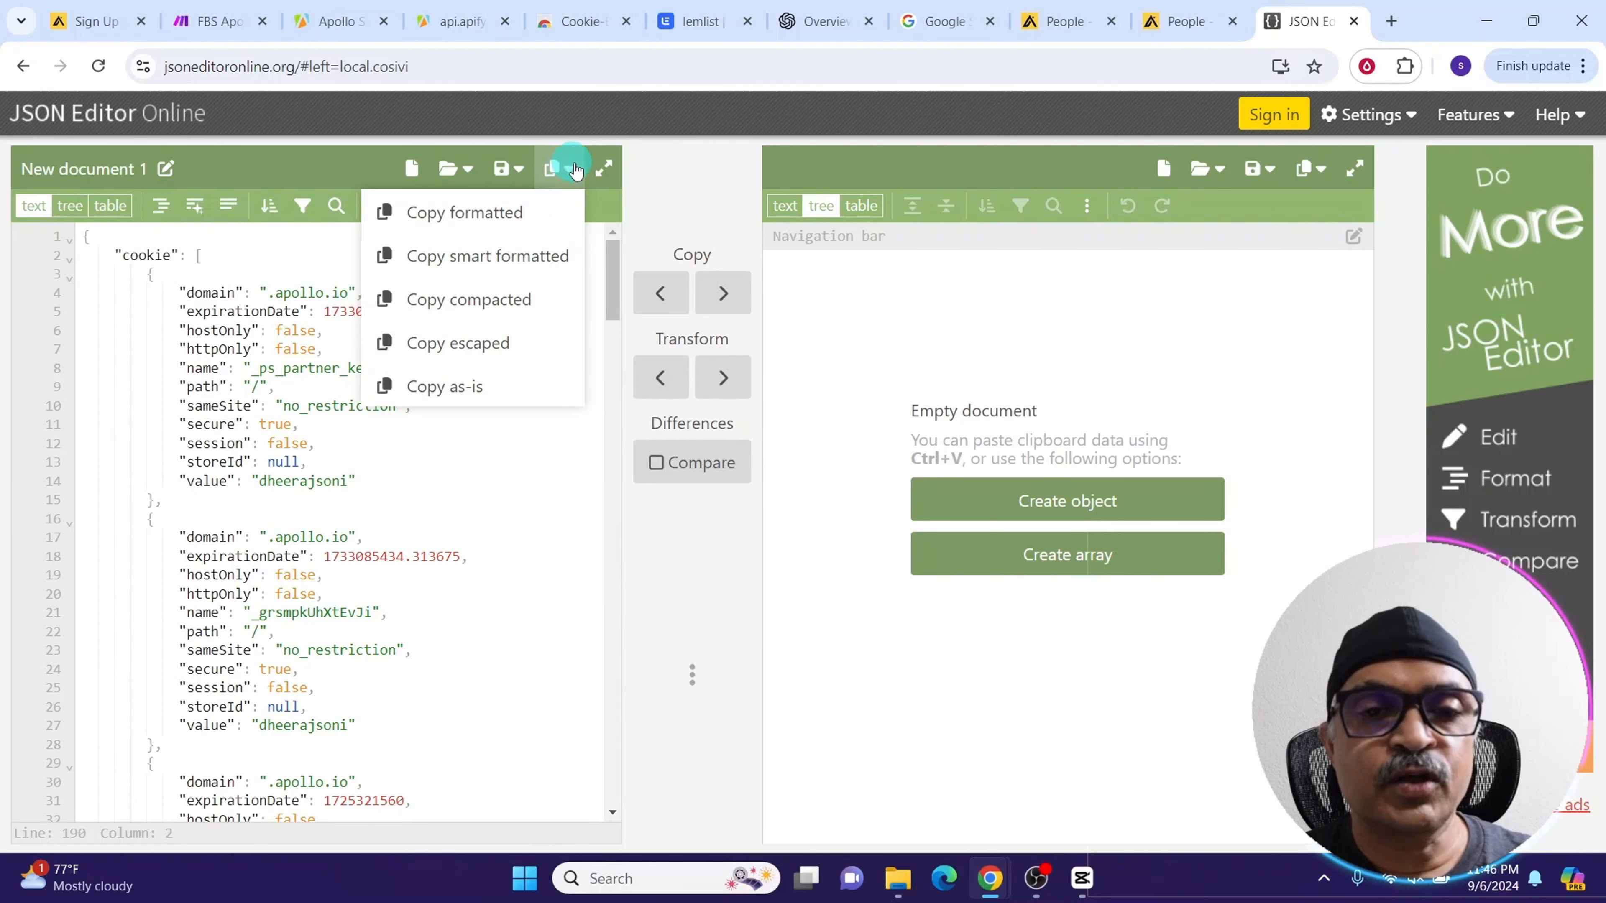
{"action": "left_click", "coordinate": [428, 214]}
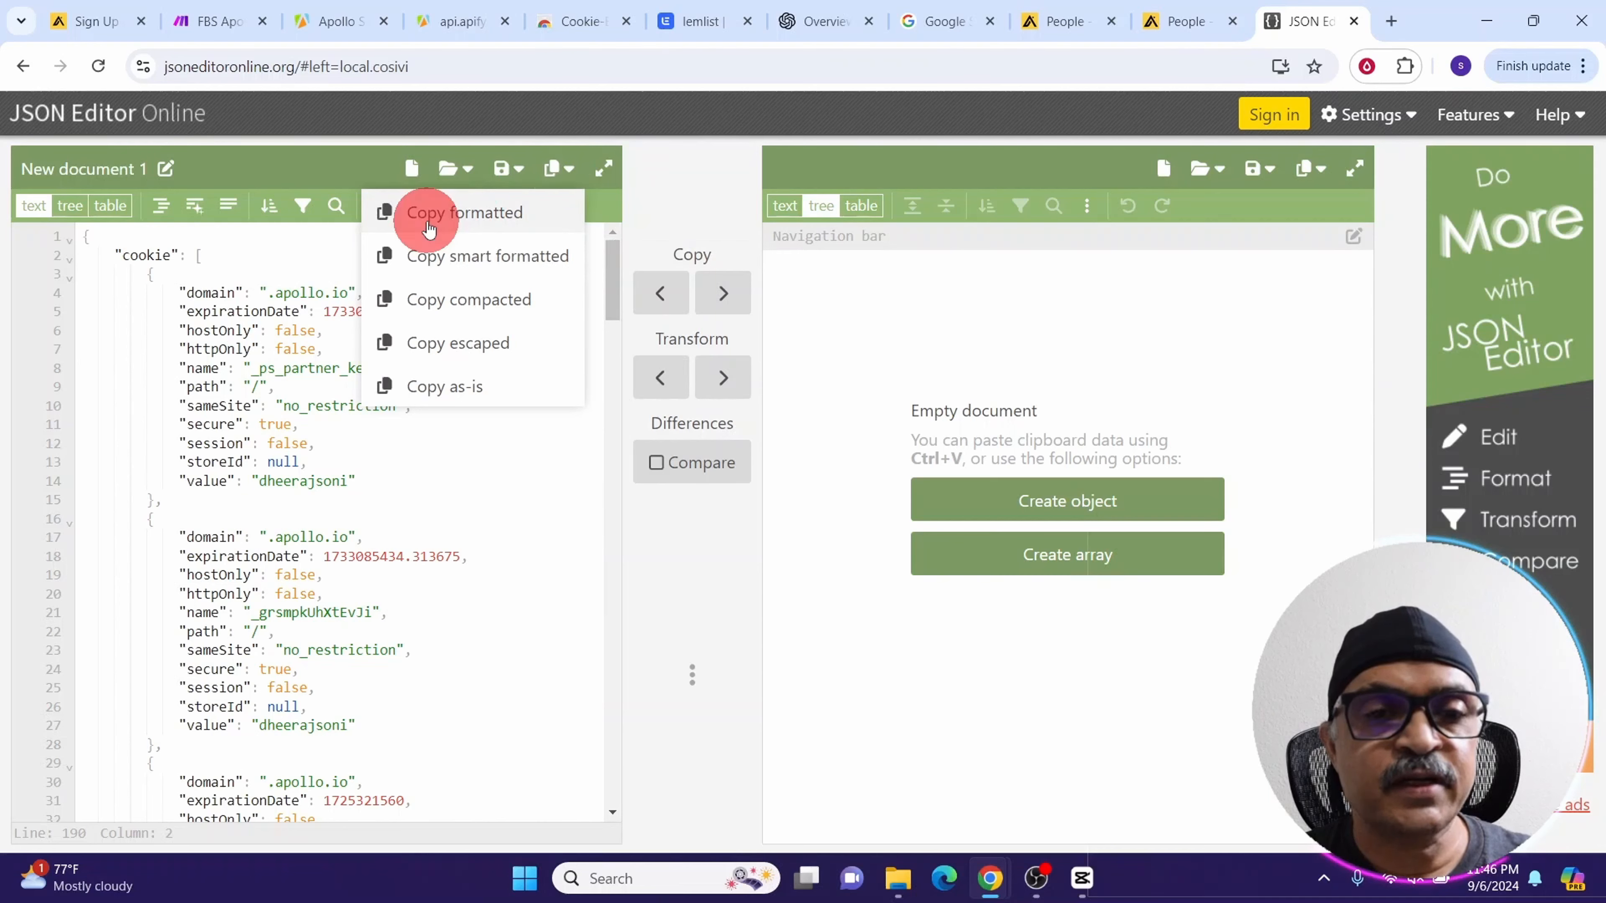
Replace the Apify module's Input JSON with the formatted JSON and save the module settings
{"action": "left_click", "coordinate": [200, 25]}
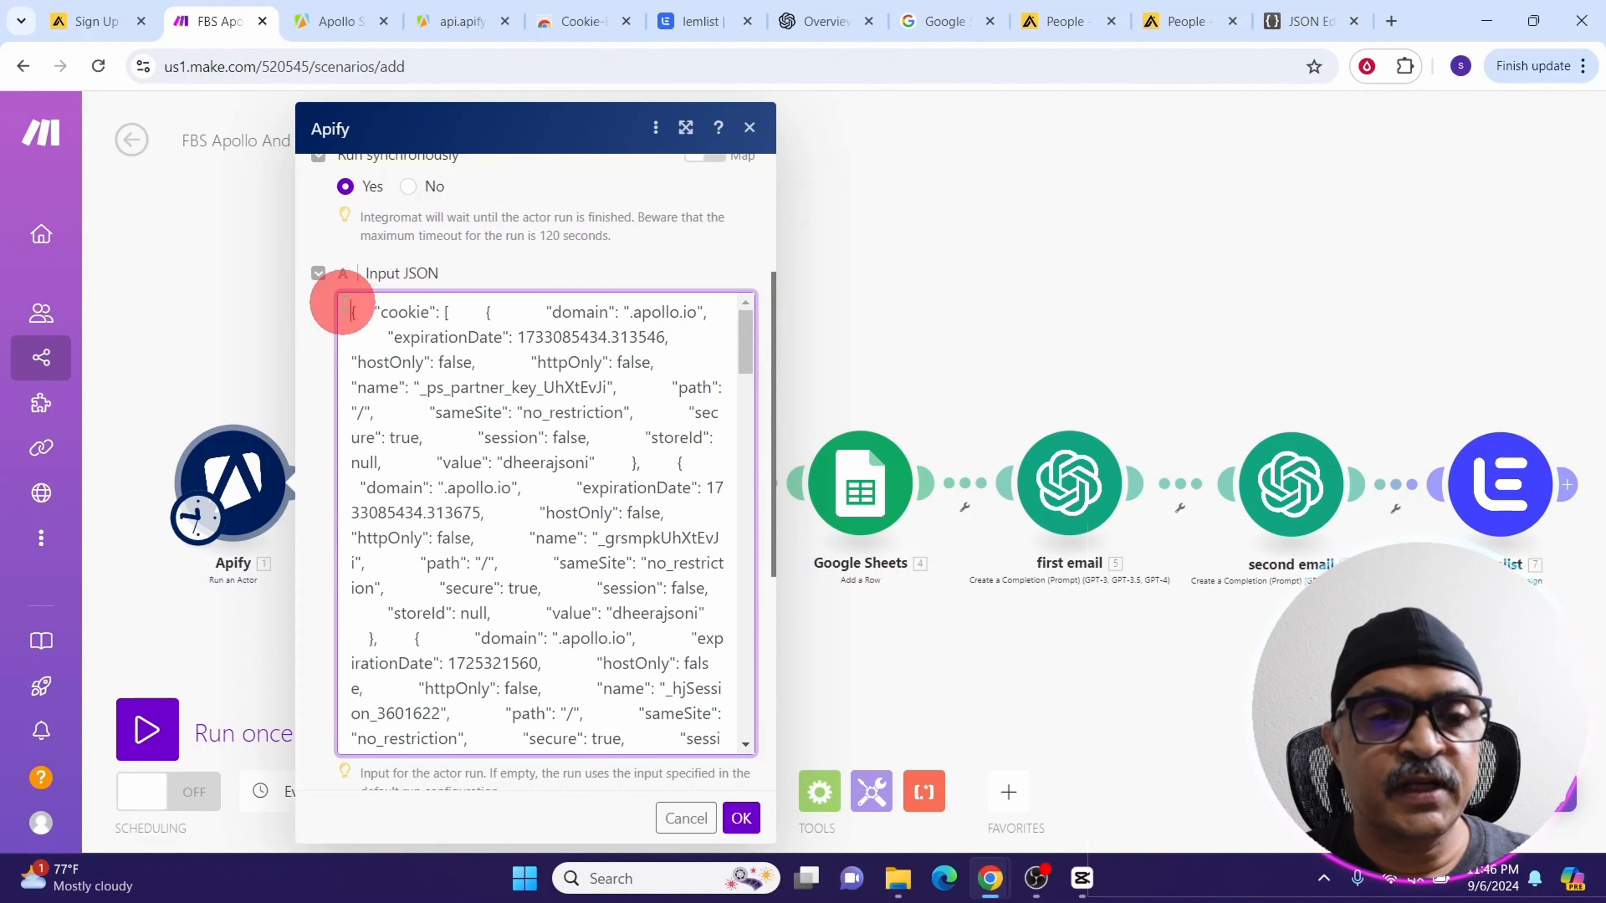
{"action": "left_click_drag", "start_coordinate": [342, 303], "coordinate": [499, 670]}
{"action": "key", "text": "BackSpace"}
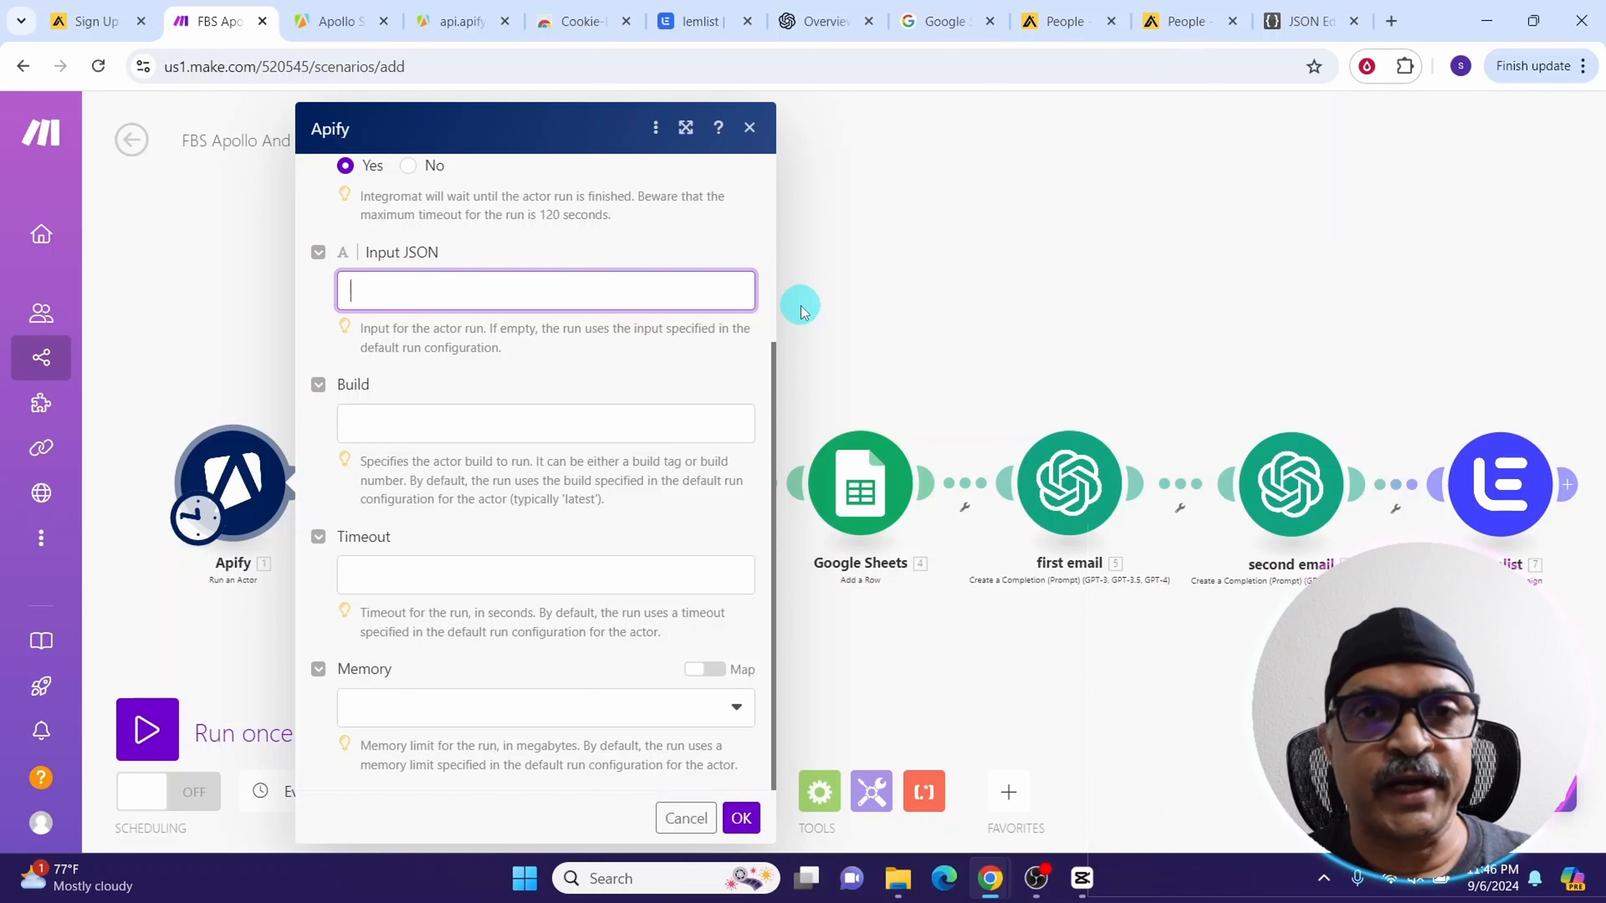
{"action": "key", "text": "ctrl+v"}
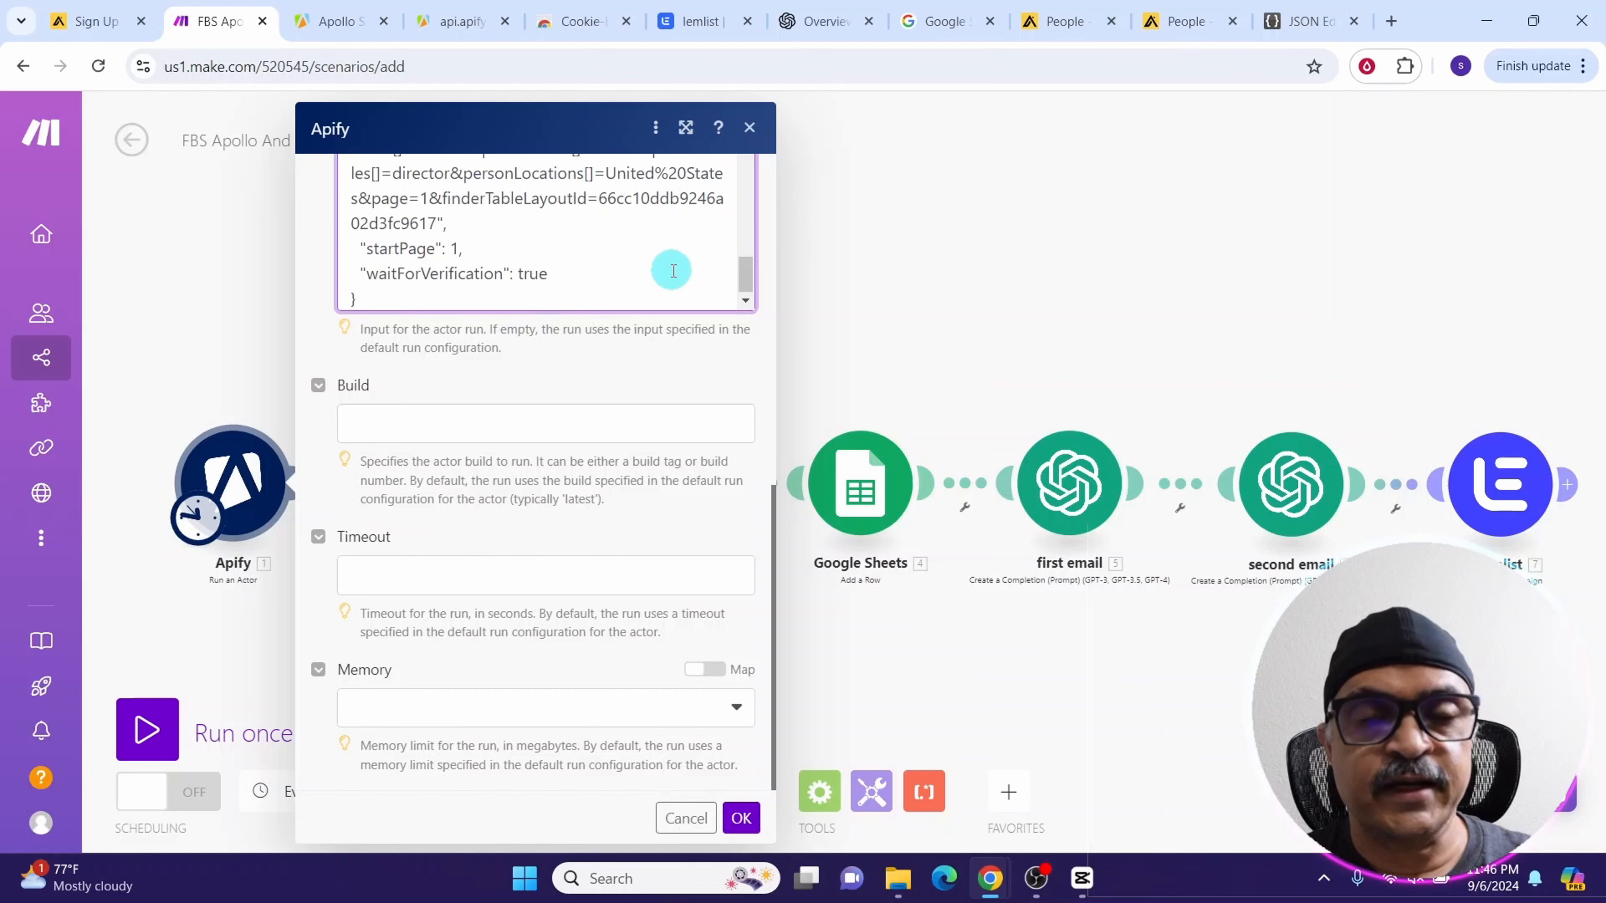
{"action": "left_click_drag", "start_coordinate": [746, 274], "coordinate": [744, 166]}
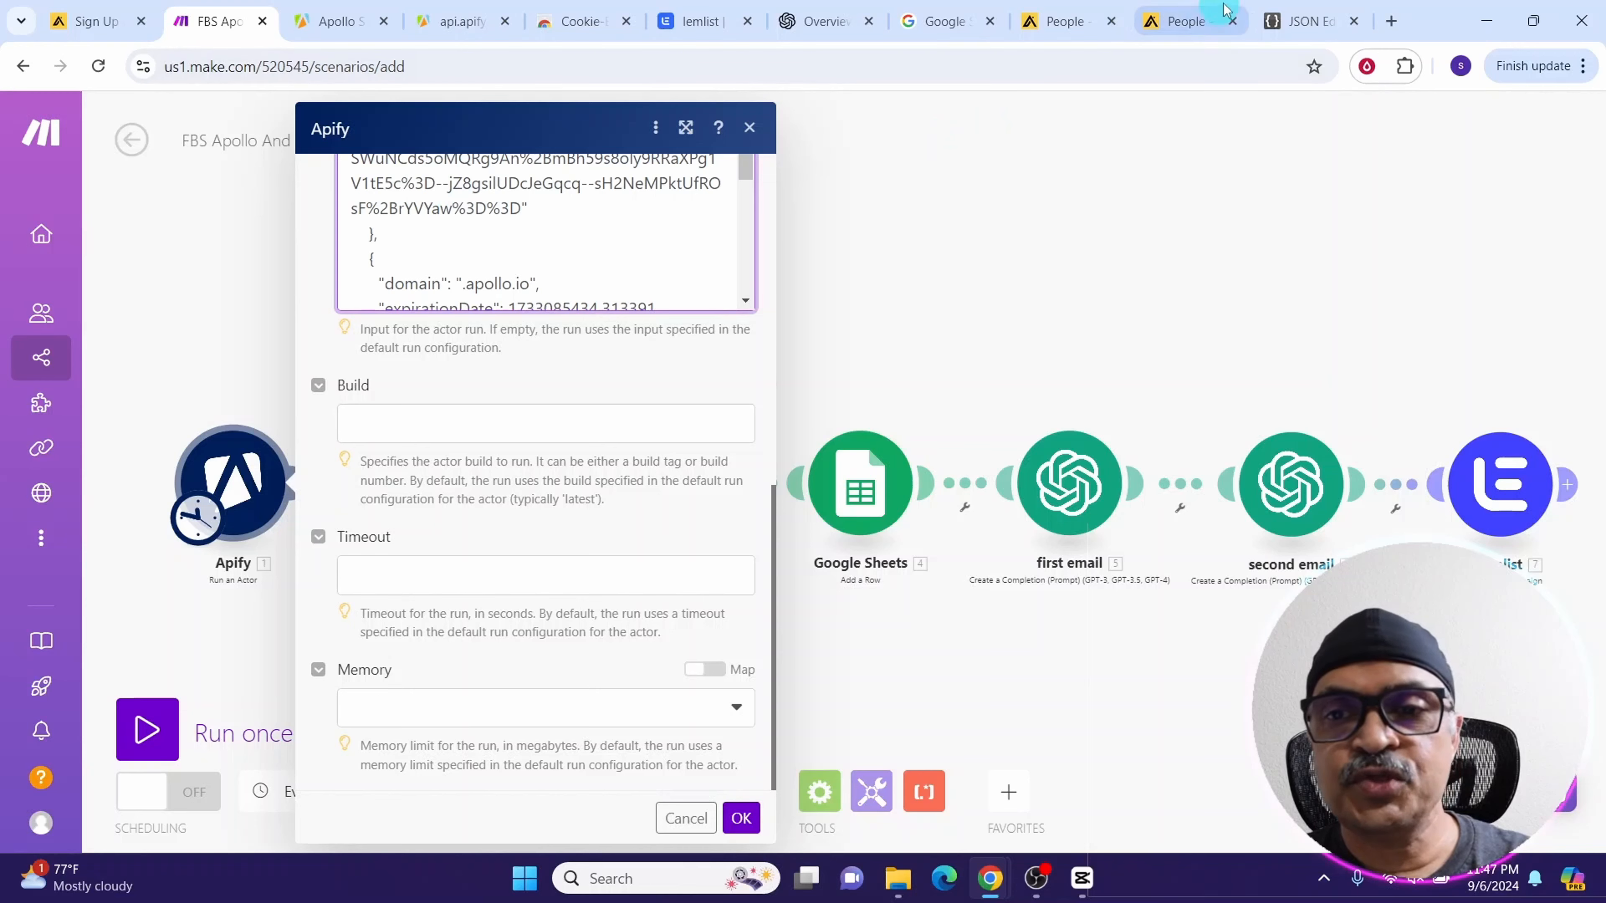
{"action": "left_click", "coordinate": [1288, 27]}
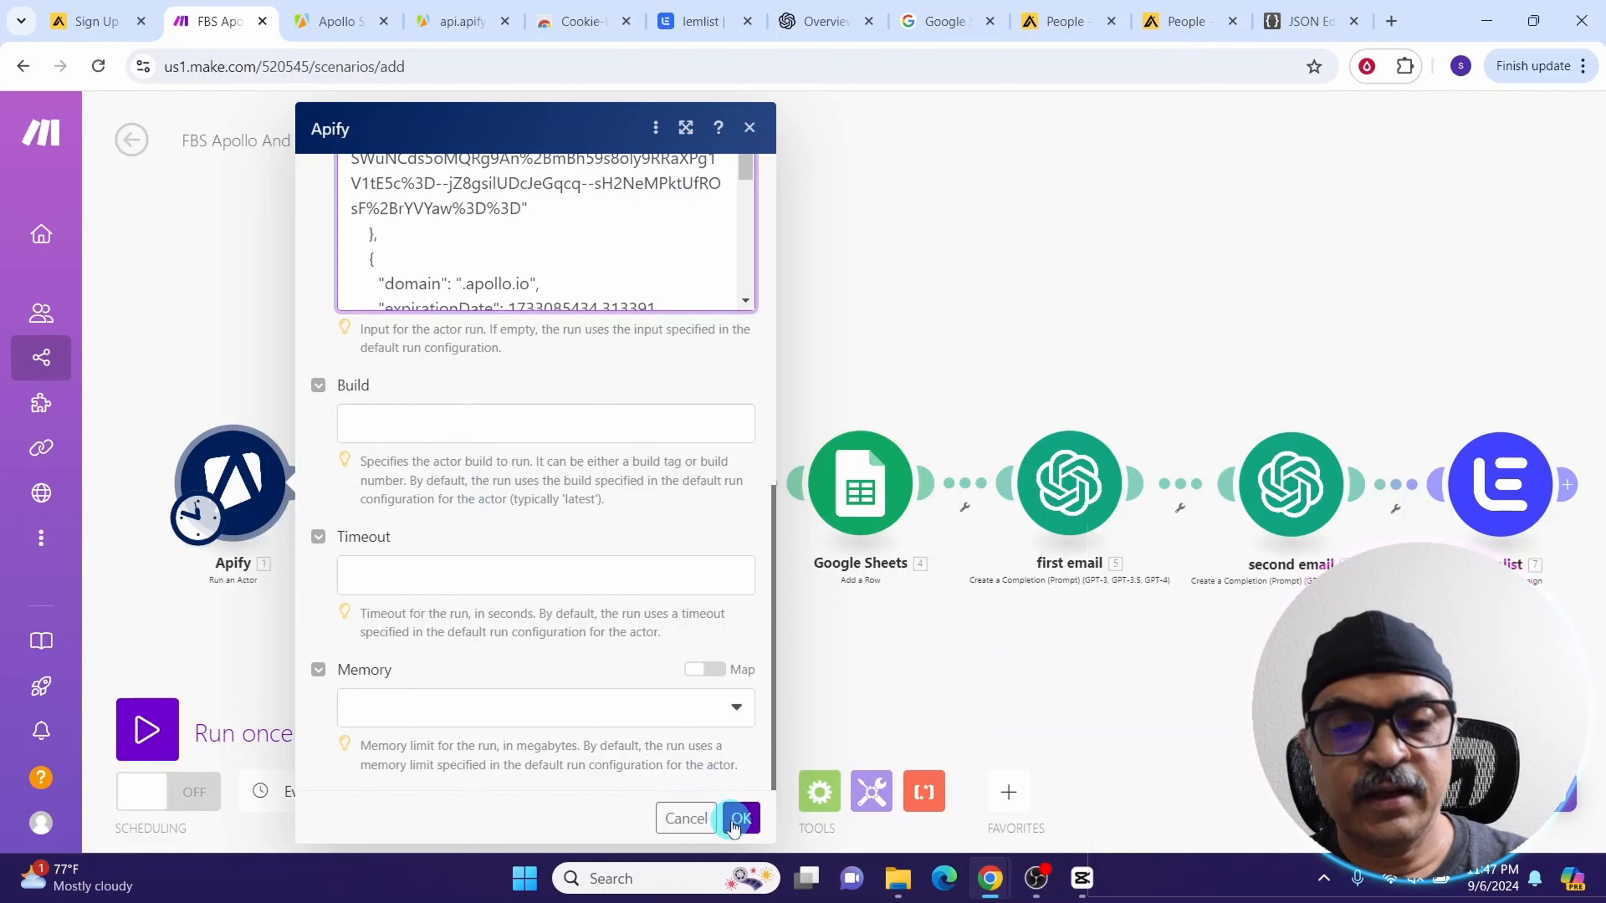
{"action": "scroll", "coordinate": [511, 242], "scroll_direction": "down", "scroll_amount": 5}
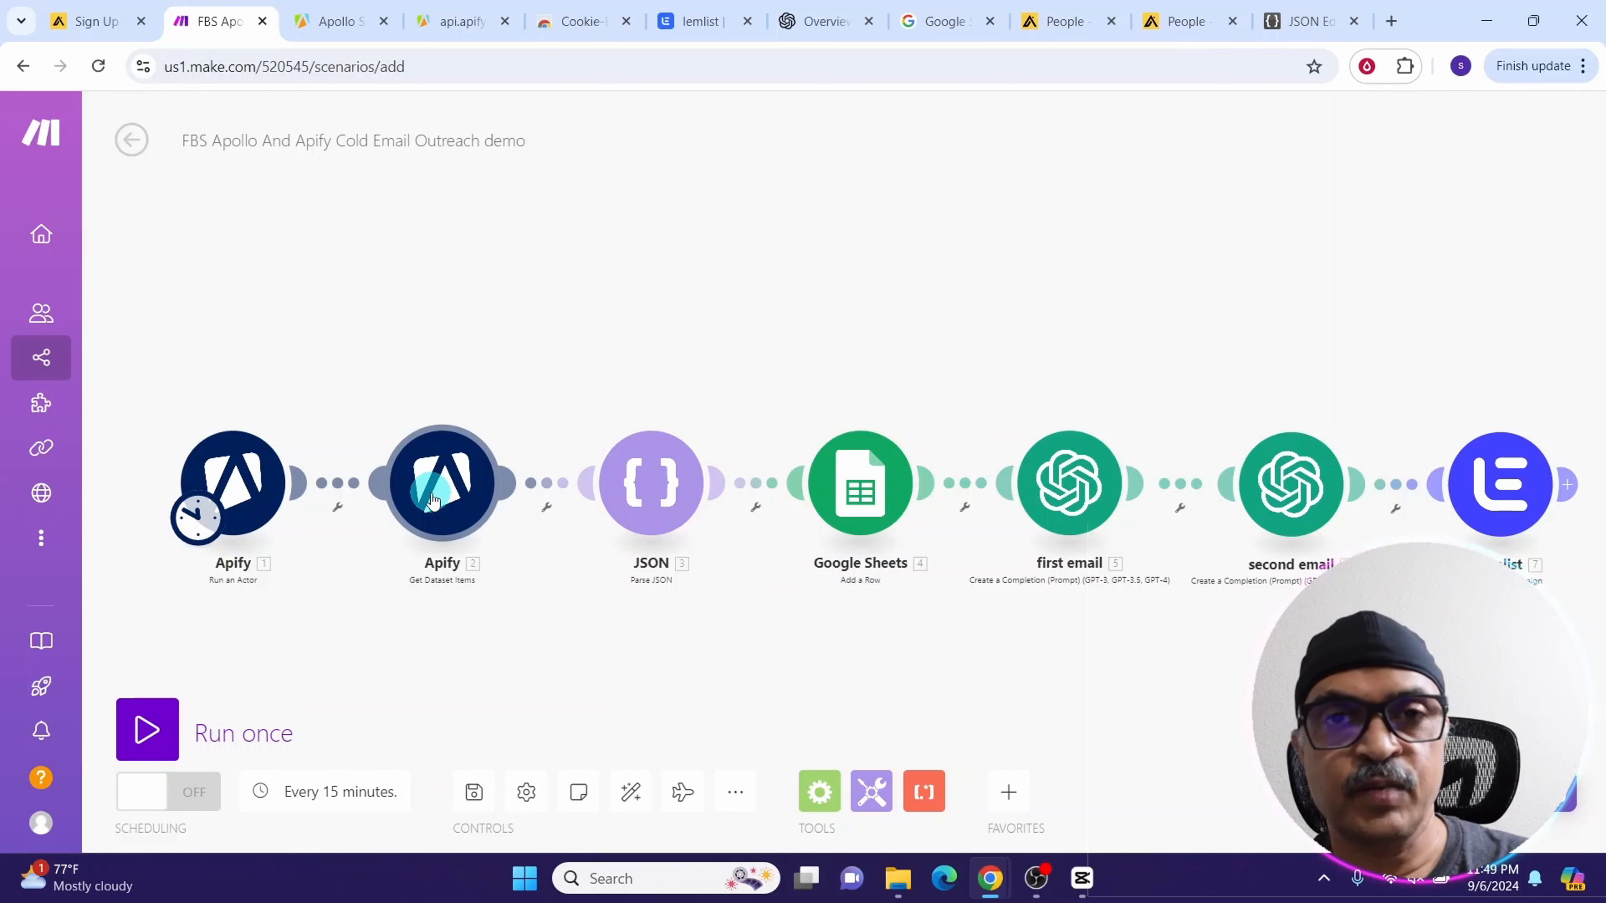
Review the Get Dataset Items module's Dataset ID mapping to defaultDatasetId and close its settings
{"action": "left_click", "coordinate": [438, 473]}
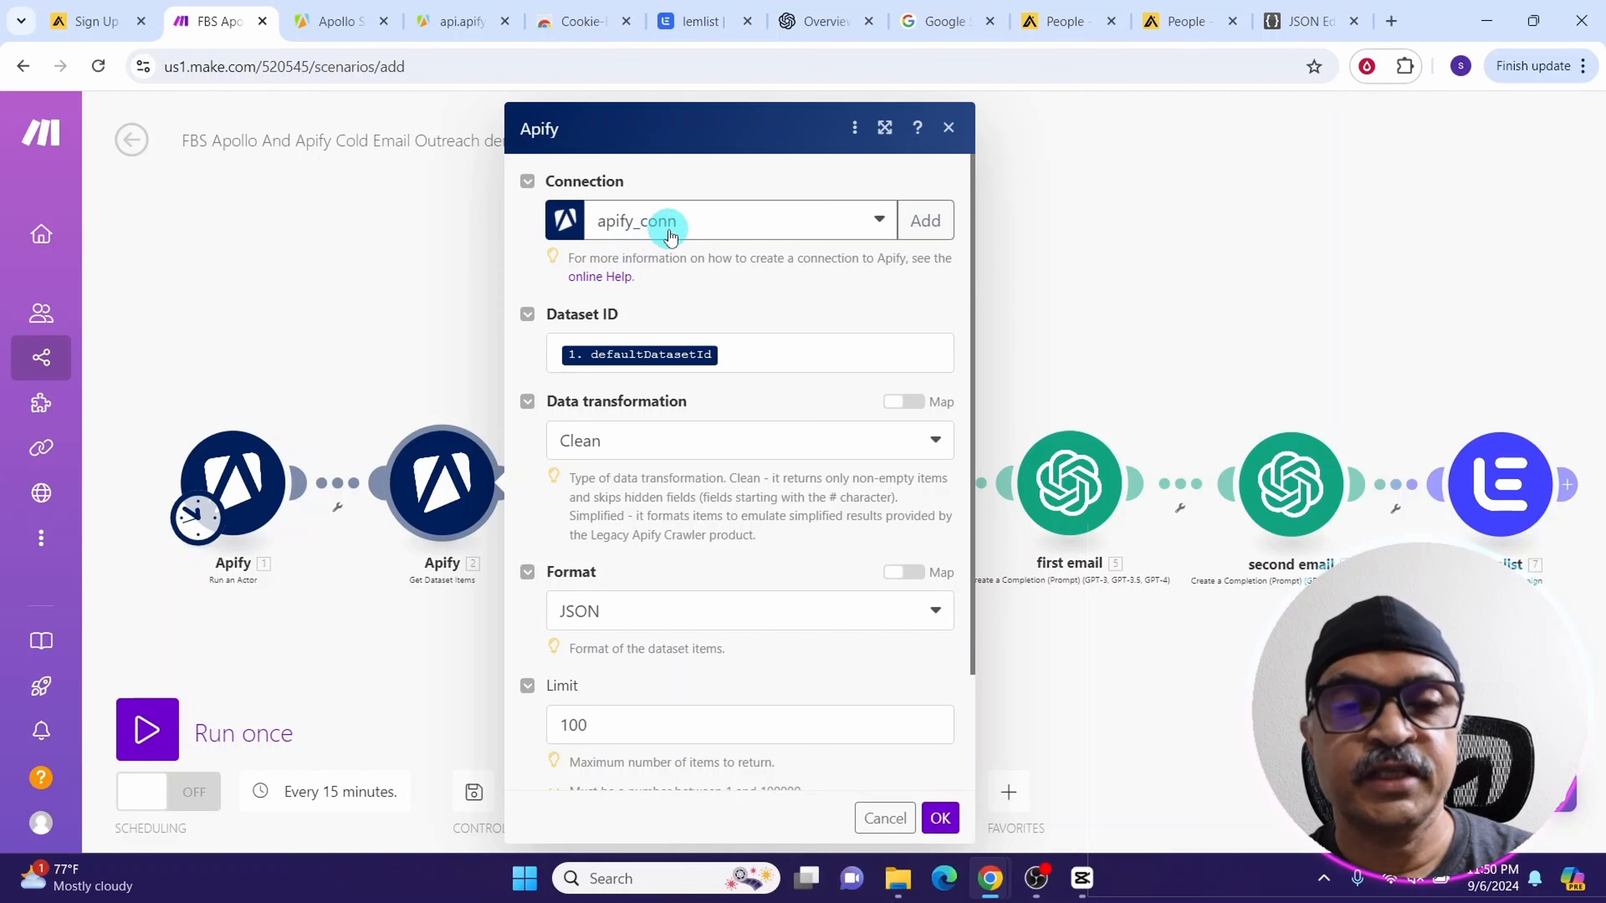
{"action": "left_click", "coordinate": [743, 360]}
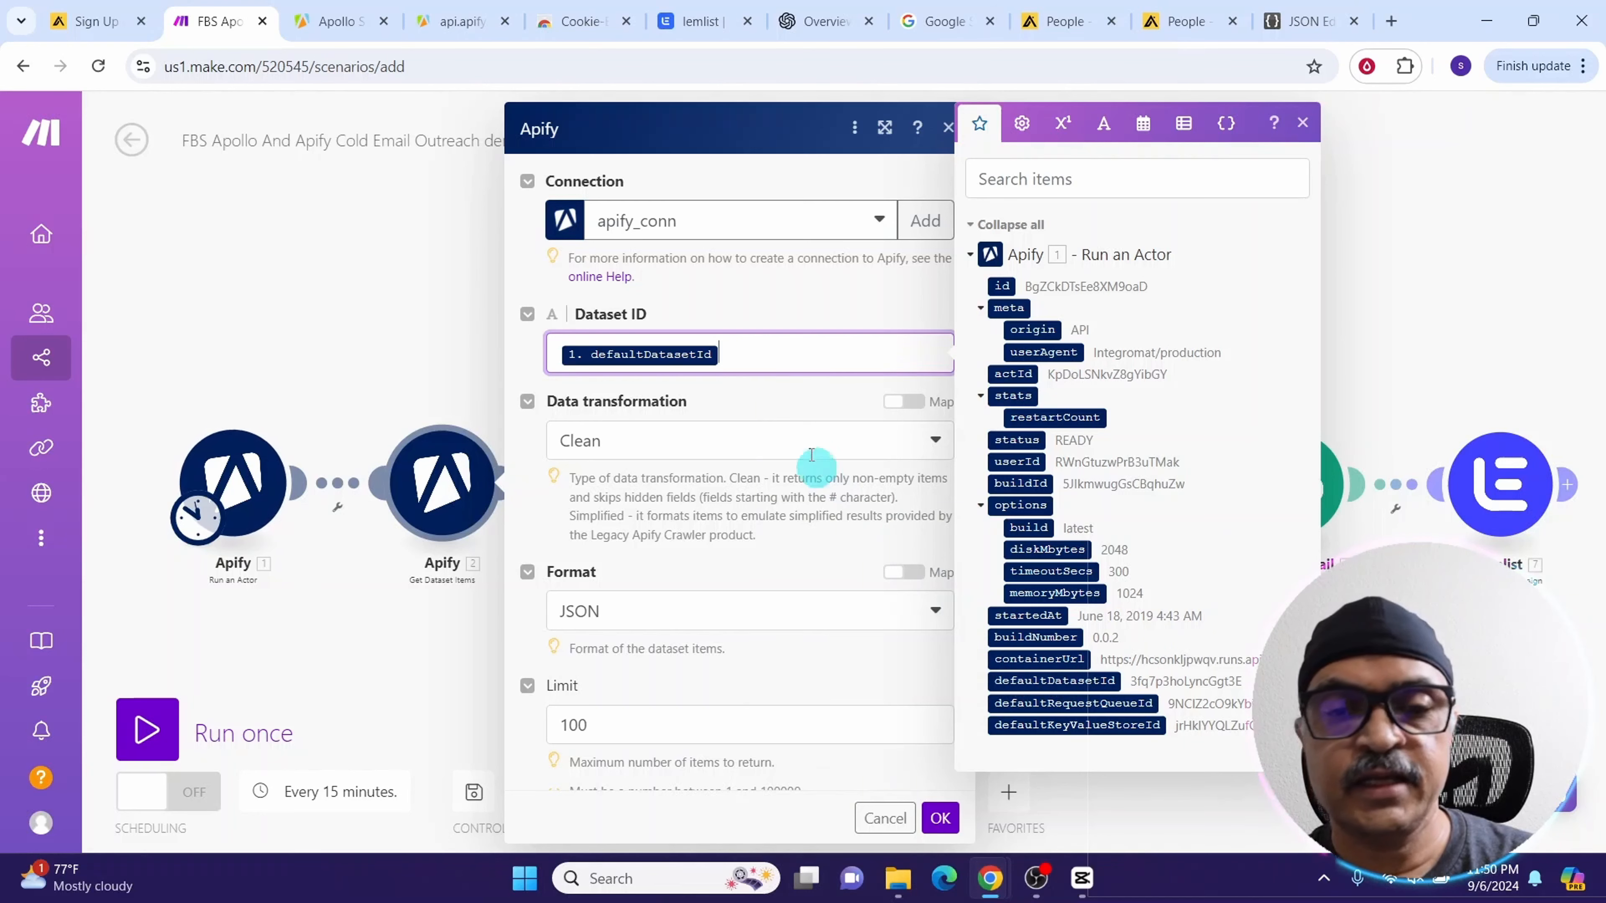
{"action": "left_click", "coordinate": [939, 818]}
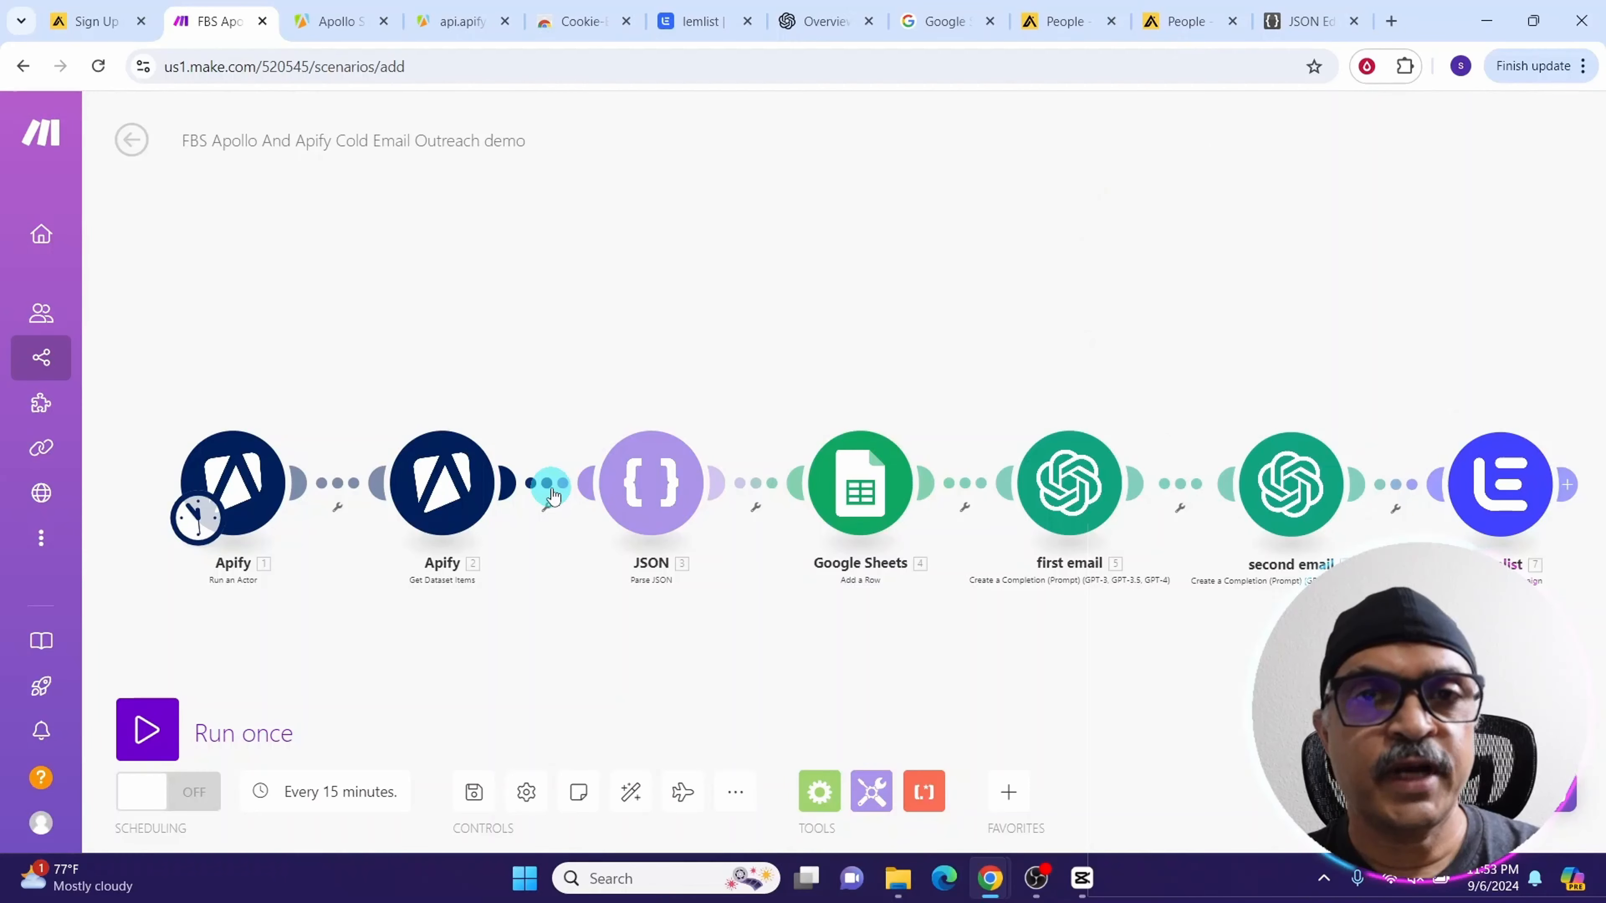
Unlink the JSON module from the Get Dataset Items module
{"action": "right_click", "coordinate": [554, 494]}
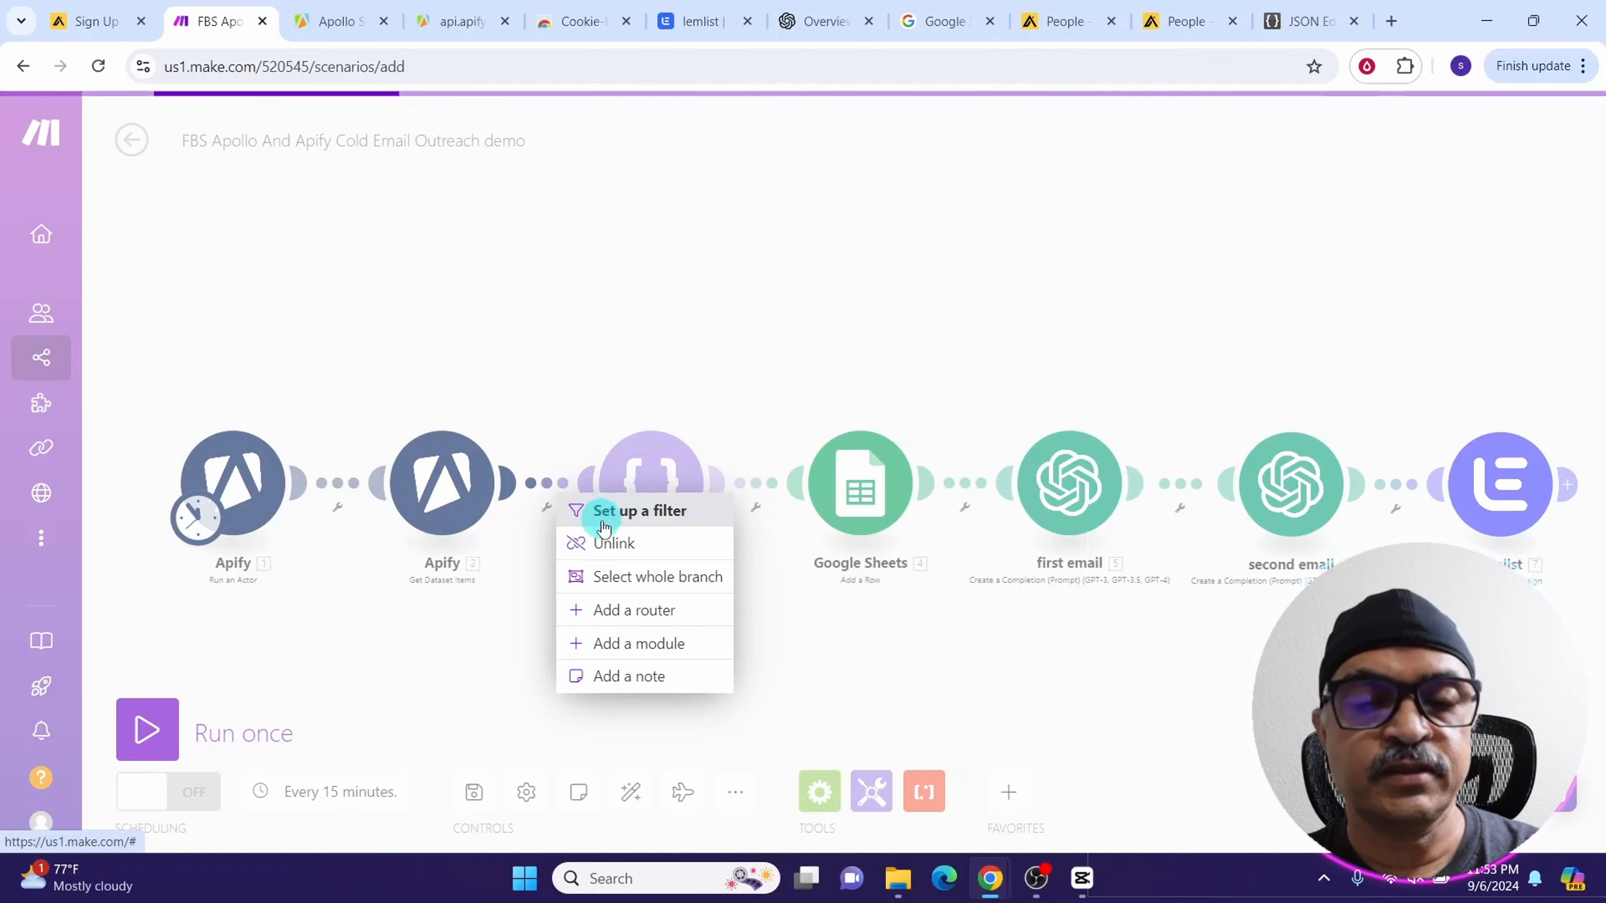
{"action": "left_click", "coordinate": [511, 473]}
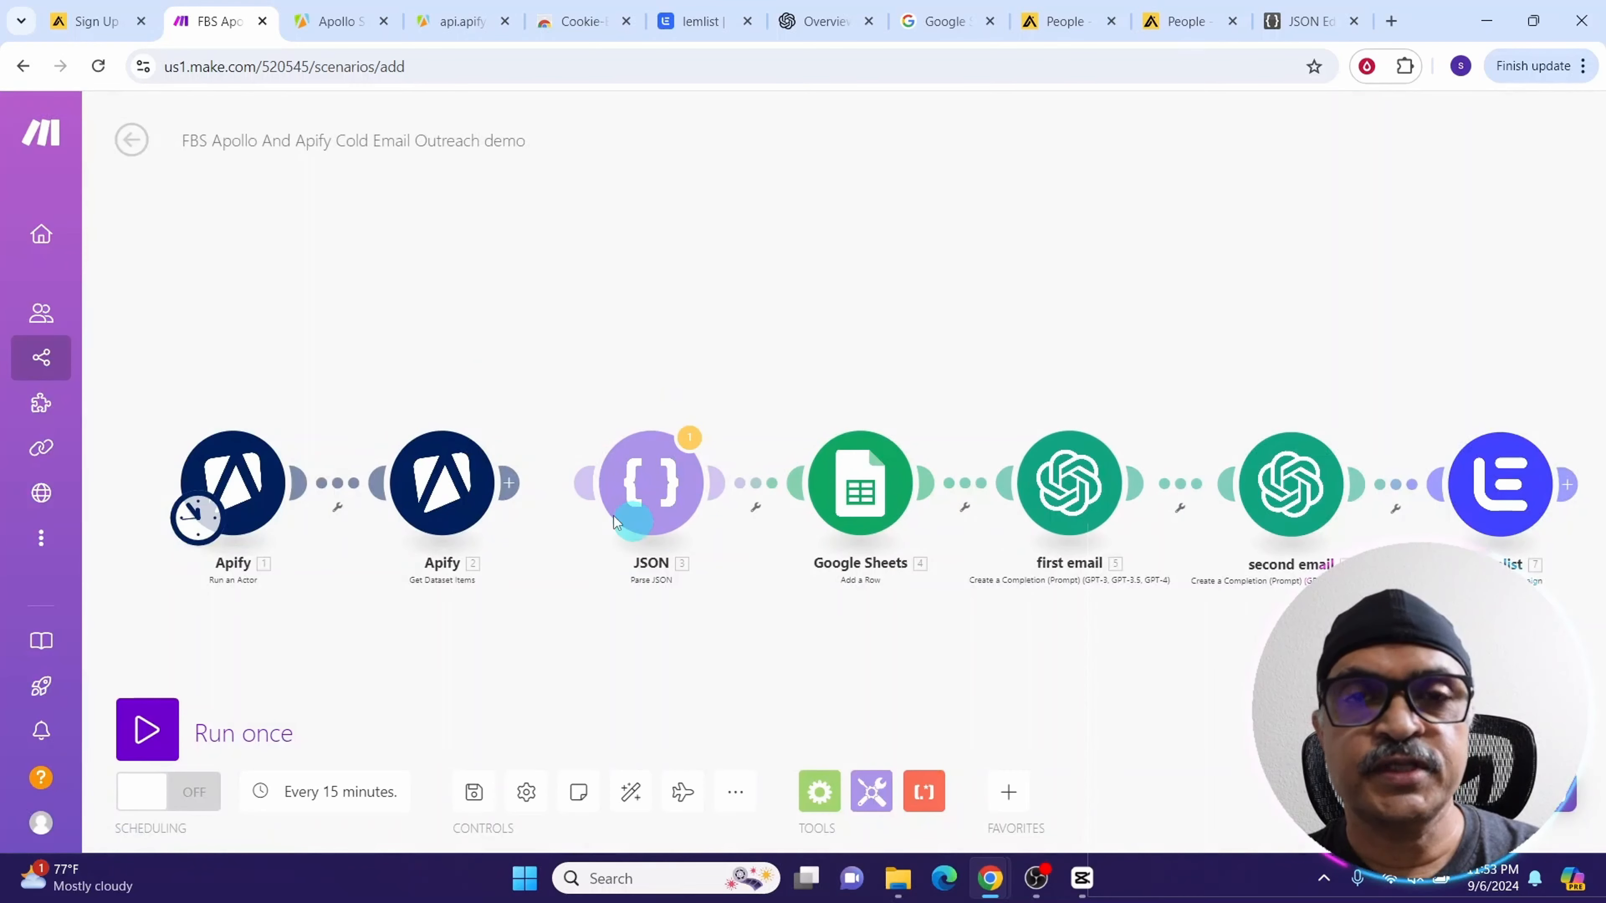
Run the scenario once and inspect the output bundles of the Get Dataset Items module
{"action": "left_click", "coordinate": [146, 730]}
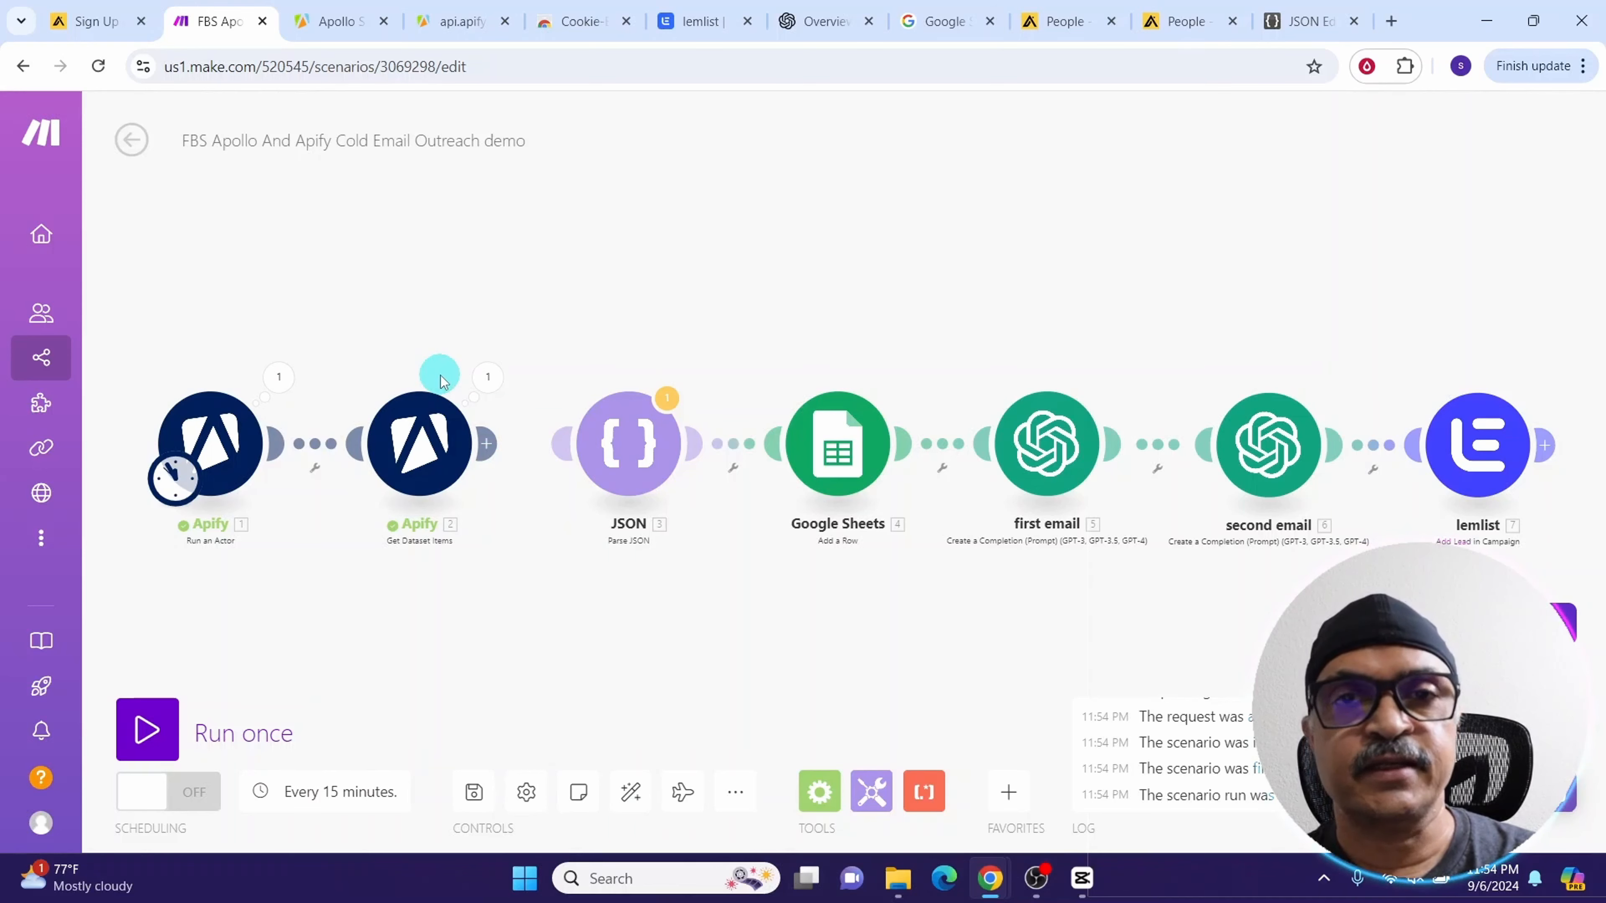
{"action": "left_click", "coordinate": [488, 377]}
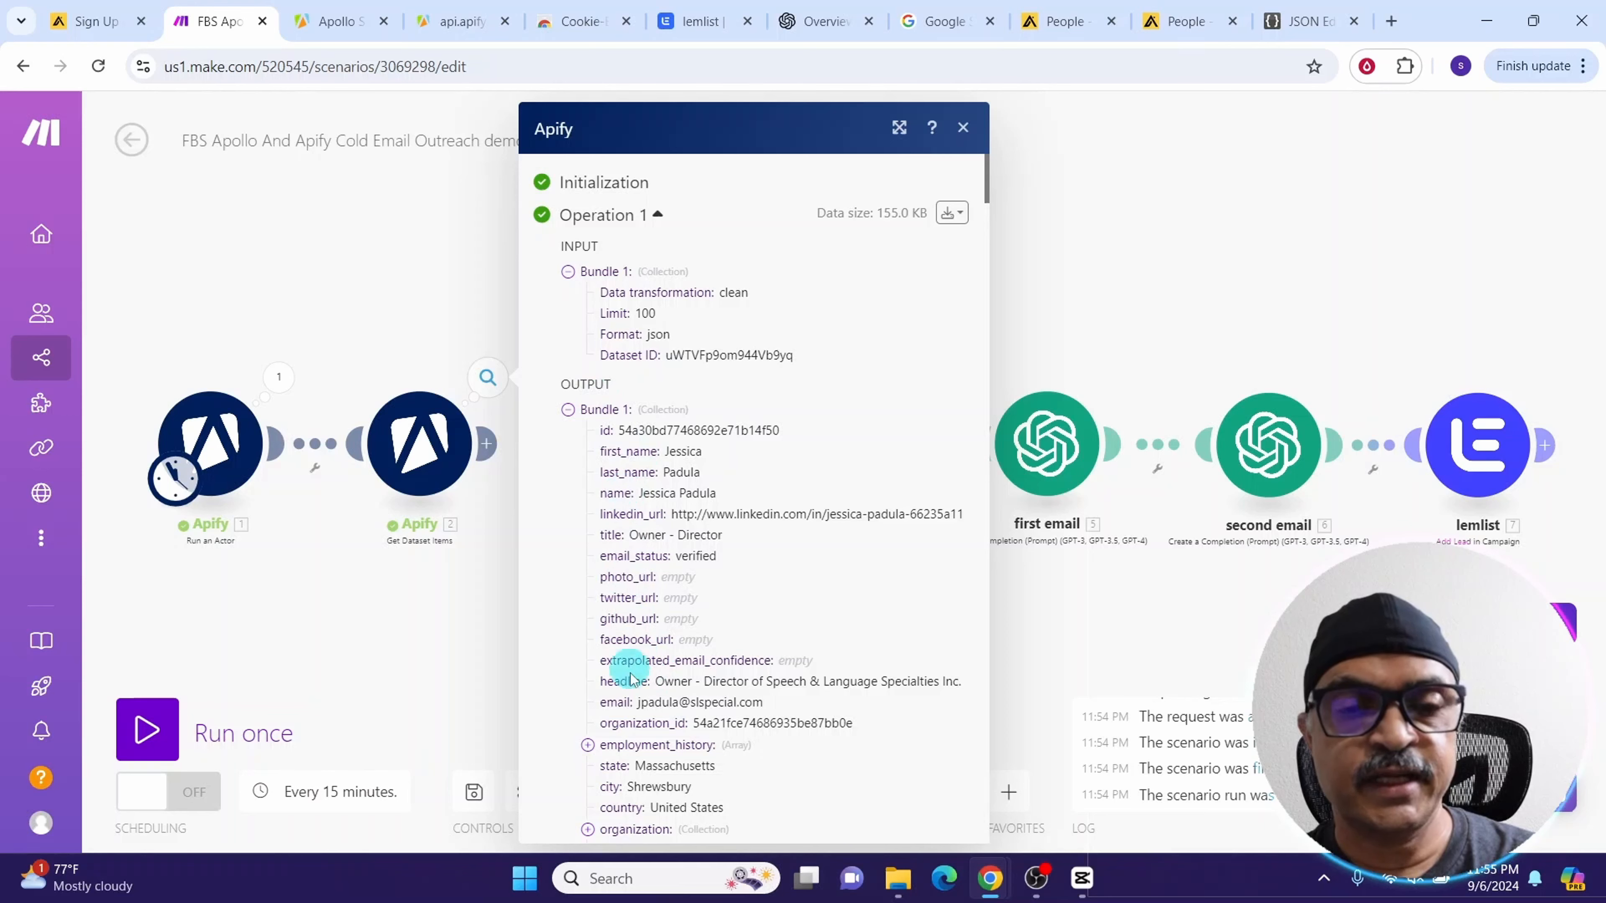
{"action": "left_click", "coordinate": [568, 410]}
{"action": "scroll", "coordinate": [610, 638], "scroll_direction": "down", "scroll_amount": 3}
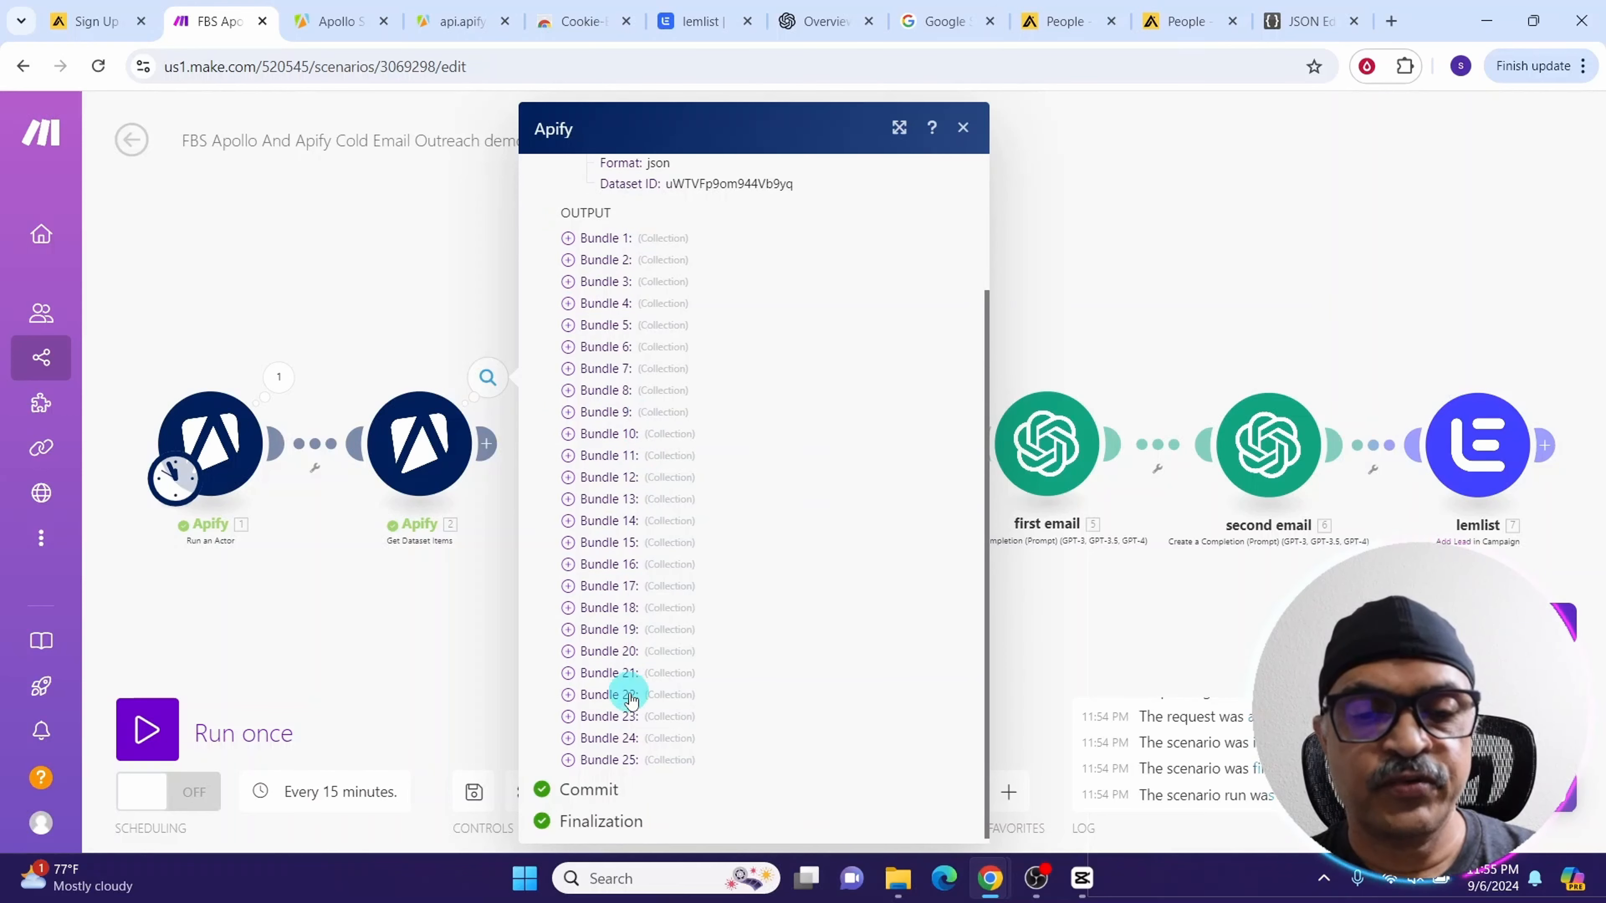
{"action": "key", "text": "Escape"}
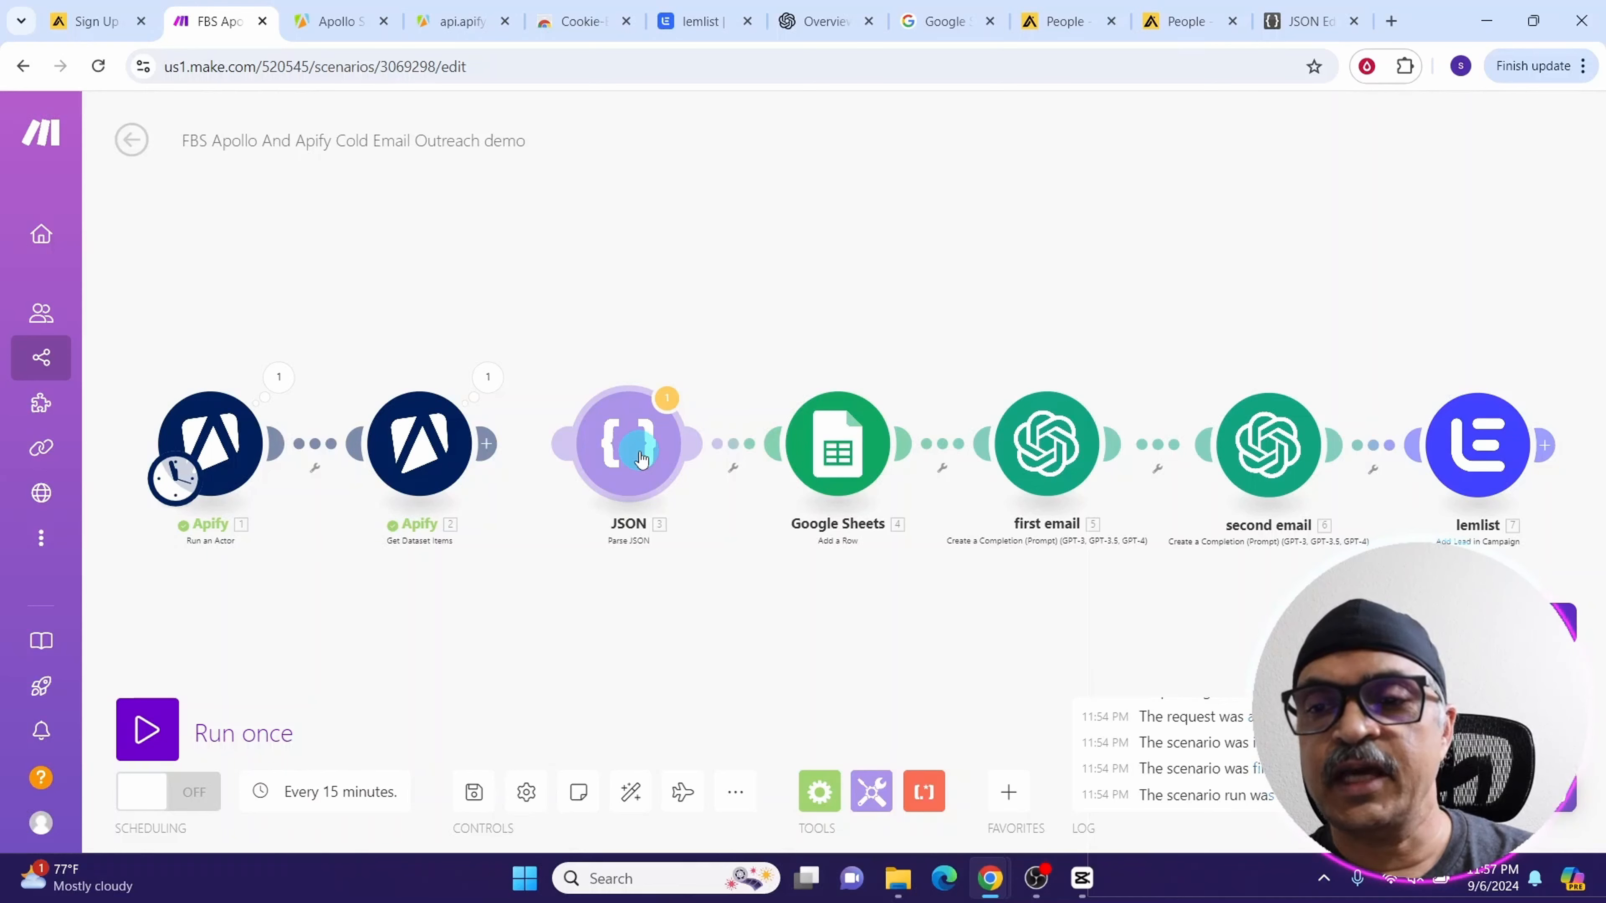
Reconnect the JSON module after the Get Dataset Items module and review its JSON string settings
{"action": "left_click_drag", "start_coordinate": [486, 443], "coordinate": [602, 465]}
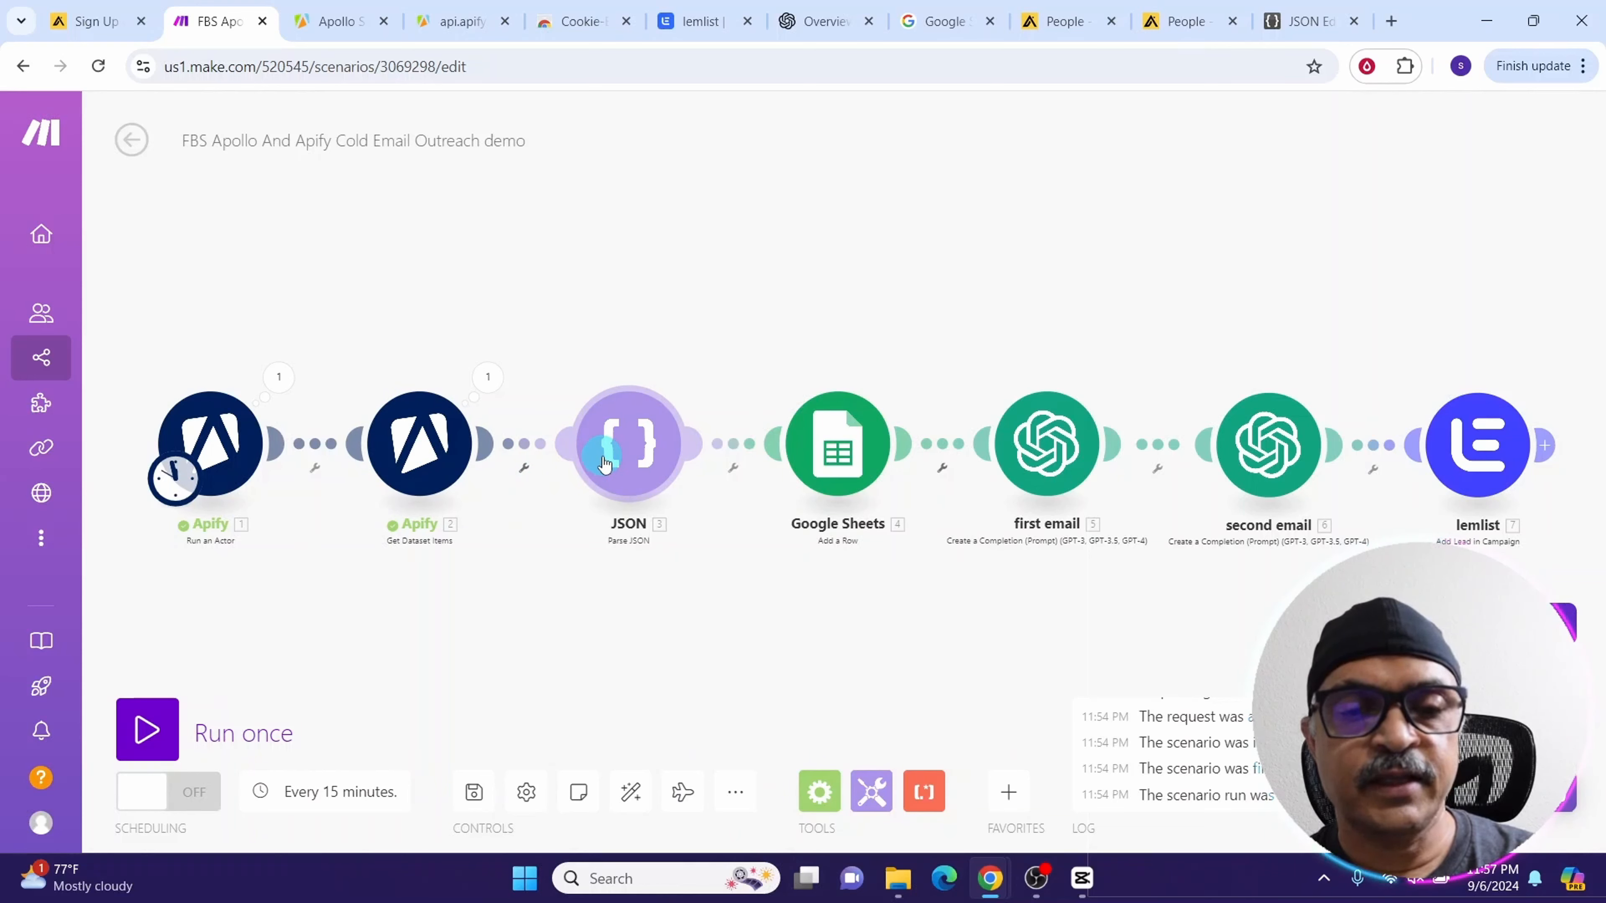
{"action": "left_click", "coordinate": [604, 464]}
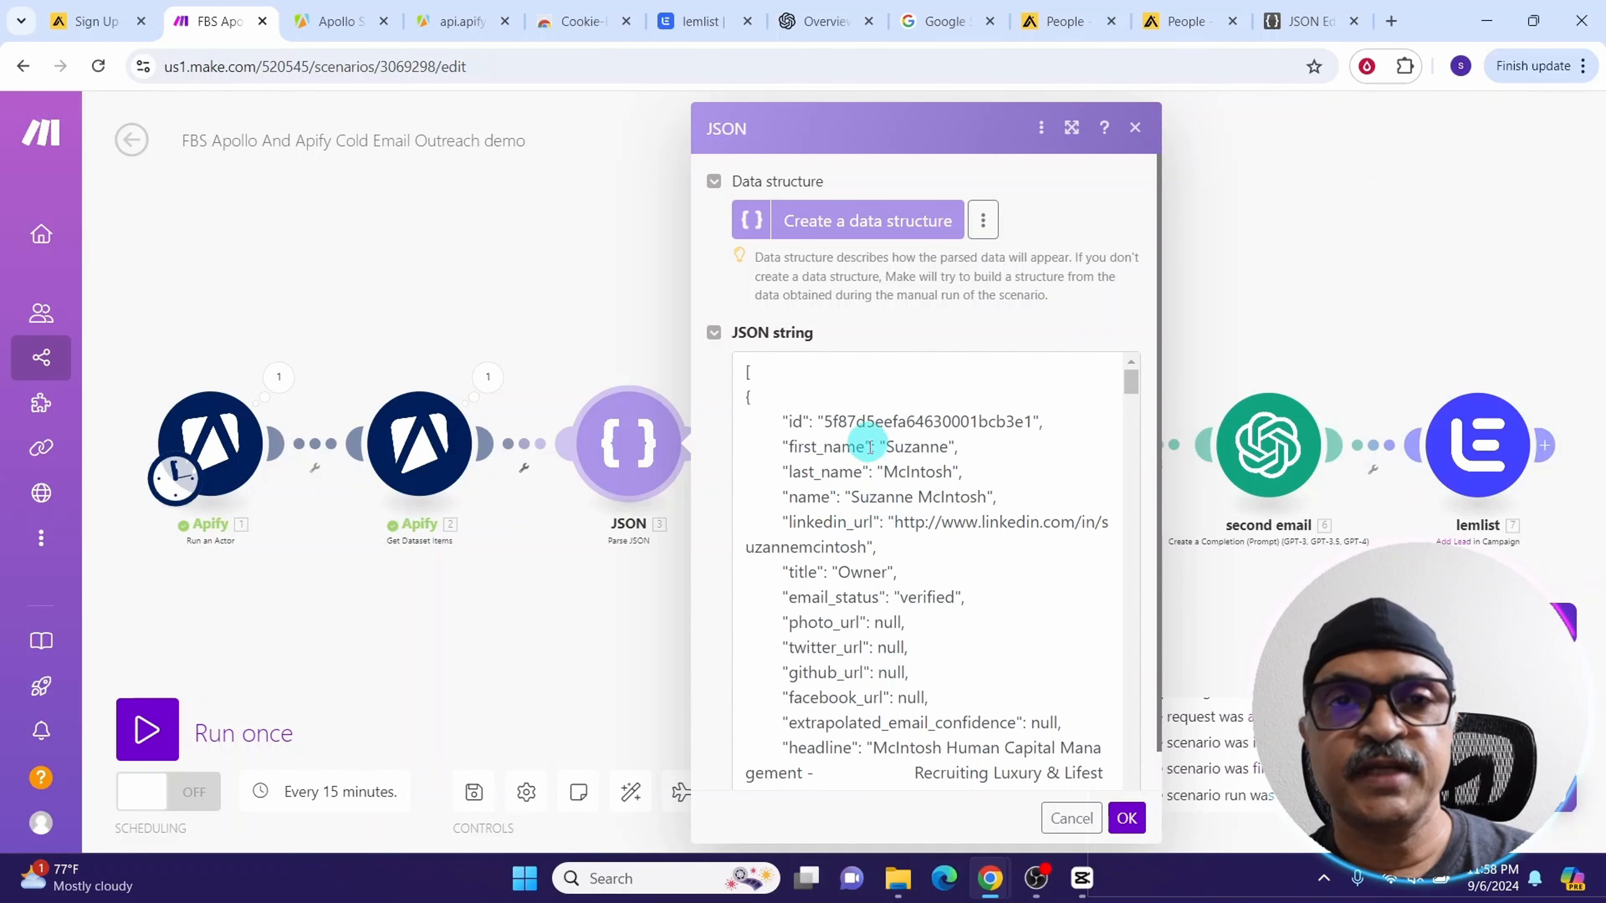
{"action": "left_click", "coordinate": [1126, 819]}
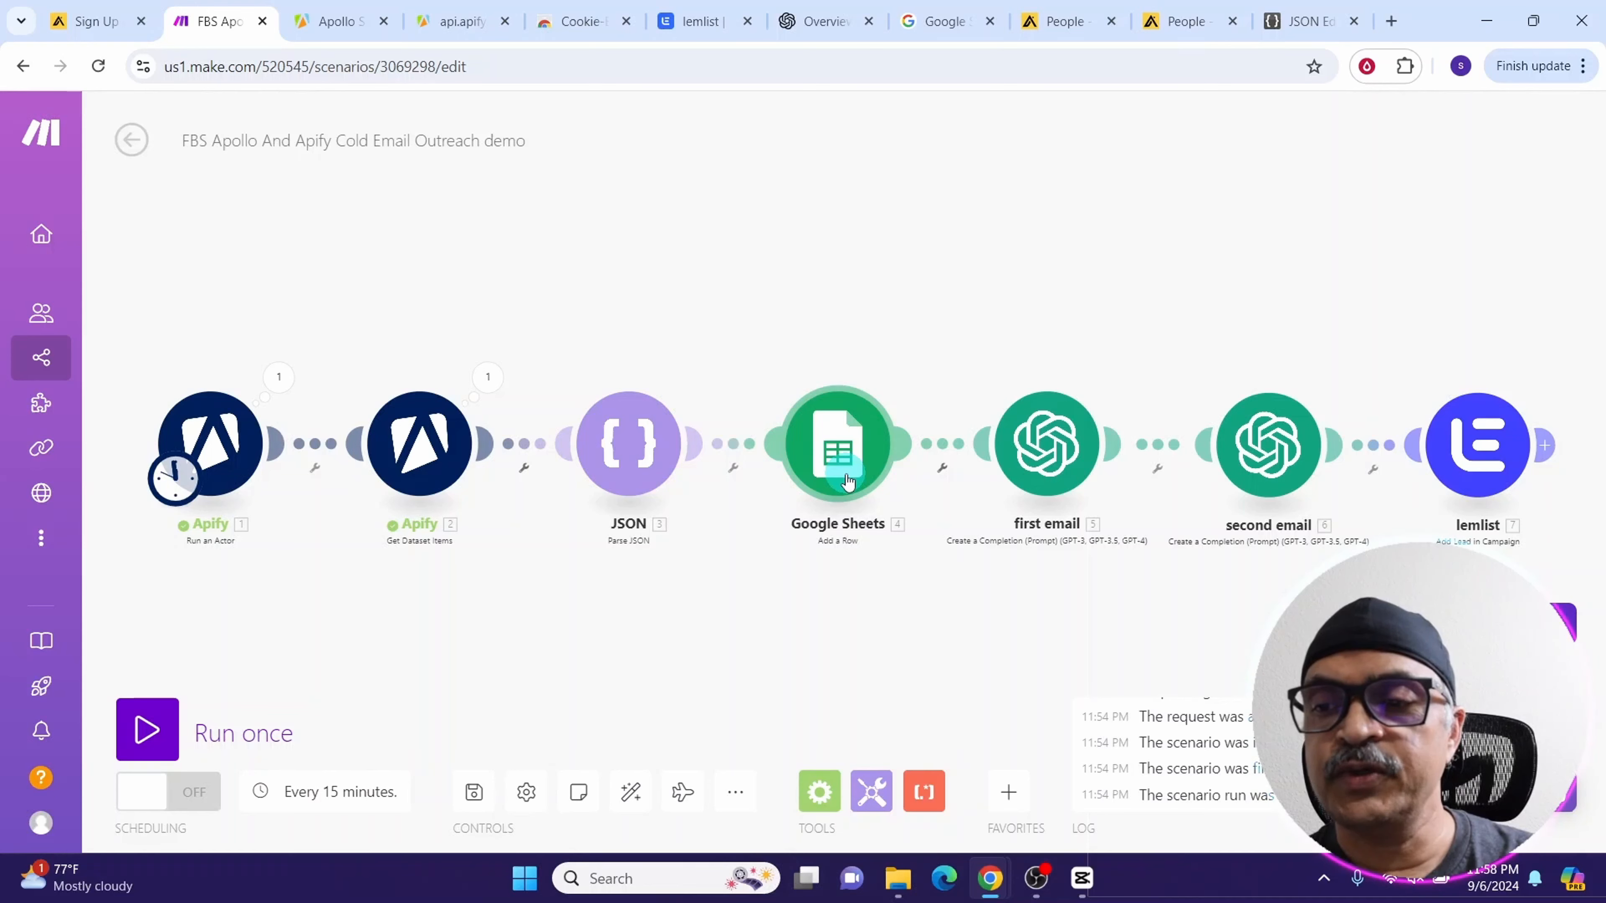
Select the Apollo Leads spreadsheet in the Google Sheets module and review its mapped column values
{"action": "left_click", "coordinate": [843, 473]}
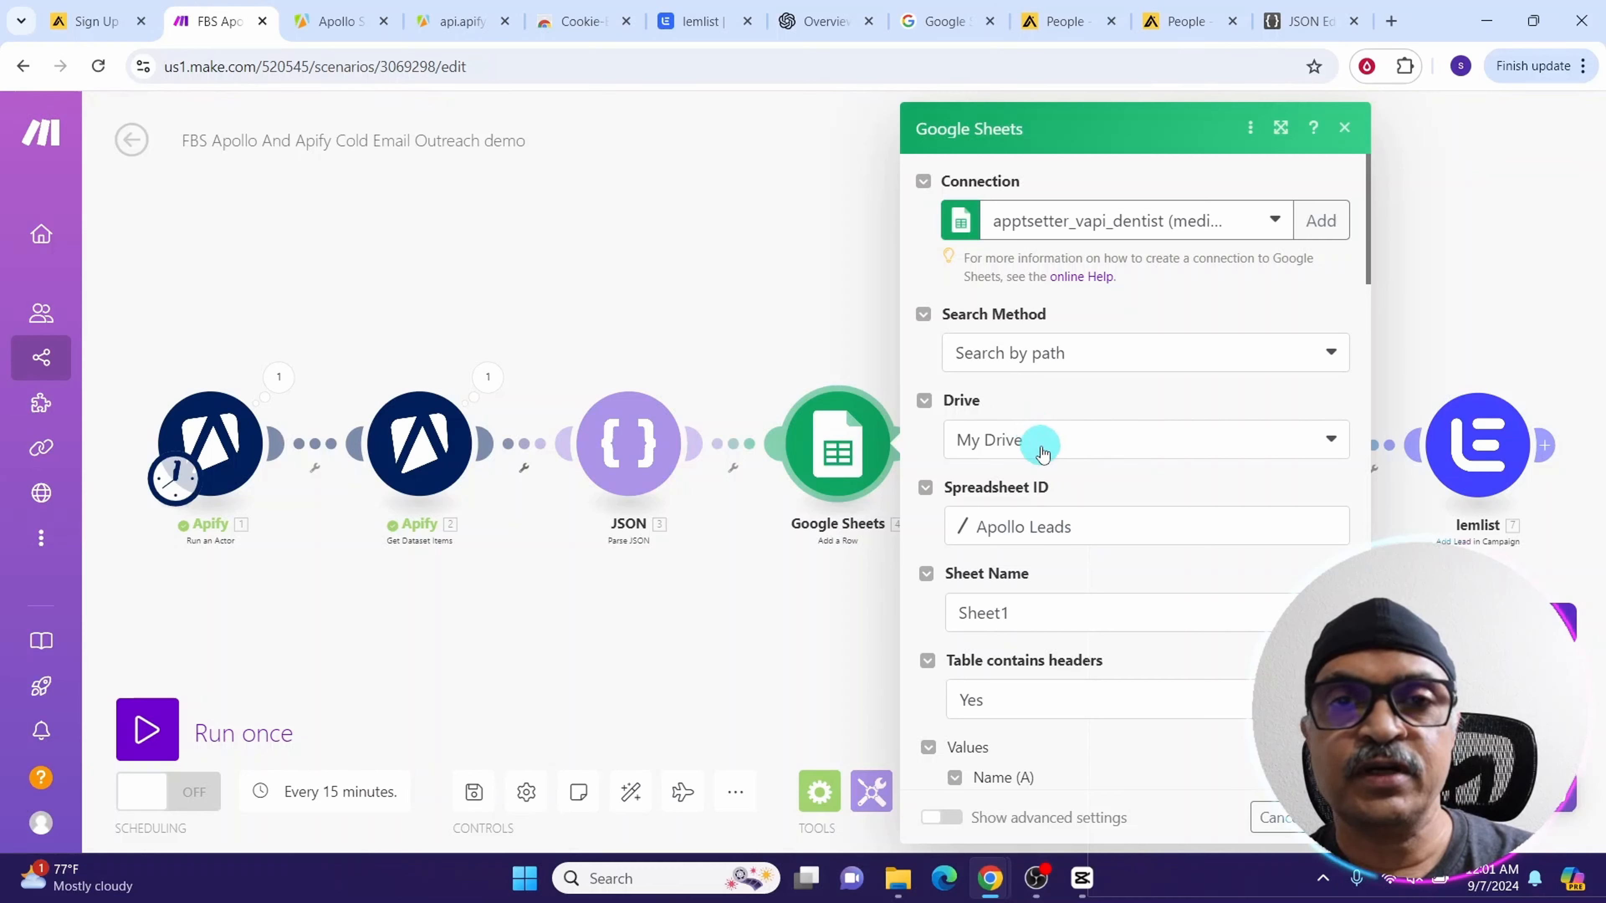
{"action": "left_click", "coordinate": [1018, 533]}
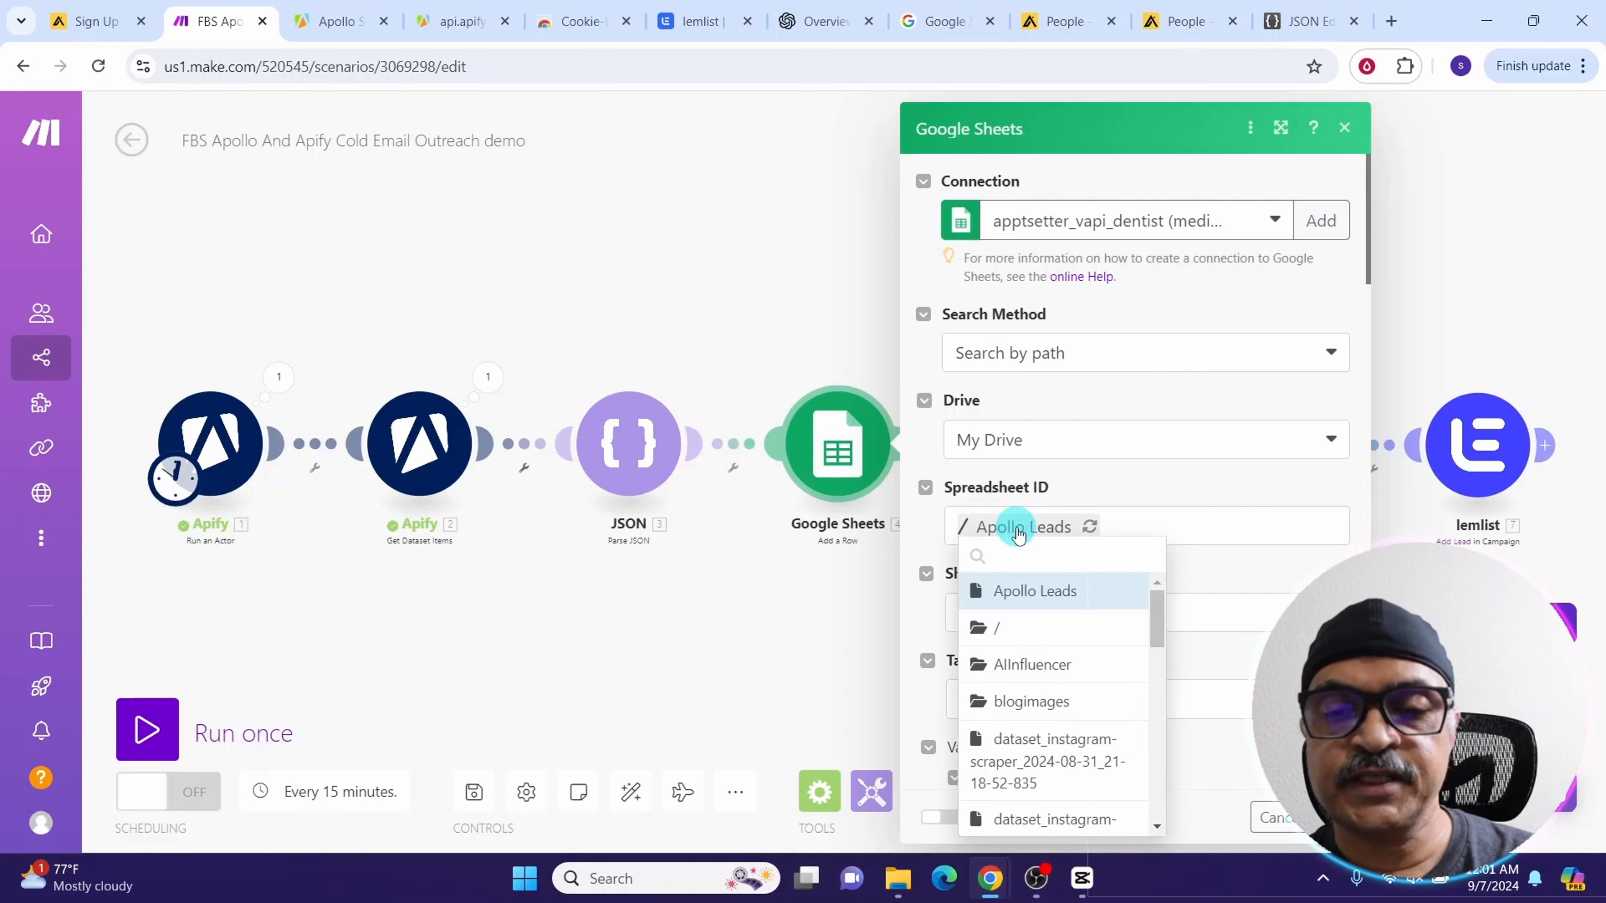
{"action": "left_click", "coordinate": [1012, 595]}
{"action": "scroll", "coordinate": [1005, 253], "scroll_direction": "down", "scroll_amount": 5}
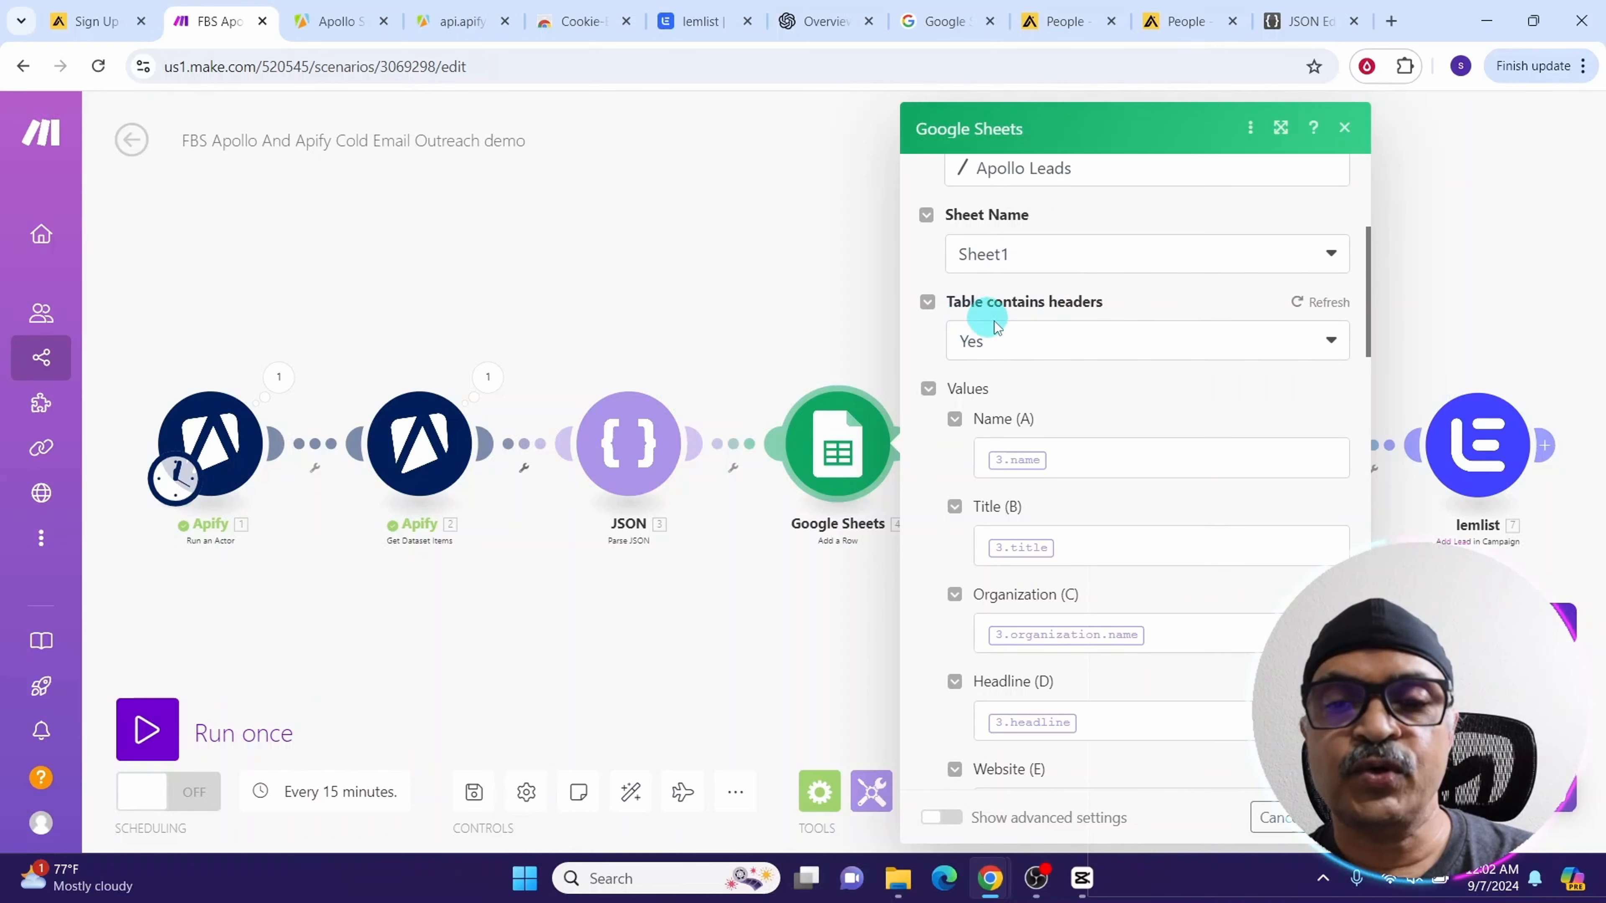
{"action": "scroll", "coordinate": [993, 354], "scroll_direction": "down", "scroll_amount": 3}
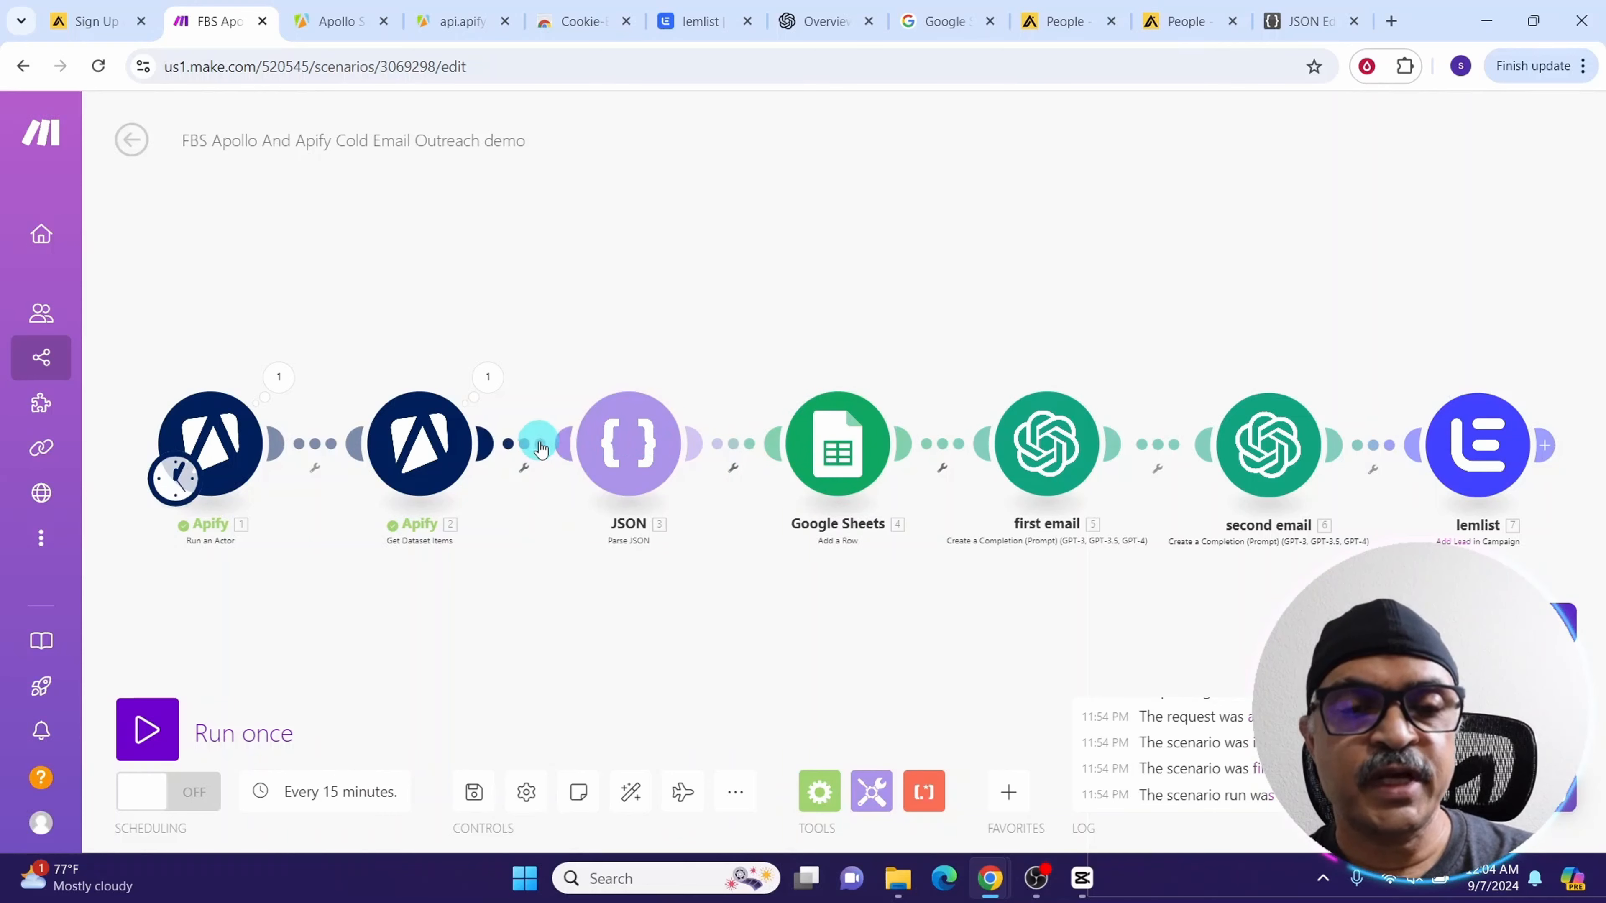
Unlink the JSON module again and move the scenario's schedule trigger onto the JSON module
{"action": "left_click", "coordinate": [524, 445]}
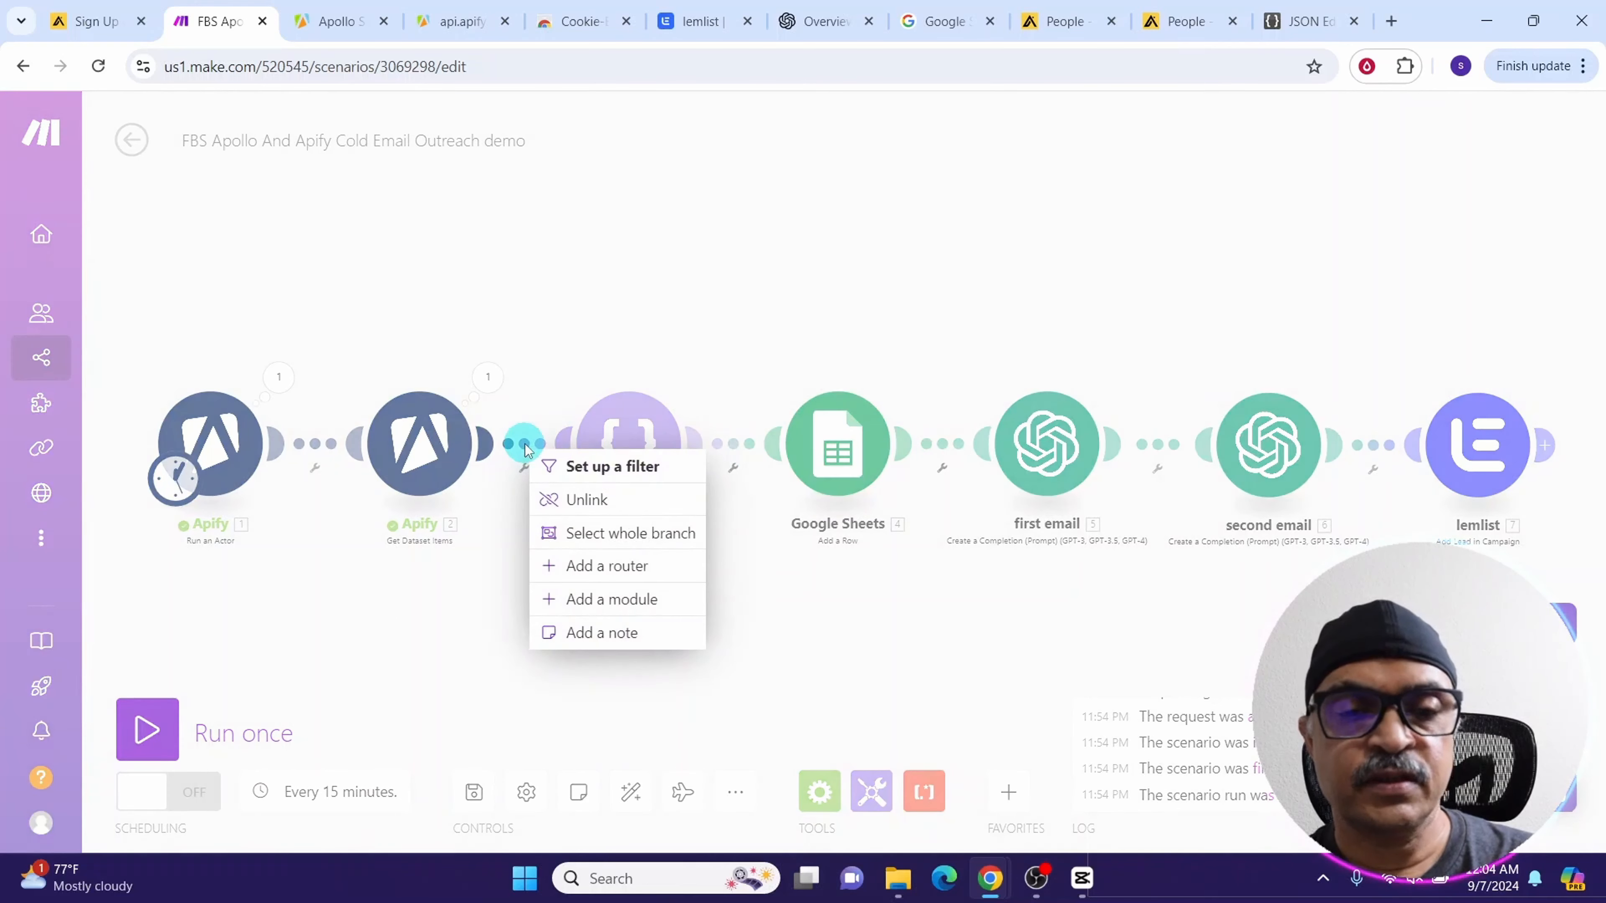
{"action": "left_click", "coordinate": [585, 500]}
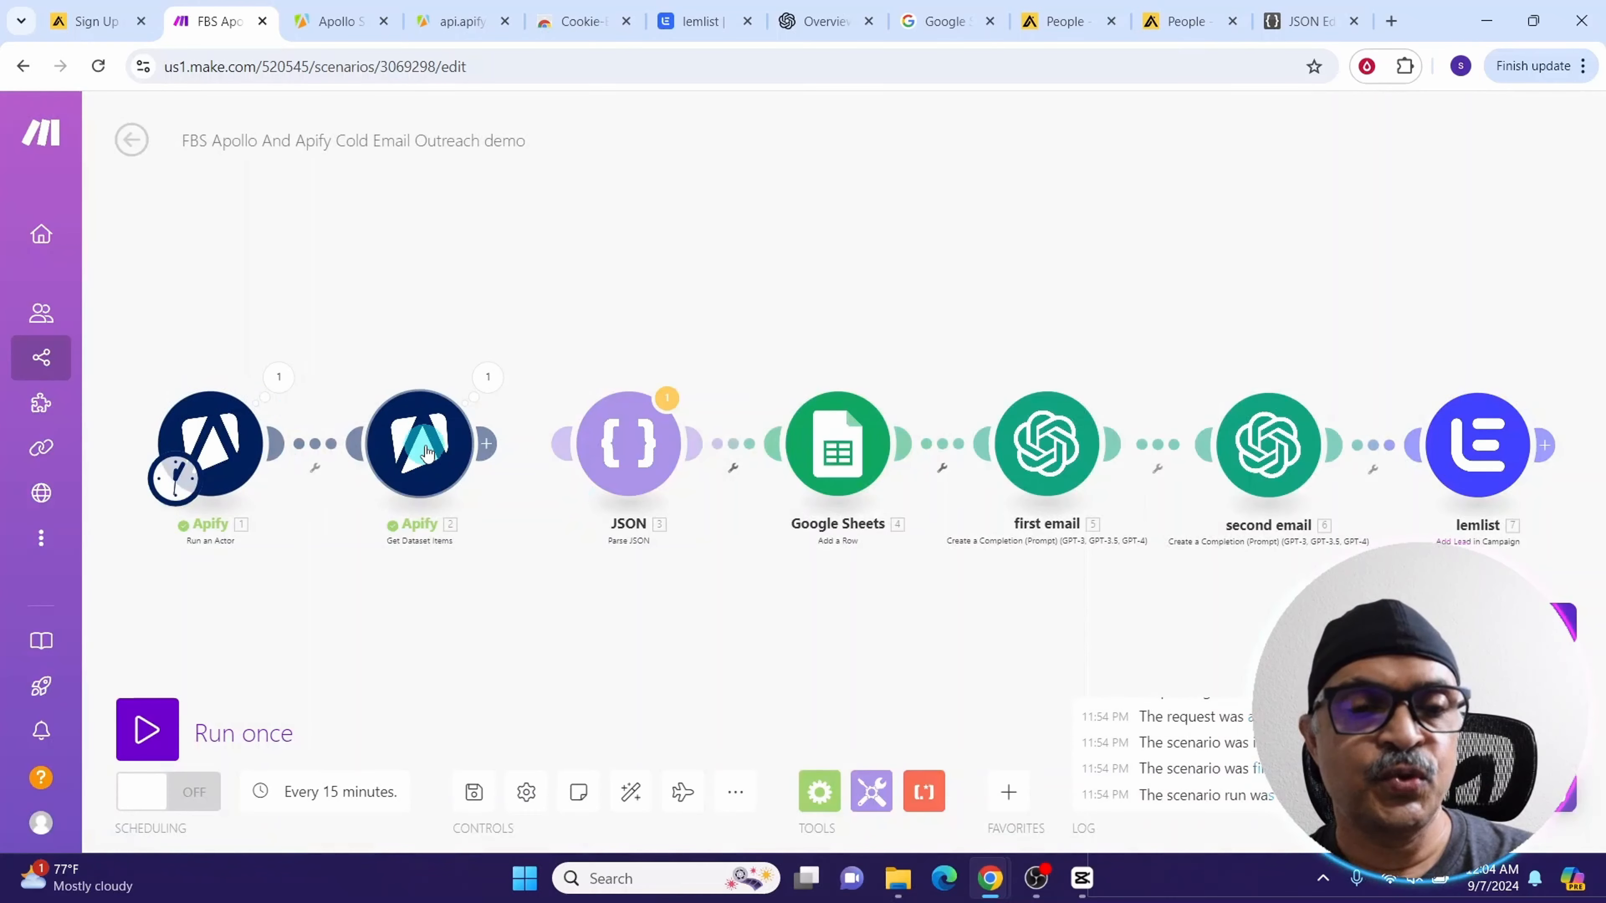
{"action": "left_click", "coordinate": [169, 481]}
{"action": "left_click_drag", "start_coordinate": [168, 481], "coordinate": [635, 449]}
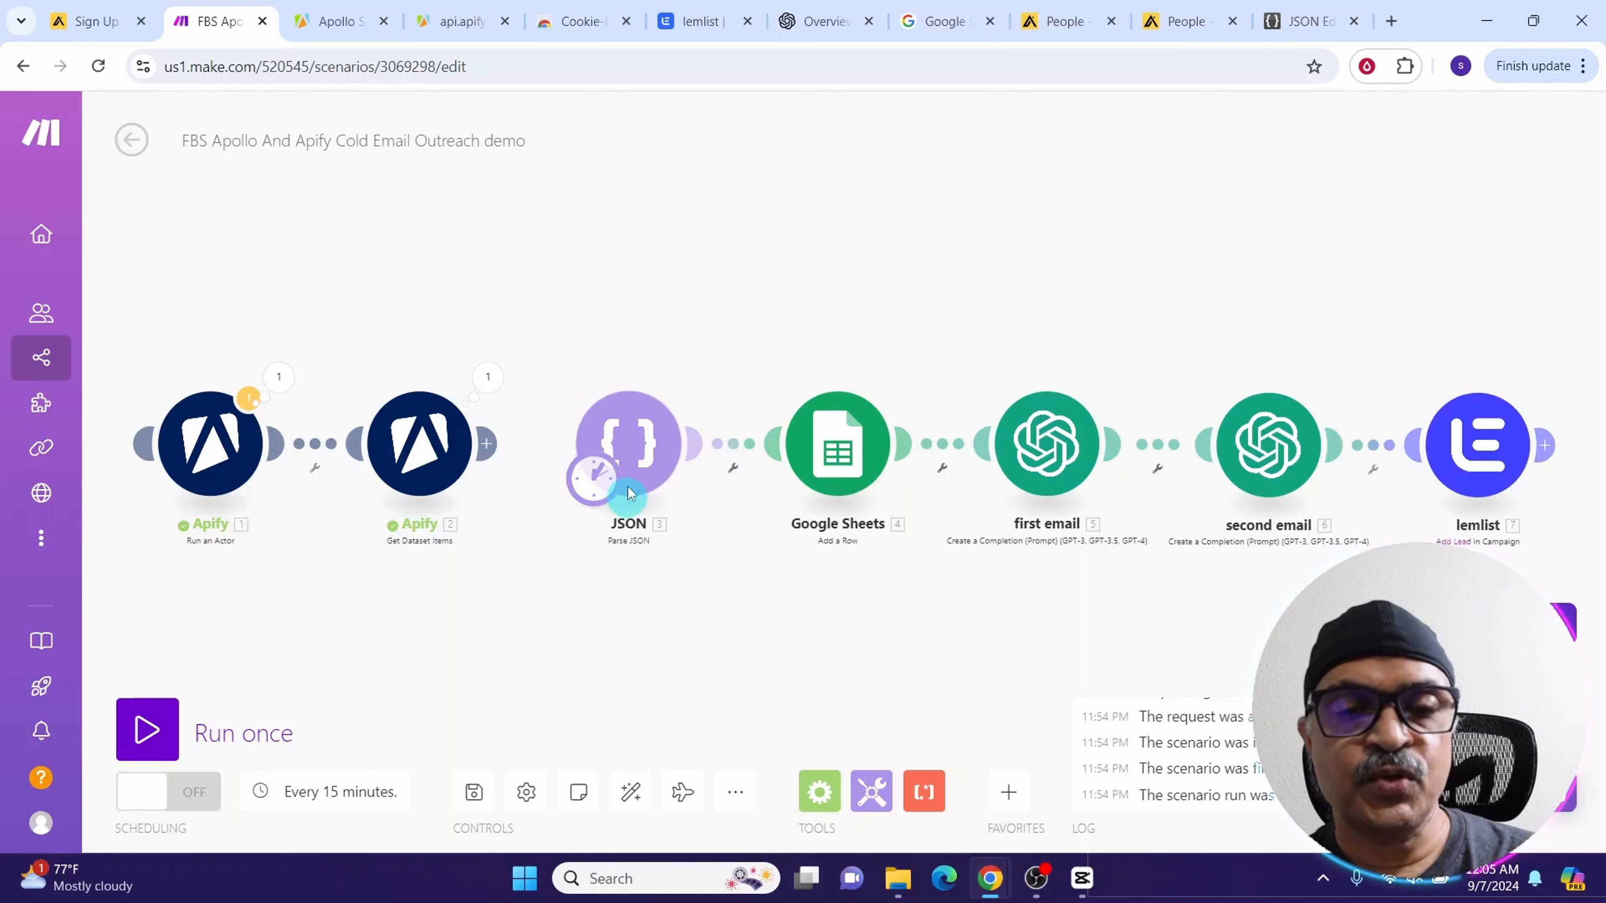
Unlink the Google Sheets module from the JSON module
{"action": "right_click", "coordinate": [739, 442]}
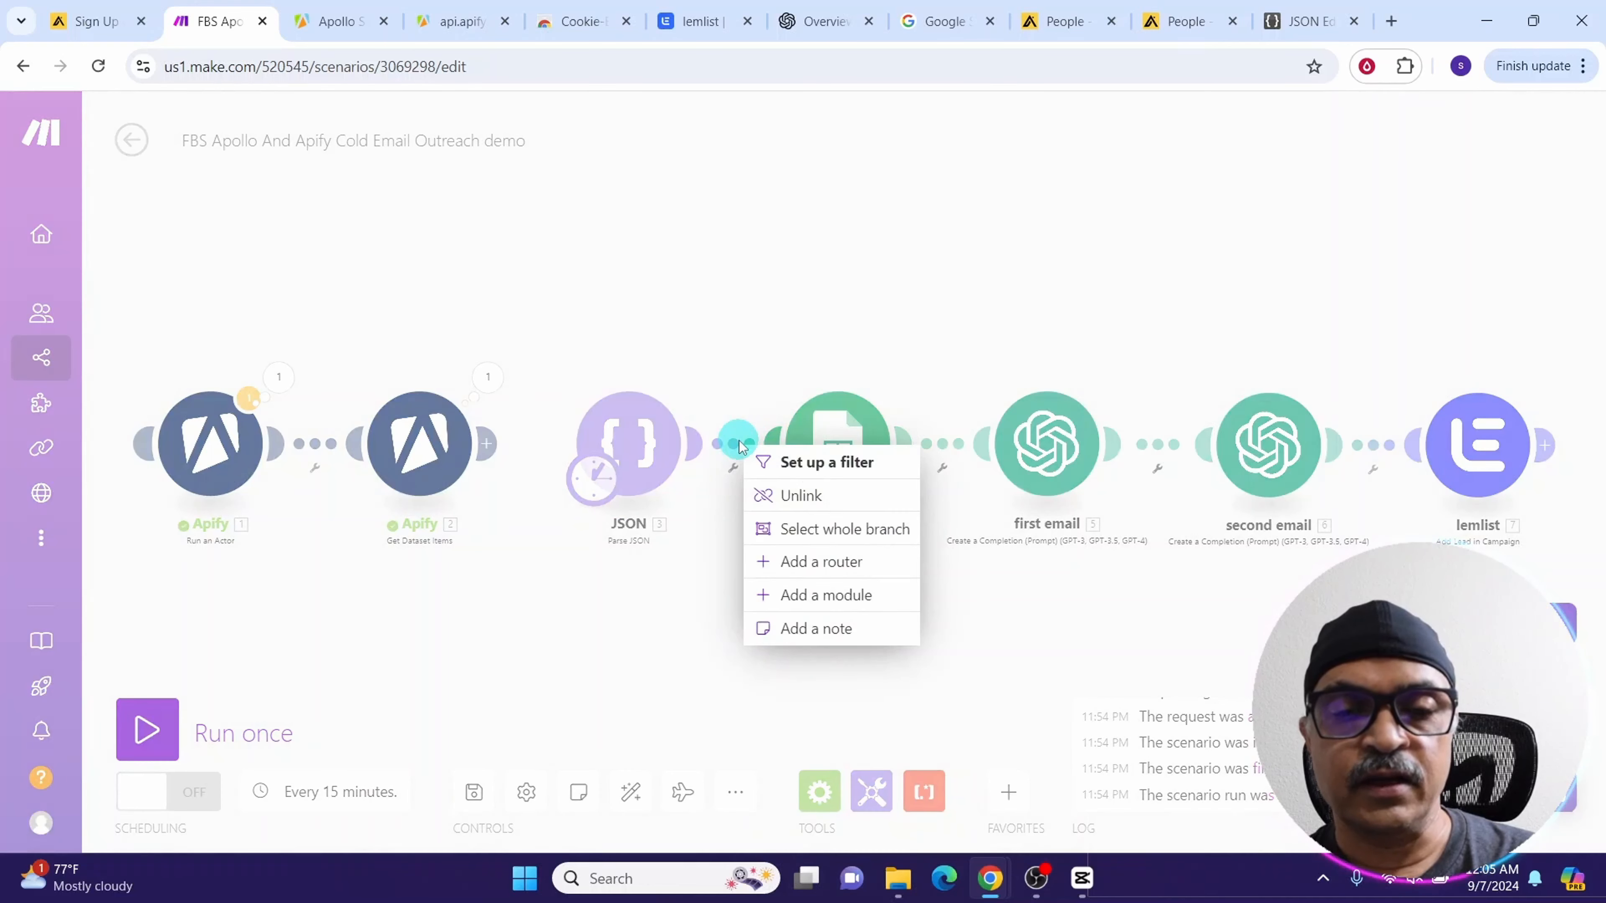
{"action": "left_click", "coordinate": [801, 495]}
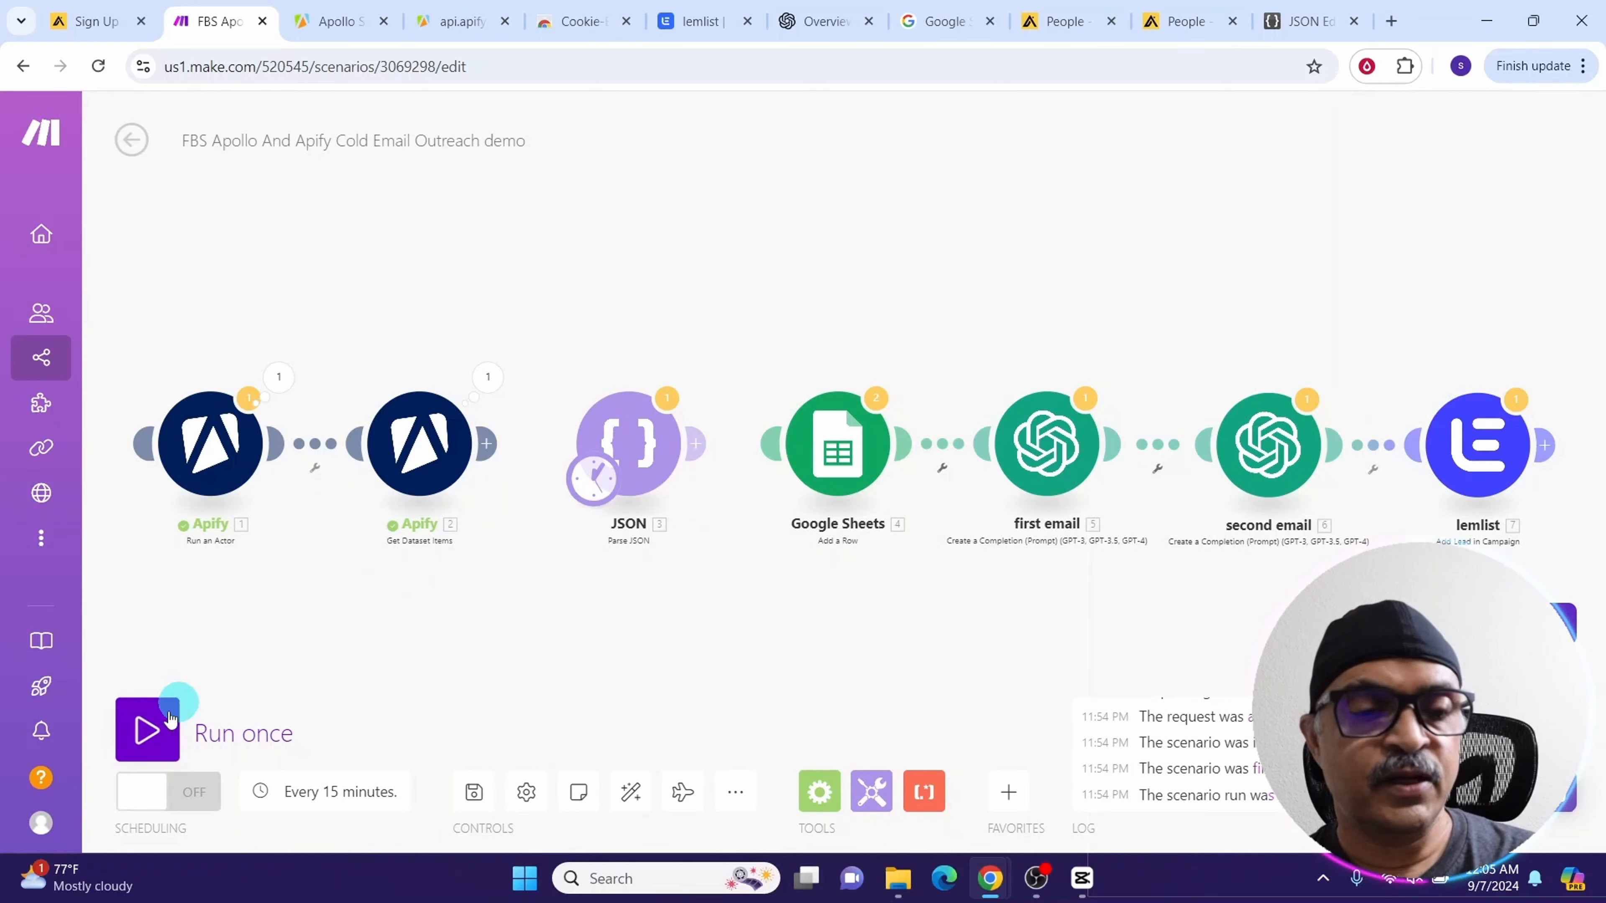
Run the scenario once with warnings ignored and inspect the JSON module's output bundle
{"action": "left_click", "coordinate": [140, 730]}
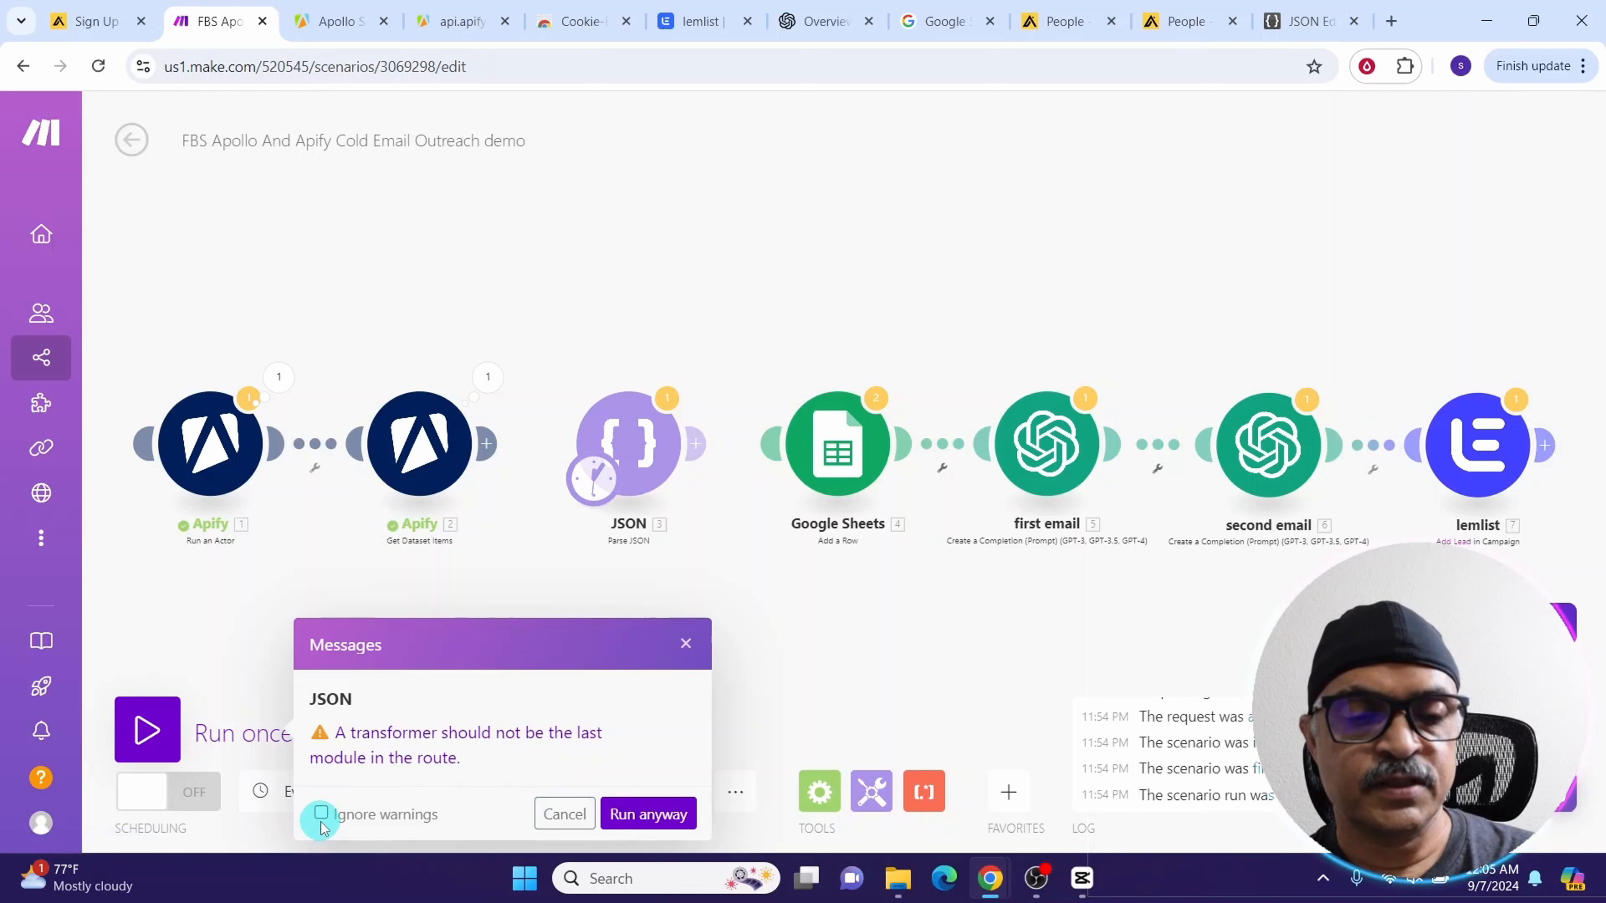
{"action": "left_click", "coordinate": [321, 813]}
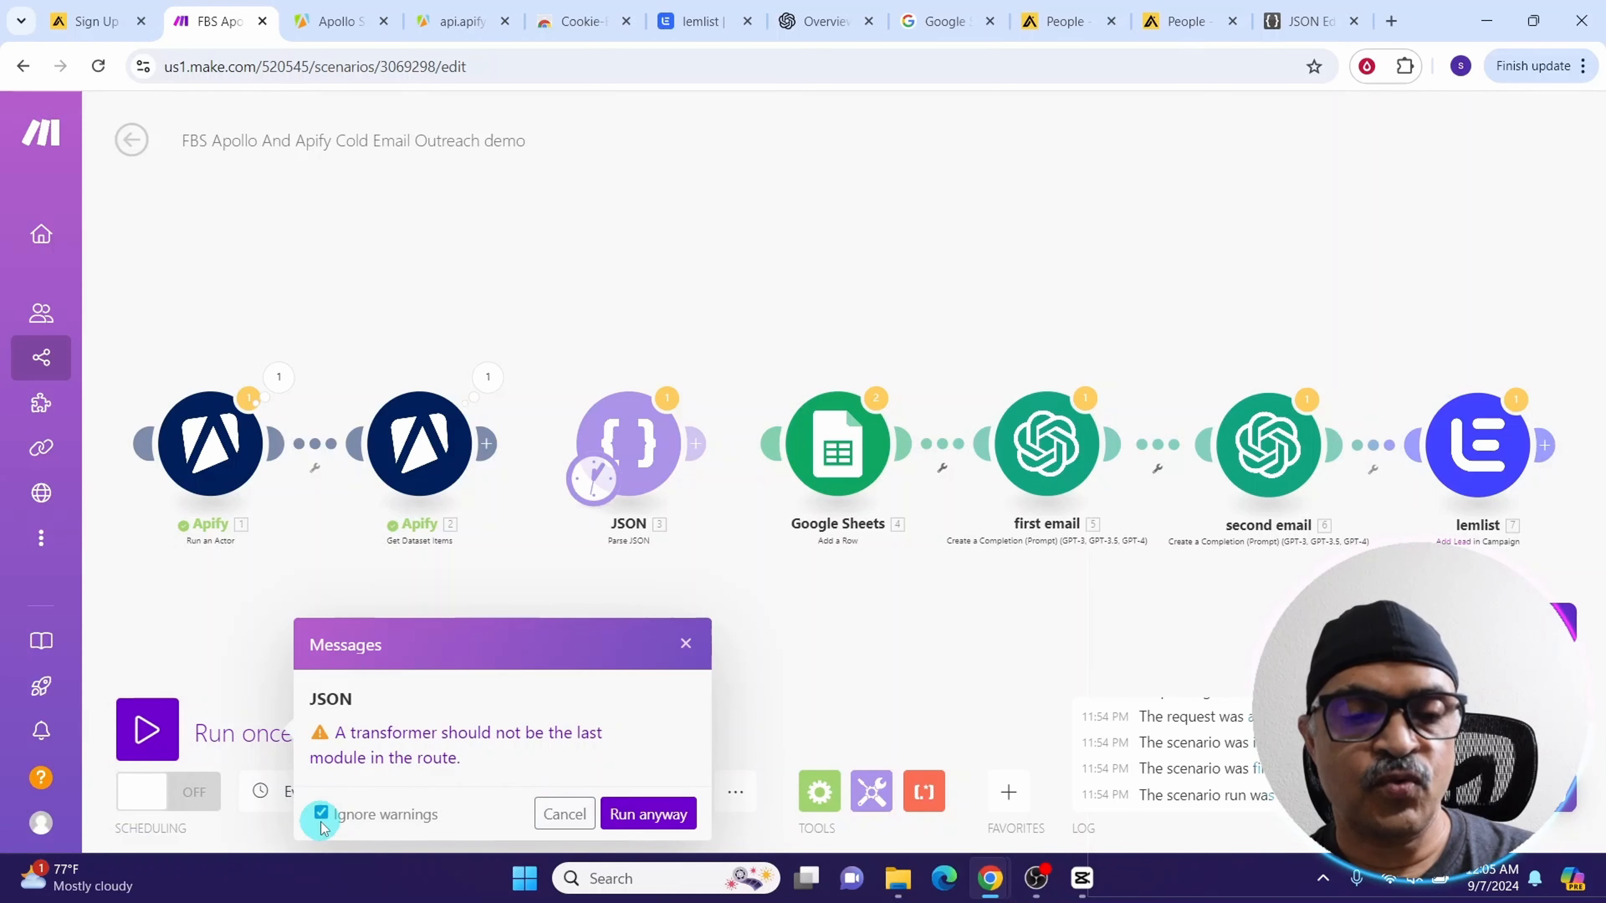
{"action": "left_click", "coordinate": [647, 816]}
{"action": "left_click", "coordinate": [667, 397]}
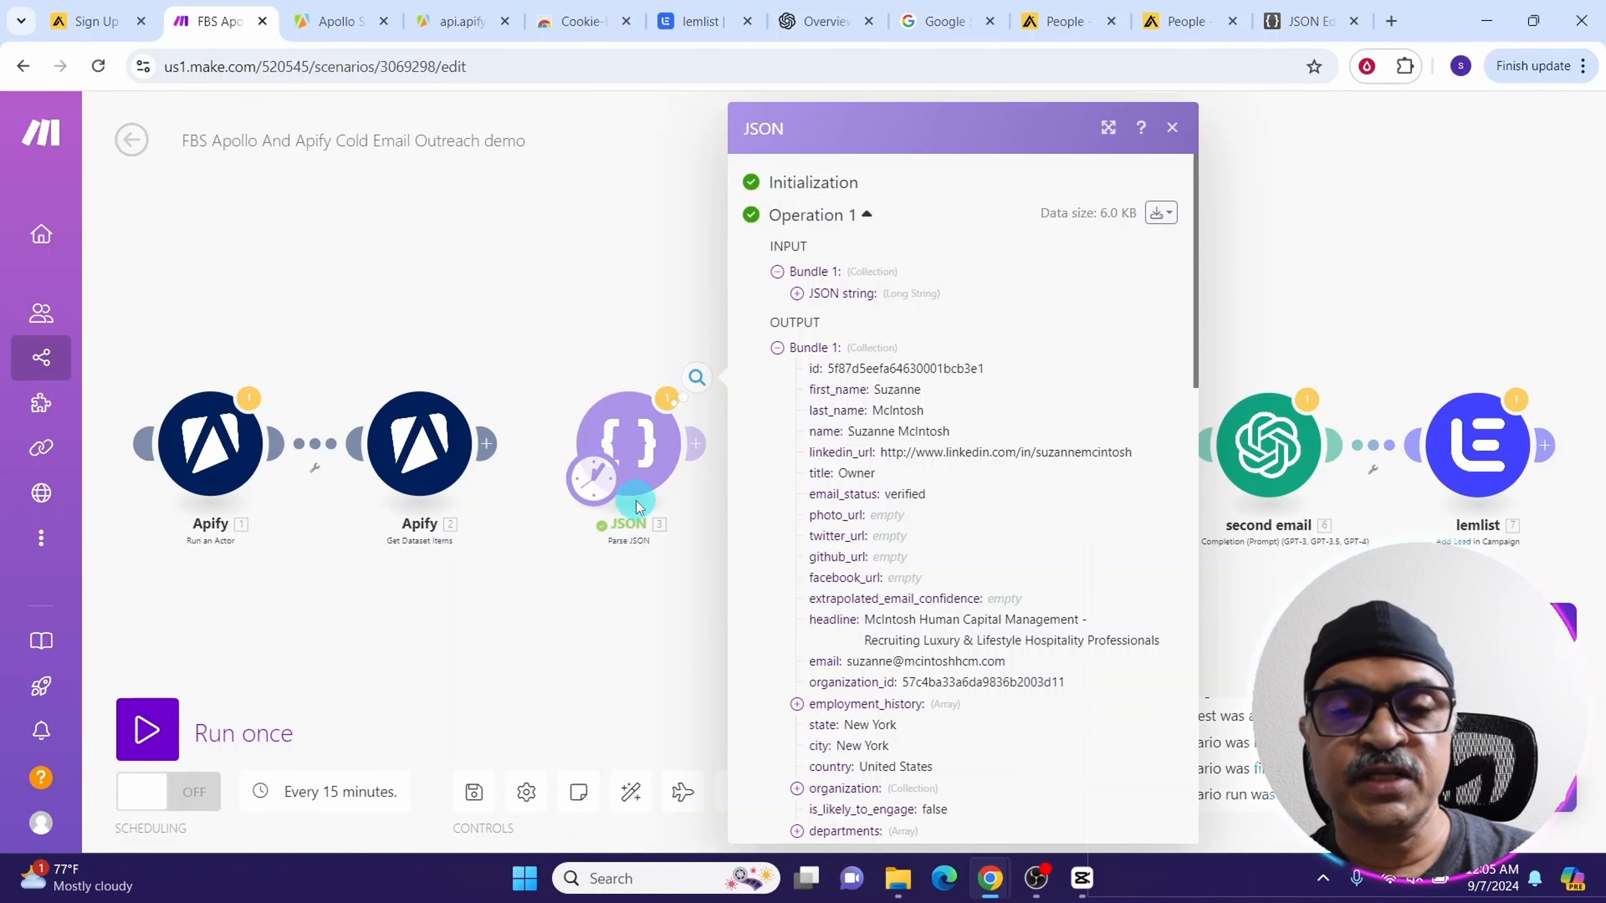
{"action": "left_click", "coordinate": [1172, 130]}
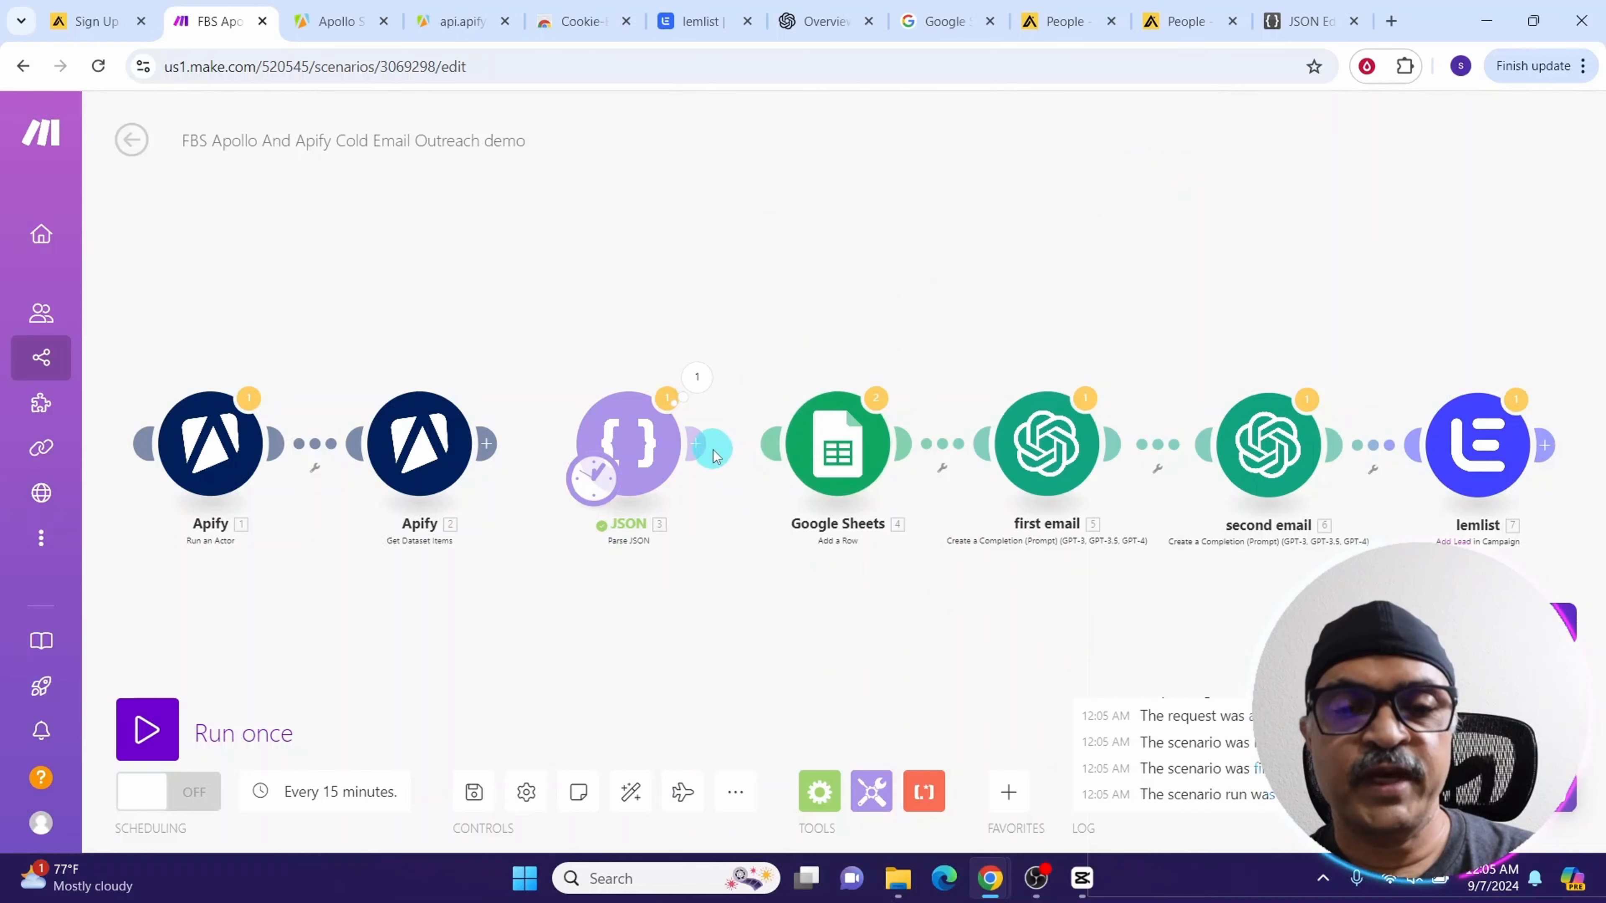
Reconnect the Google Sheets module after the JSON module and review its mapped column fields
{"action": "left_click_drag", "start_coordinate": [697, 447], "coordinate": [803, 448]}
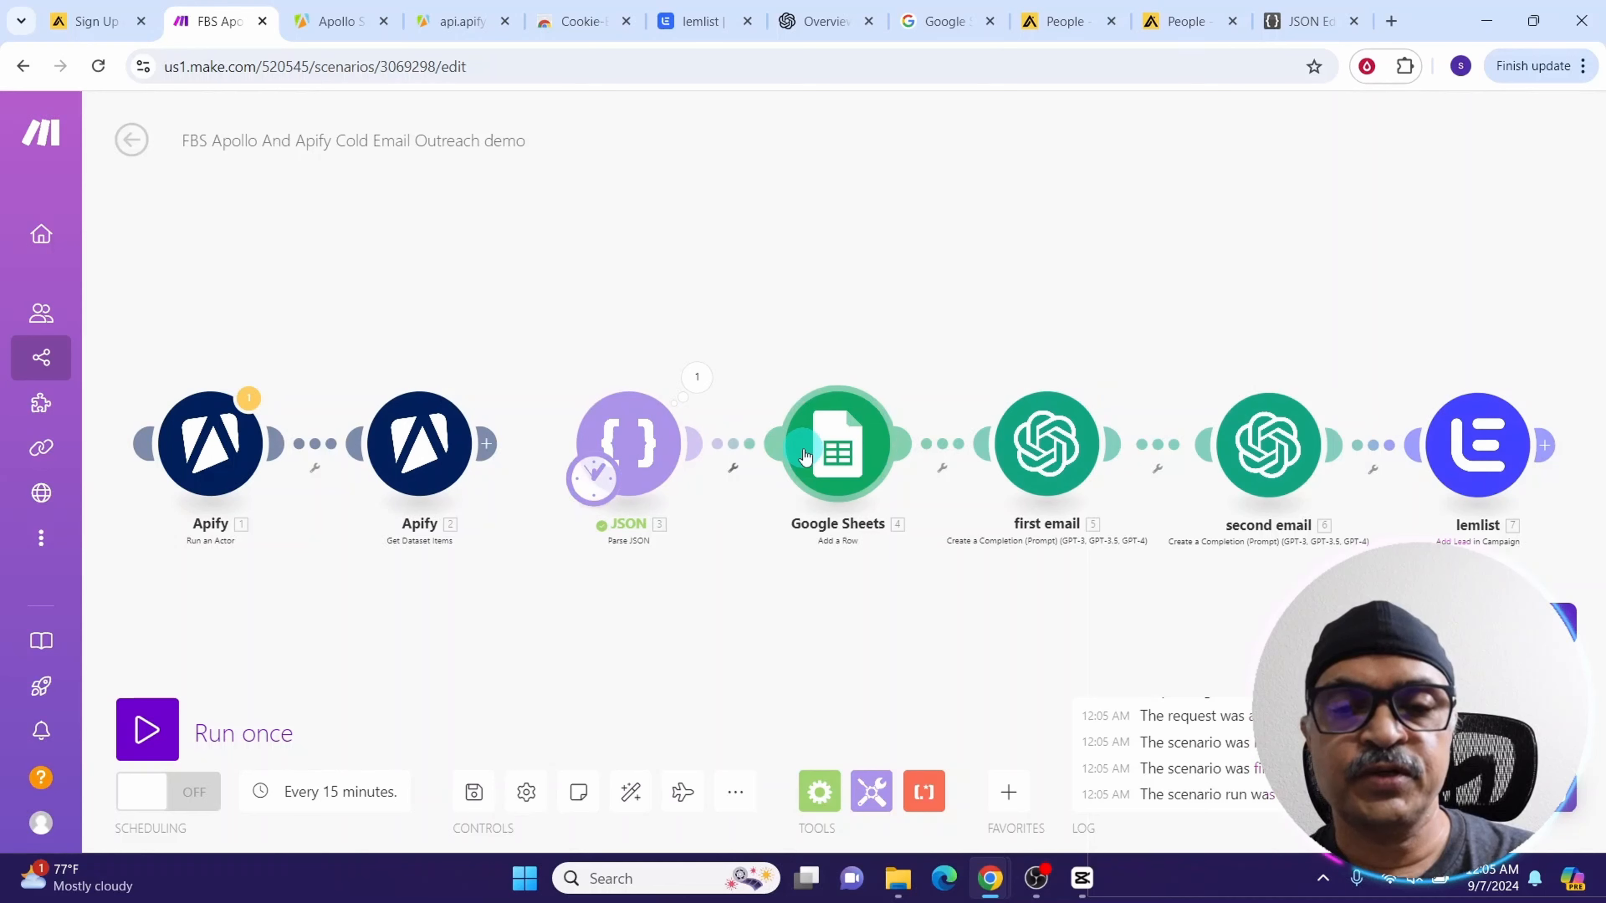
{"action": "left_click", "coordinate": [839, 465]}
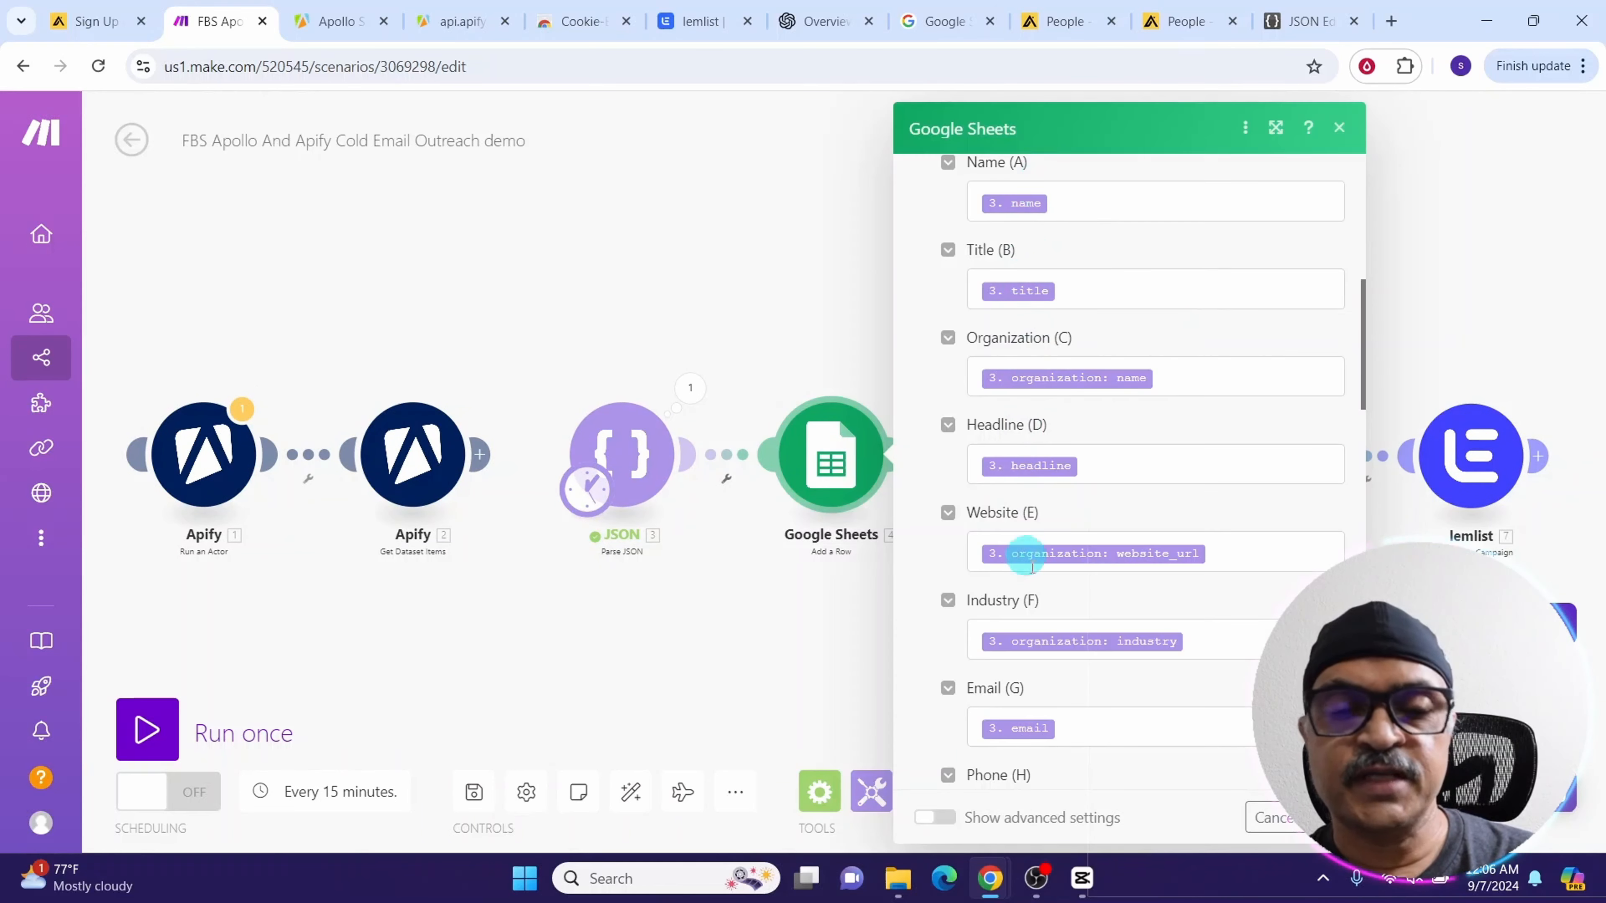
{"action": "left_click", "coordinate": [1079, 202]}
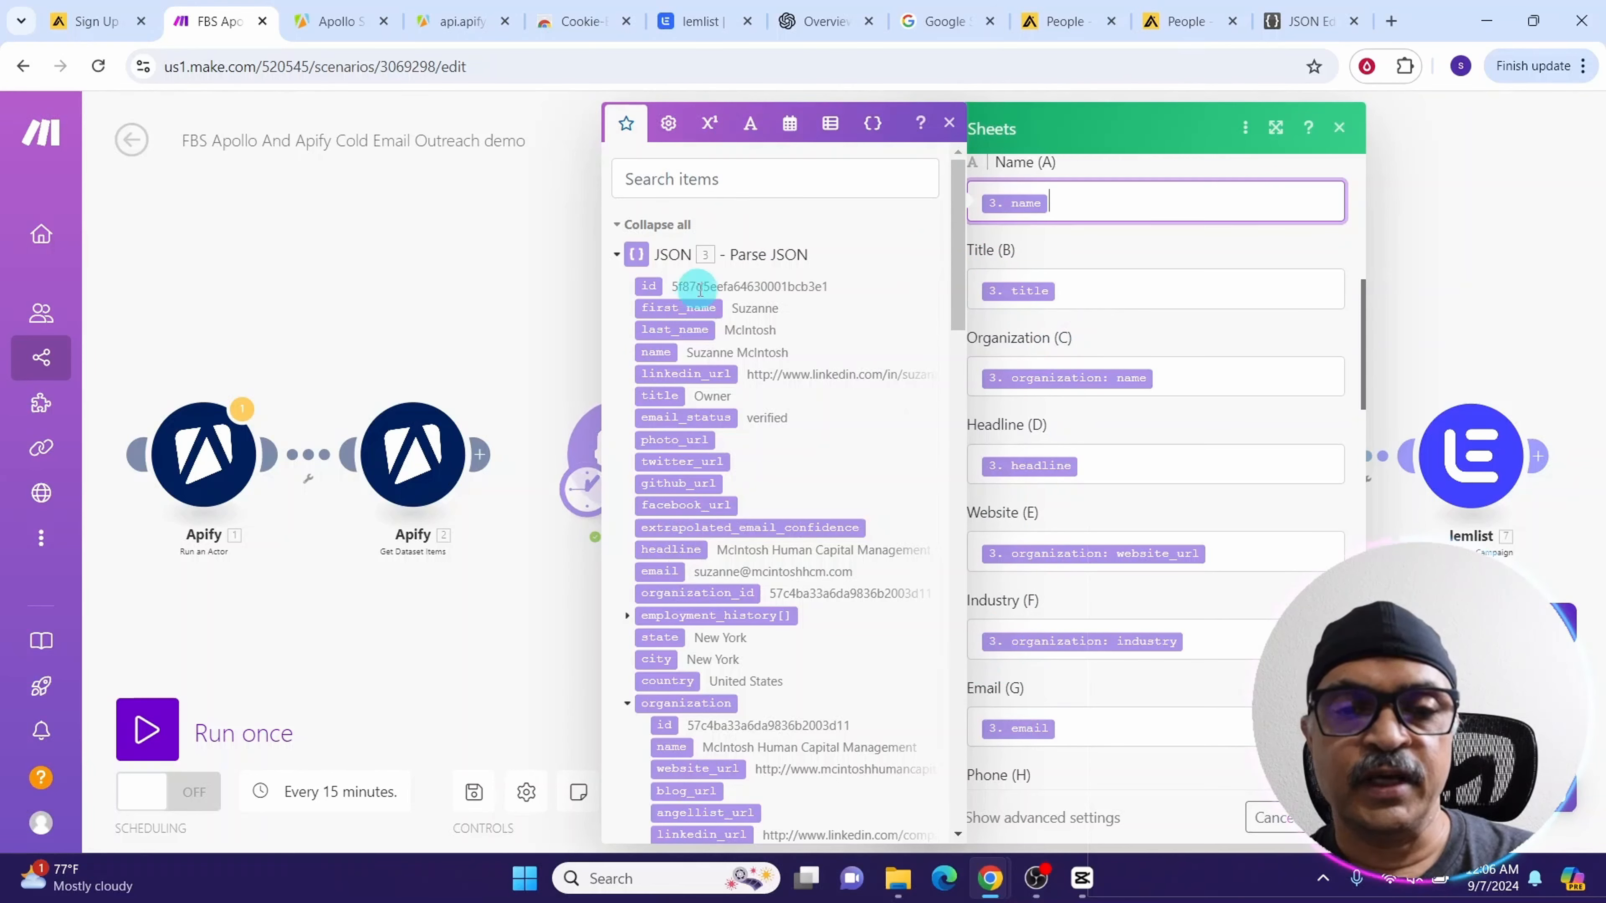
{"action": "key", "text": "Escape"}
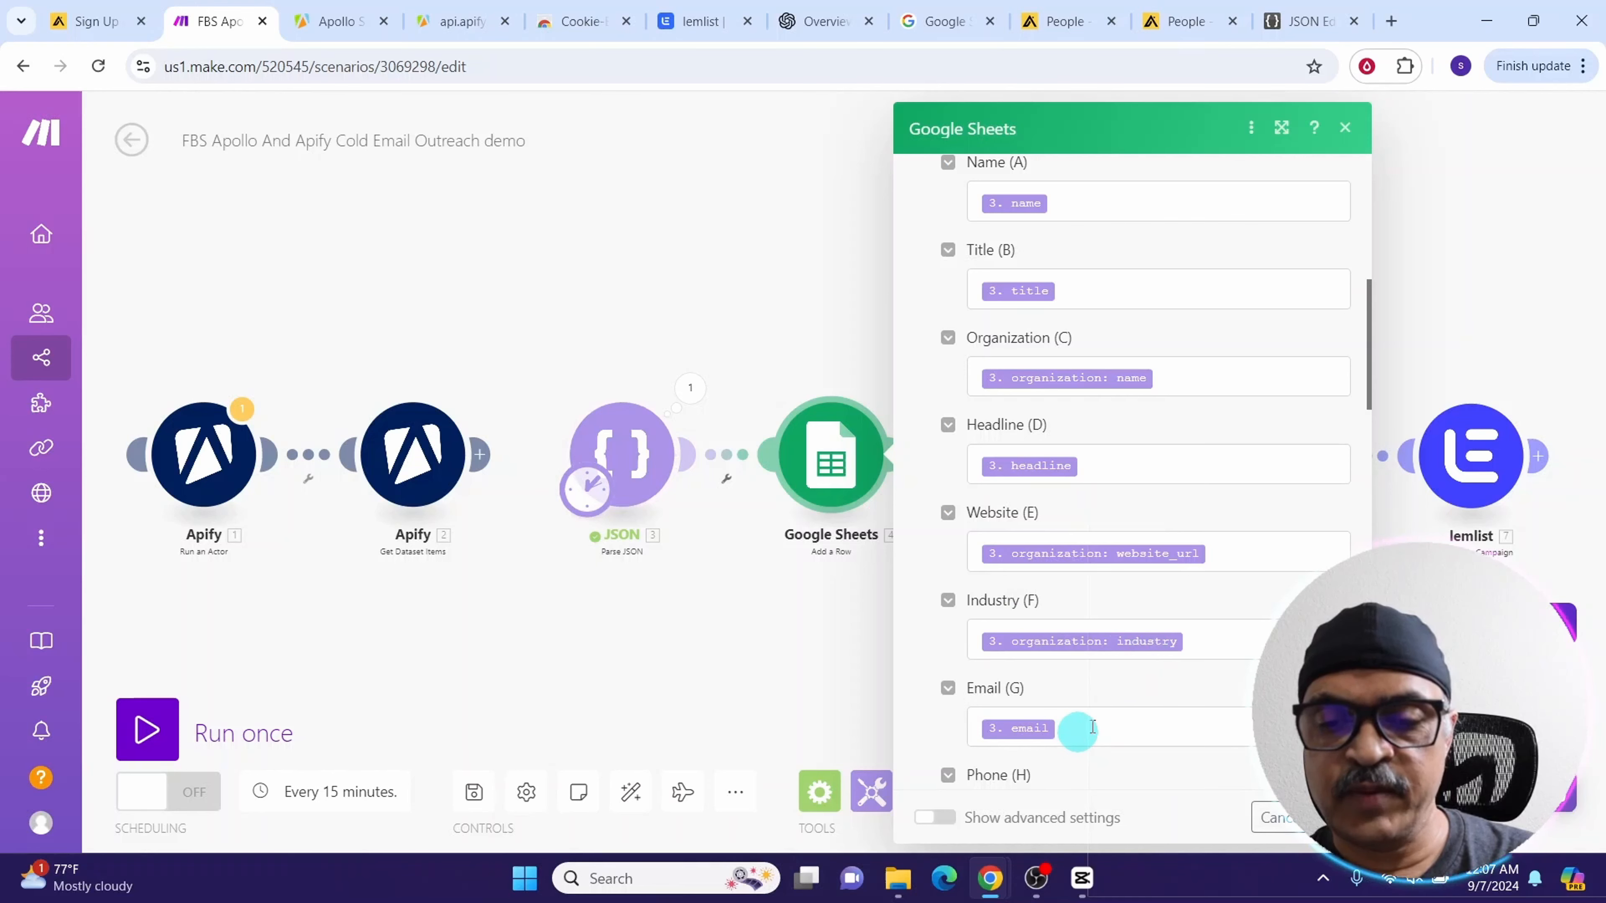
{"action": "scroll", "coordinate": [1081, 442], "scroll_direction": "down", "scroll_amount": 5}
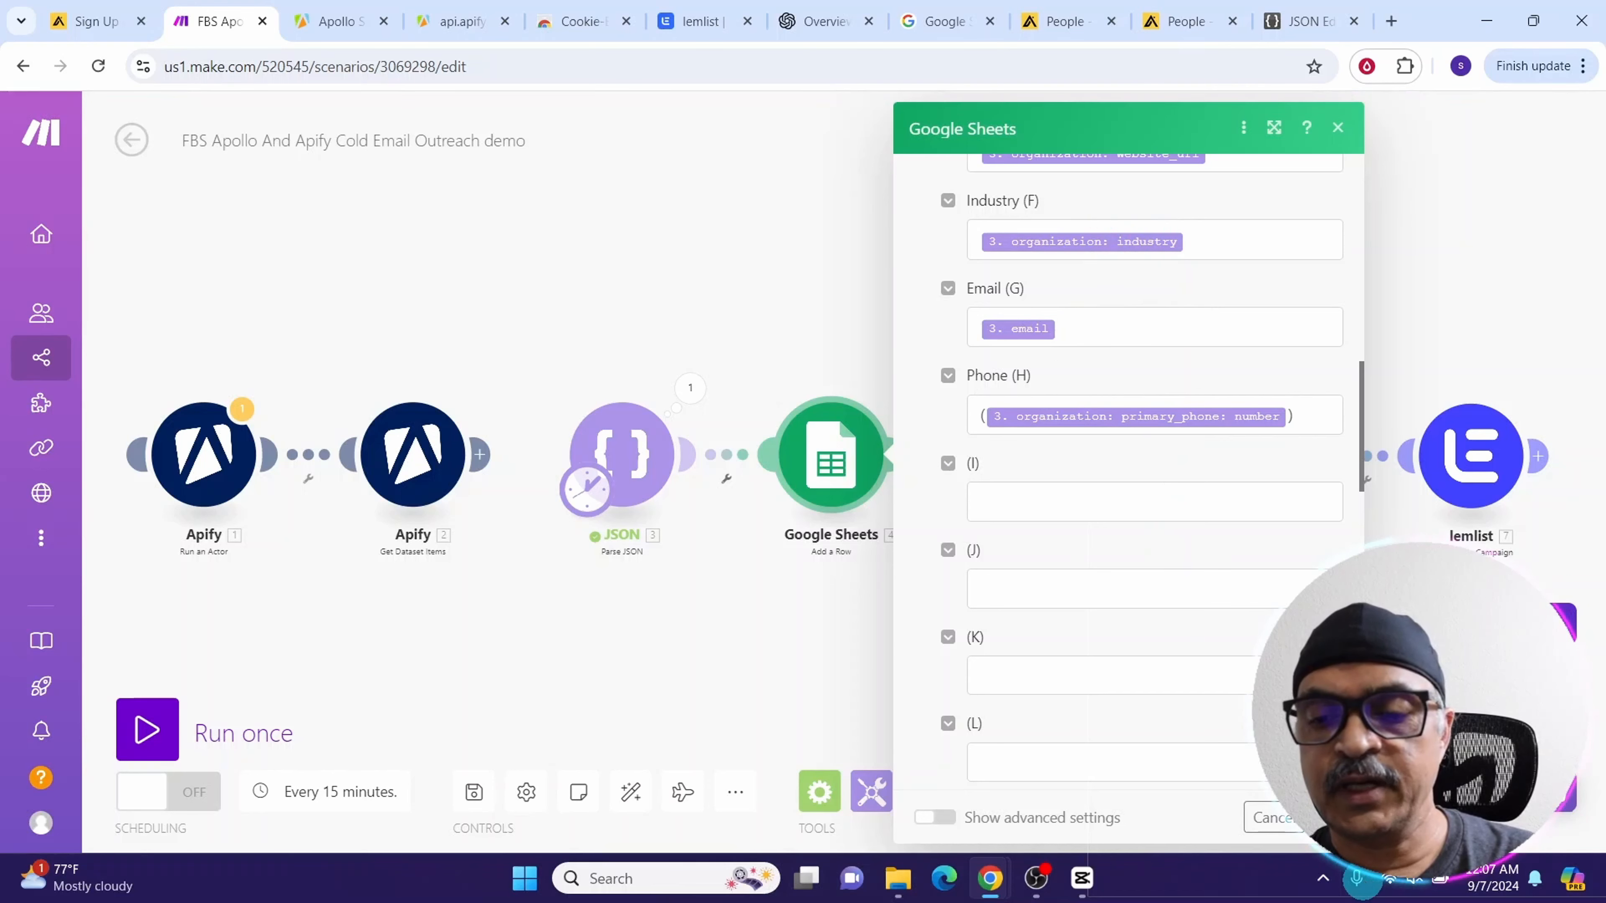
{"action": "left_click", "coordinate": [860, 344]}
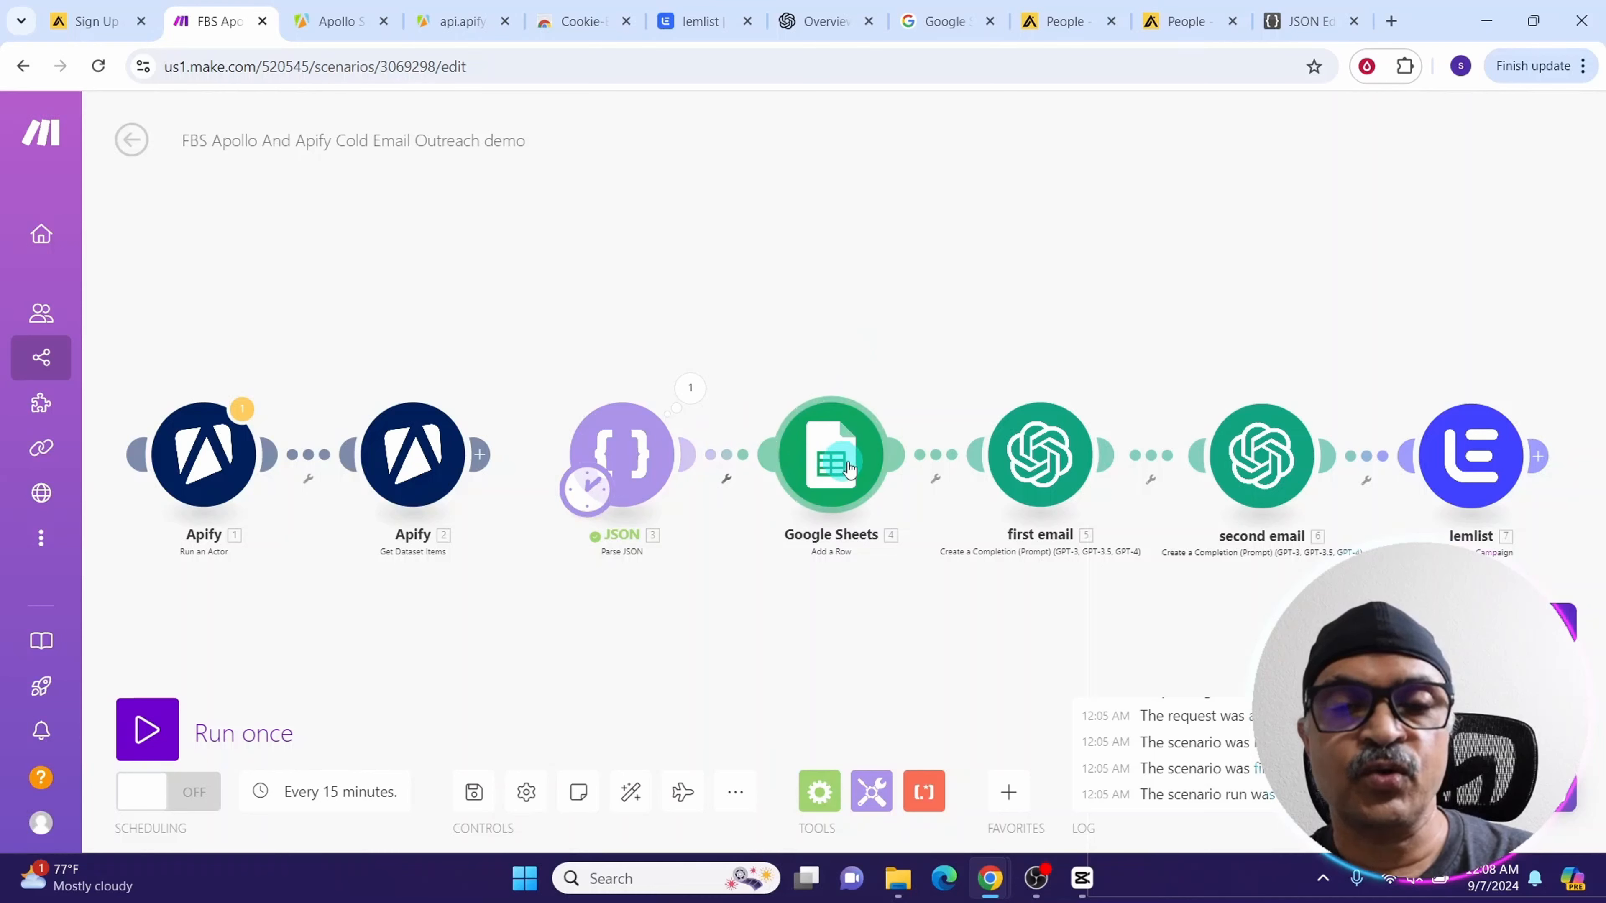
Unlink the first email module from the Google Sheets module
{"action": "right_click", "coordinate": [948, 460]}
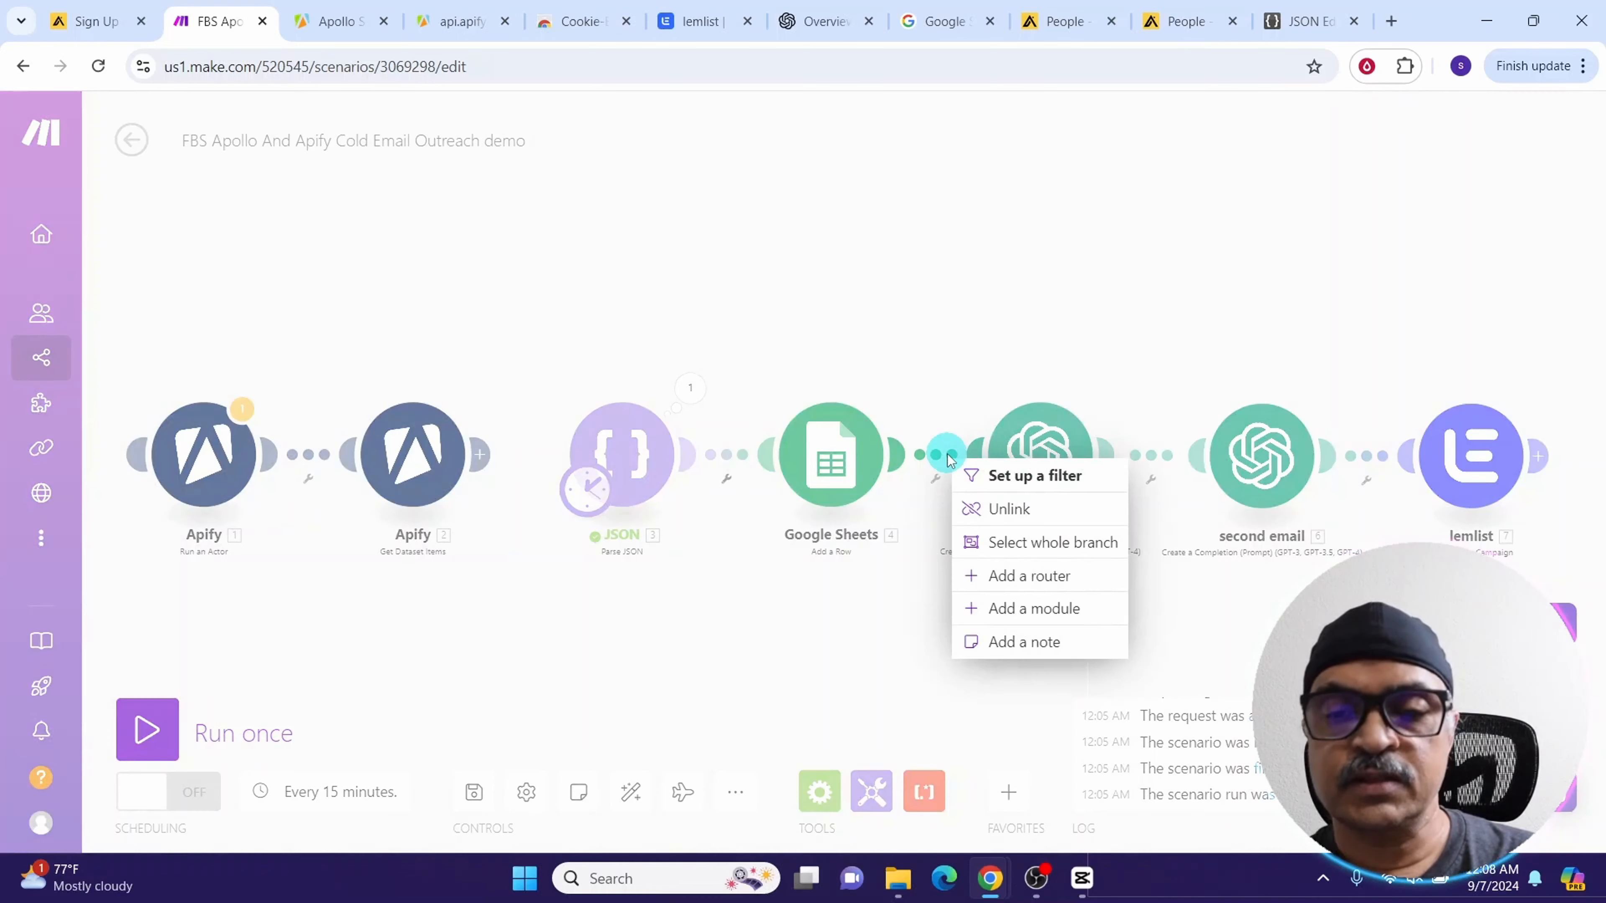
{"action": "left_click", "coordinate": [1012, 512]}
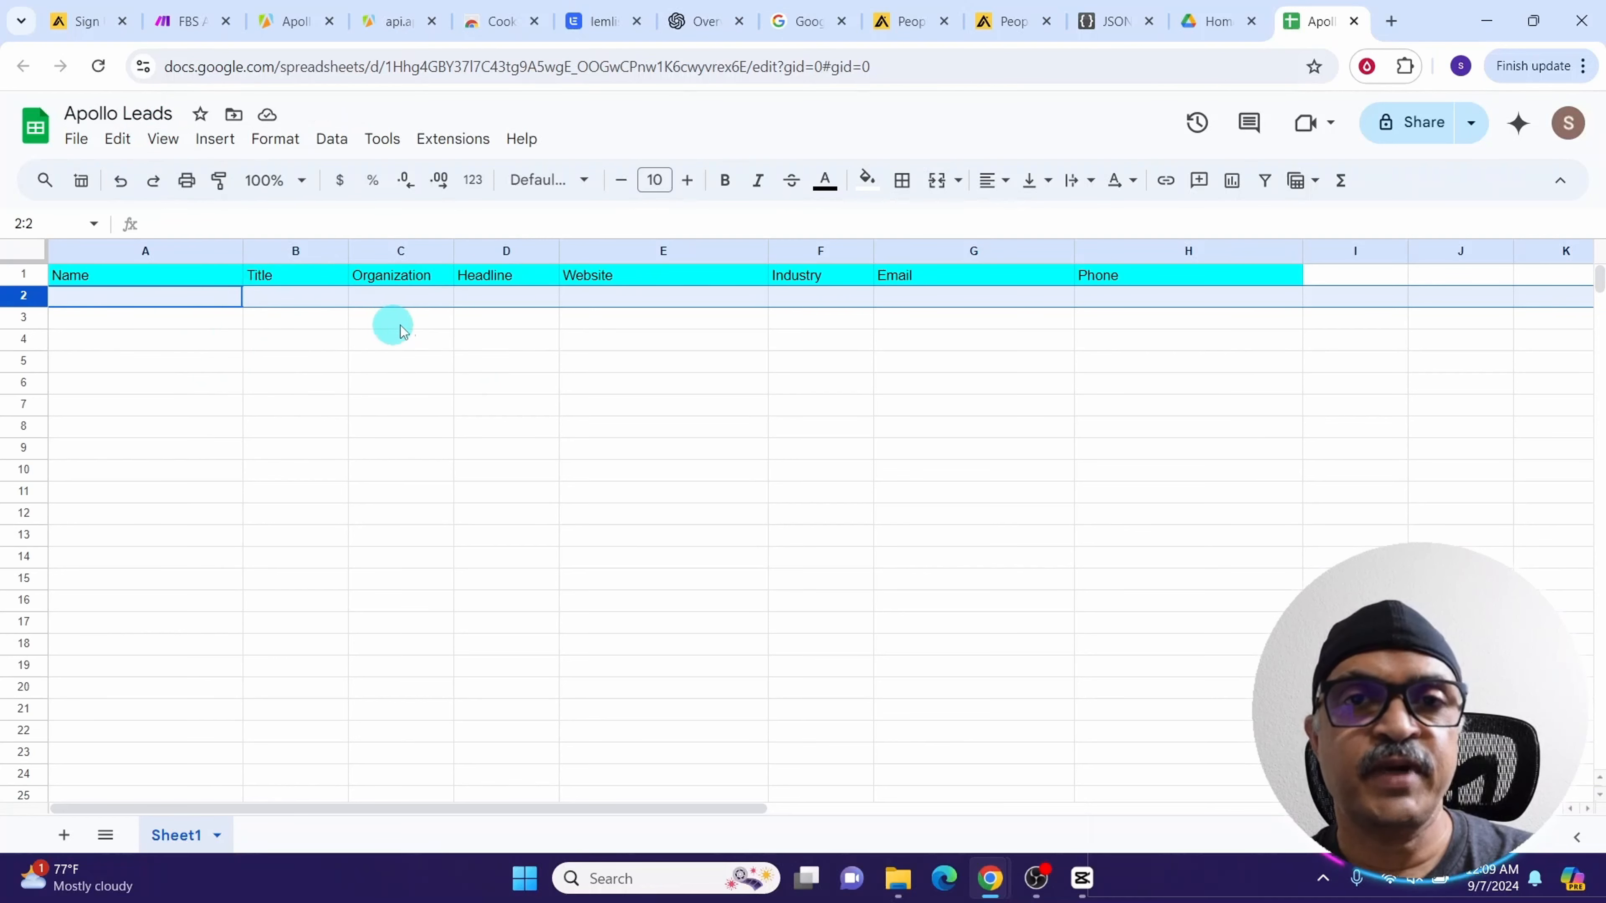
Run the scenario once and check the new lead row in the Apollo Leads spreadsheet
{"action": "left_click", "coordinate": [179, 26]}
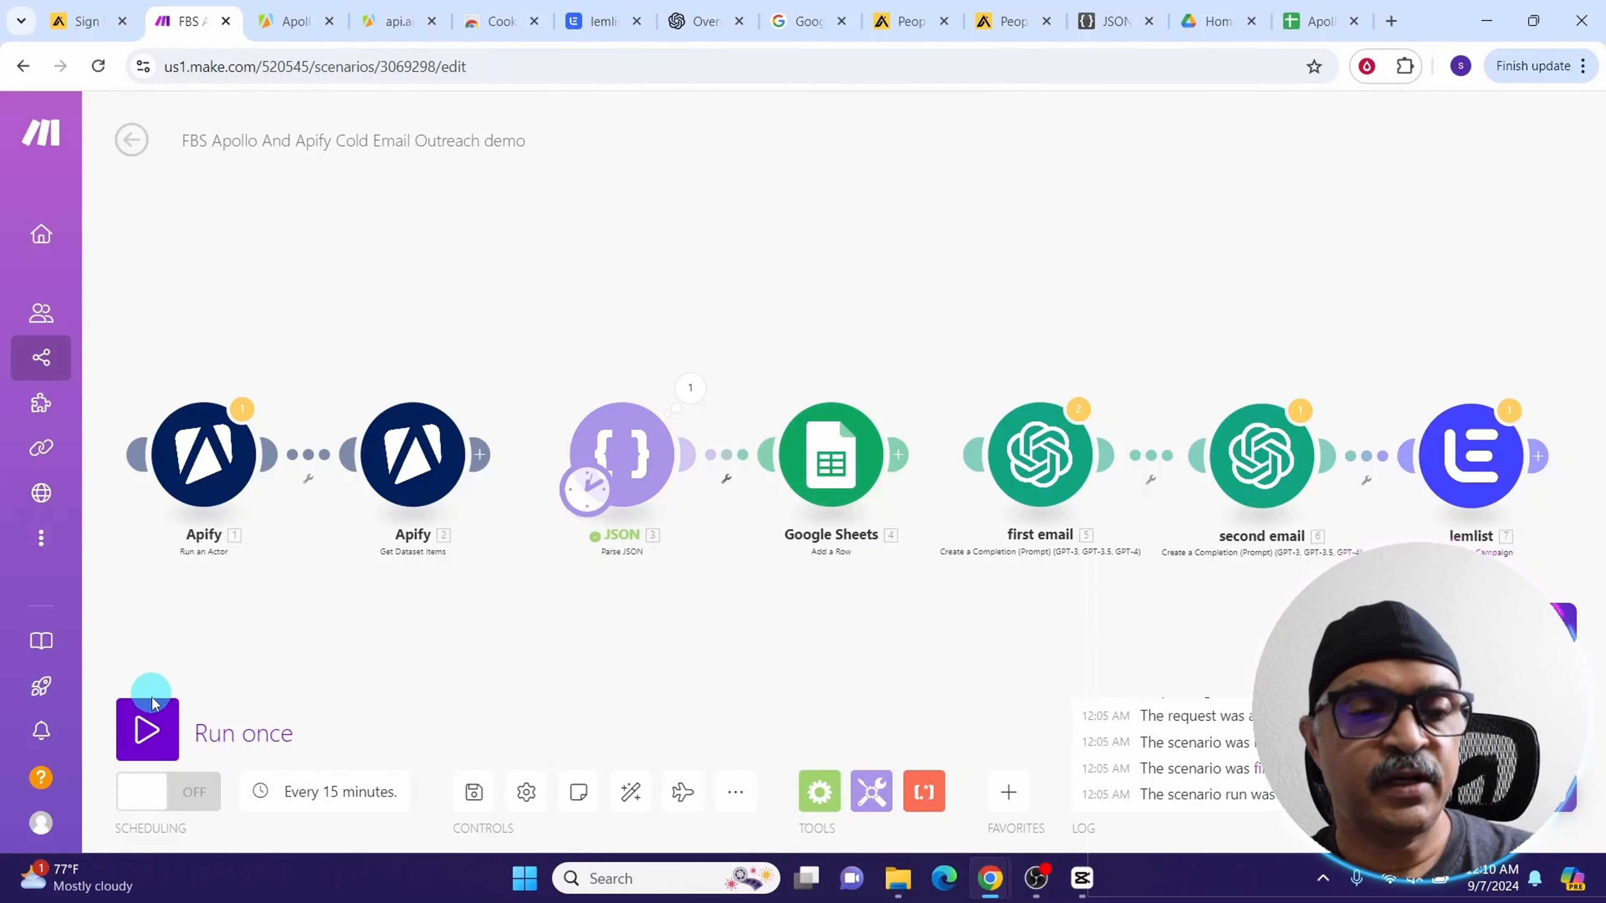
{"action": "left_click", "coordinate": [147, 731]}
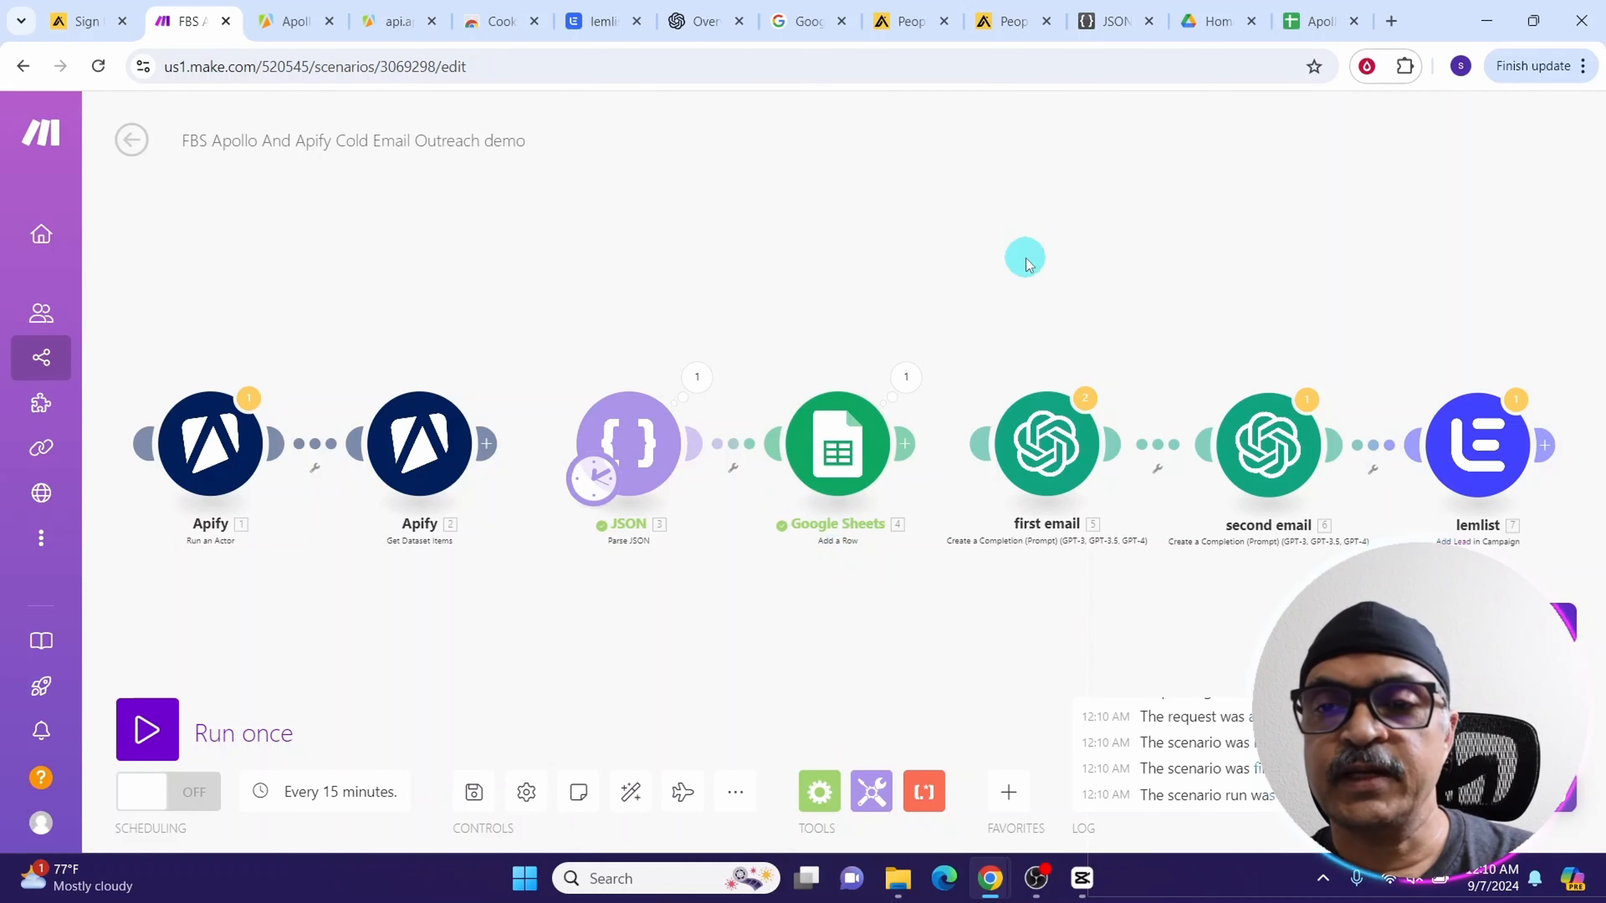
{"action": "left_click", "coordinate": [1294, 21]}
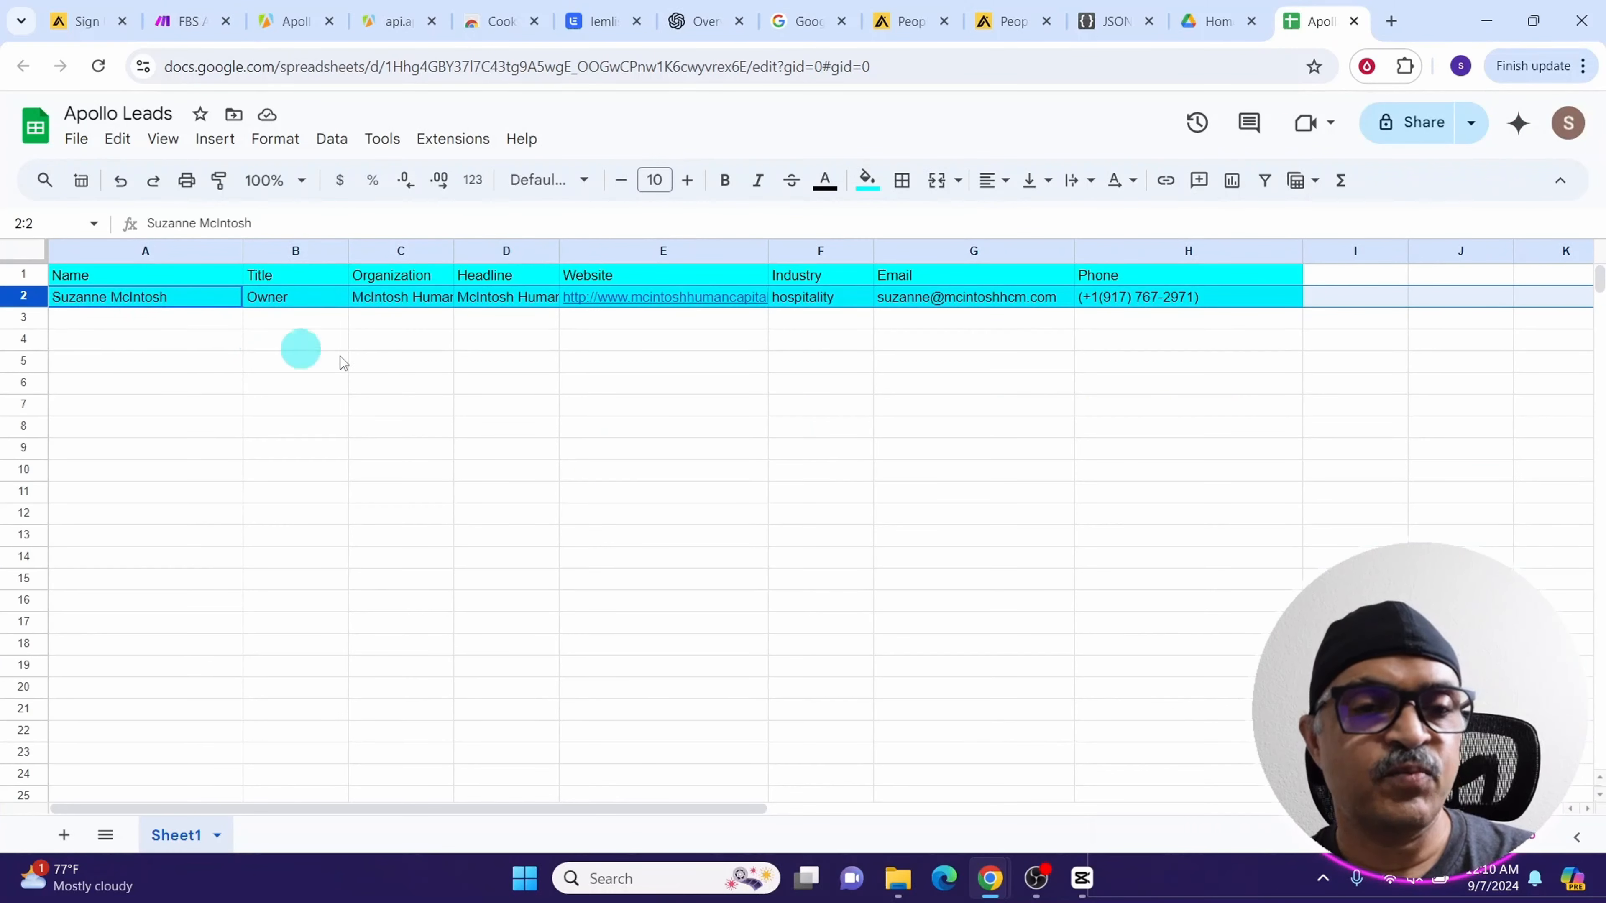
{"action": "left_click", "coordinate": [187, 21]}
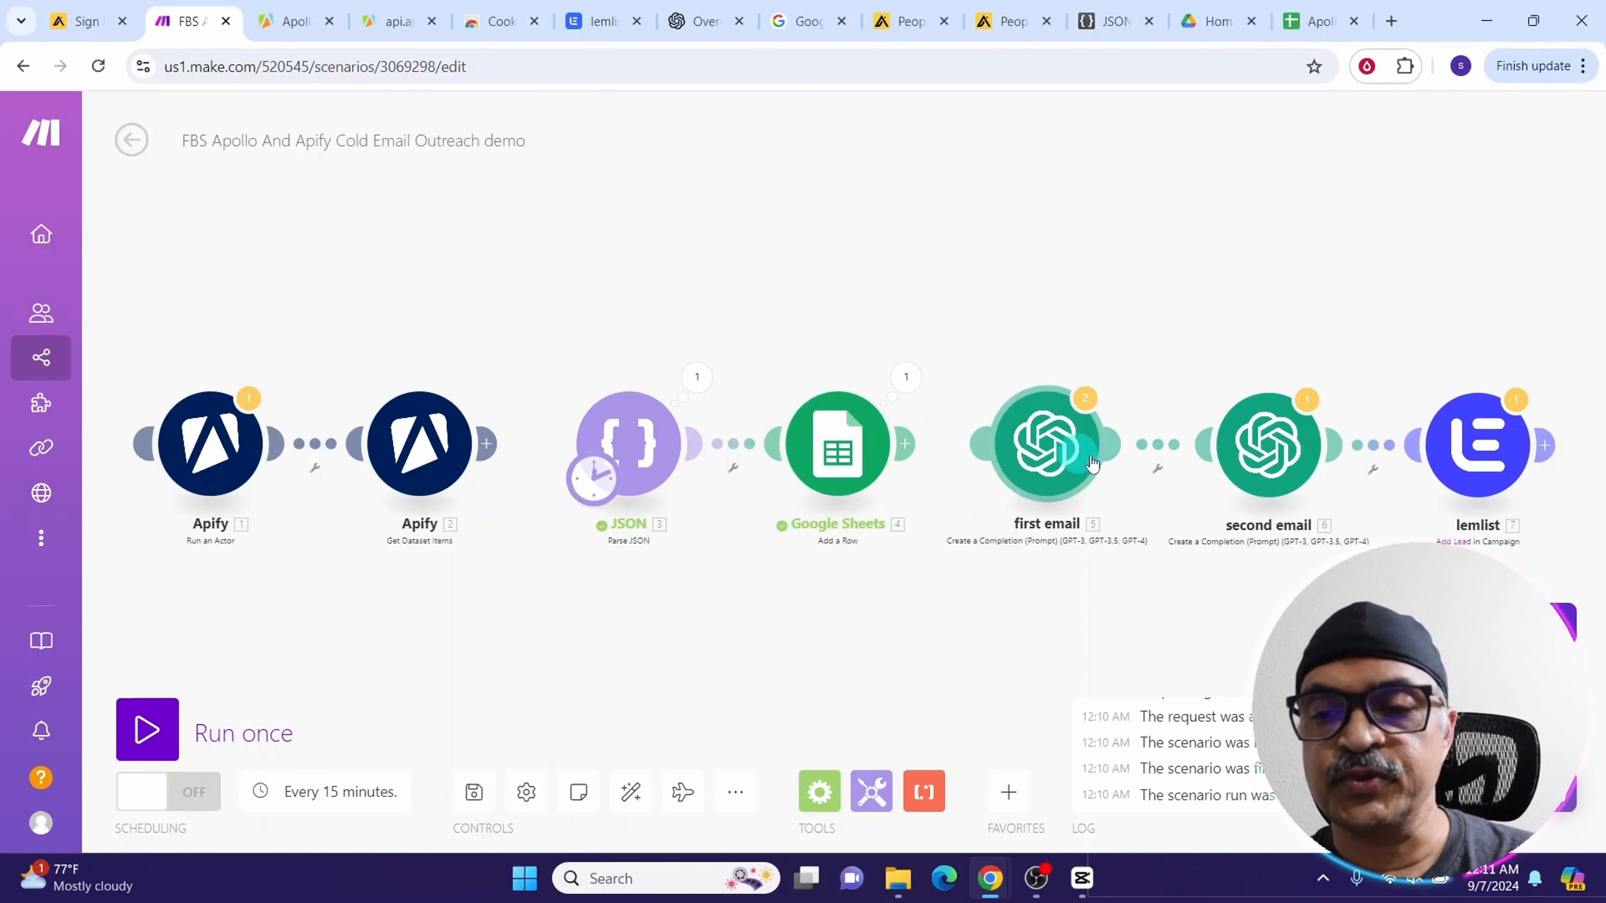
Reconnect the first email module after Google Sheets and review its model, prompt messages and max tokens
{"action": "left_click", "coordinate": [907, 450]}
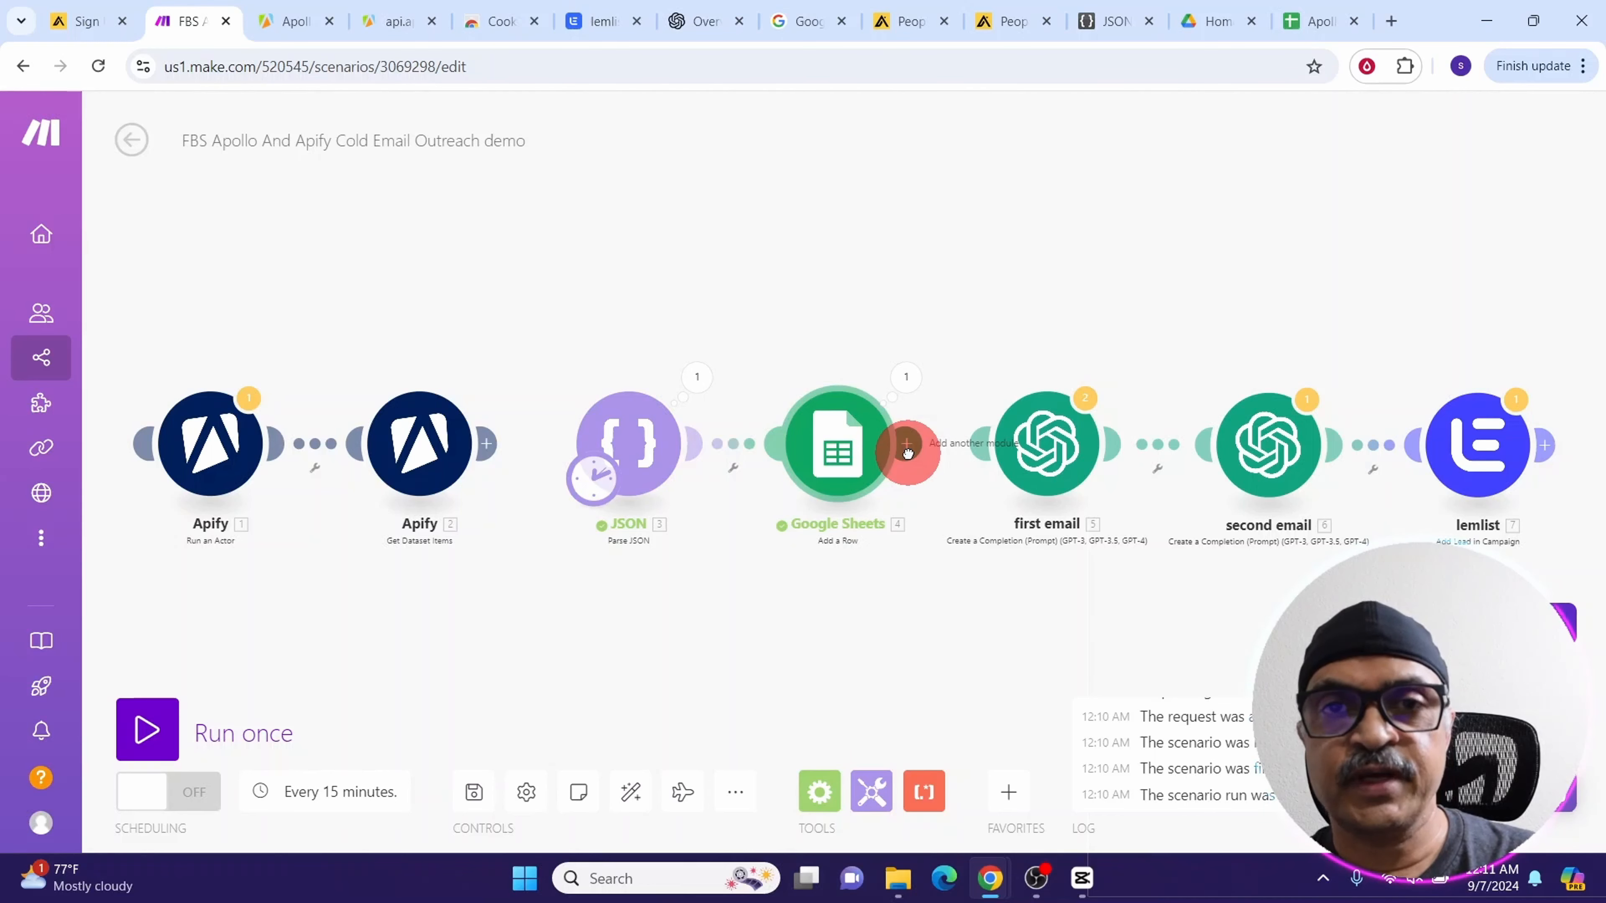
{"action": "left_click_drag", "start_coordinate": [907, 451], "coordinate": [1047, 428]}
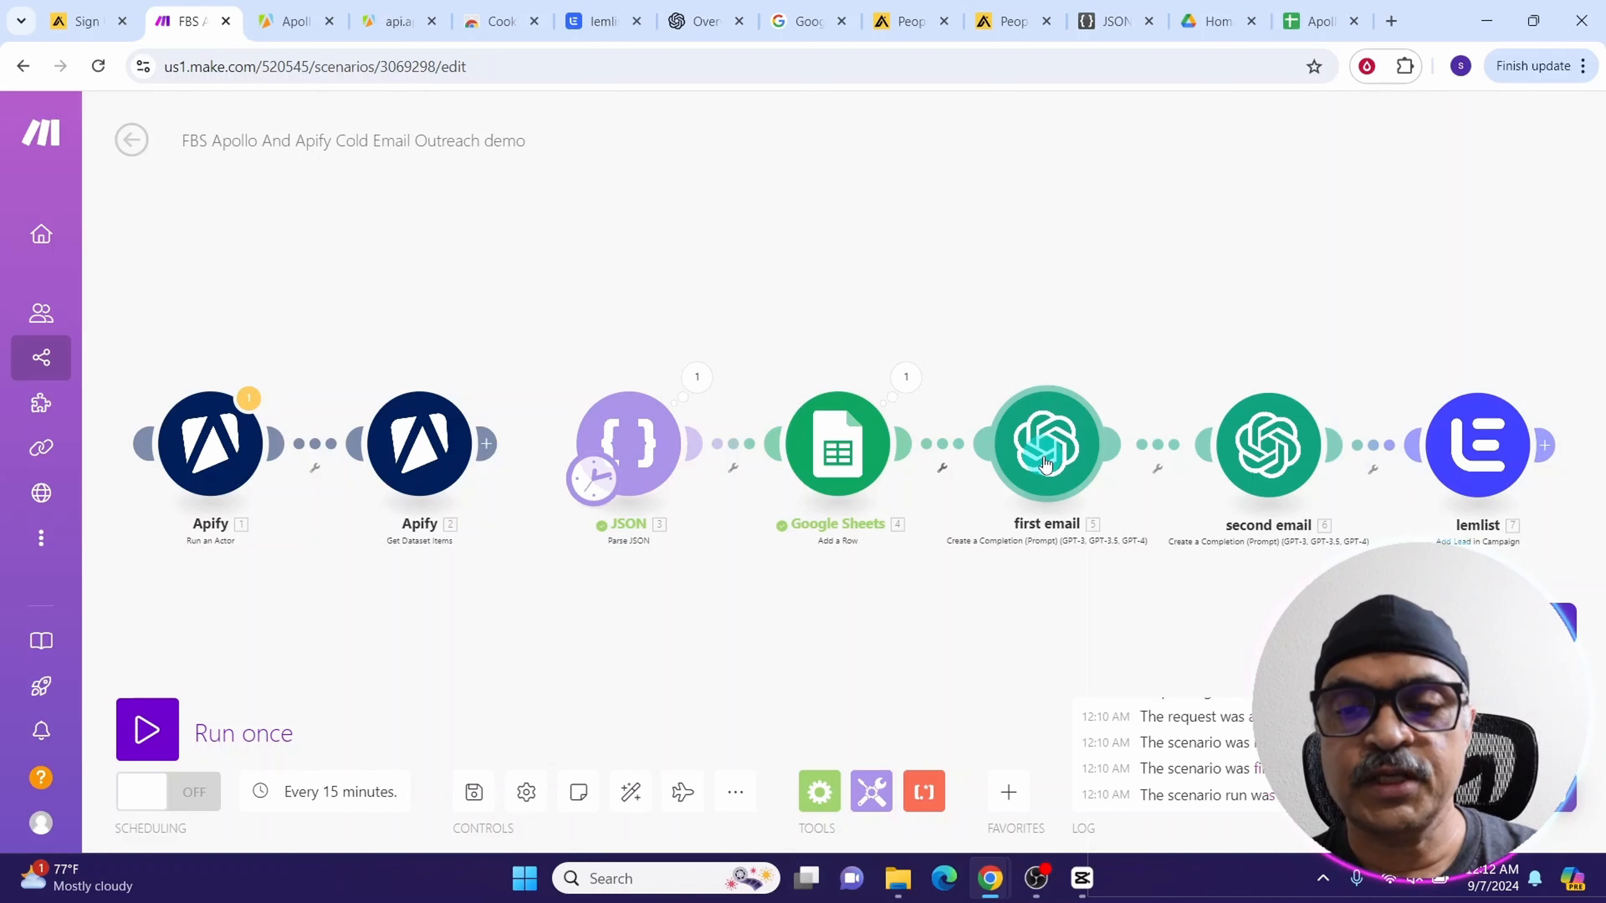
{"action": "left_click", "coordinate": [1048, 430]}
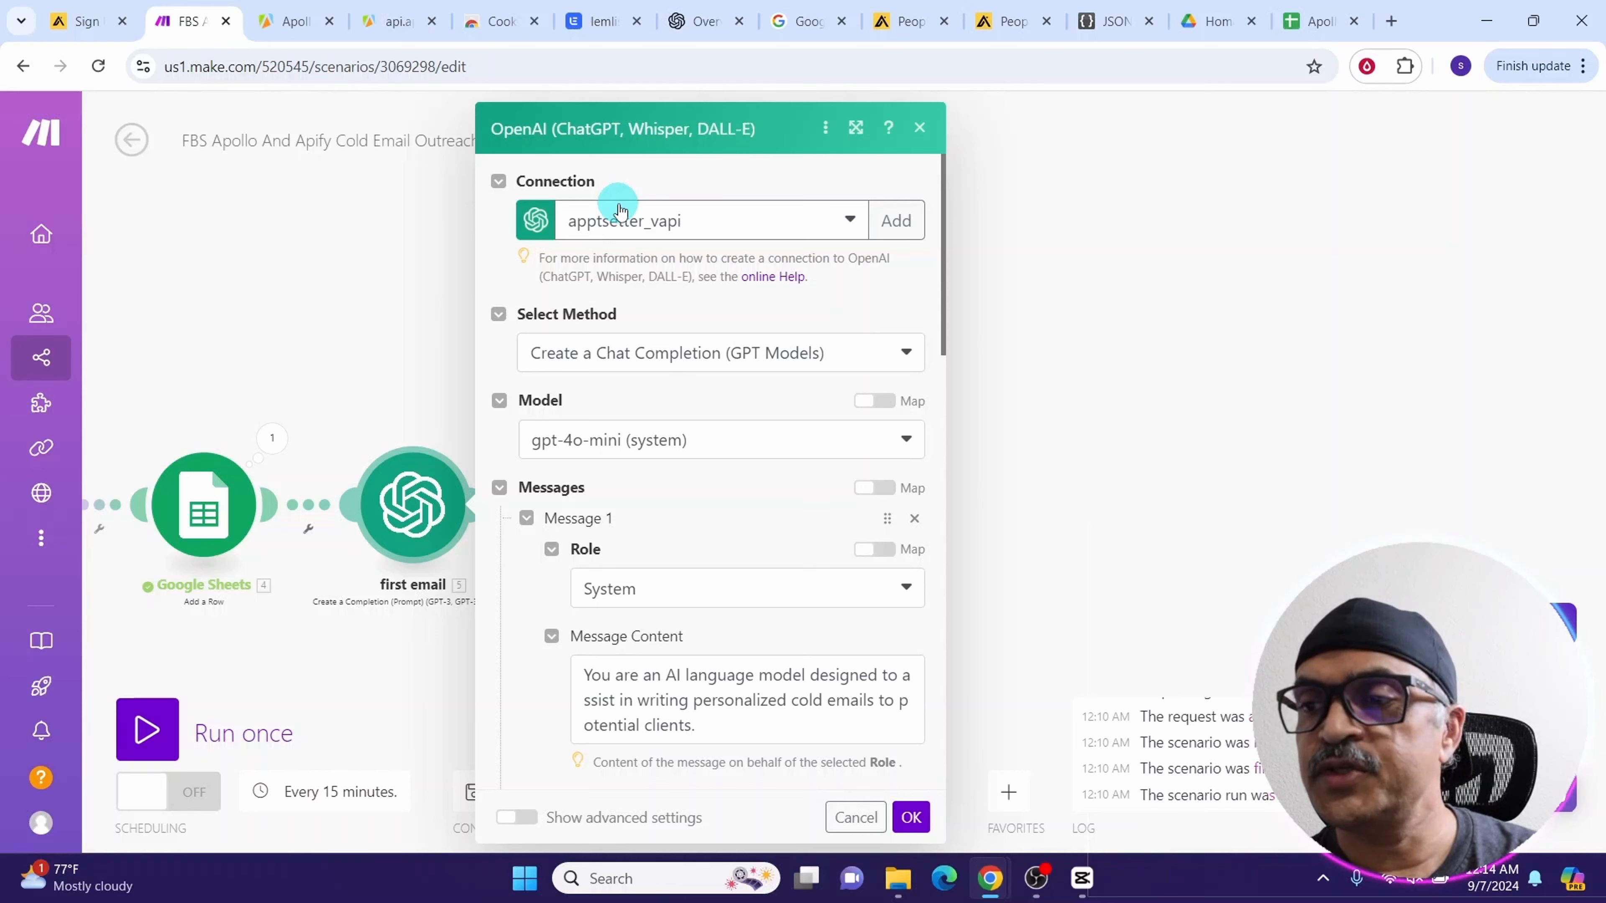
{"action": "left_click", "coordinate": [896, 220]}
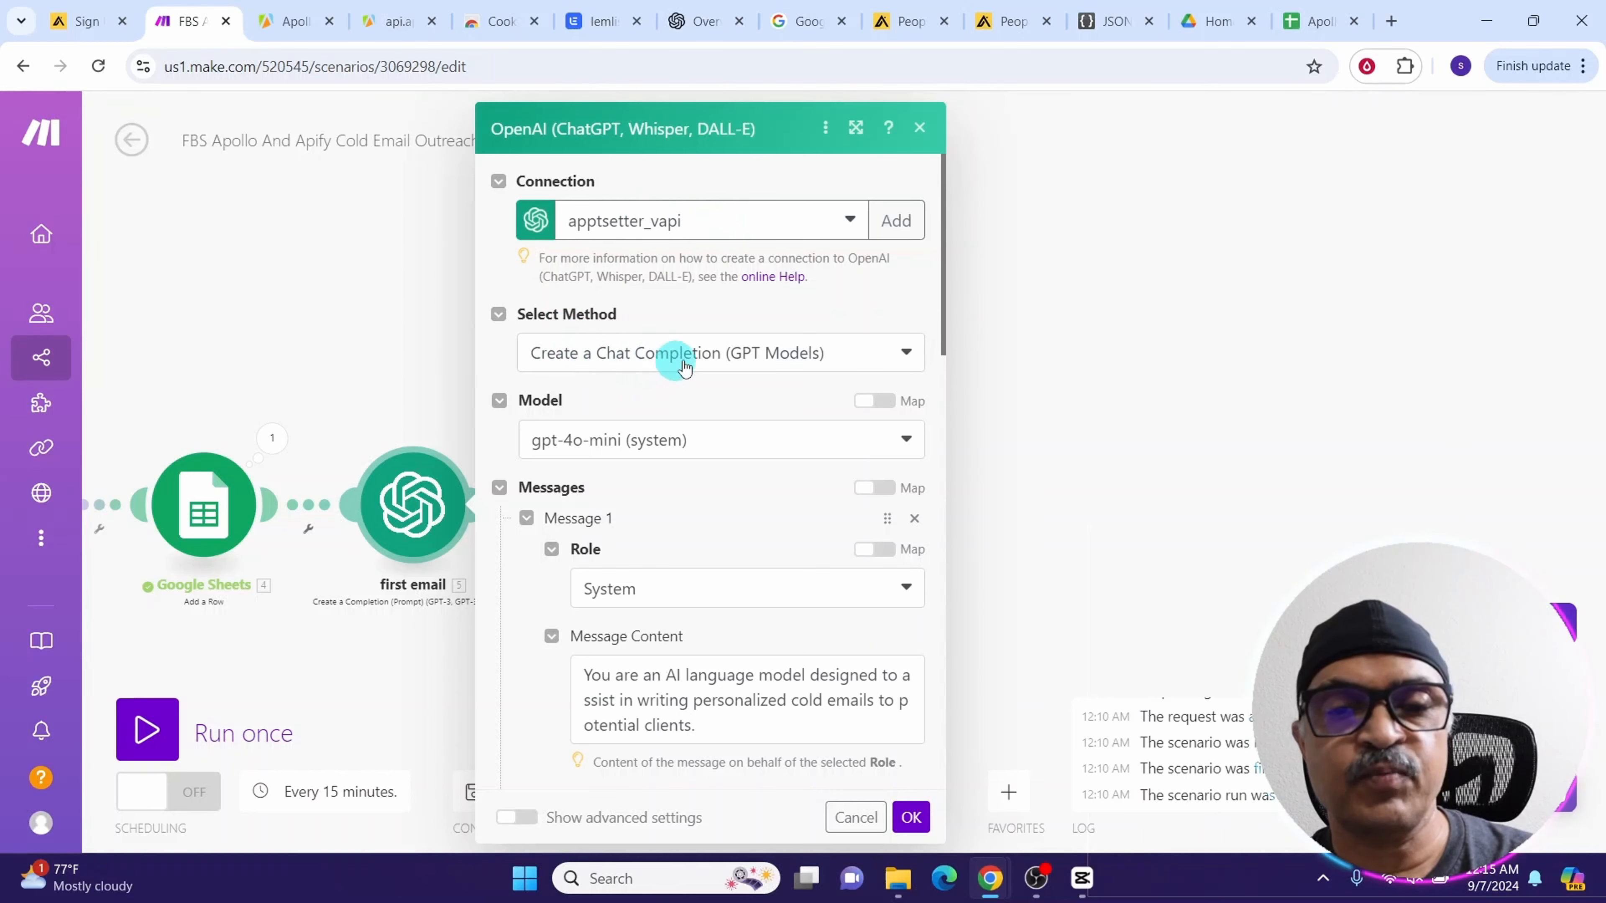
{"action": "left_click", "coordinate": [905, 440]}
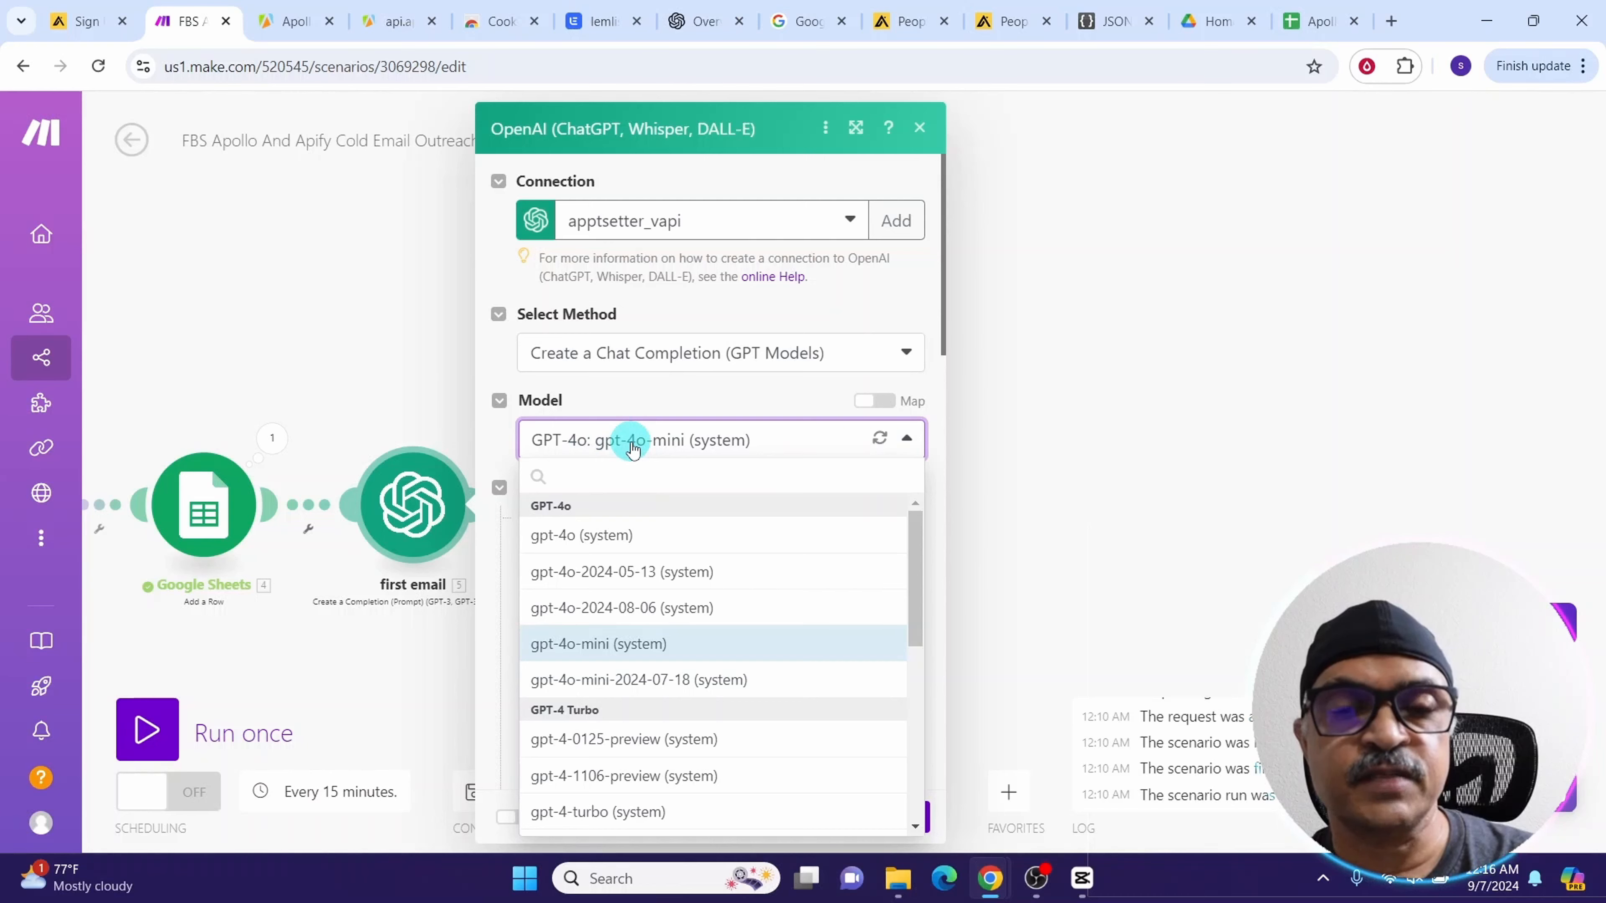
{"action": "scroll", "coordinate": [632, 448], "scroll_direction": "down", "scroll_amount": 5}
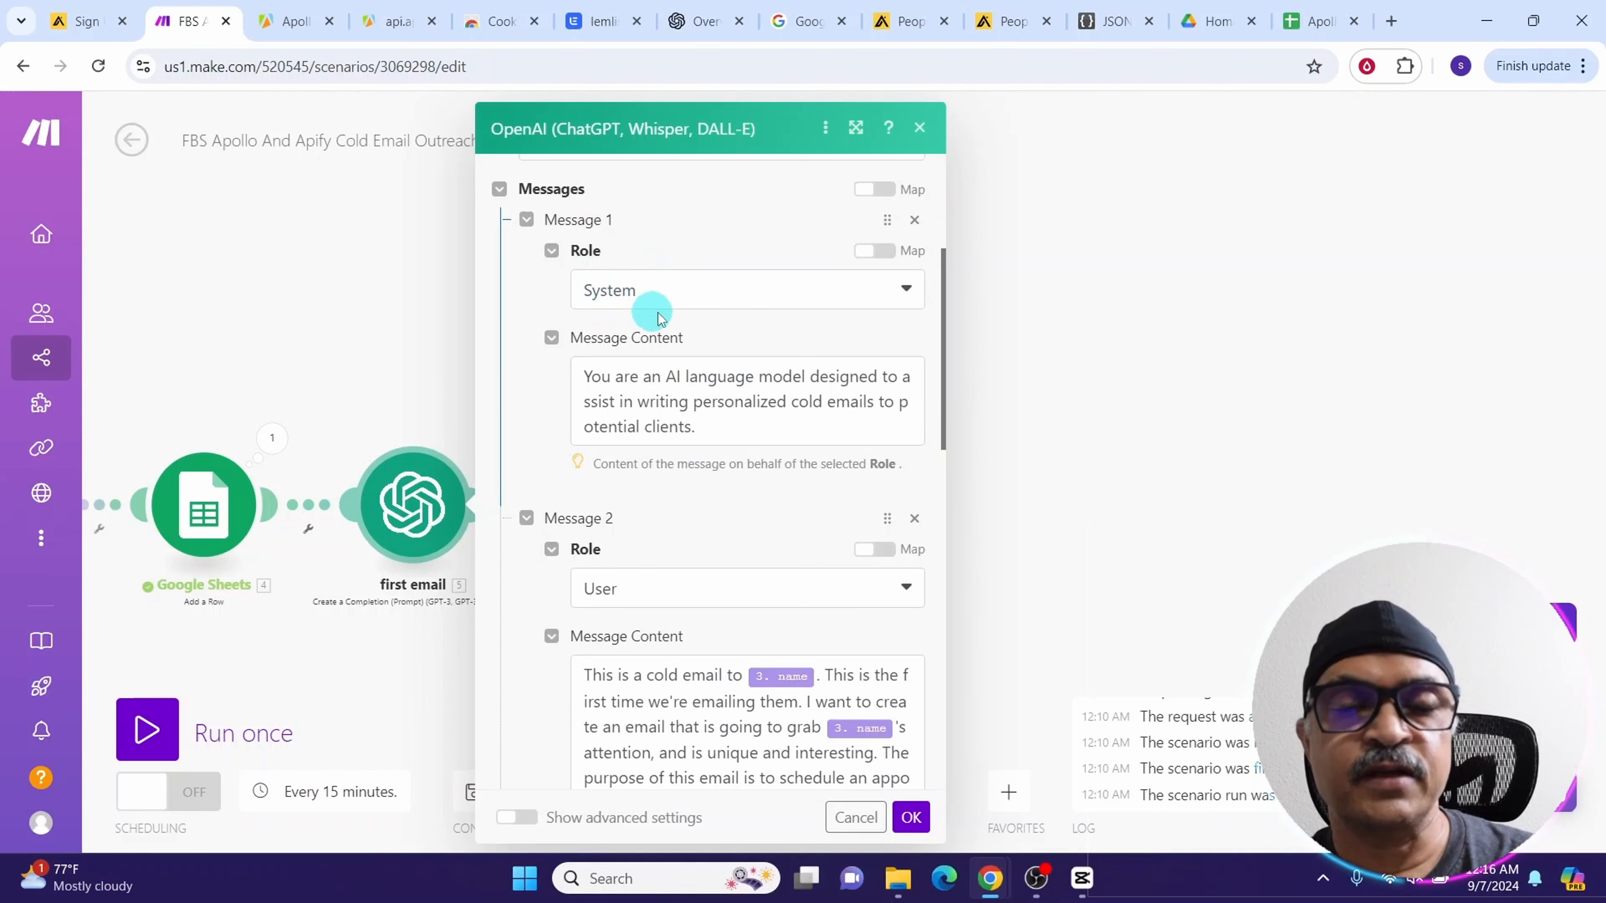
{"action": "scroll", "coordinate": [630, 207], "scroll_direction": "down", "scroll_amount": 3}
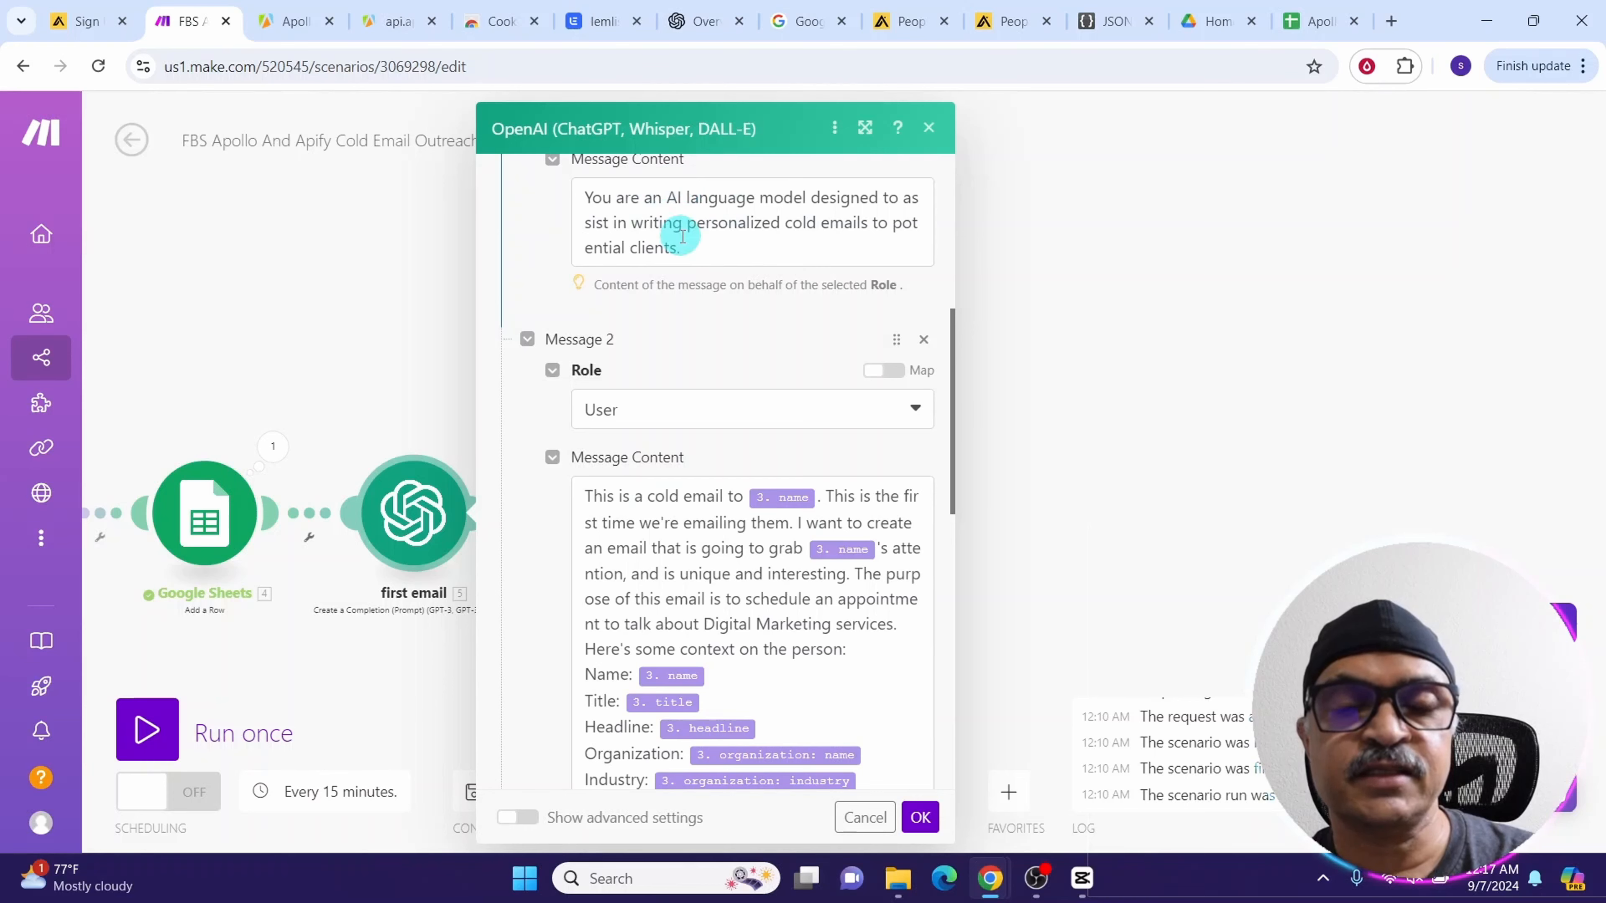
{"action": "scroll", "coordinate": [682, 237], "scroll_direction": "down", "scroll_amount": 3}
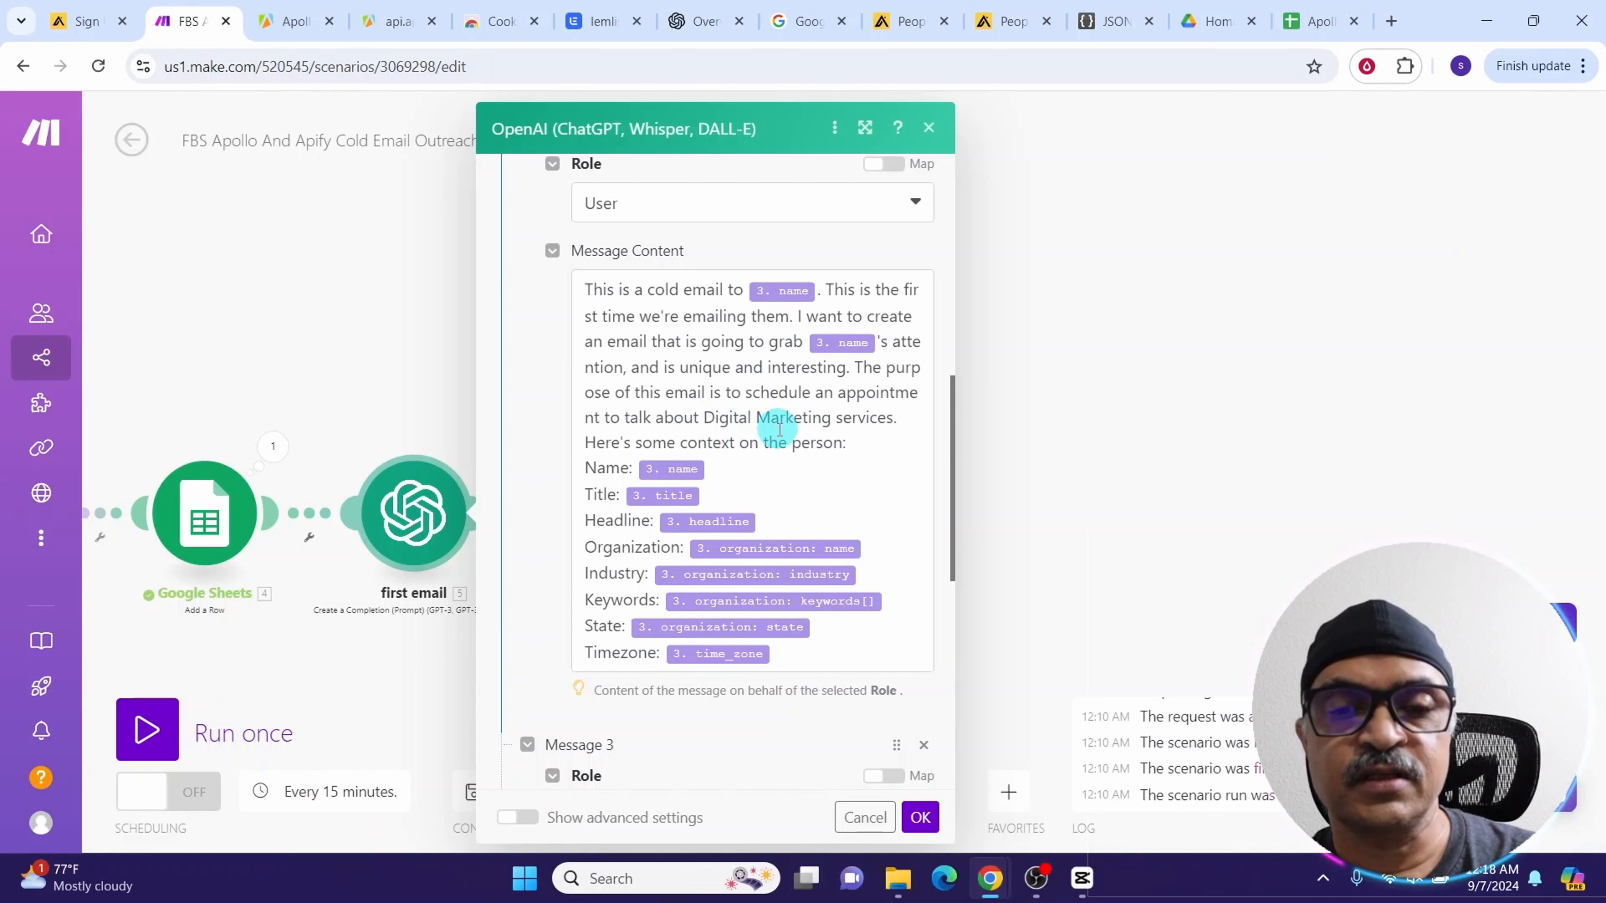
{"action": "scroll", "coordinate": [804, 427], "scroll_direction": "down", "scroll_amount": 2}
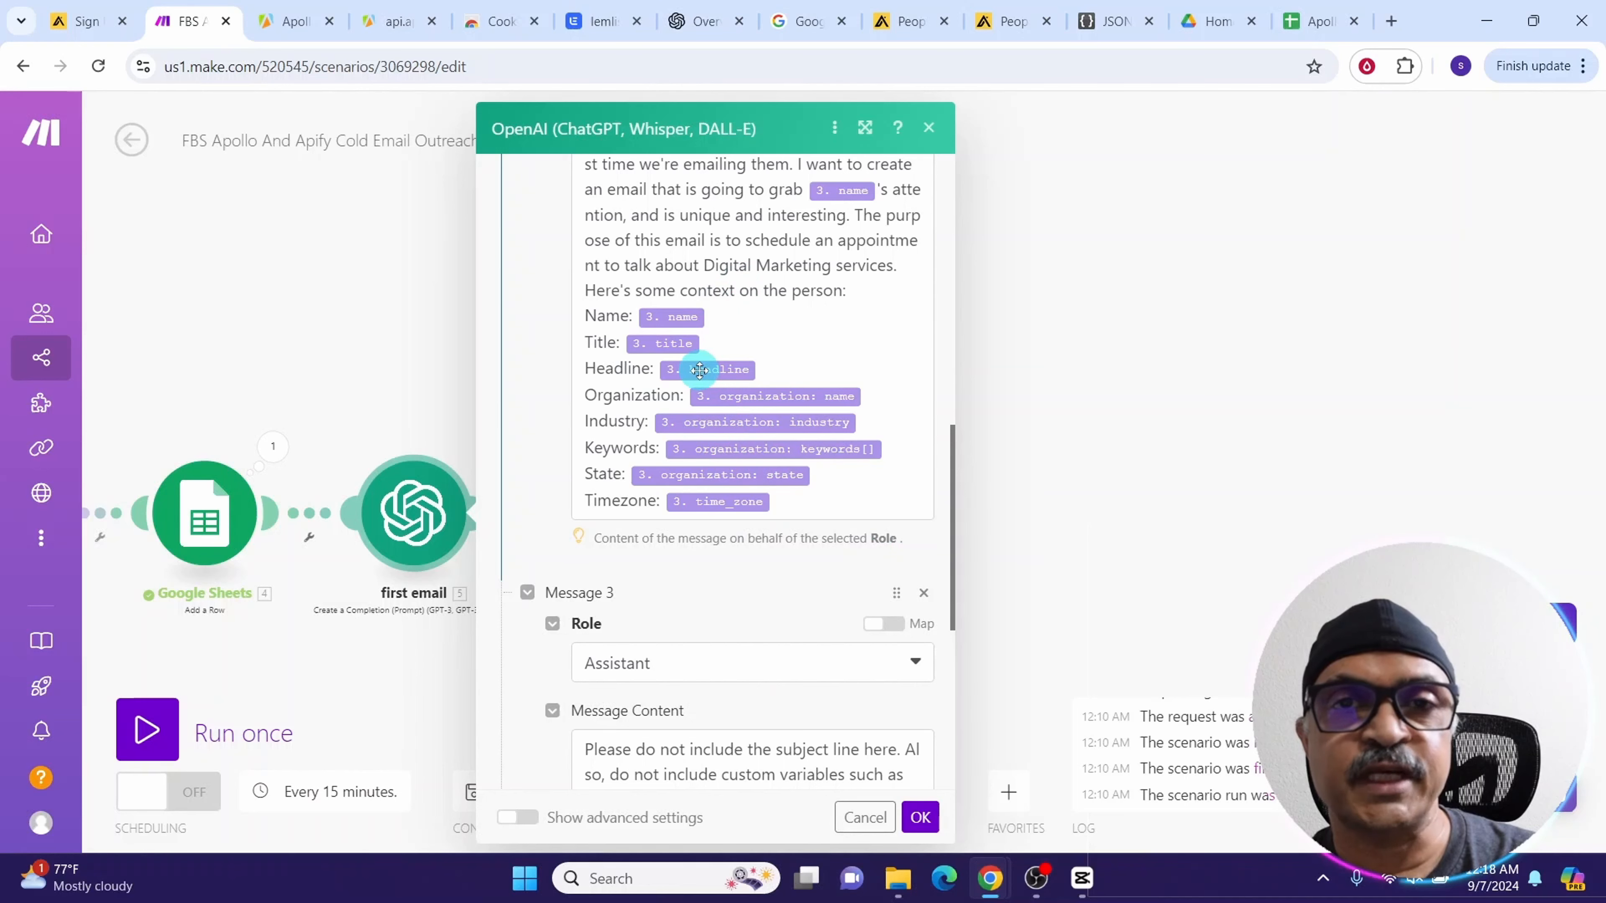
{"action": "scroll", "coordinate": [699, 370], "scroll_direction": "down", "scroll_amount": 6}
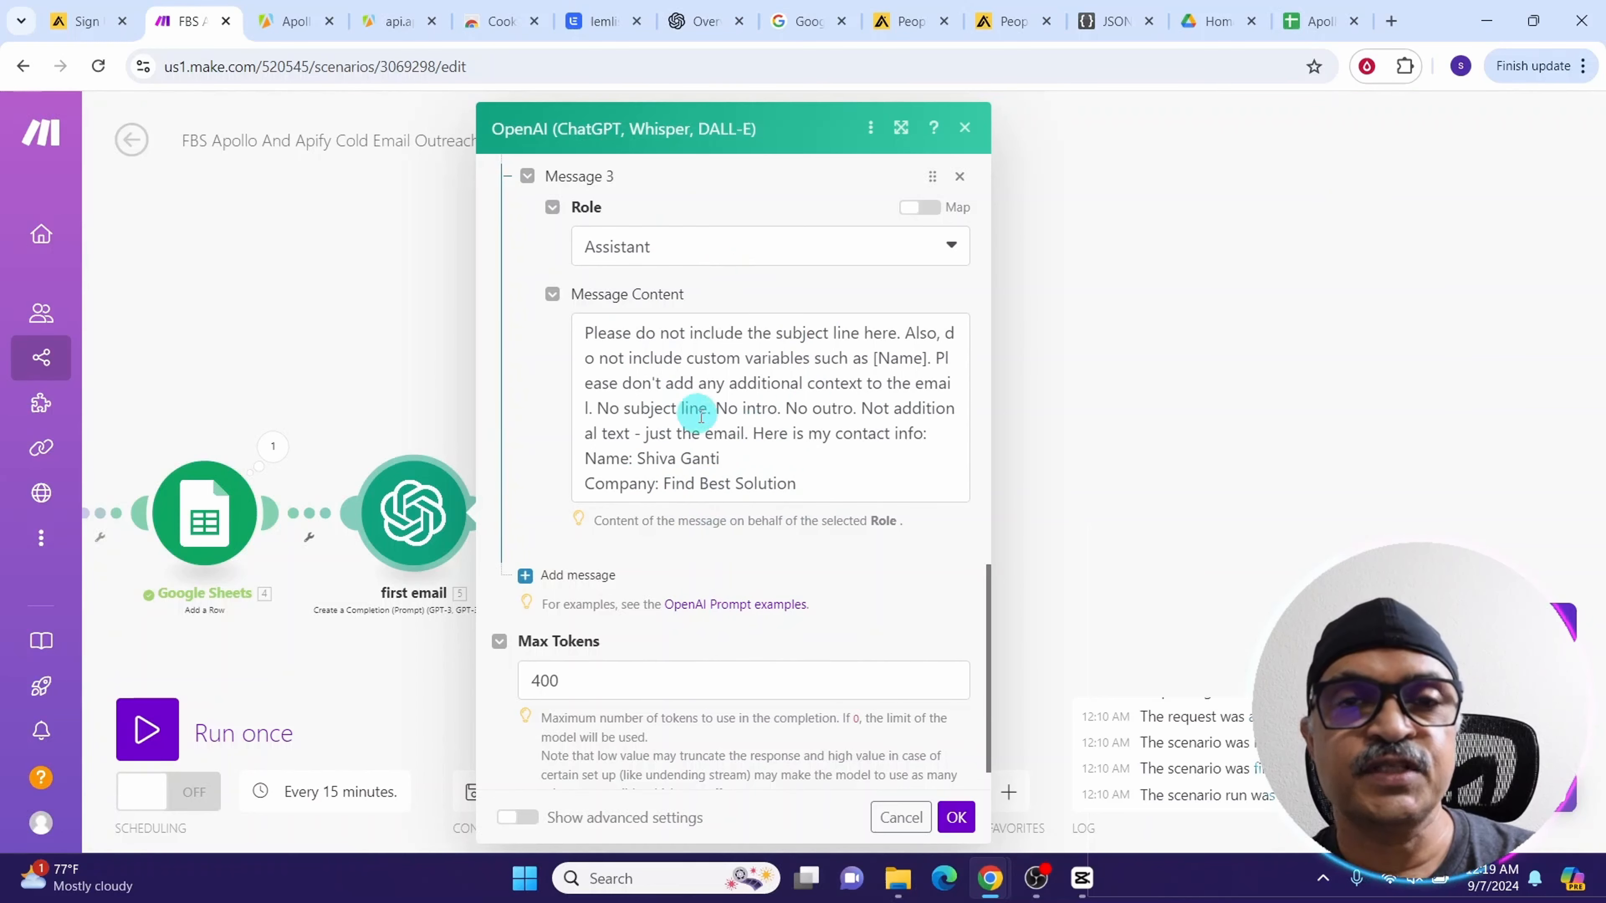
{"action": "left_click", "coordinate": [957, 818]}
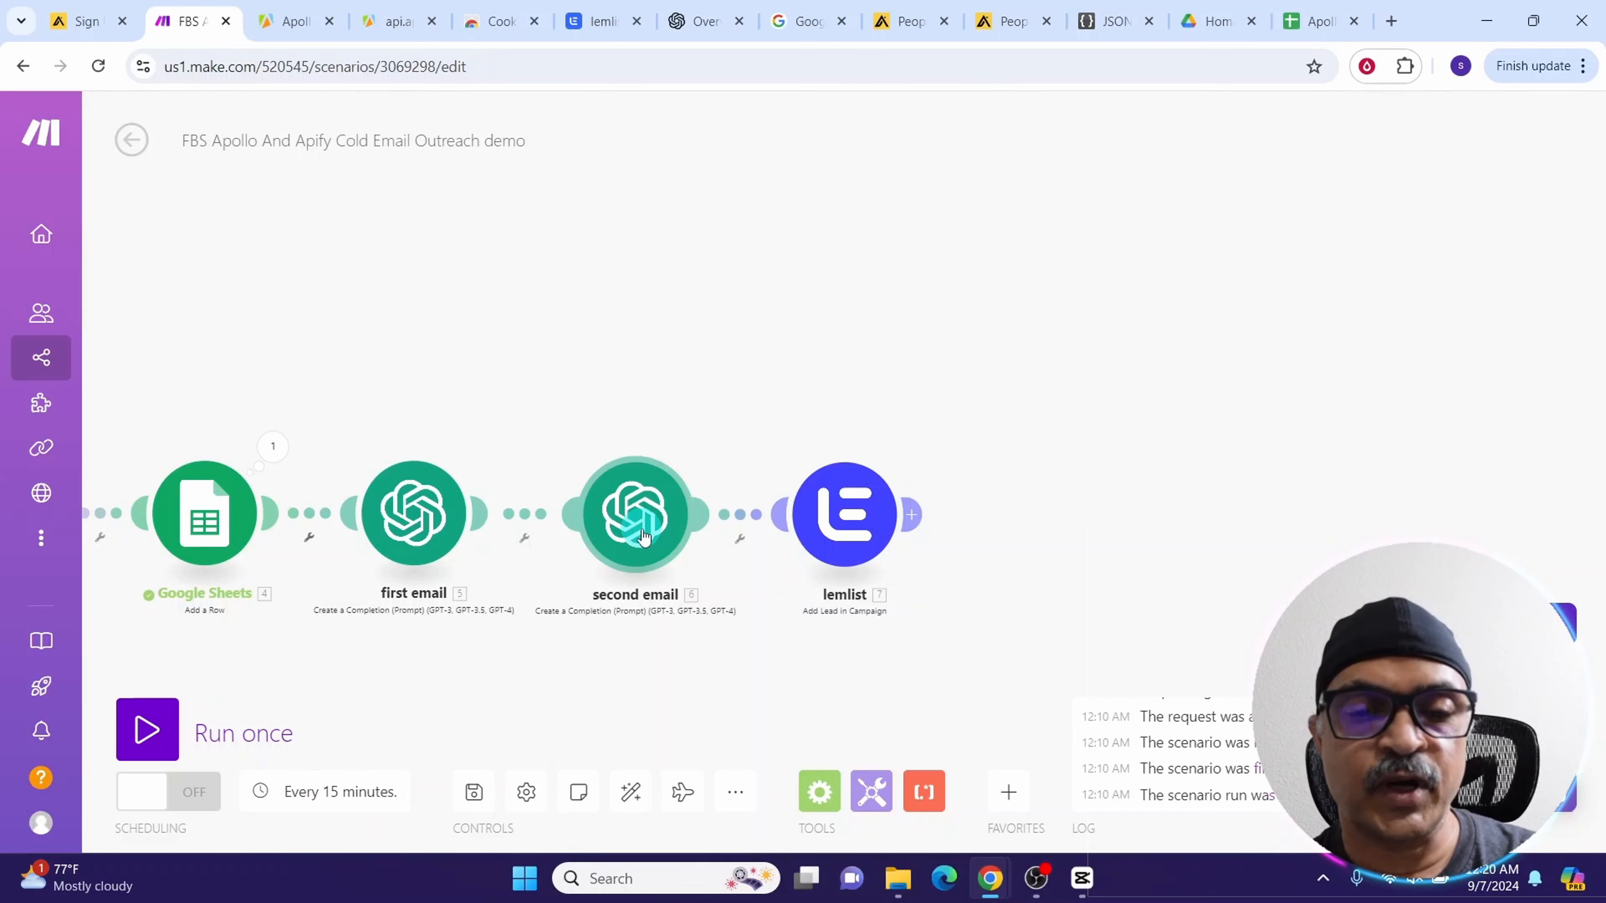
Review the second email module's prompt messages and max tokens setting
{"action": "left_click", "coordinate": [643, 536]}
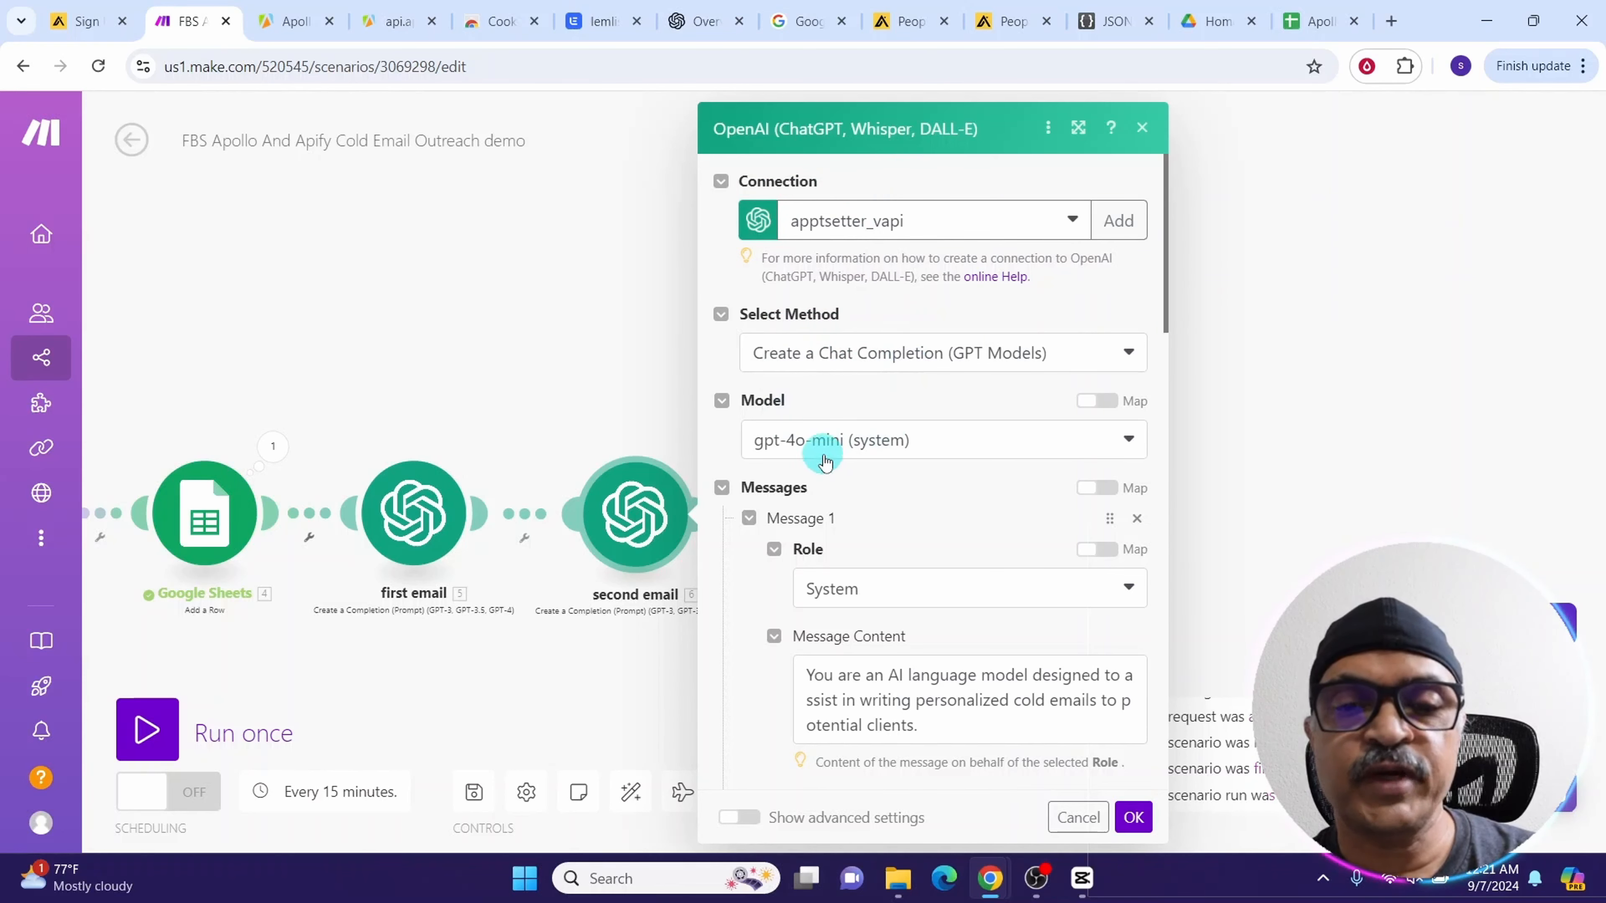
{"action": "scroll", "coordinate": [841, 458], "scroll_direction": "down", "scroll_amount": 5}
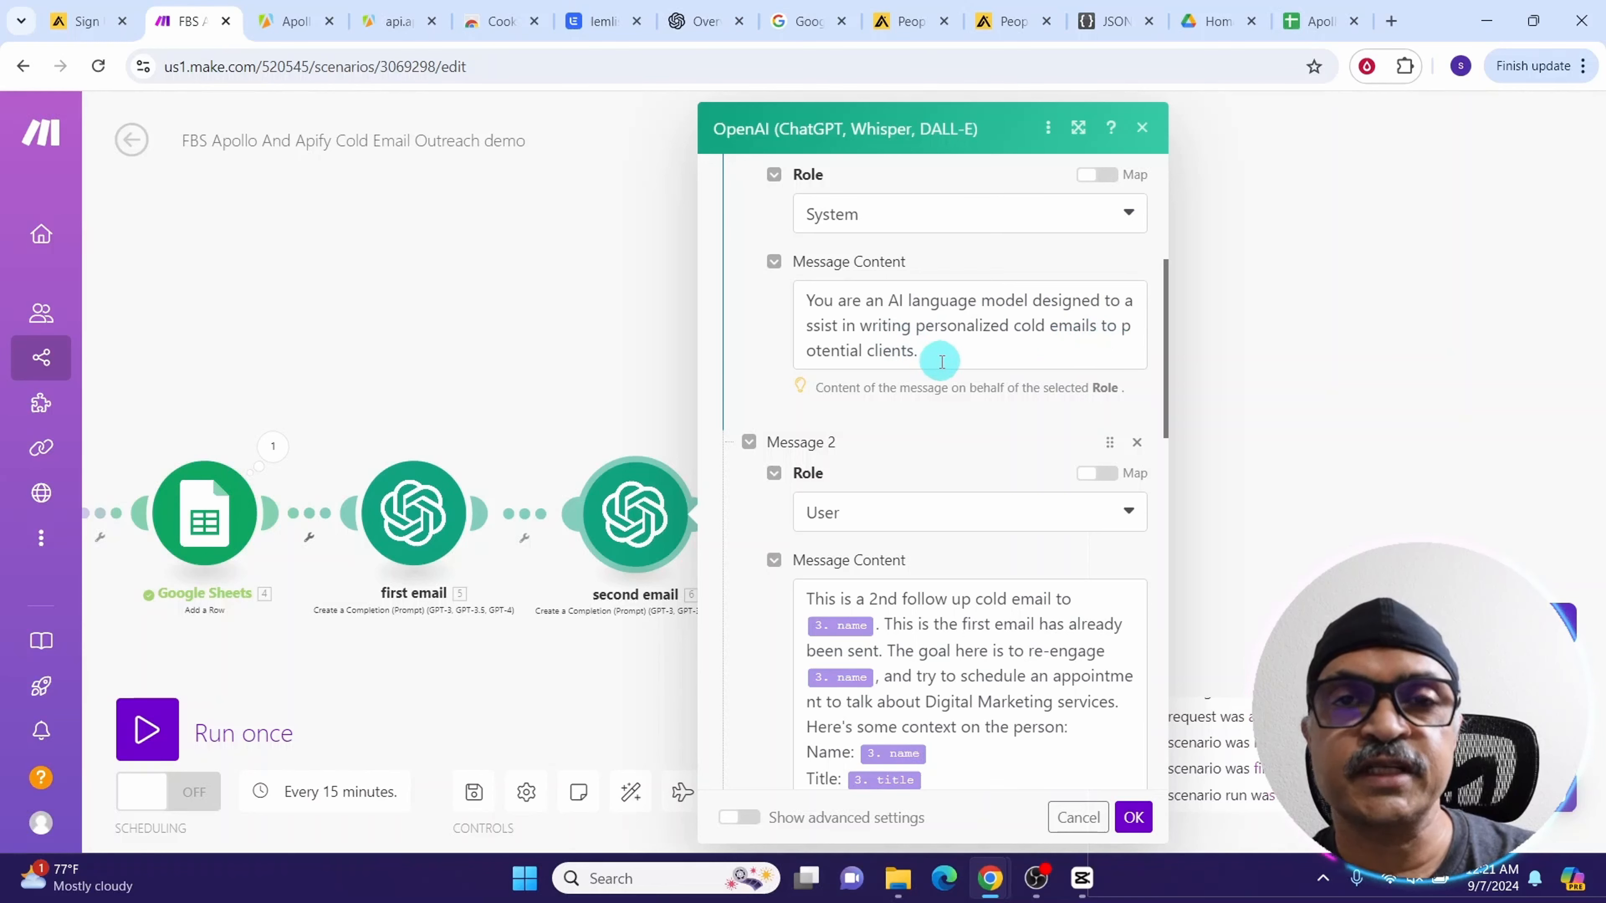
{"action": "scroll", "coordinate": [942, 361], "scroll_direction": "down", "scroll_amount": 5}
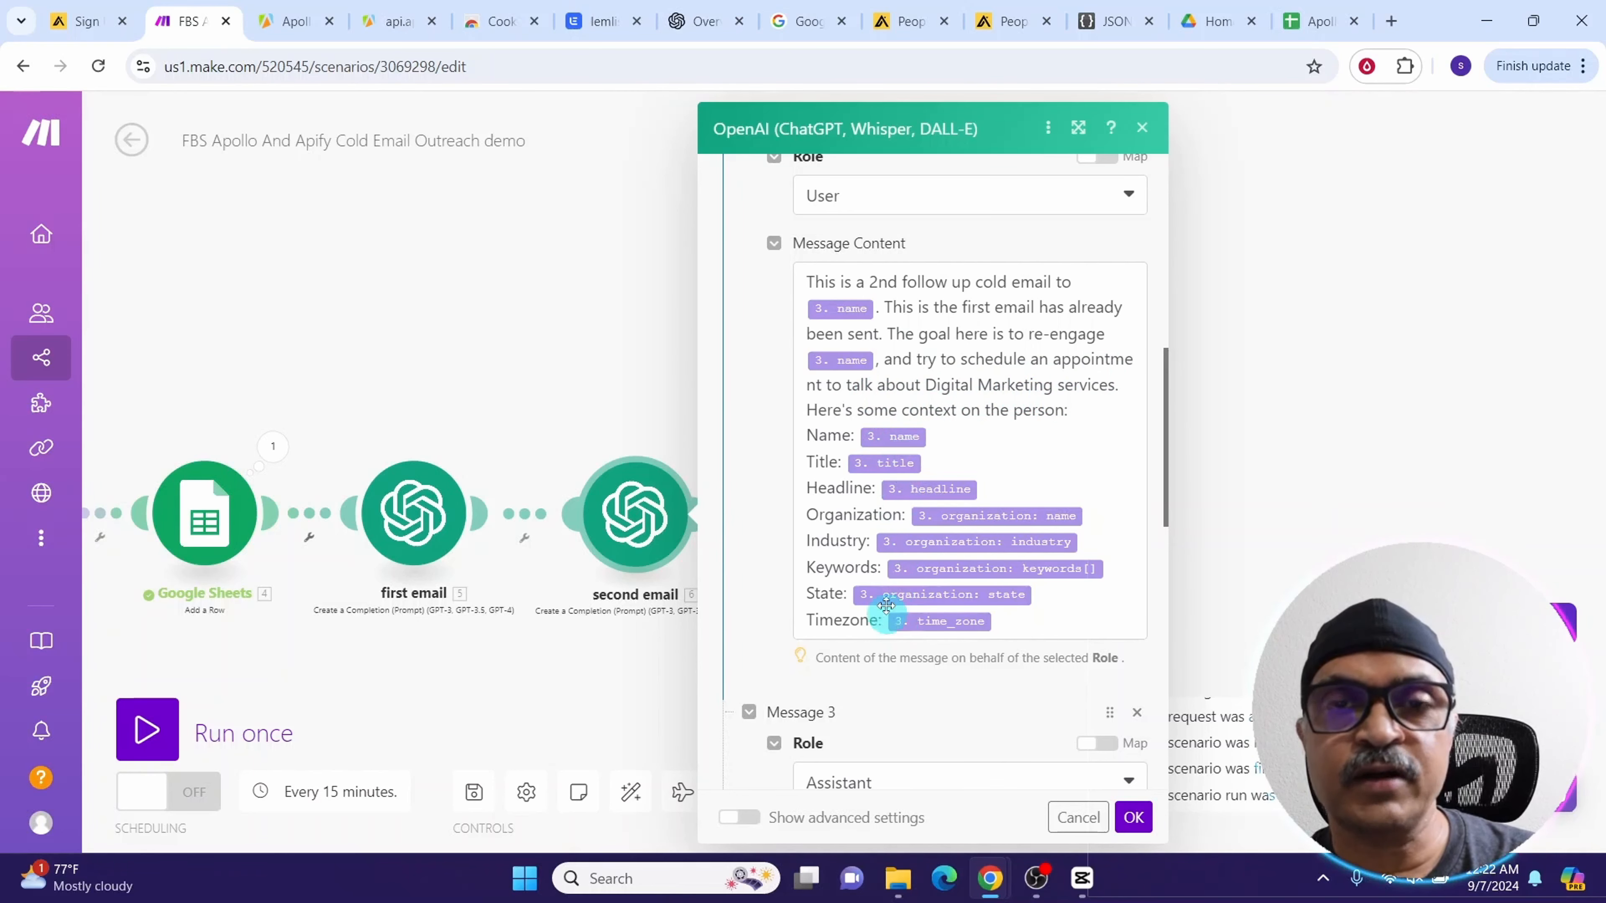
{"action": "scroll", "coordinate": [905, 519], "scroll_direction": "down", "scroll_amount": 5}
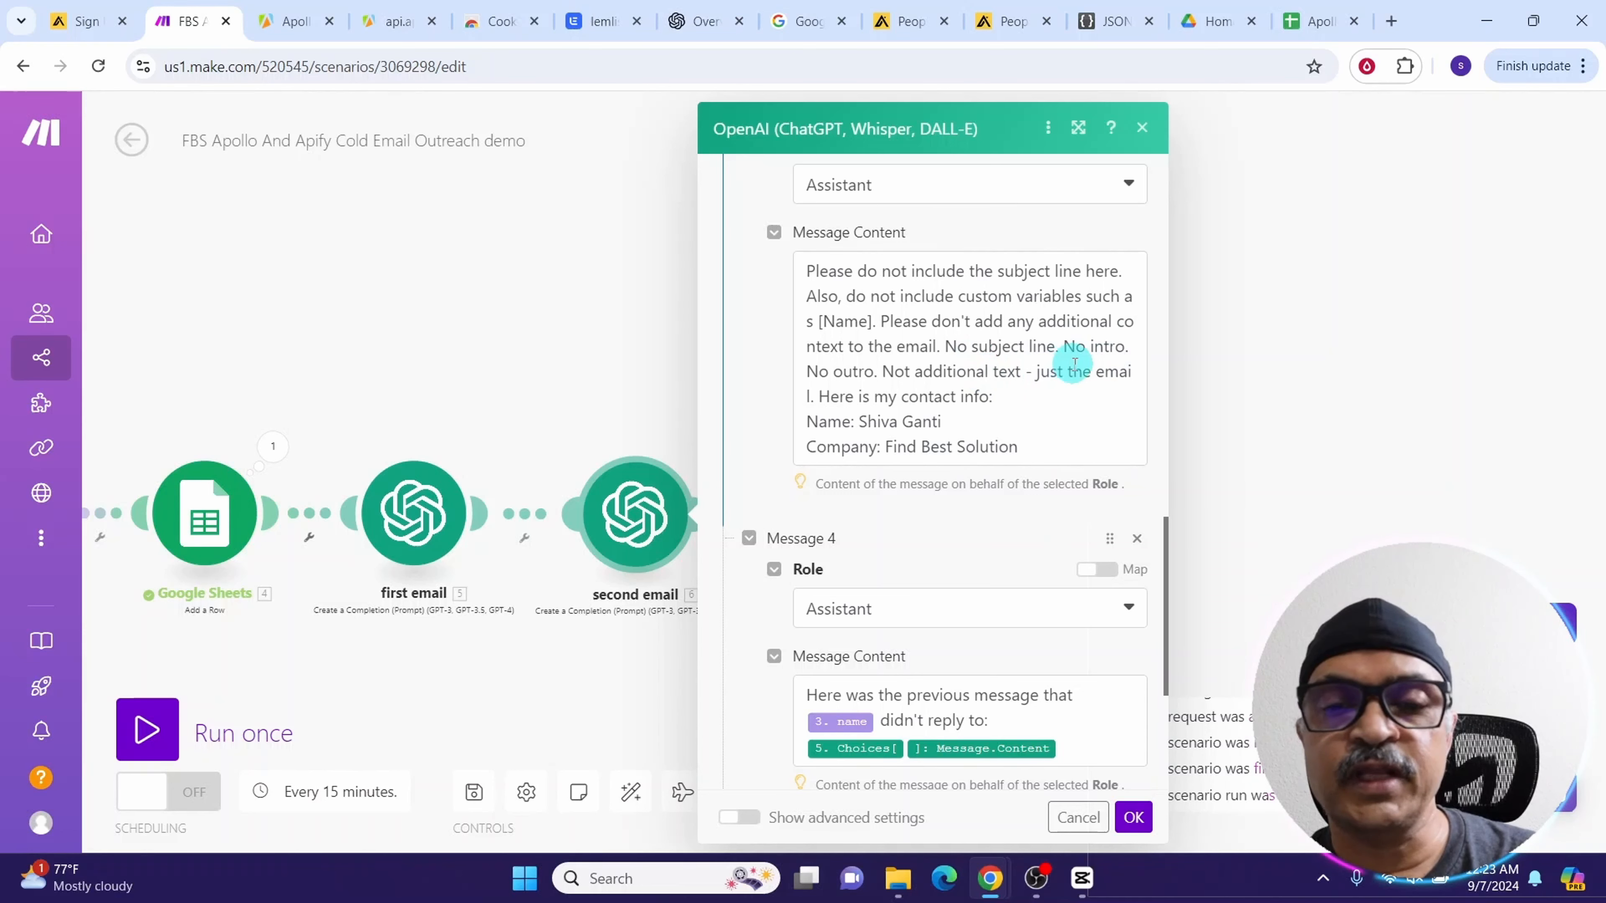
{"action": "scroll", "coordinate": [942, 373], "scroll_direction": "down", "scroll_amount": 5}
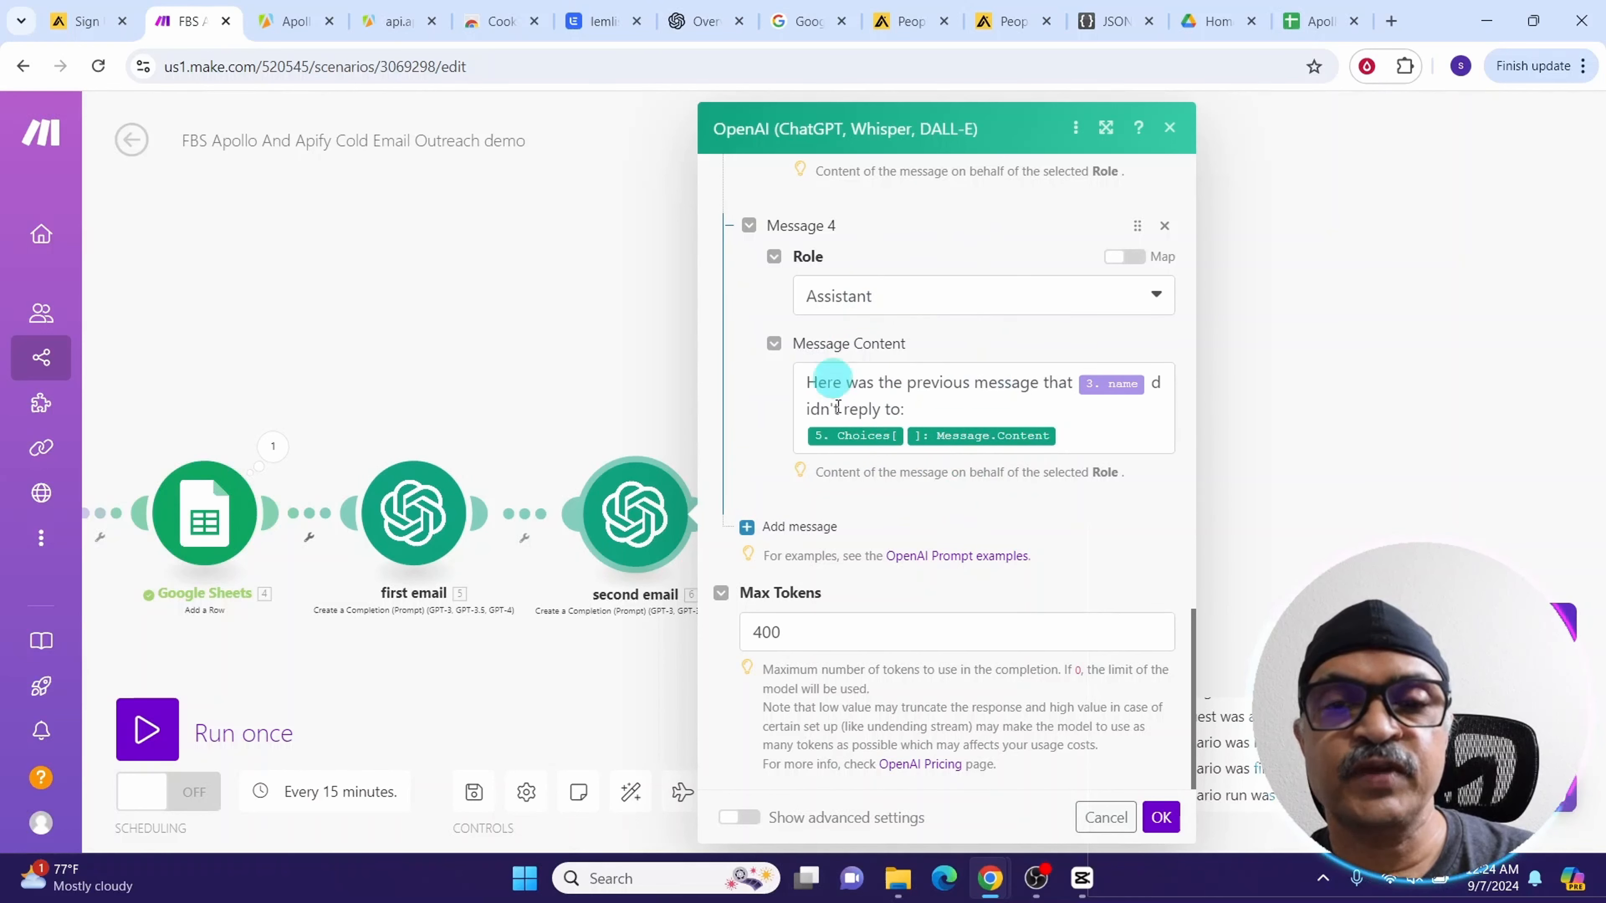
{"action": "left_click", "coordinate": [1162, 820]}
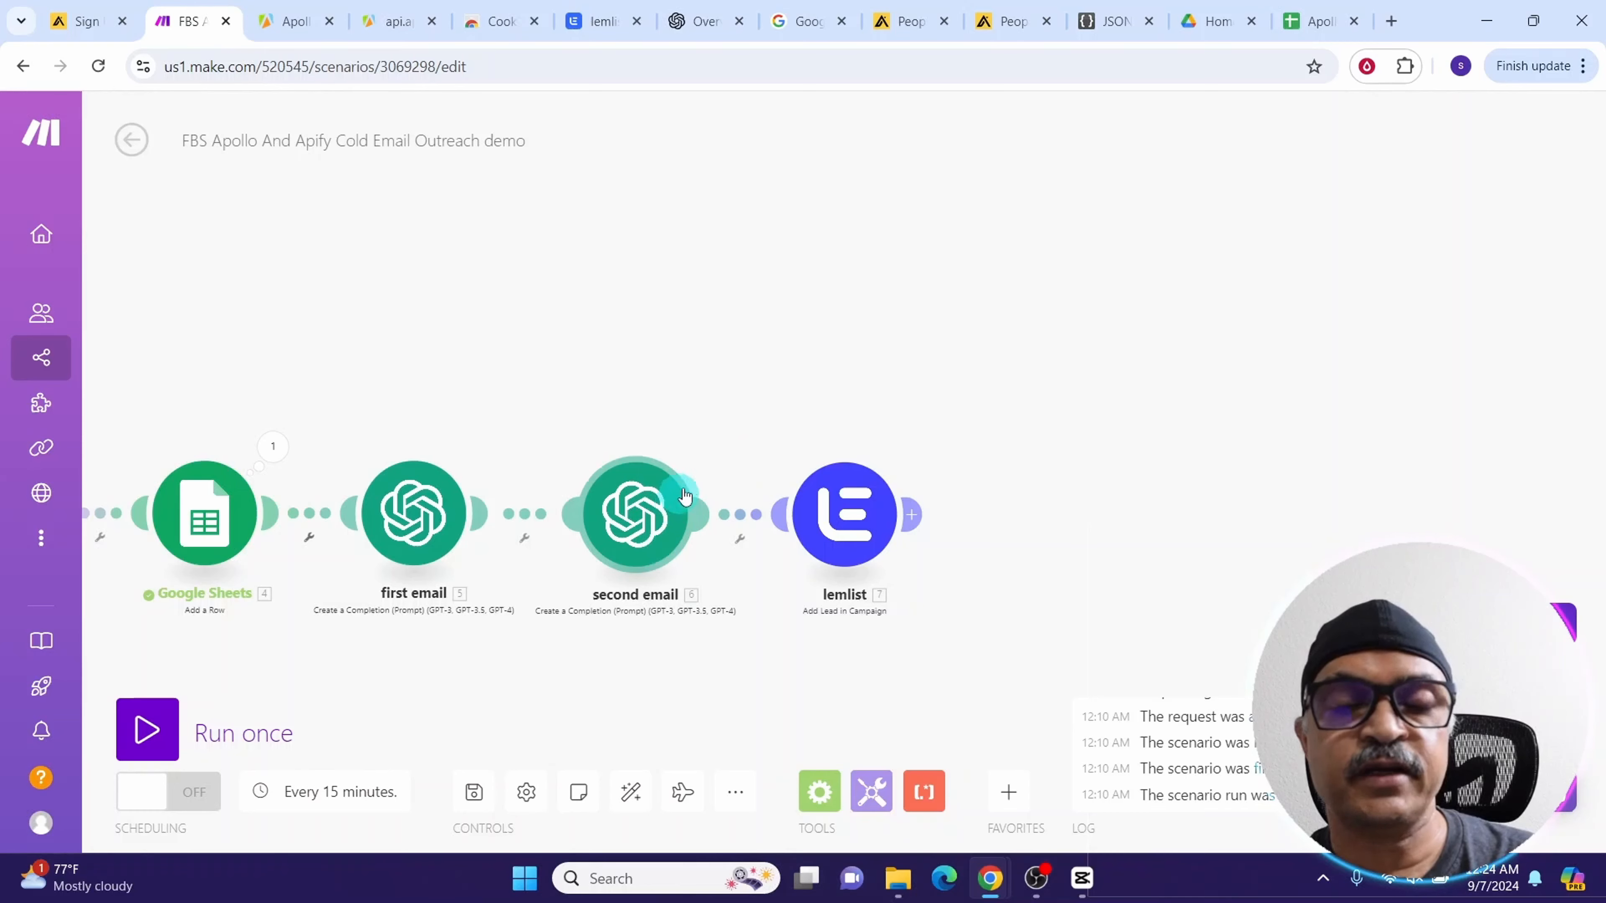
Unlink the lemlist module from the second email module and run the scenario once
{"action": "left_click", "coordinate": [740, 514]}
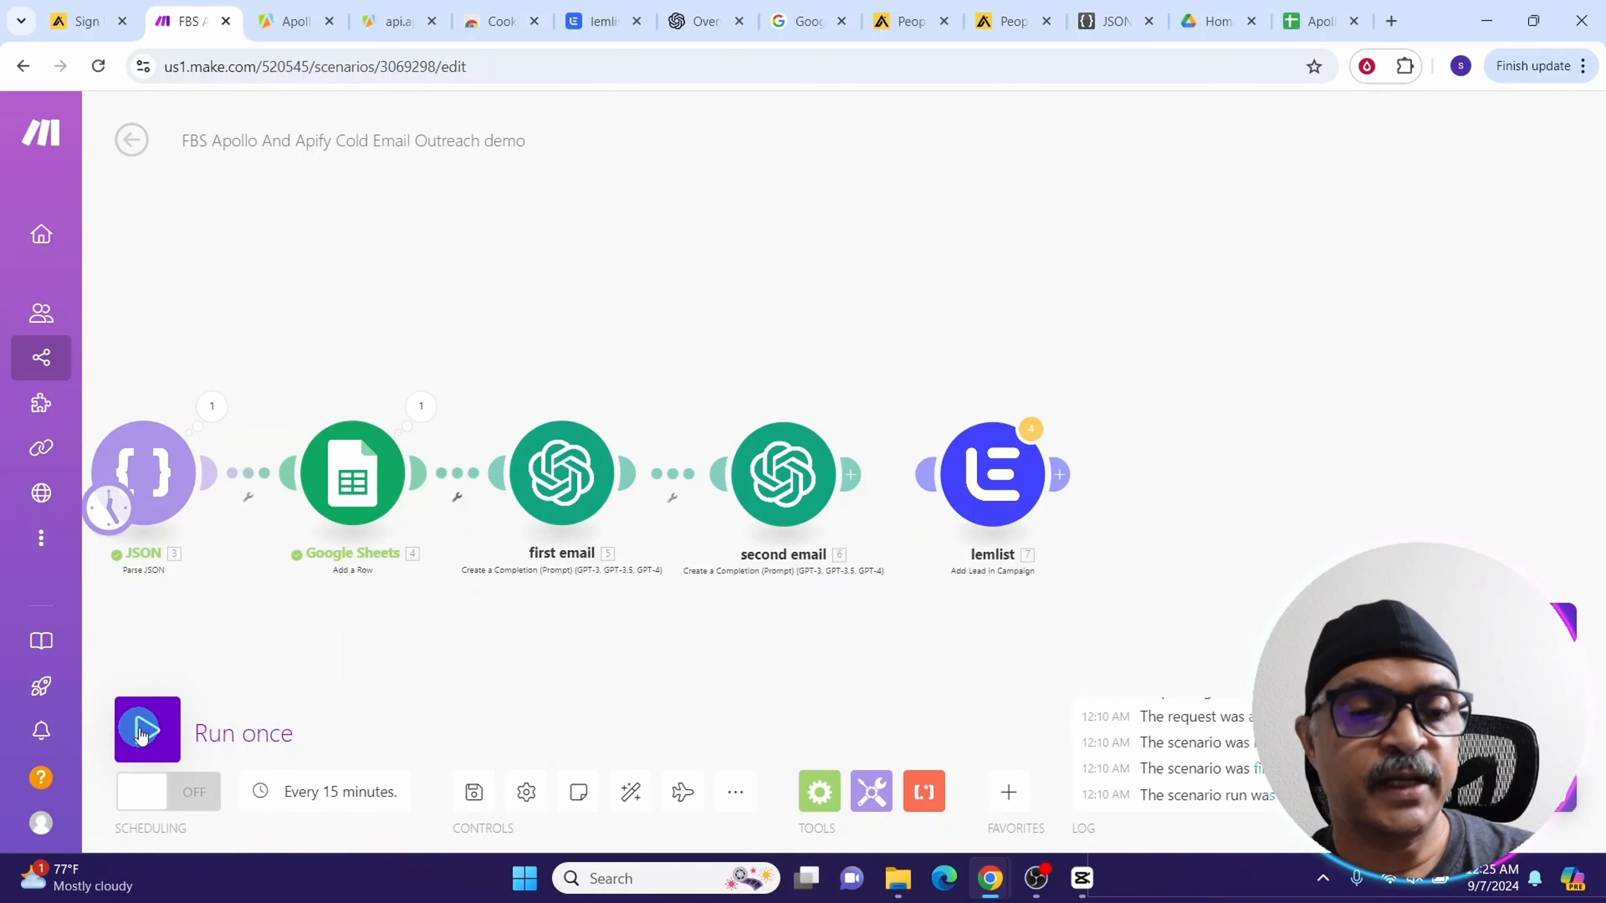
{"action": "left_click", "coordinate": [143, 732]}
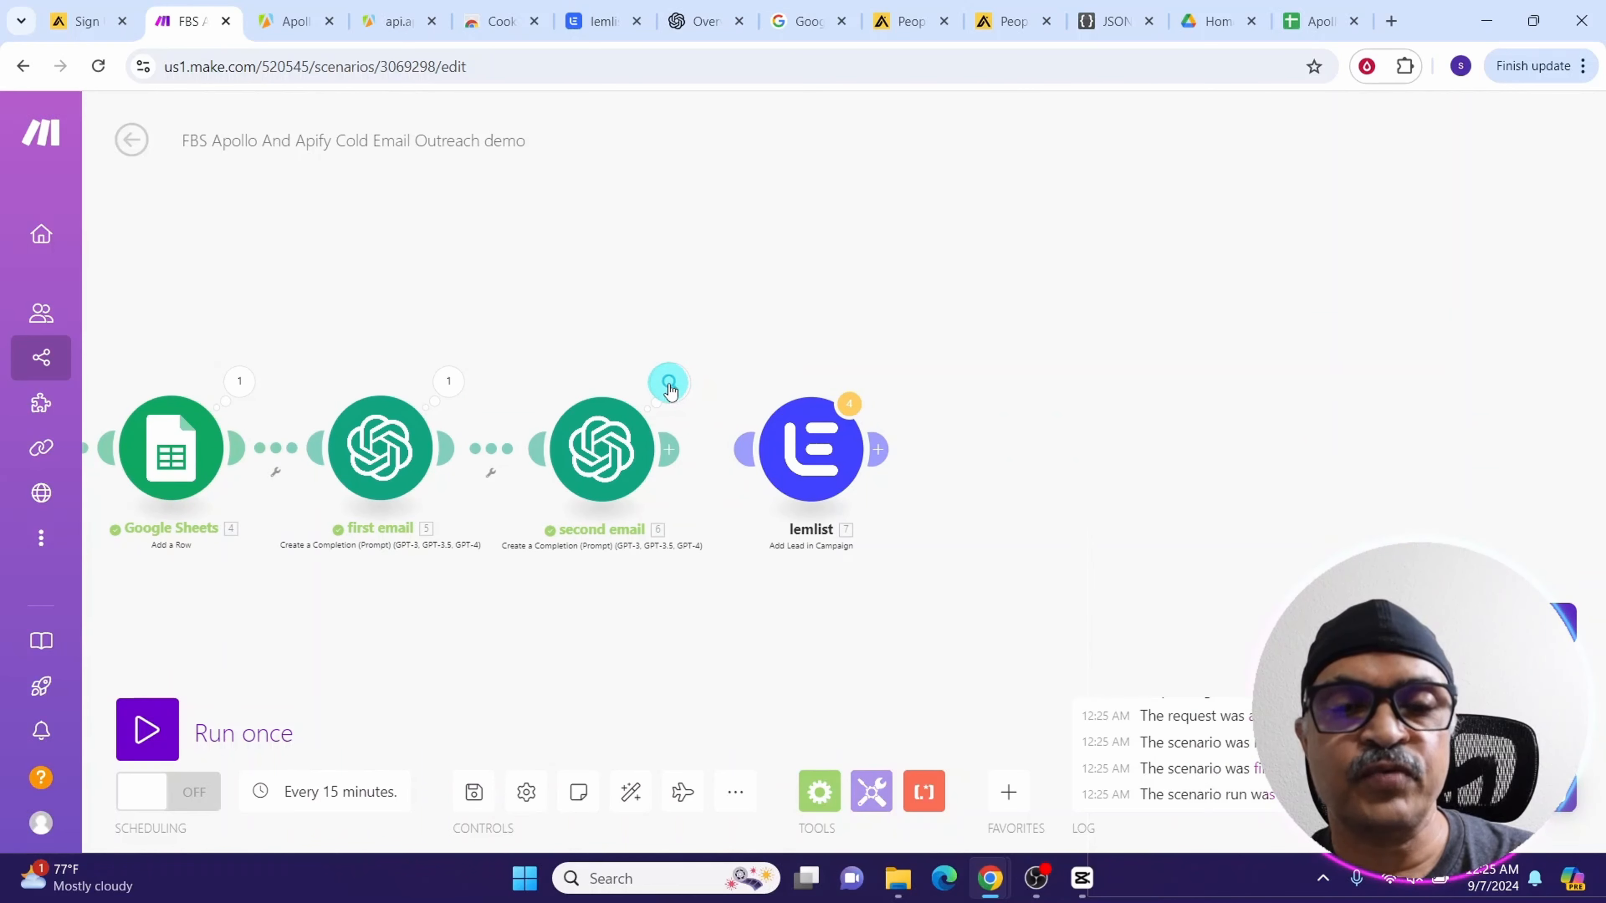
Inspect the second email module's output, expanding the choices down to the generated message content
{"action": "left_click", "coordinate": [669, 386]}
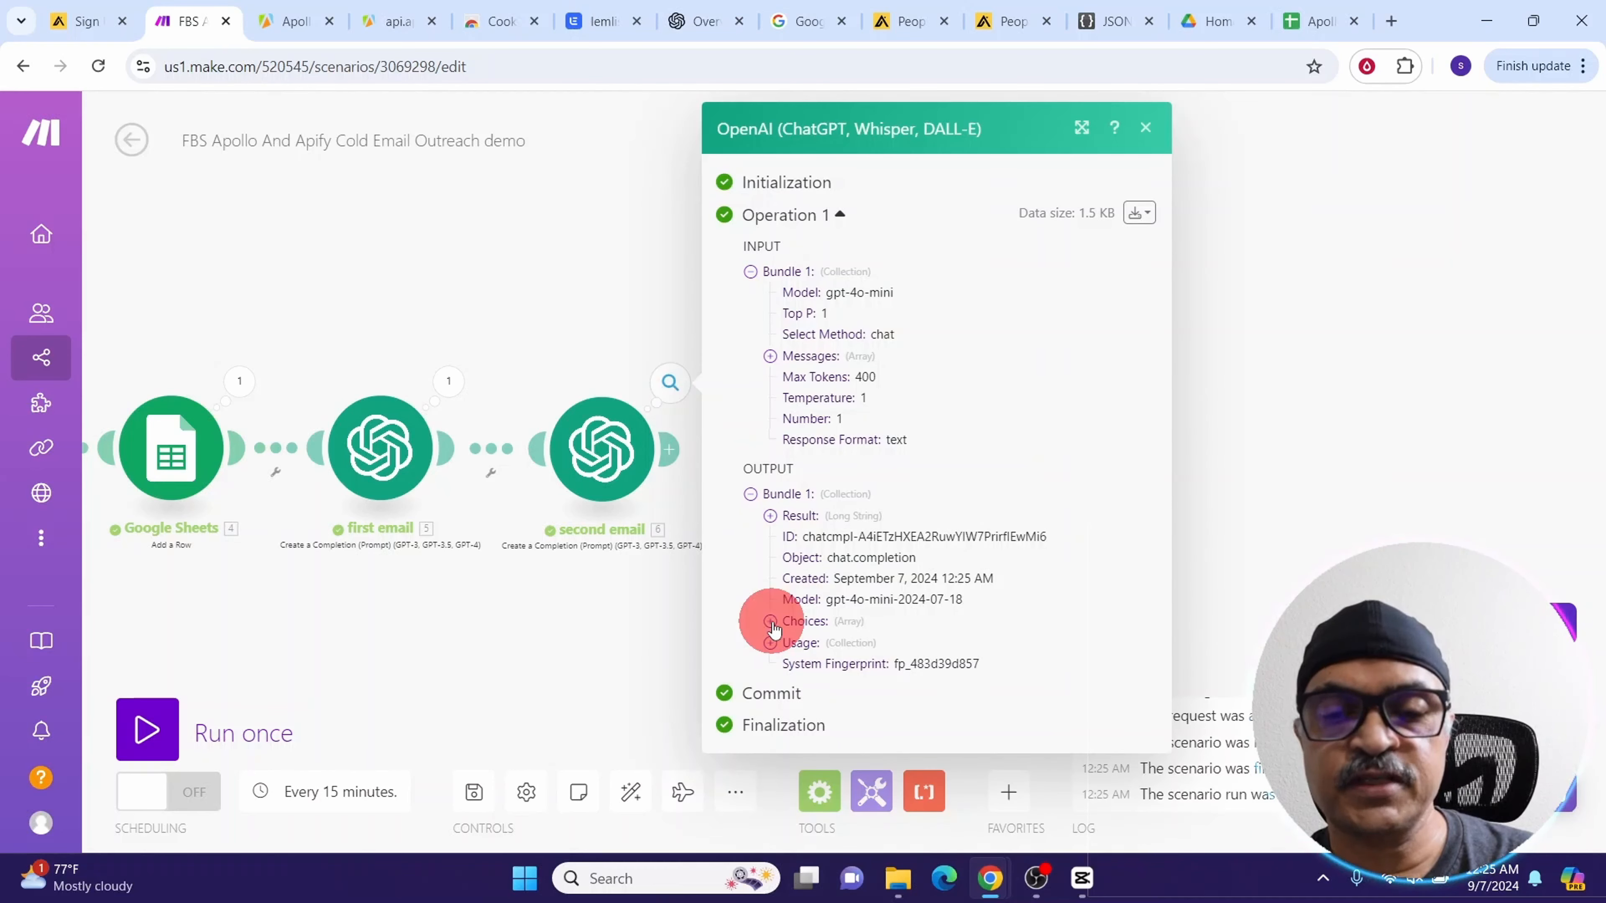
{"action": "left_click", "coordinate": [771, 622]}
{"action": "left_click", "coordinate": [791, 644]}
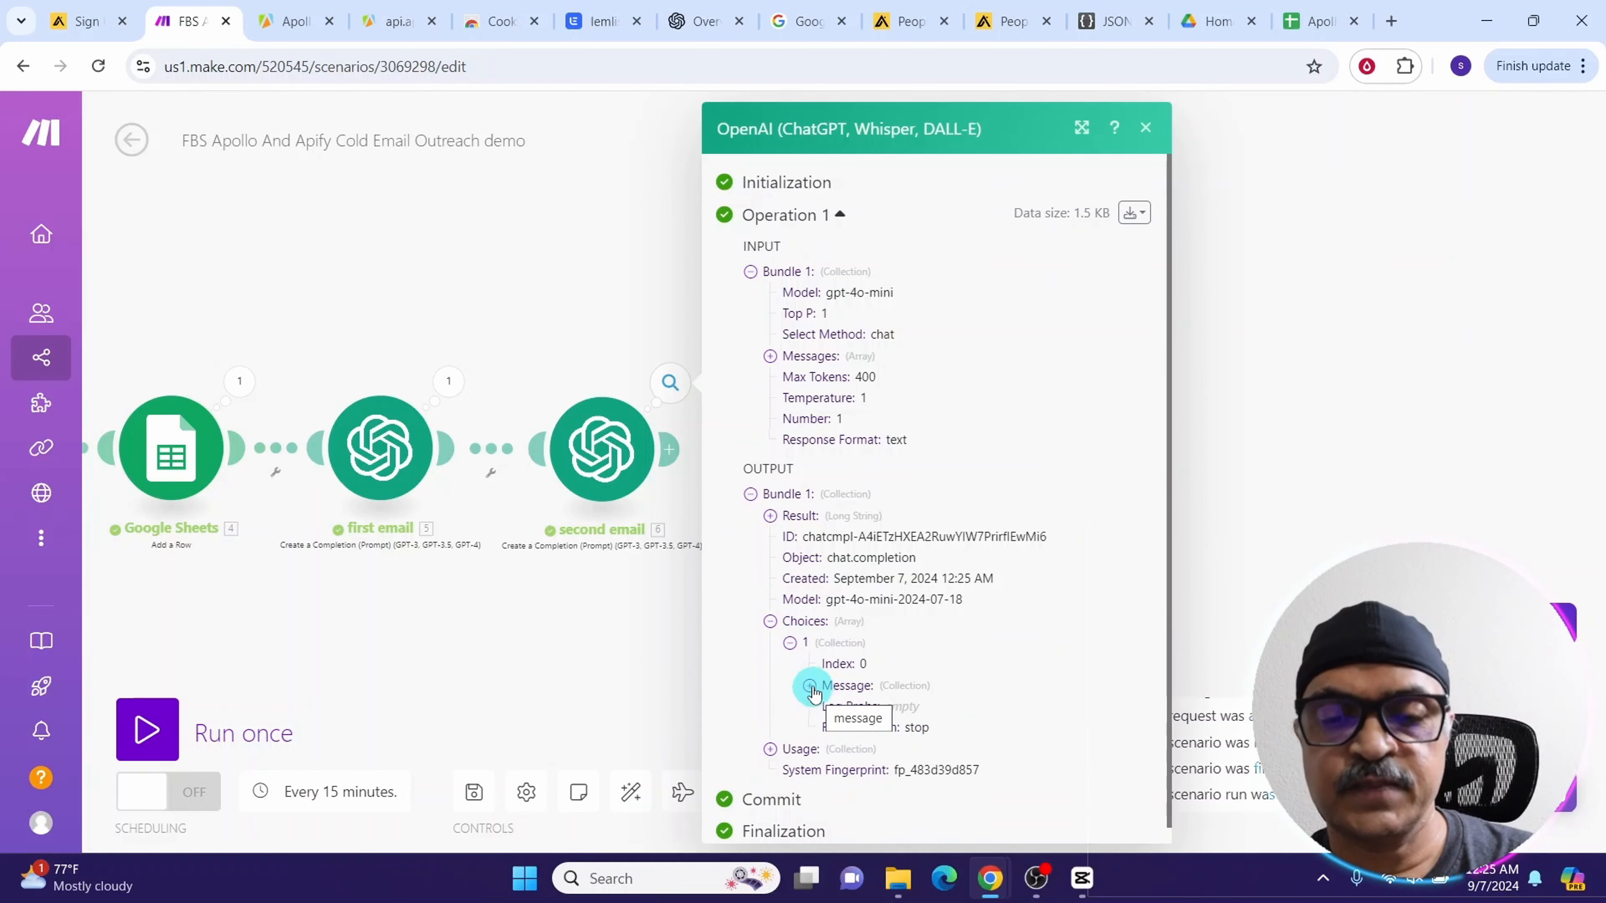
{"action": "left_click", "coordinate": [809, 687]}
{"action": "left_click", "coordinate": [829, 728]}
{"action": "scroll", "coordinate": [896, 209], "scroll_direction": "down", "scroll_amount": 7}
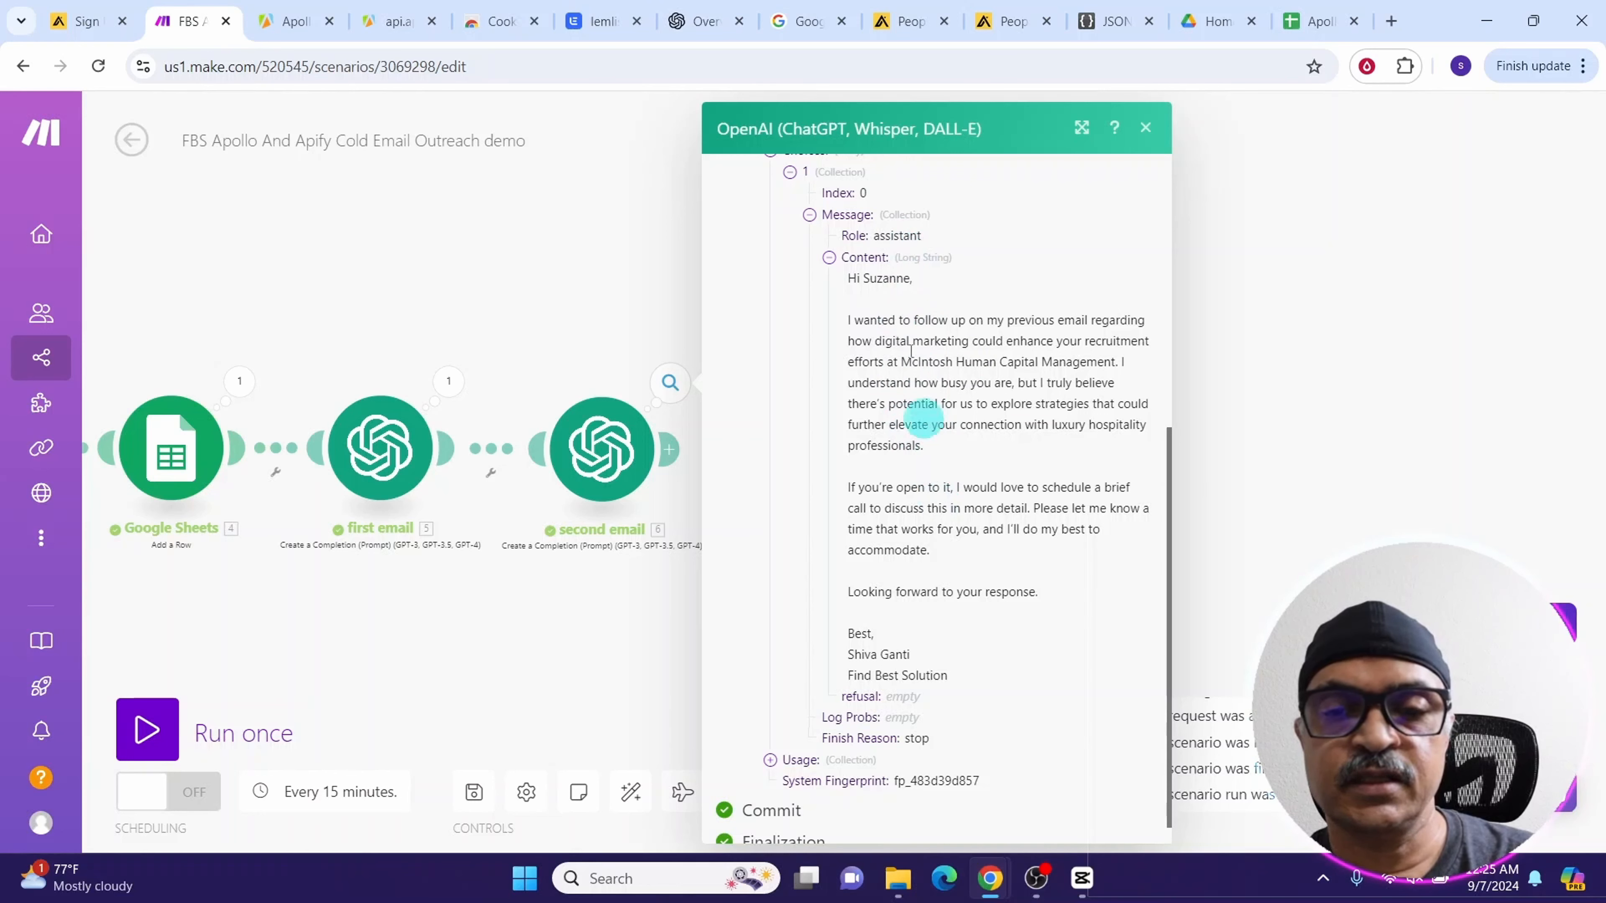
{"action": "left_click", "coordinate": [1145, 127]}
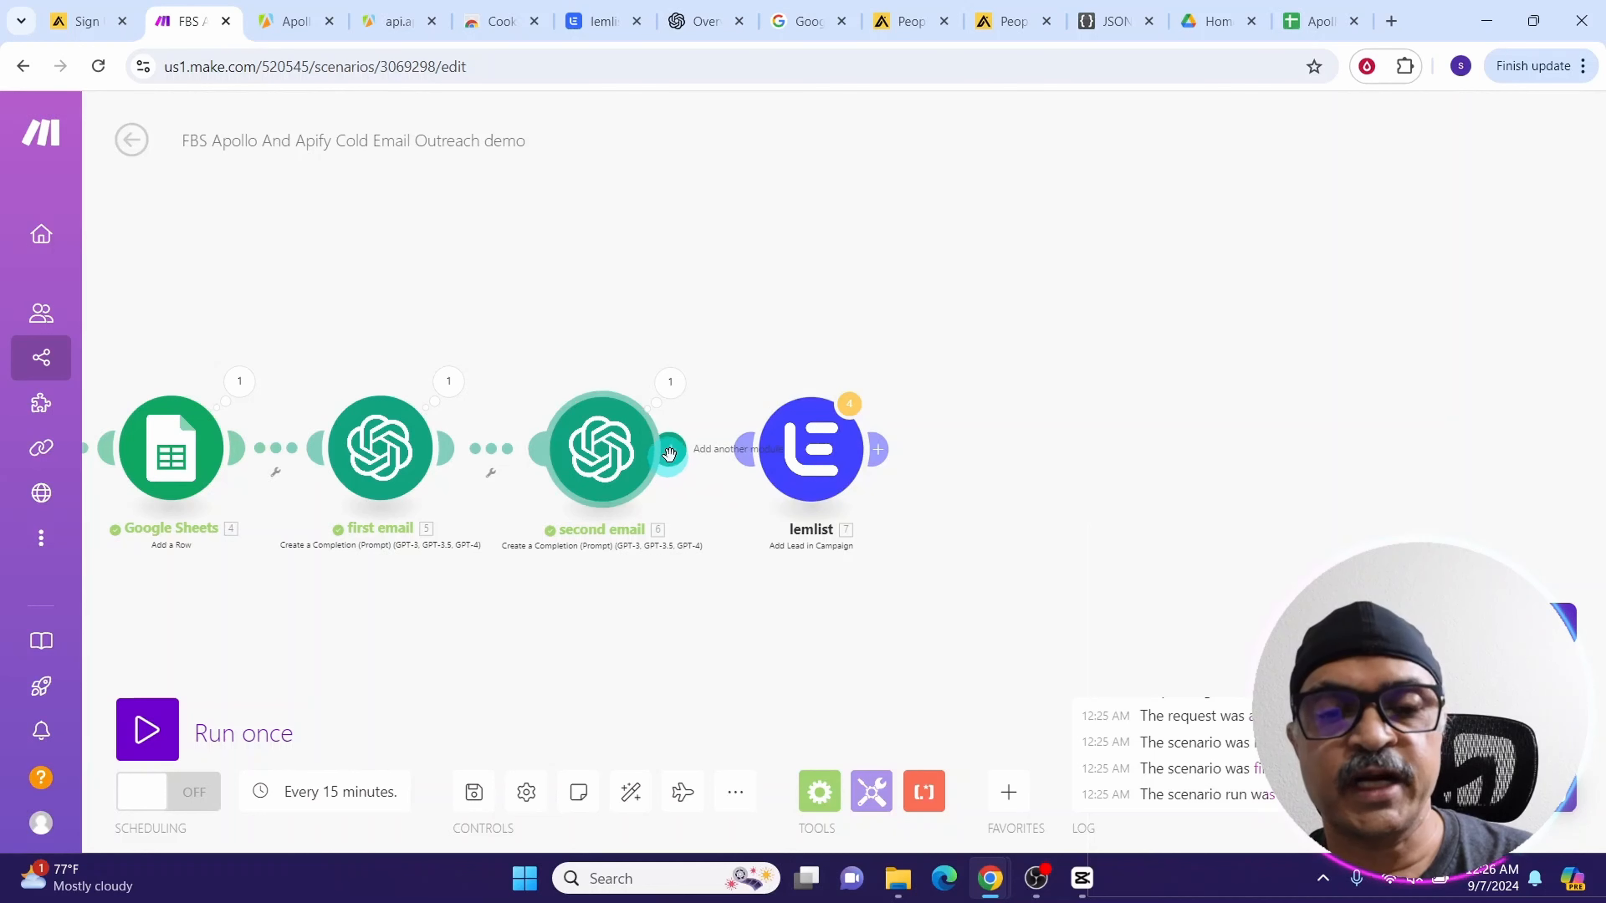
Reconnect the lemlist module after the second email module
{"action": "left_click_drag", "start_coordinate": [673, 453], "coordinate": [834, 477]}
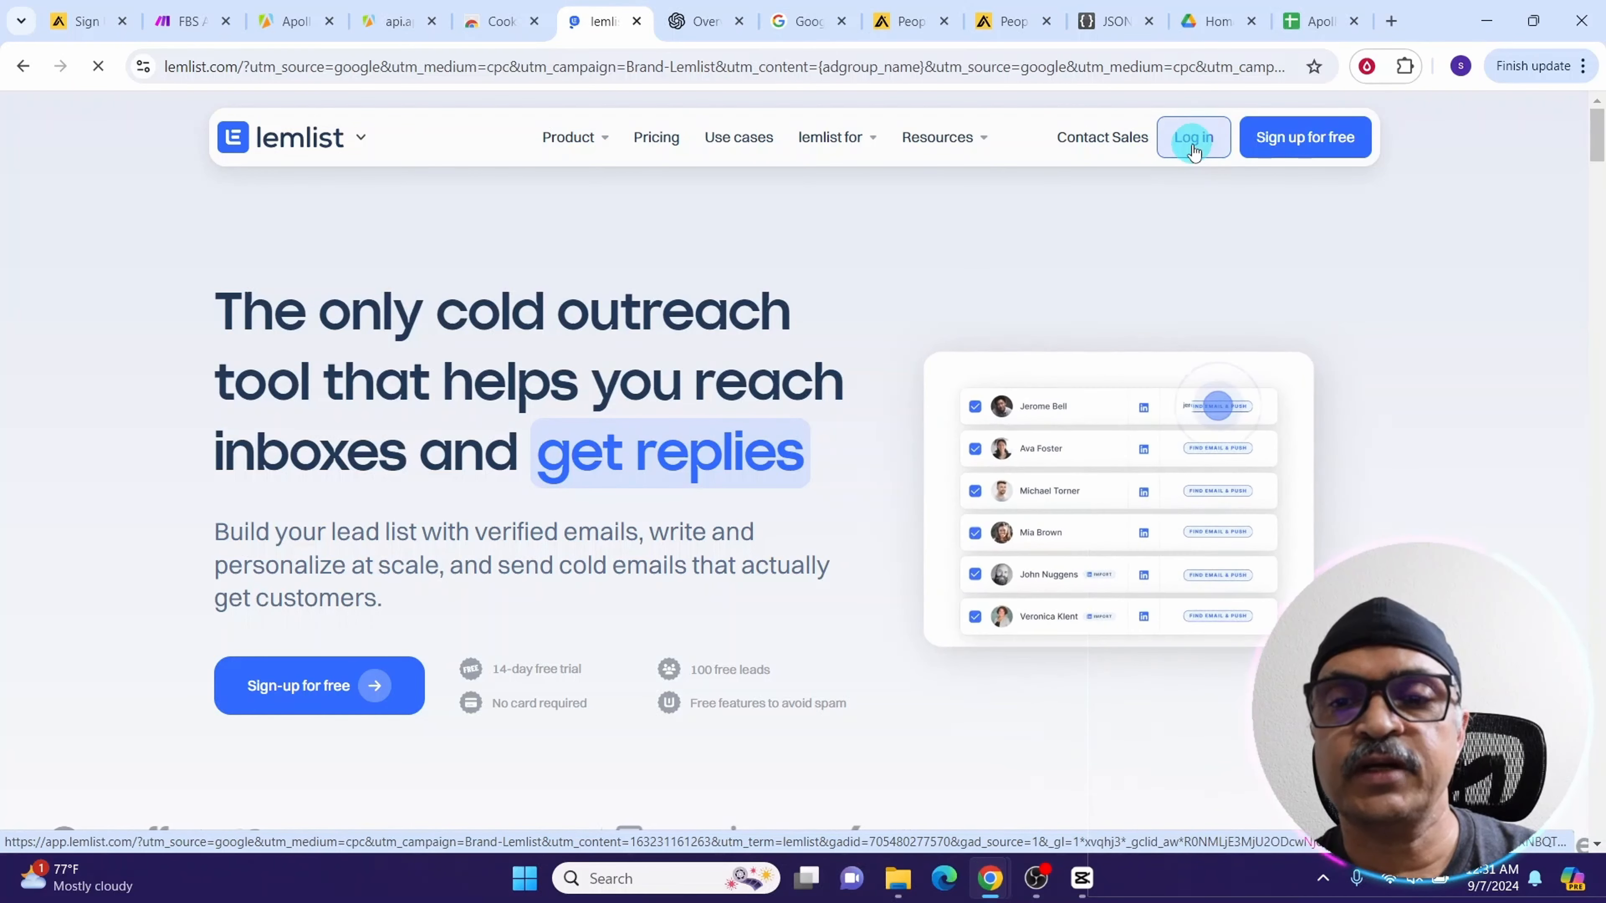
Log in to lemlist and start the apollo leads demo campaign with an automatic email step
{"action": "left_click", "coordinate": [1191, 145]}
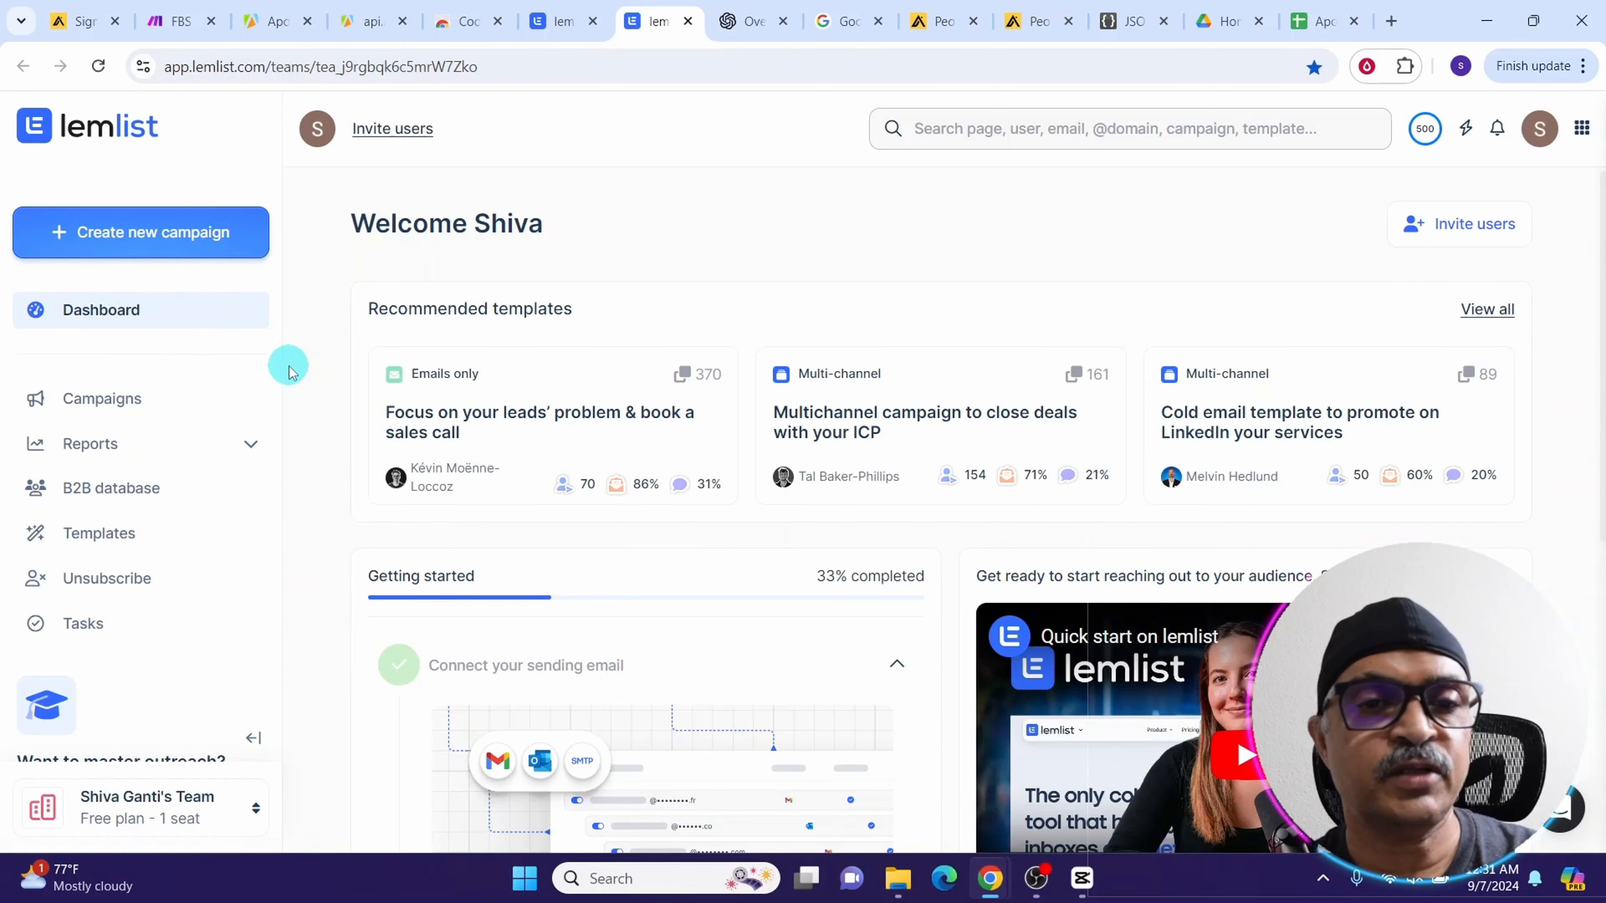
{"action": "left_click", "coordinate": [65, 235]}
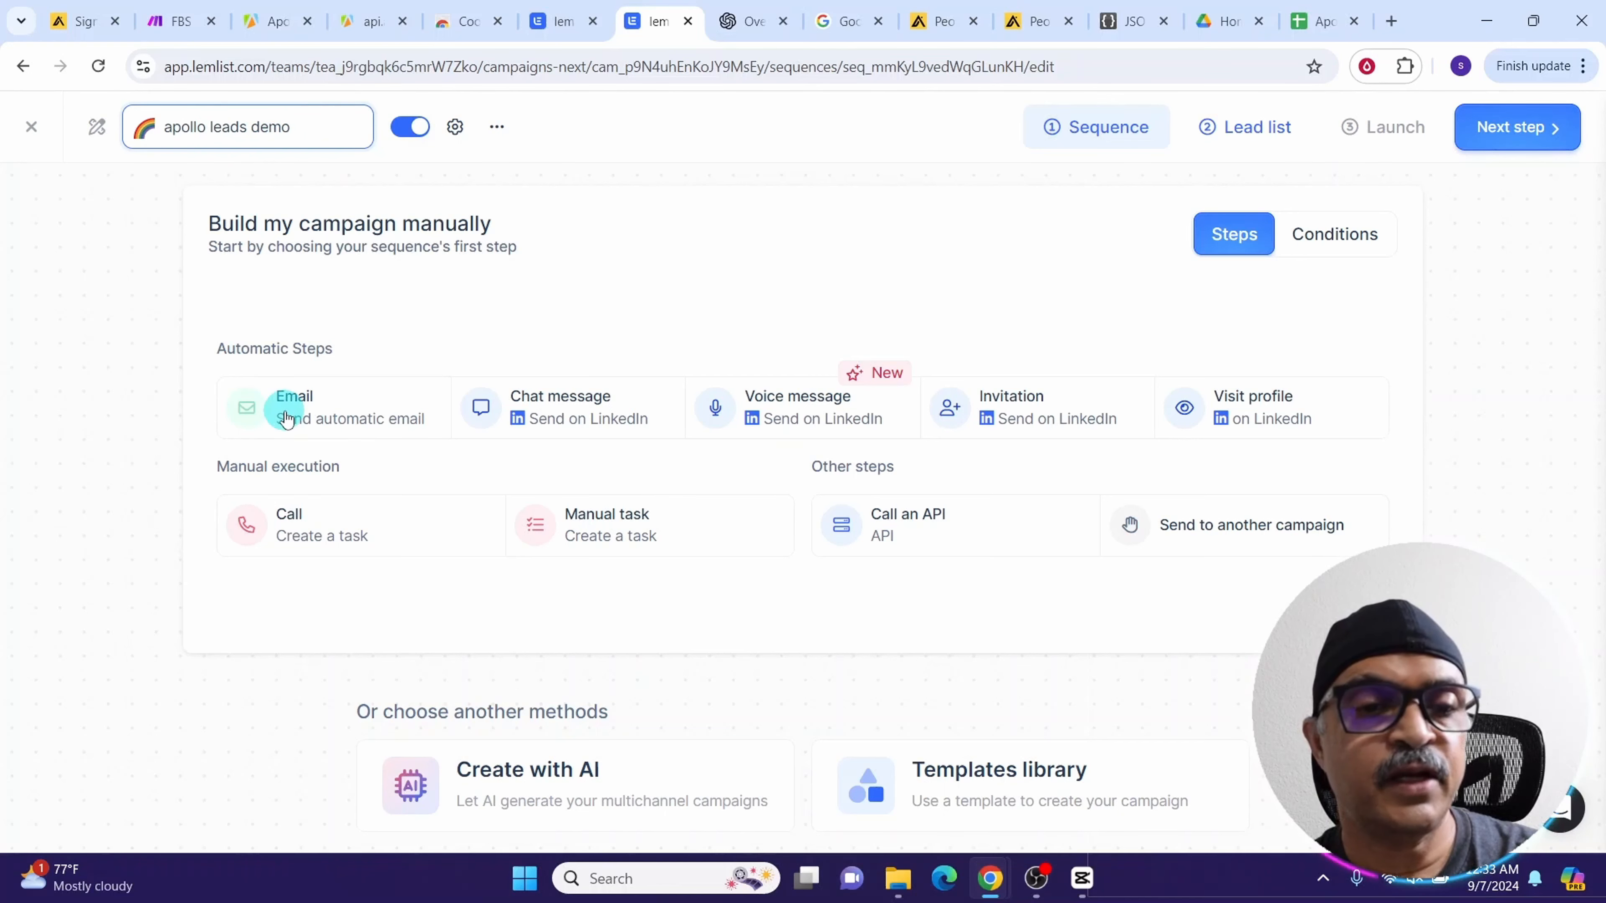
{"action": "left_click", "coordinate": [286, 418]}
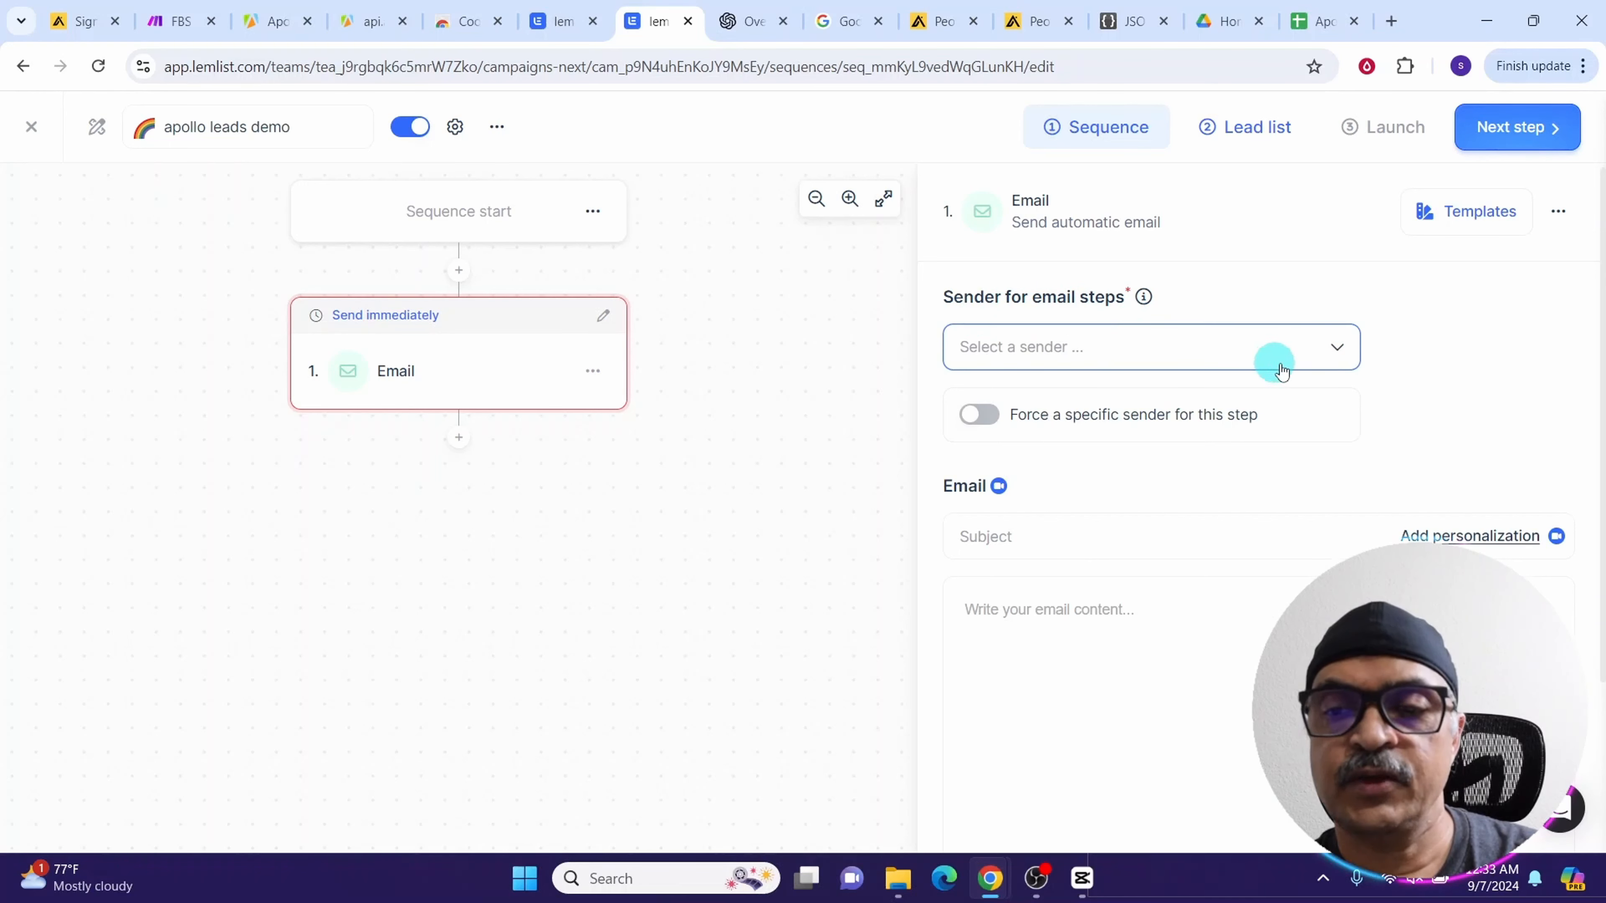
Choose the sender and set the first email's subject to {{firstName}} , Quick Question about {{companyName}}
{"action": "left_click", "coordinate": [1339, 364]}
{"action": "left_click", "coordinate": [1157, 395]}
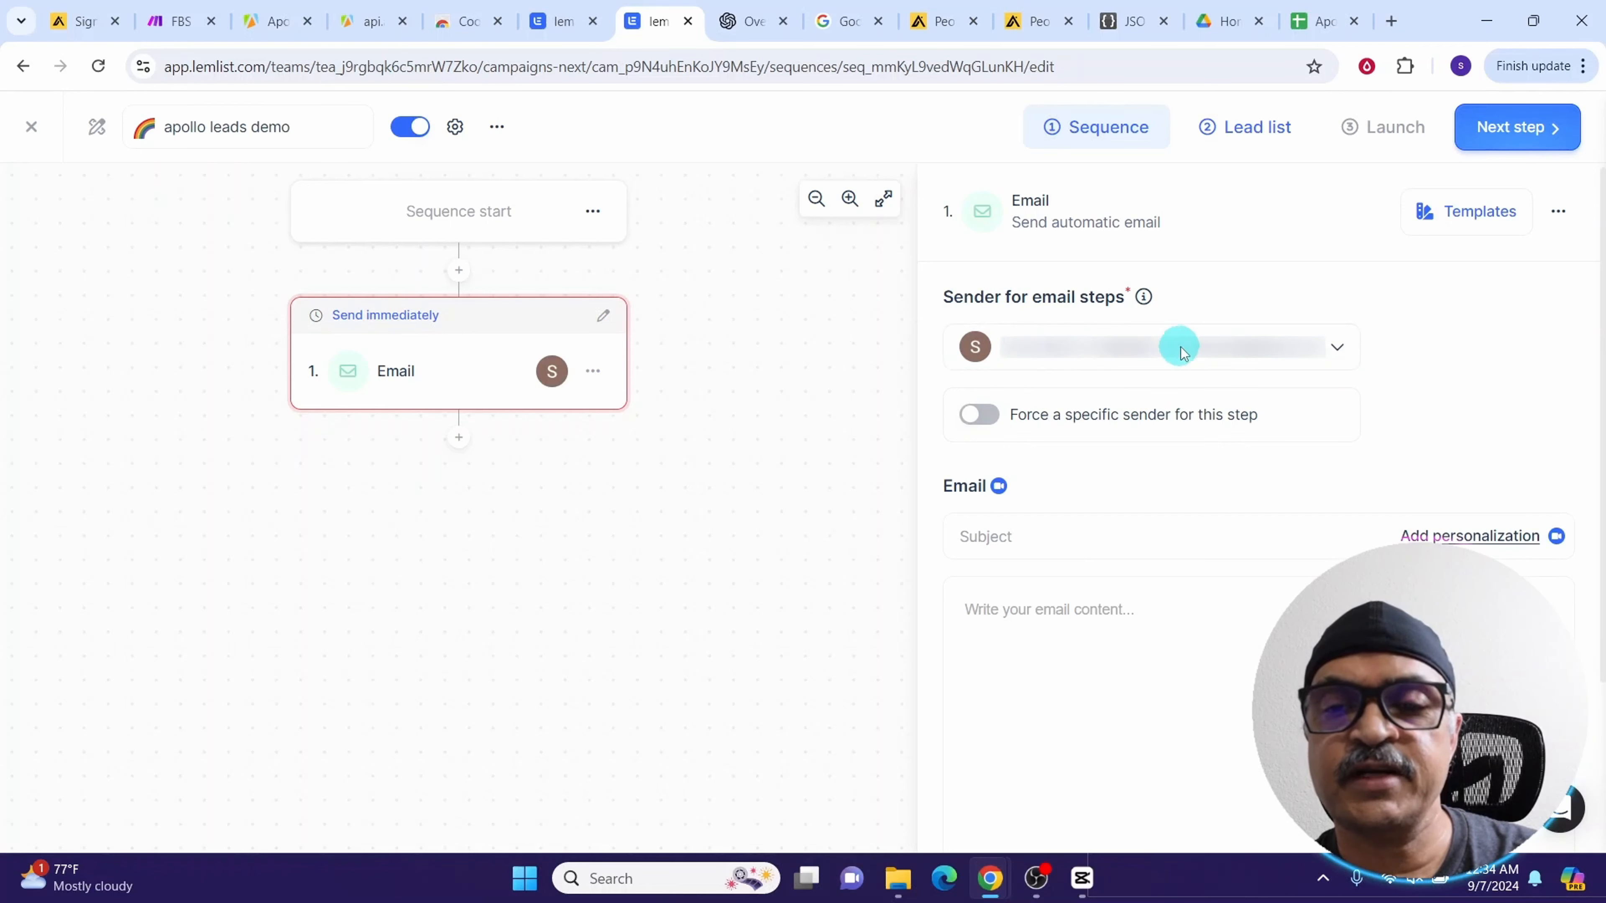
{"action": "left_click", "coordinate": [1062, 544]}
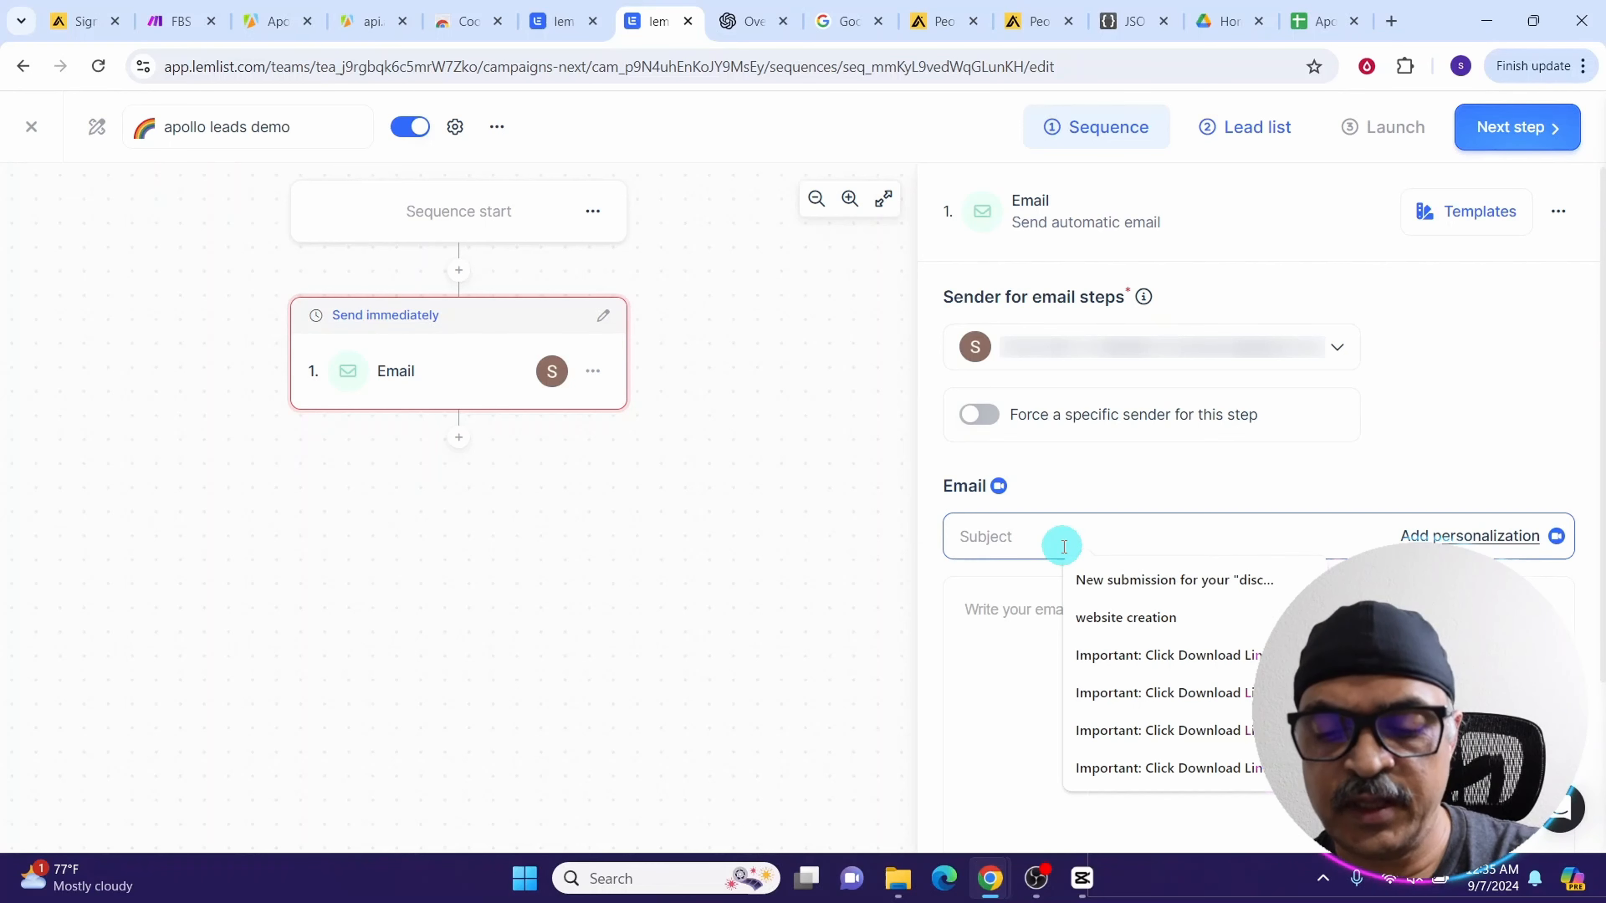
{"action": "type", "text": "{"}
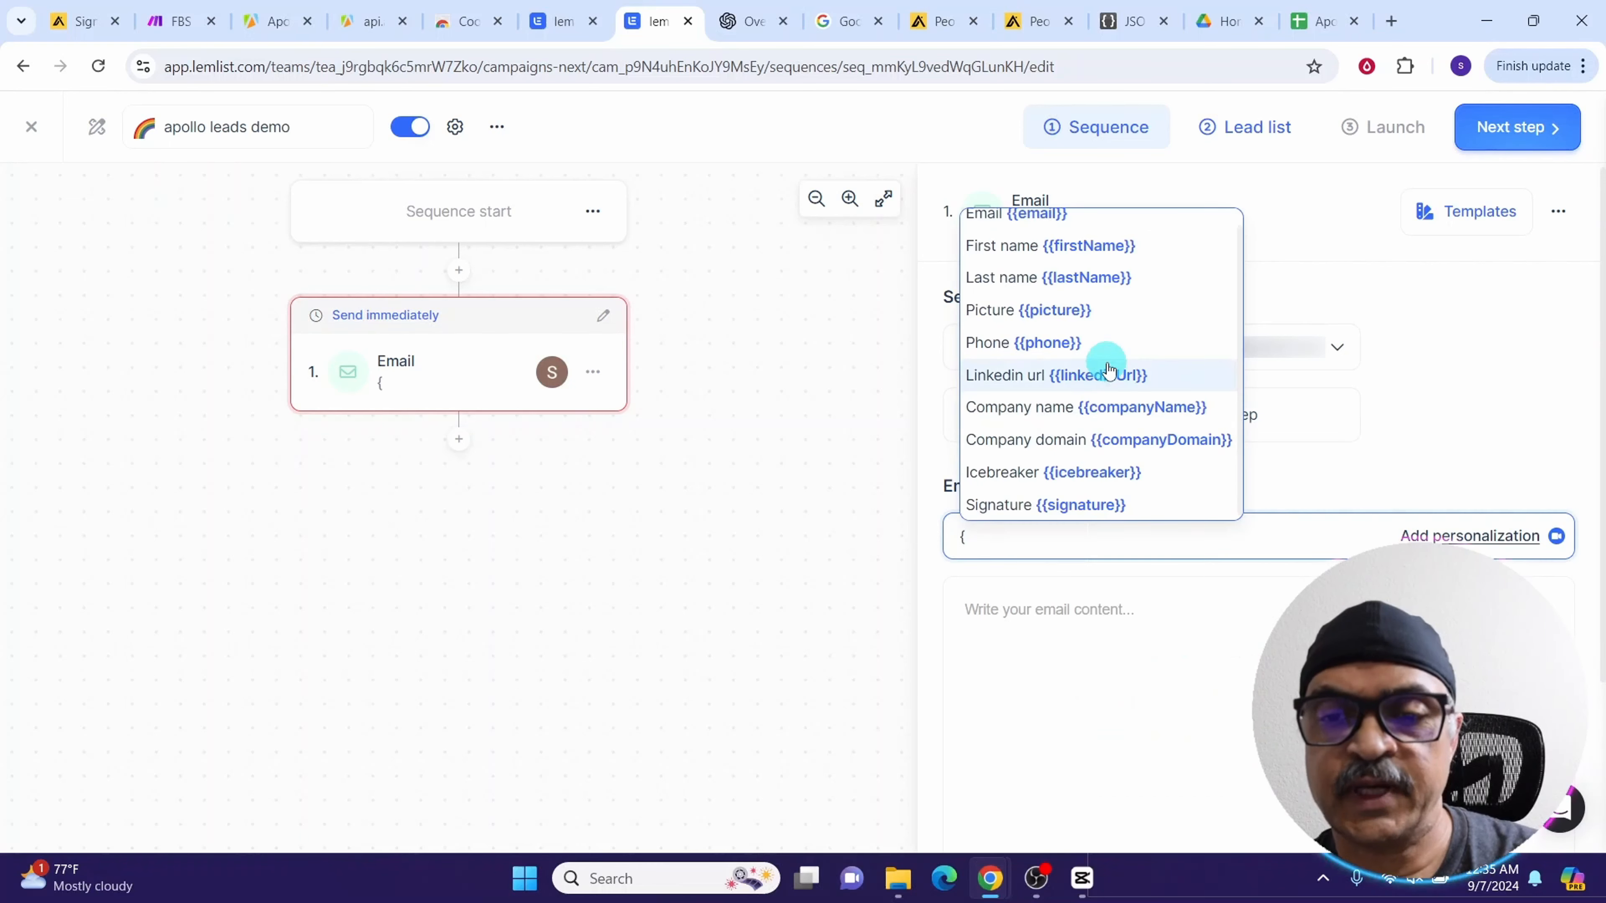
{"action": "left_click", "coordinate": [1073, 247]}
{"action": "type", "text": ", Quick Question about {"}
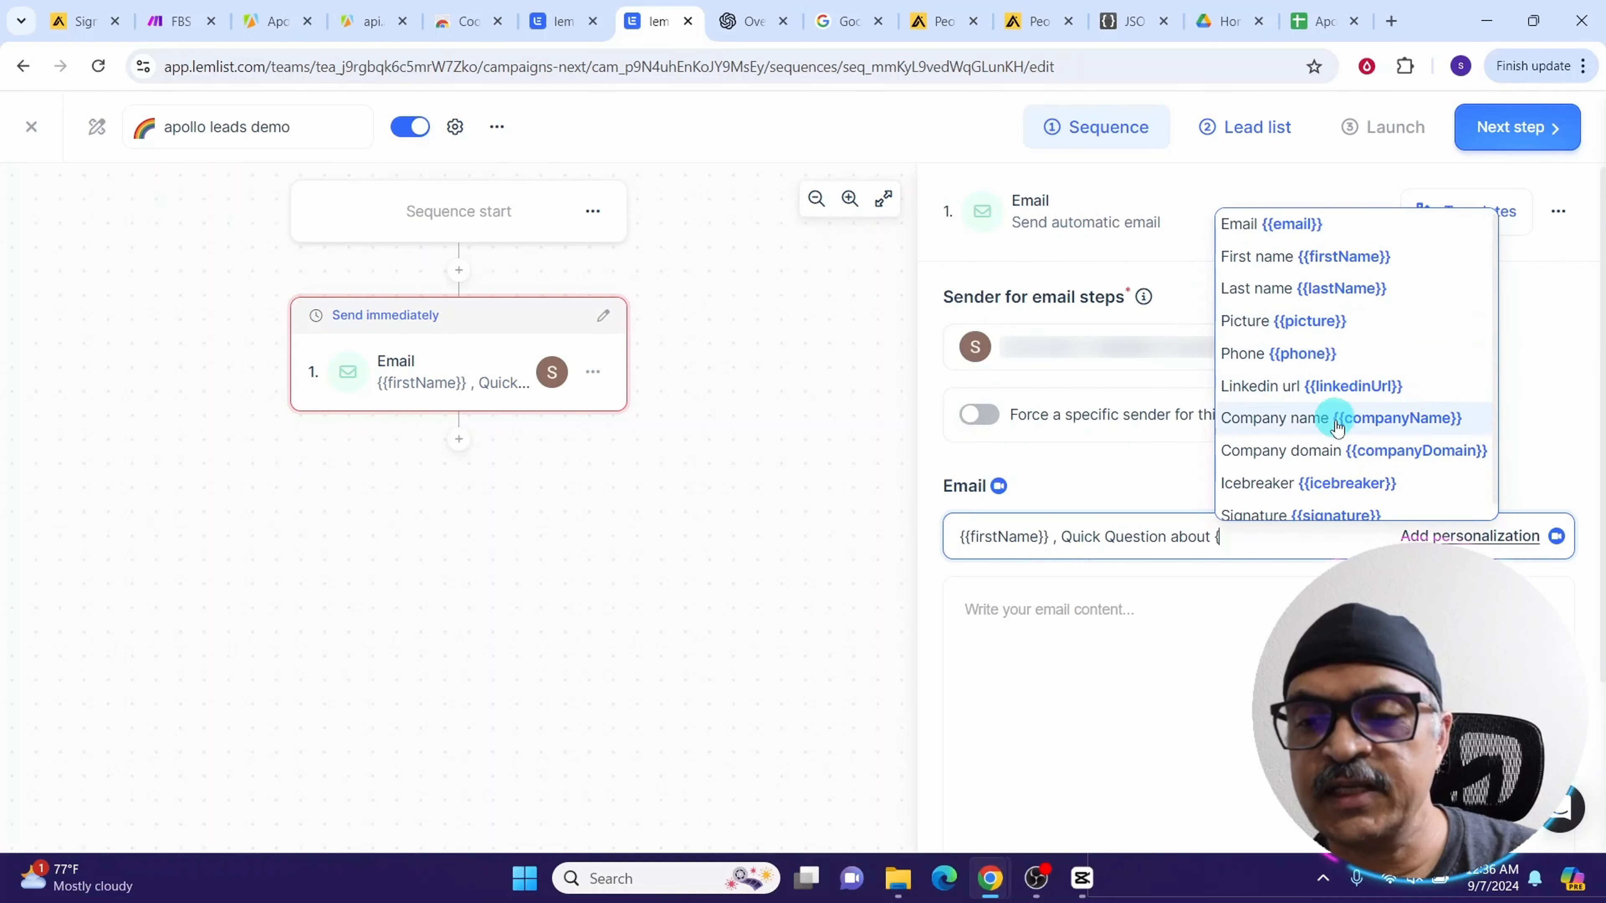
{"action": "left_click", "coordinate": [1337, 429]}
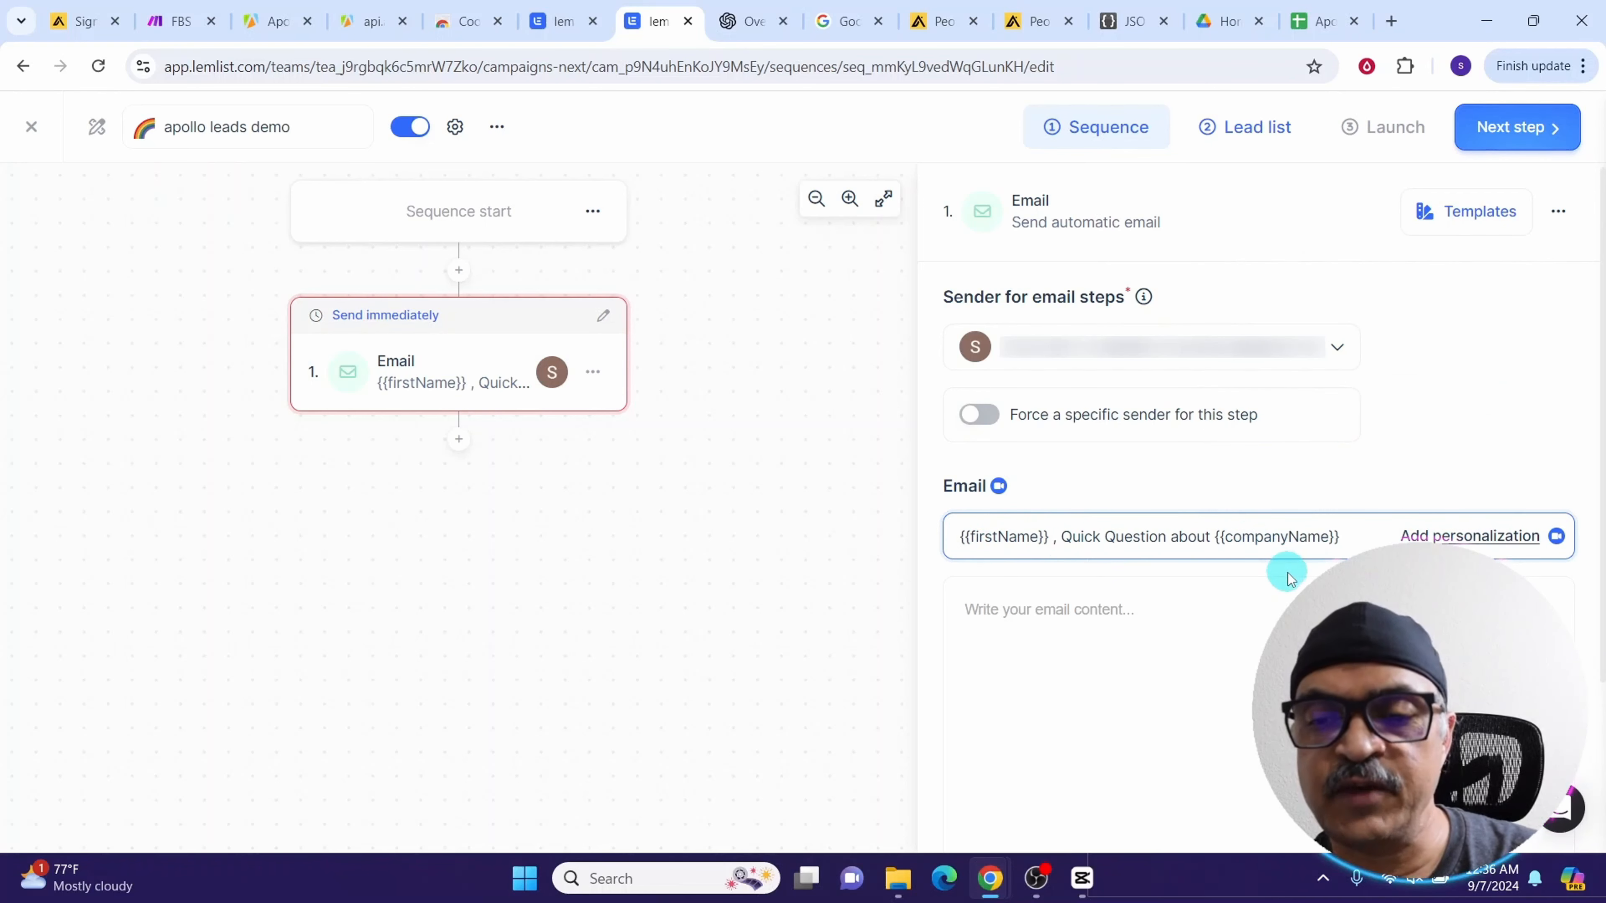
Set the first email's body to a new custom variable {{email_1}}
{"action": "left_click", "coordinate": [992, 612]}
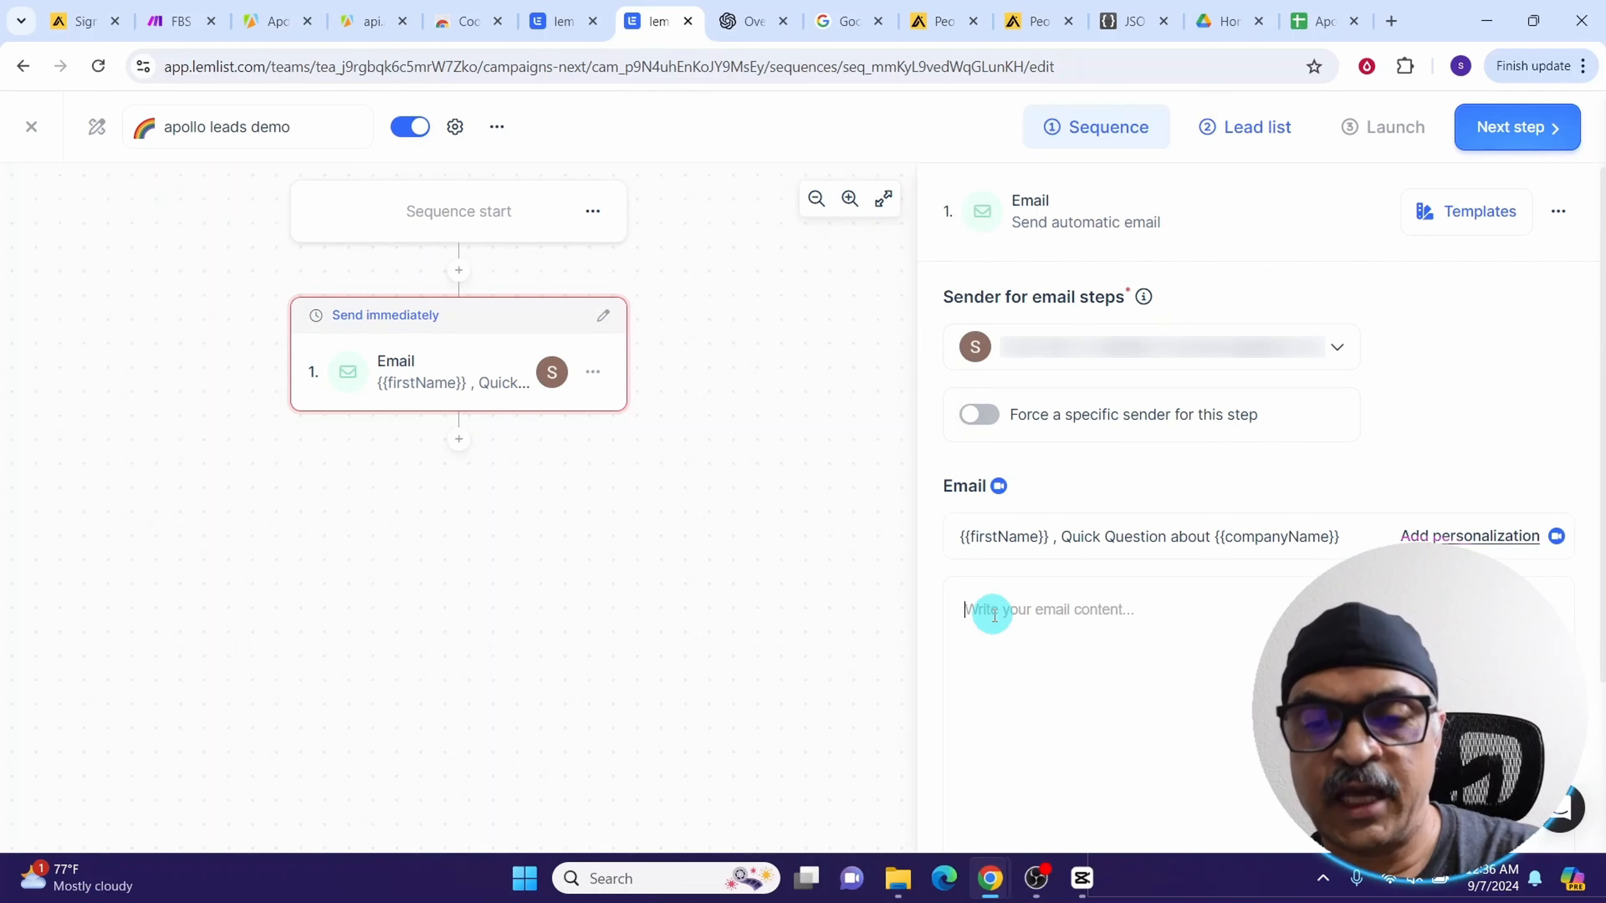
{"action": "type", "text": "{"}
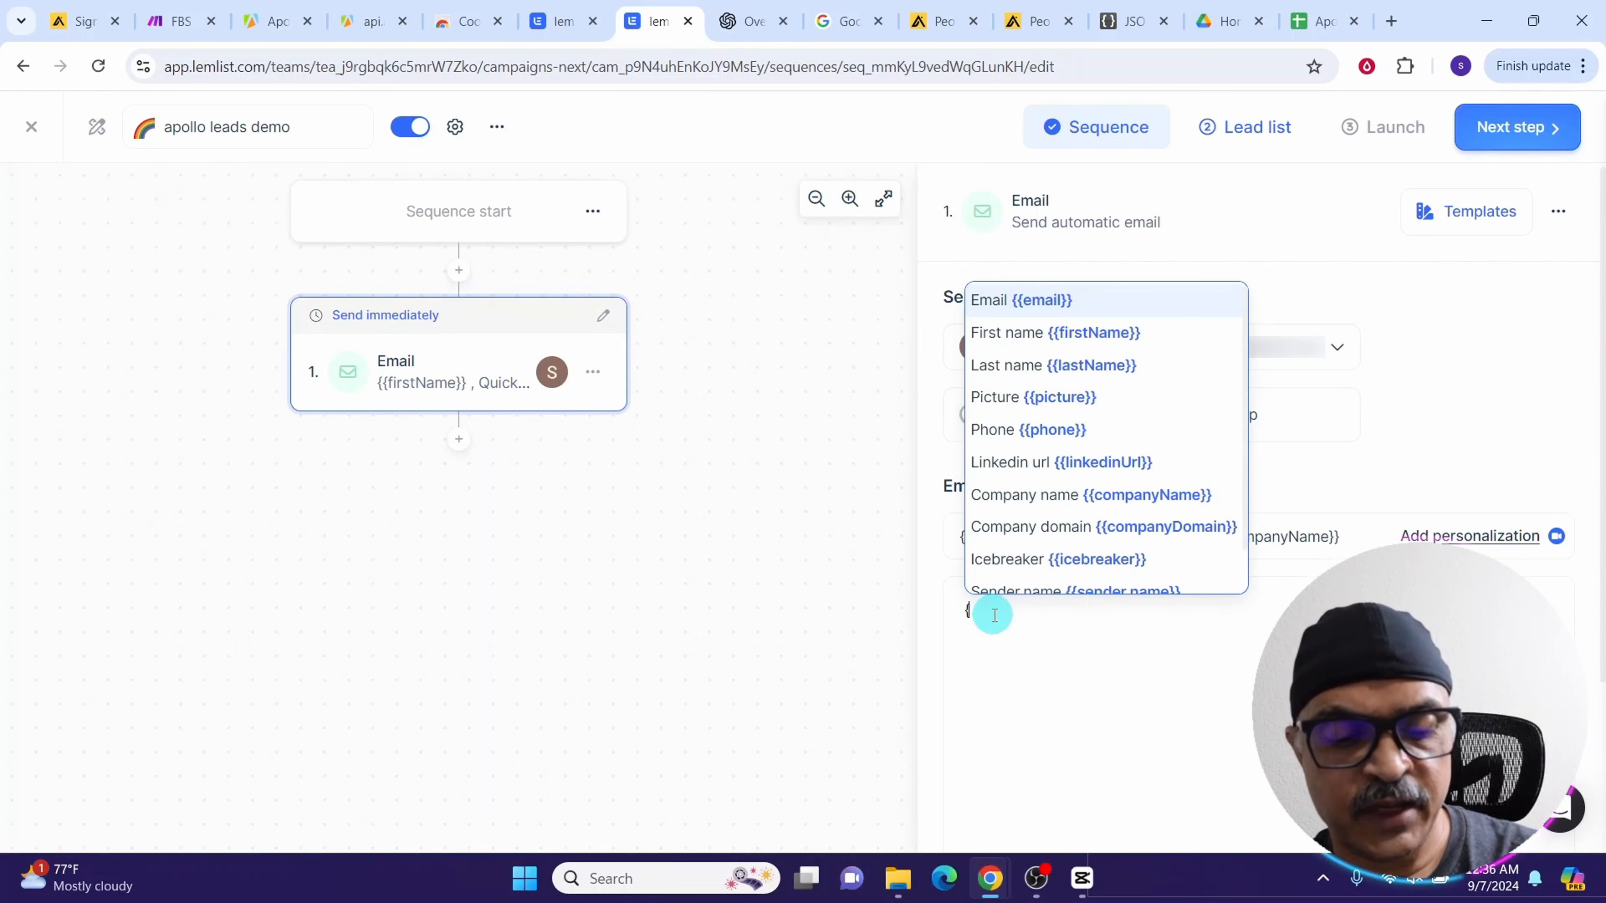
{"action": "type", "text": "email_"}
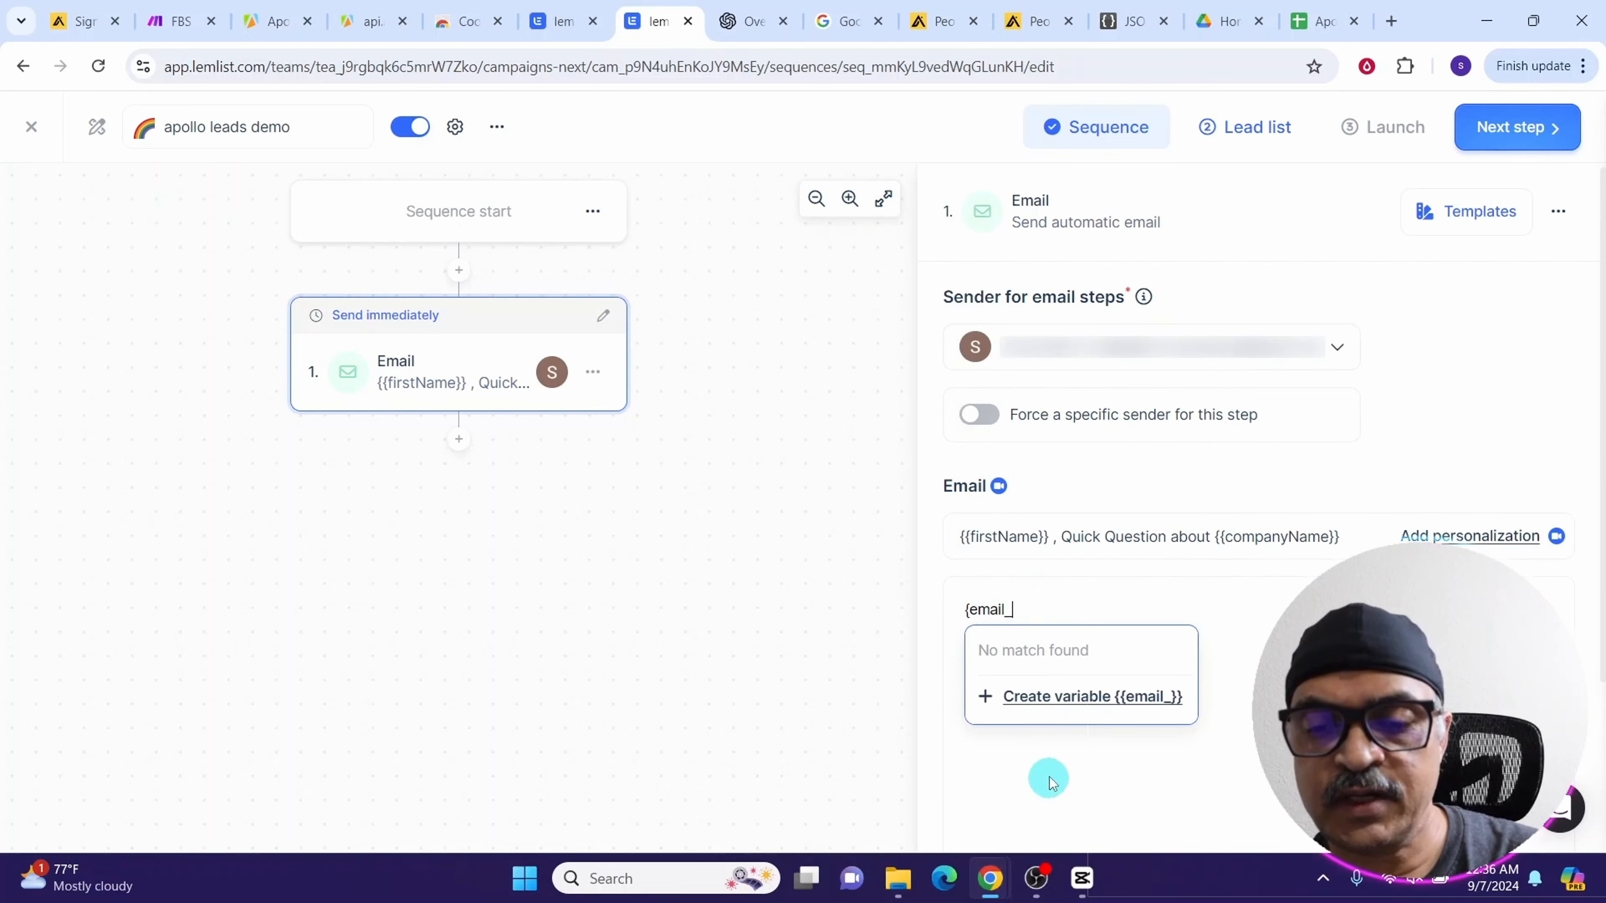
{"action": "type", "text": "1"}
{"action": "left_click", "coordinate": [1042, 697]}
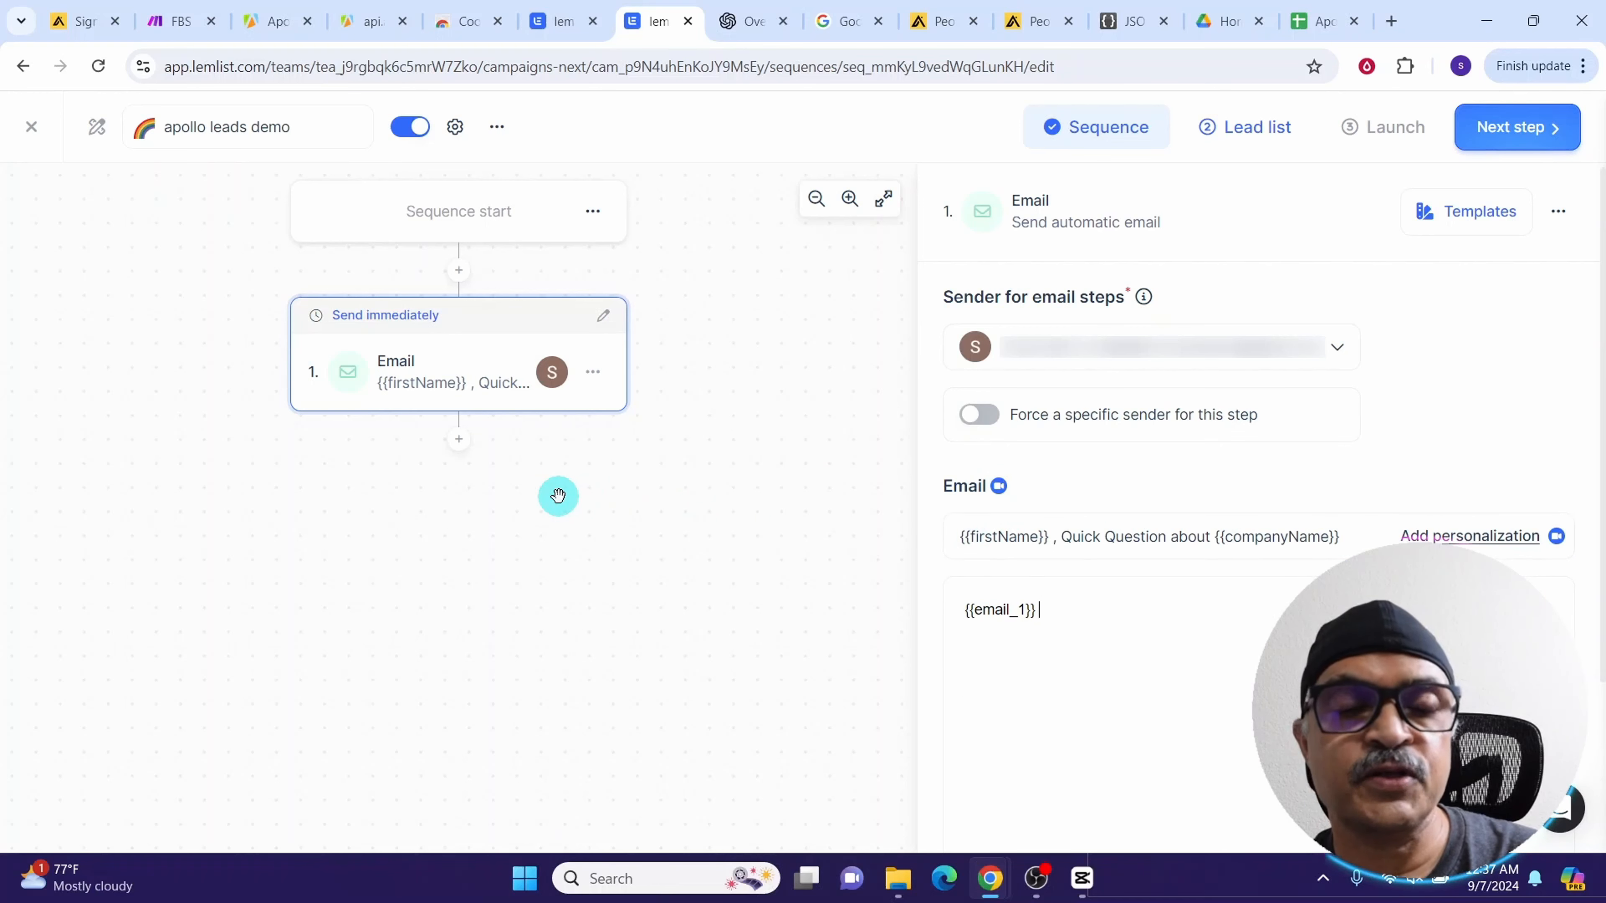
Add a second email step and set its subject to Re: {{firstName}} , Quick Question About {{companyName}}
{"action": "left_click", "coordinate": [456, 440]}
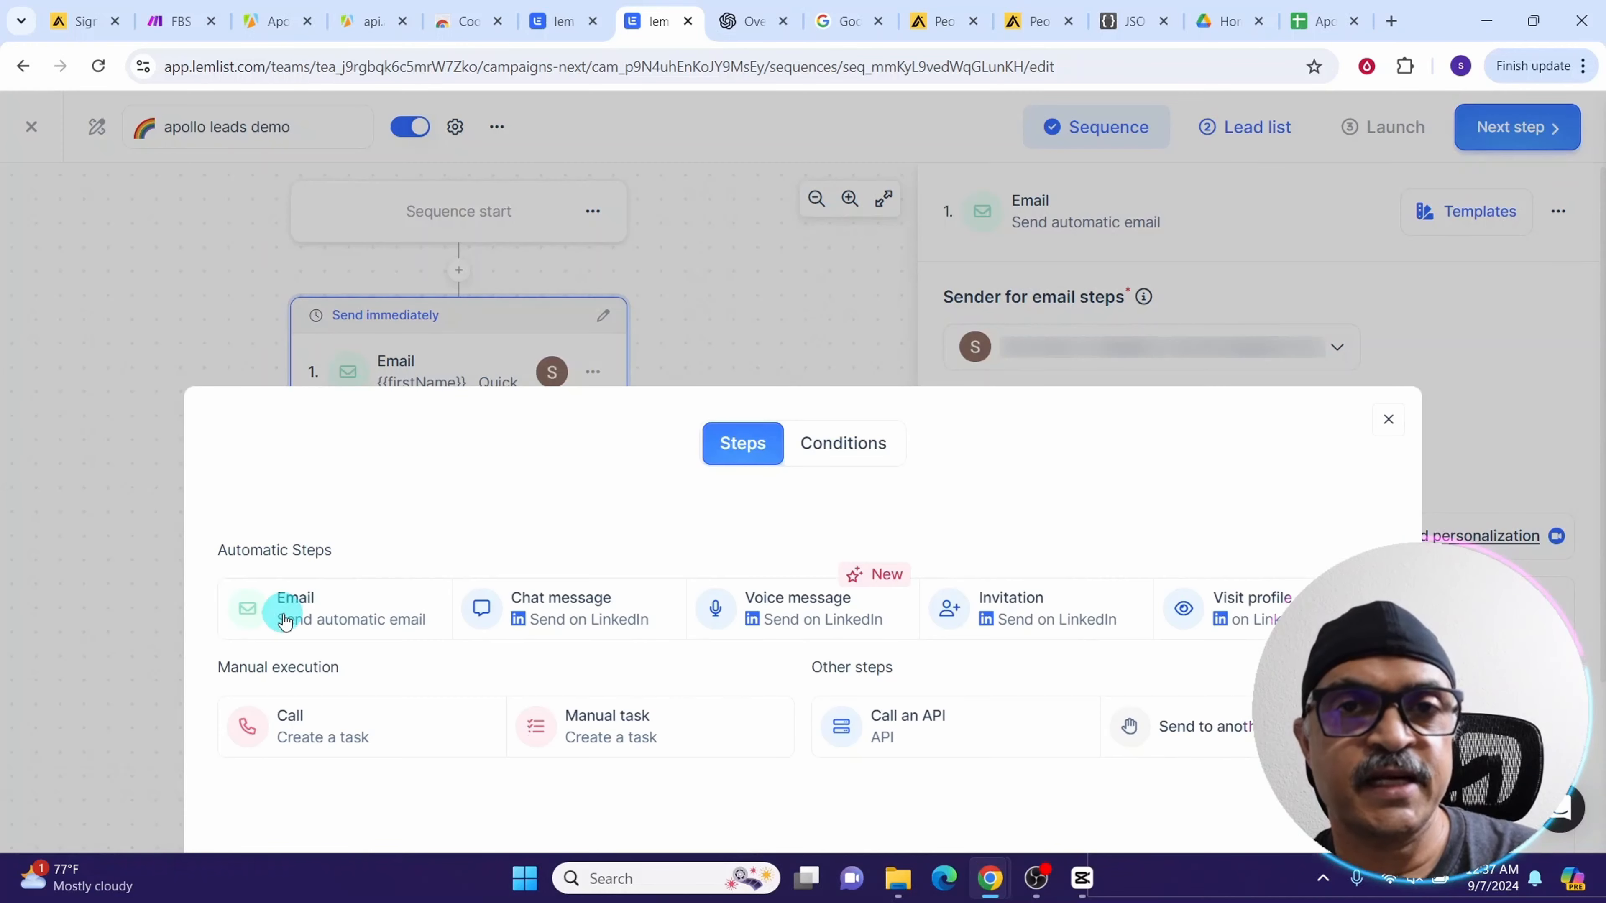
{"action": "left_click", "coordinate": [286, 621]}
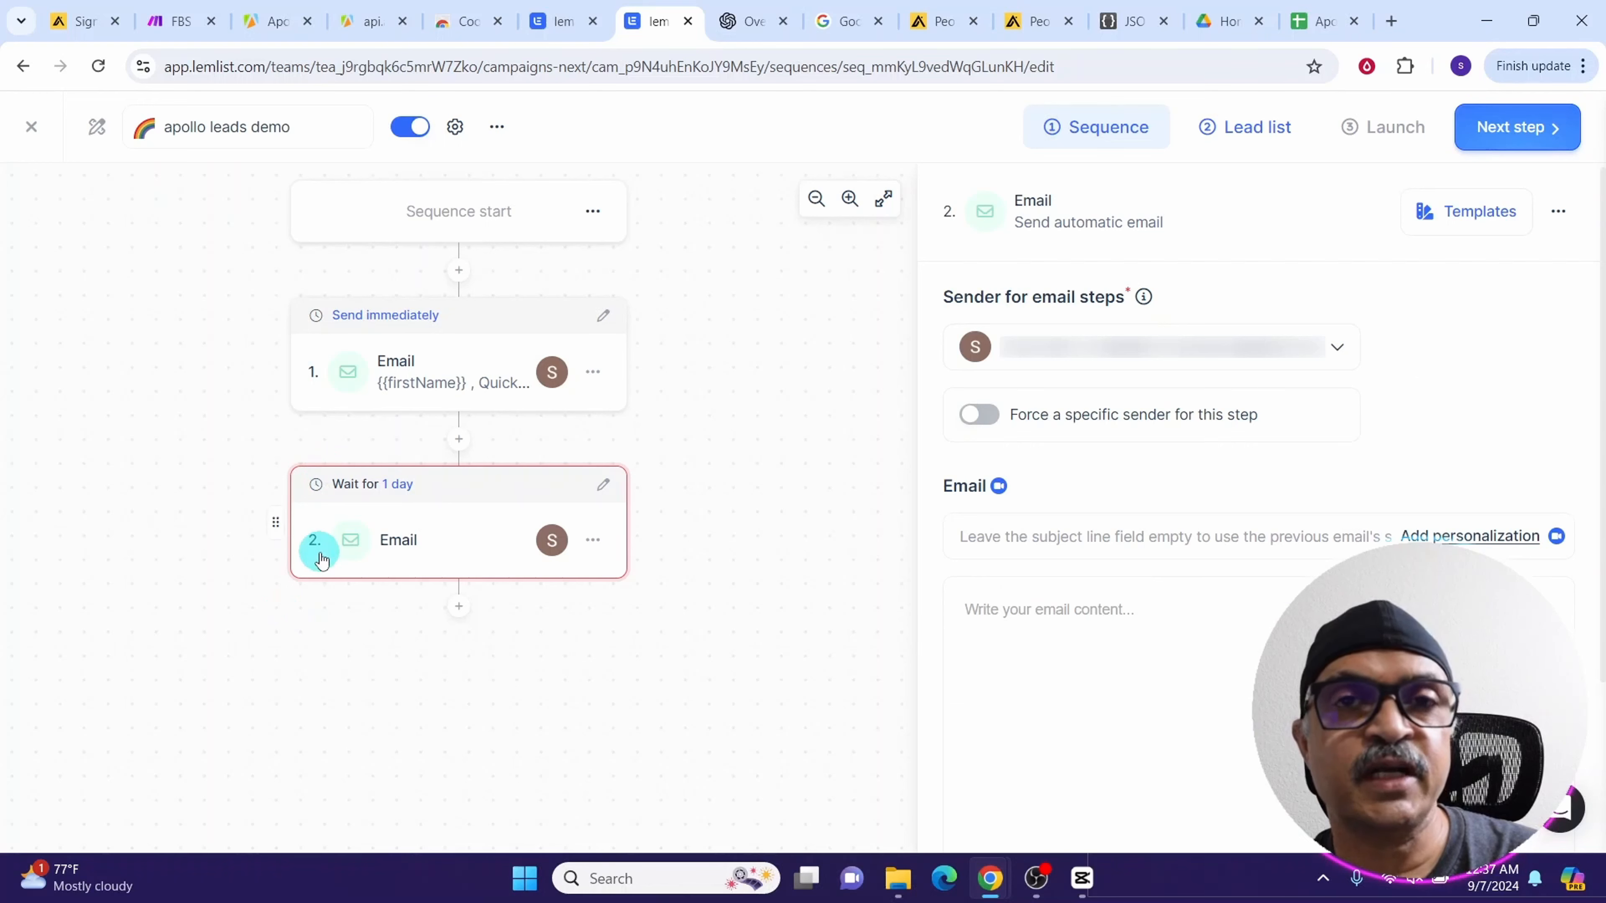
{"action": "left_click", "coordinate": [1000, 543]}
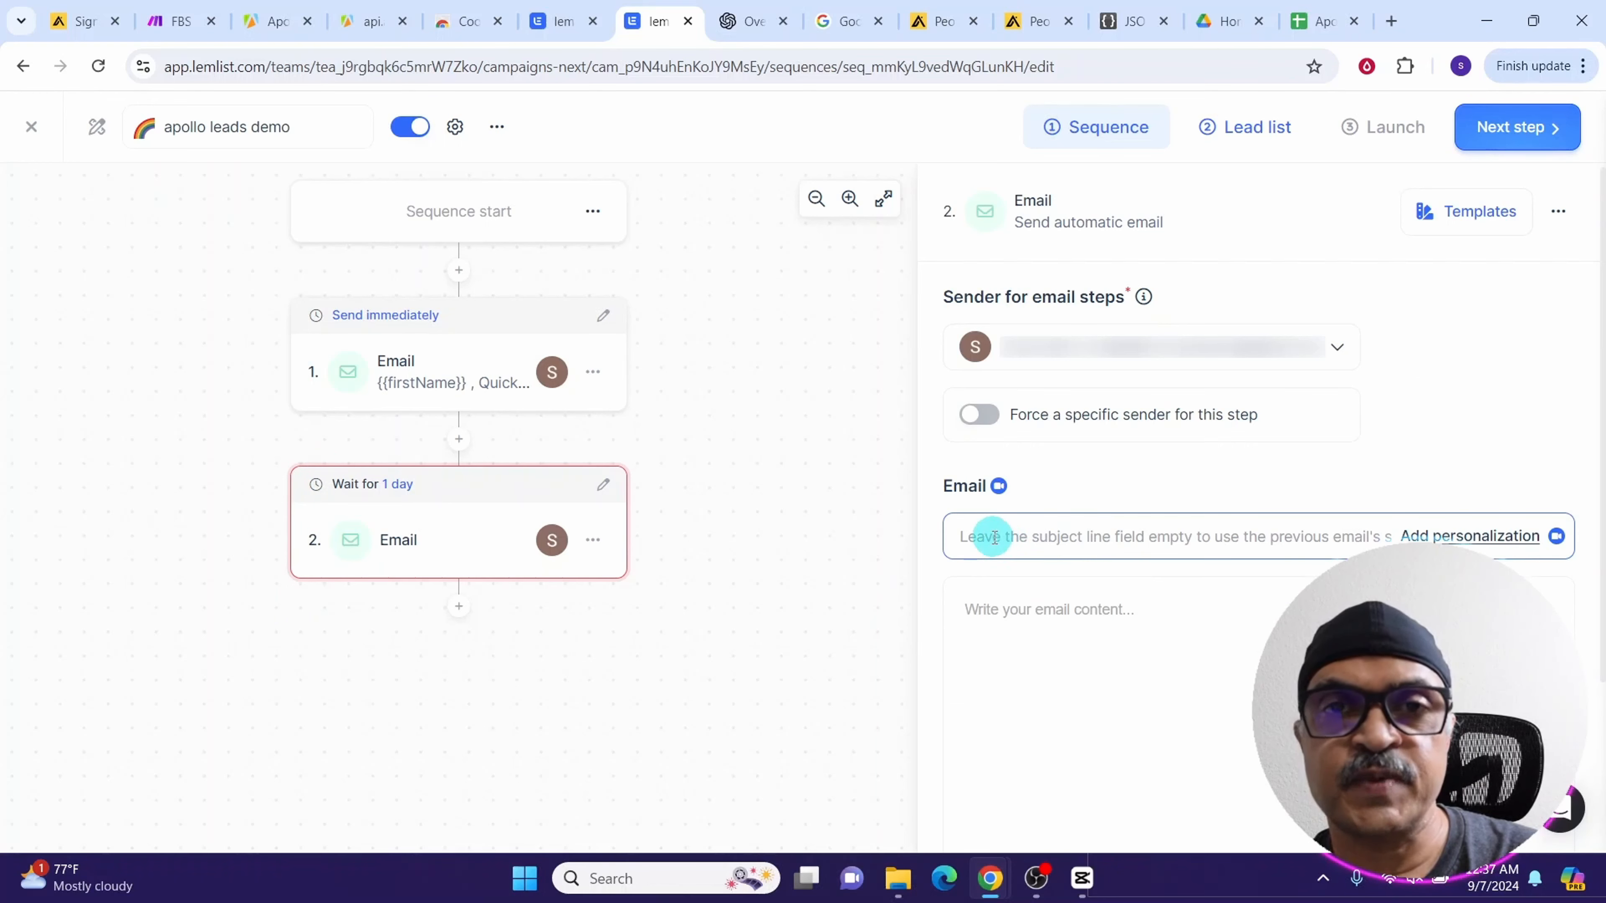
{"action": "left_click", "coordinate": [995, 538]}
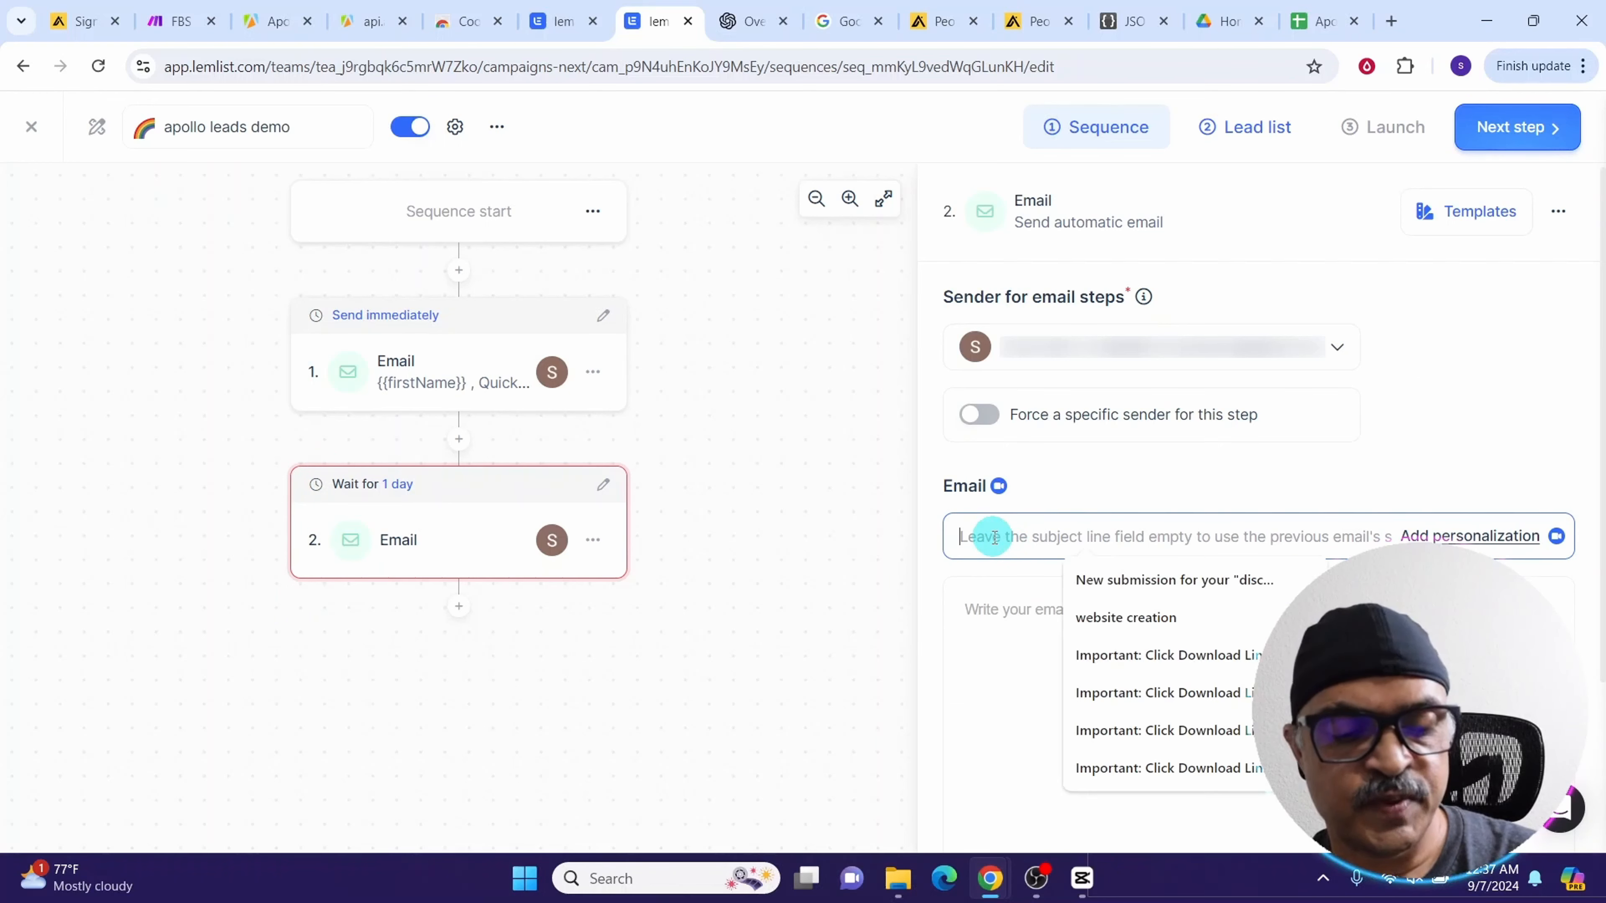
{"action": "type", "text": "RE:"}
{"action": "key", "text": "Down"}
{"action": "key", "text": "Return"}
Set the second email's body to a new custom variable {{email_2}}
{"action": "left_click", "coordinate": [982, 611]}
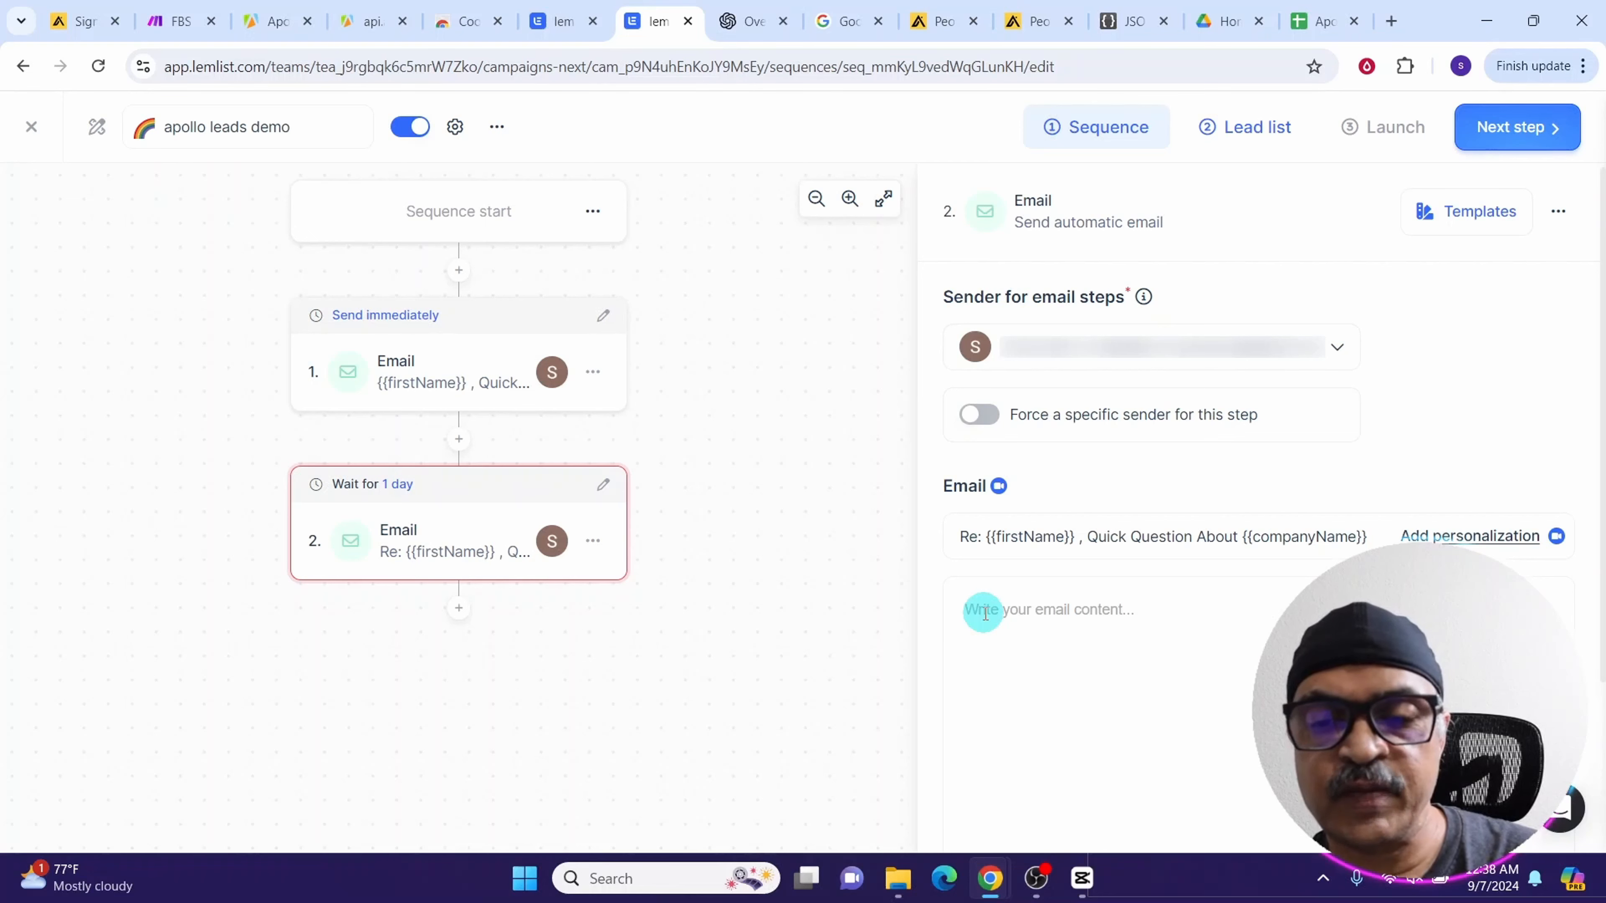
{"action": "type", "text": "{email_2"}
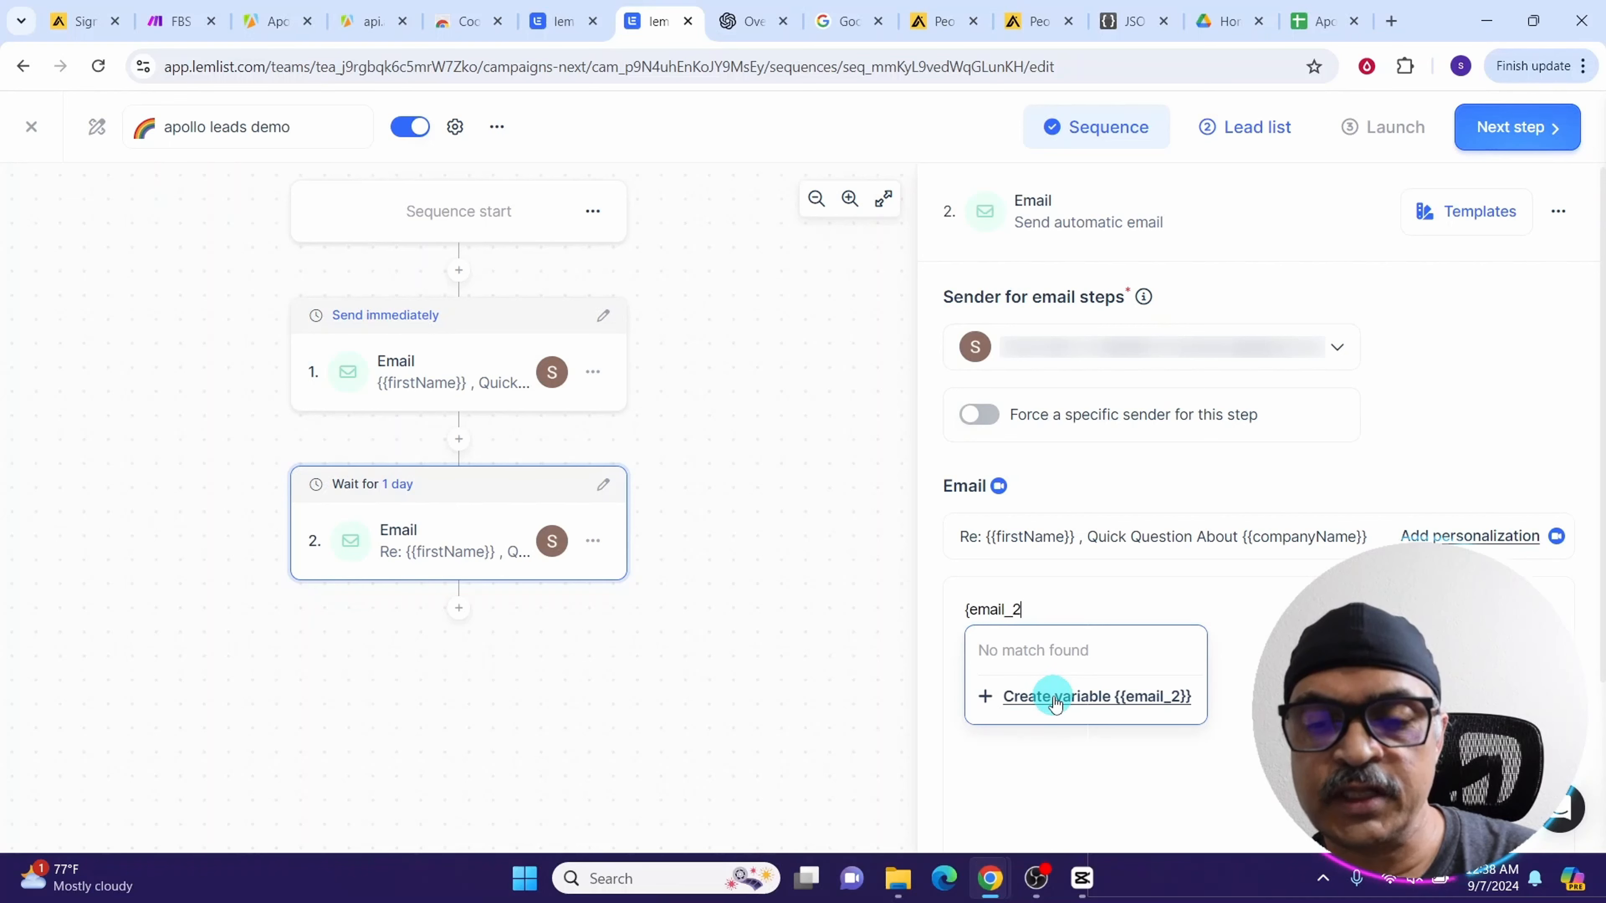
{"action": "left_click", "coordinate": [1055, 695]}
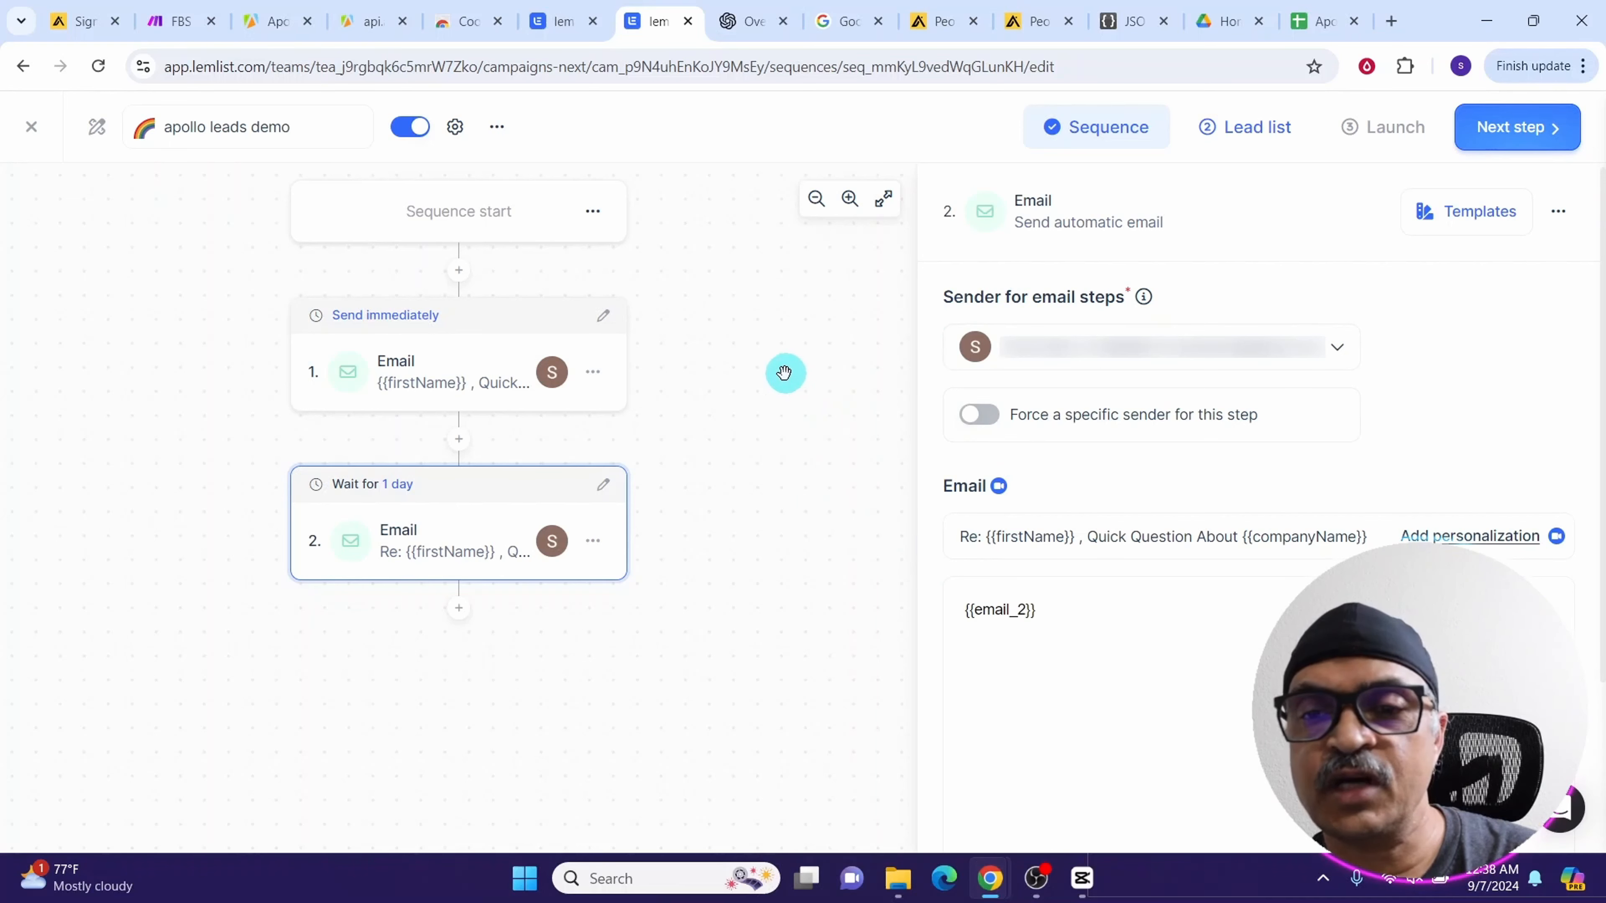
Open the lemlist module in the Make scenario and try to add a new lemlist connection
{"action": "left_click", "coordinate": [165, 19]}
{"action": "left_click", "coordinate": [431, 476]}
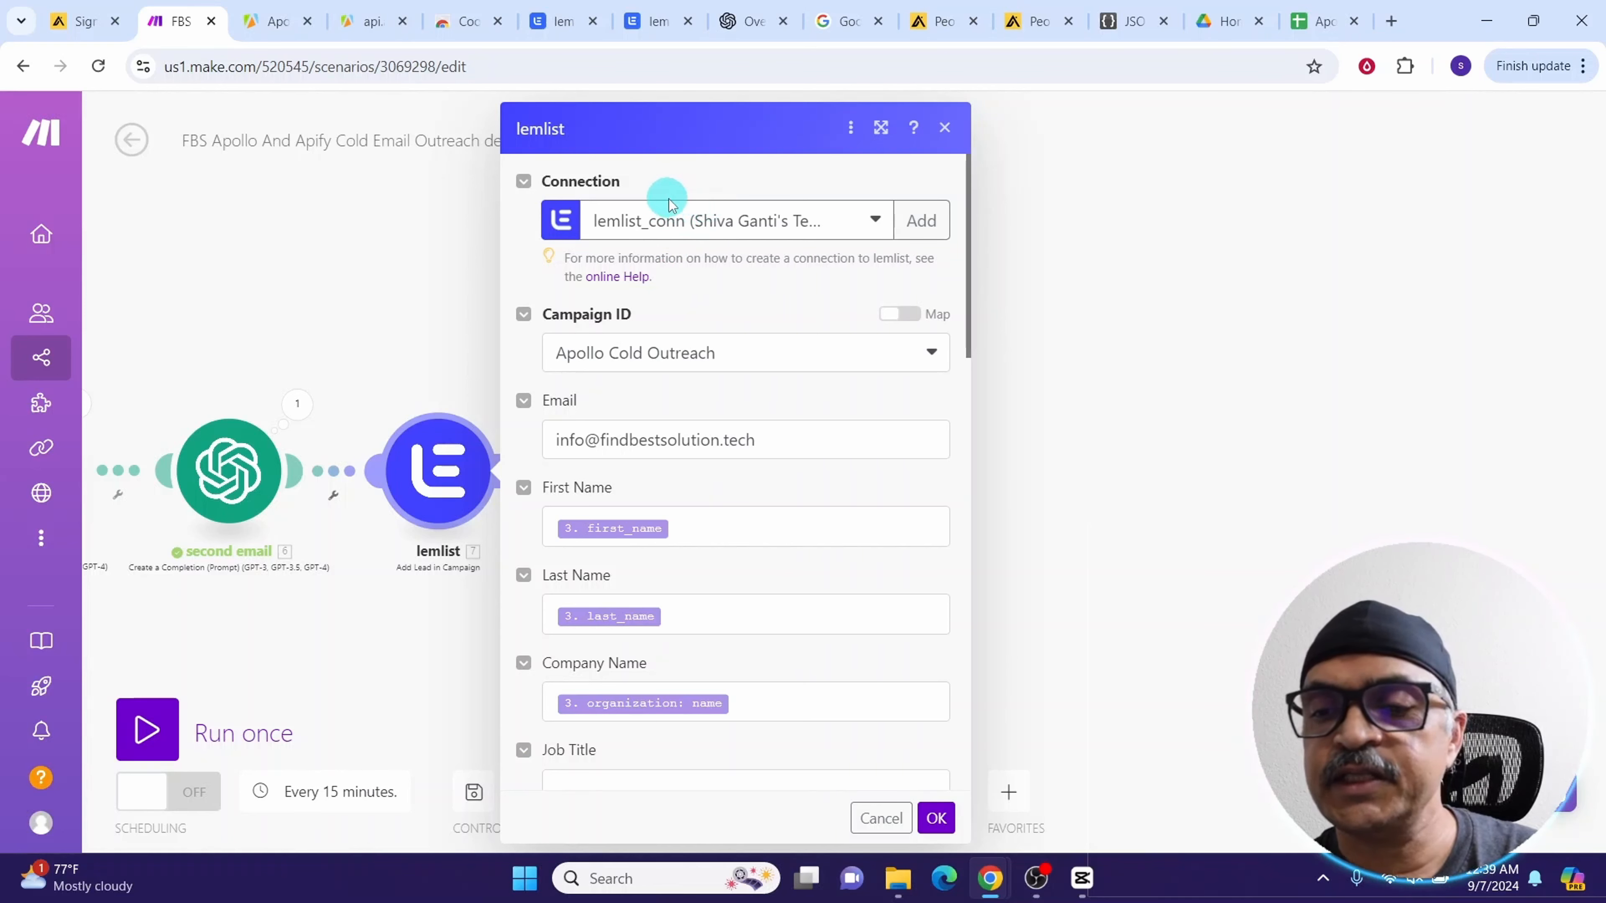
{"action": "left_click", "coordinate": [918, 222]}
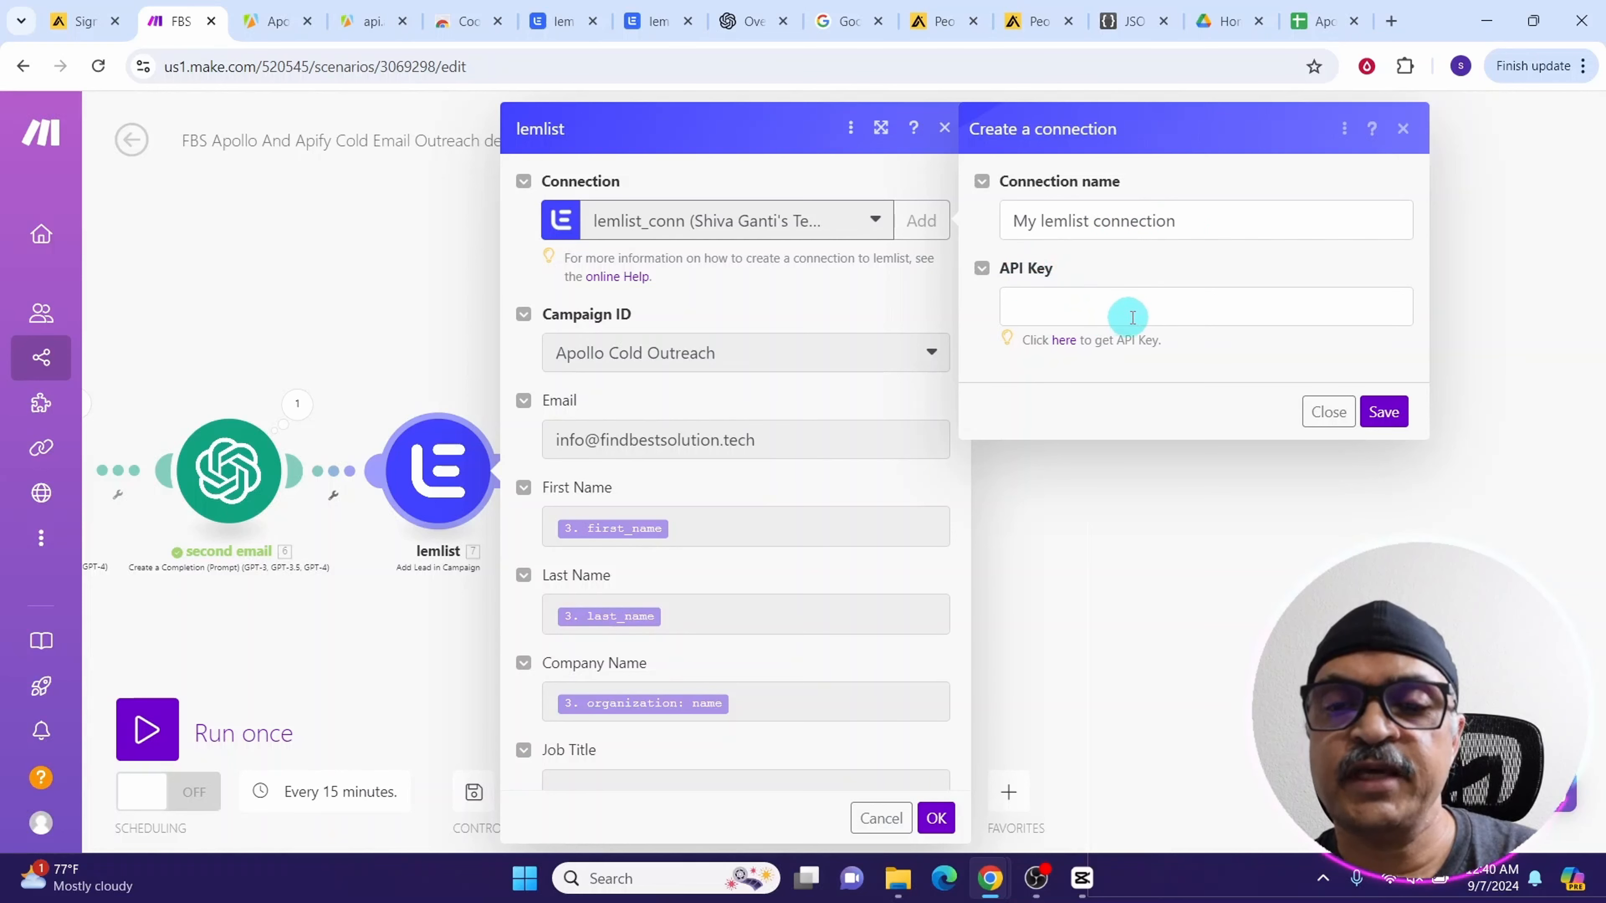
{"action": "left_click", "coordinate": [1385, 412]}
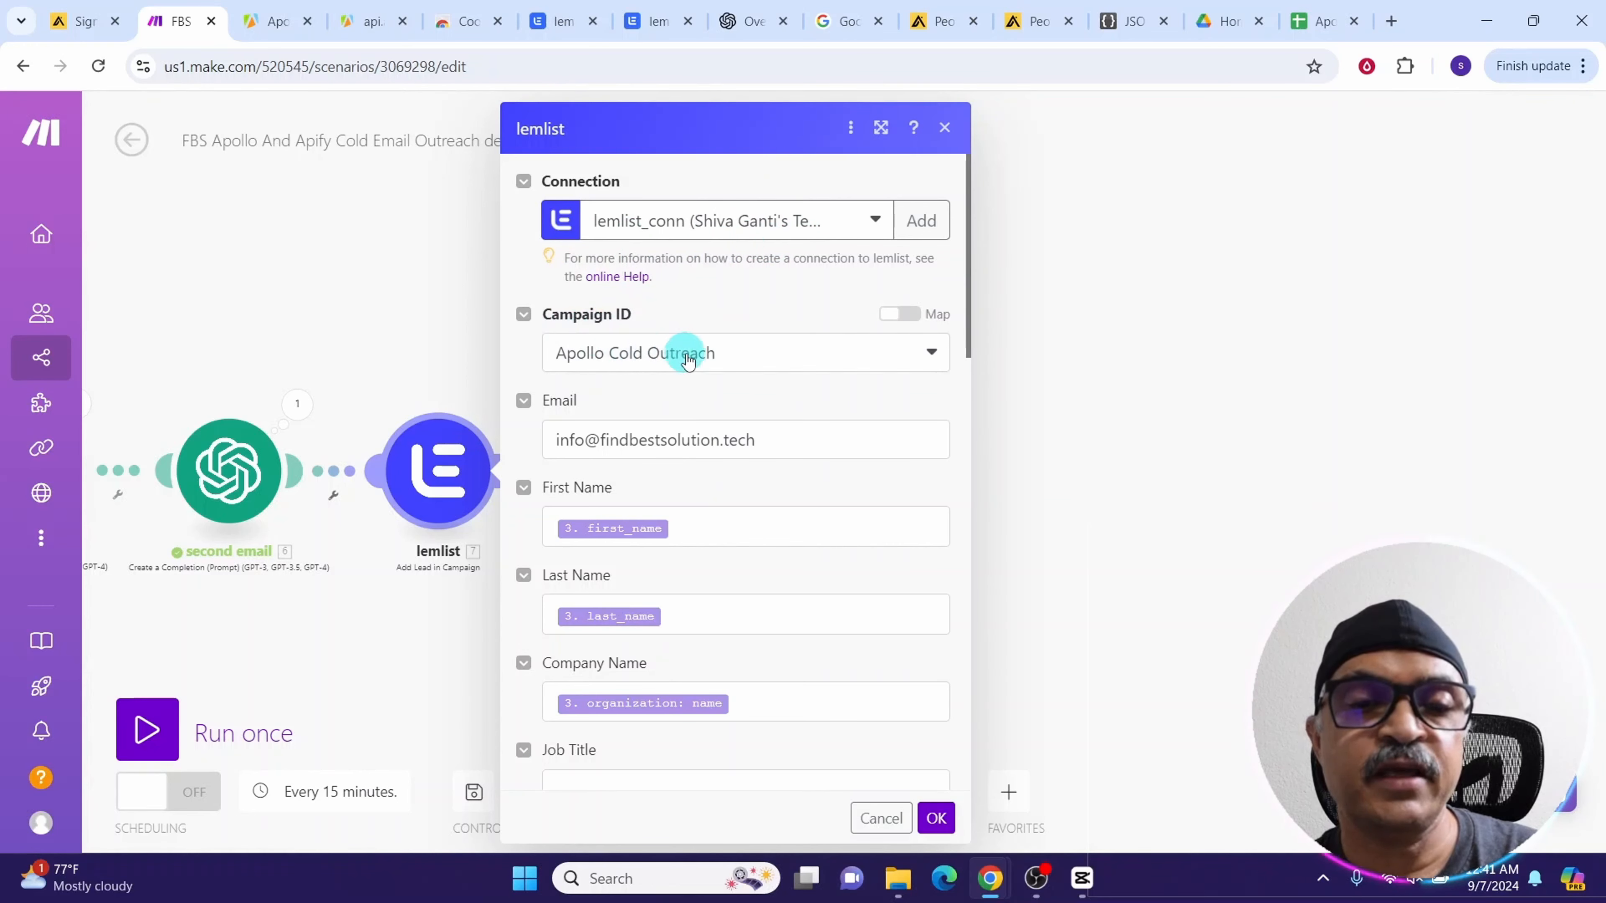
Set the lemlist module's campaign to Apollo Cold Outreach, review the mapped custom fields, and save the module
{"action": "left_click", "coordinate": [789, 362]}
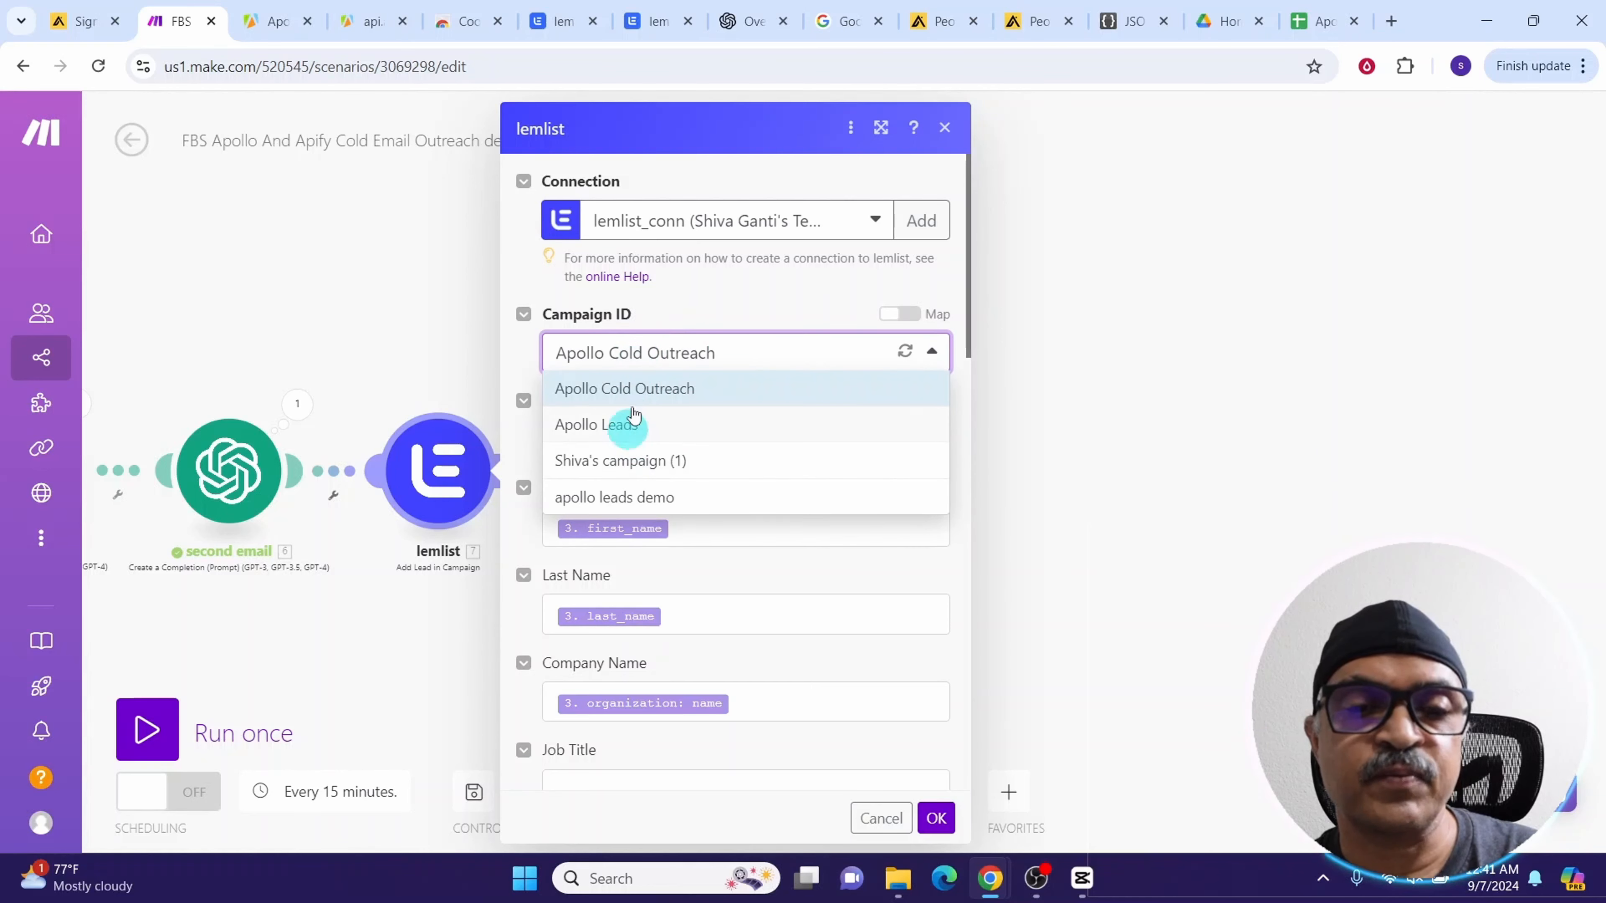
{"action": "left_click", "coordinate": [654, 387]}
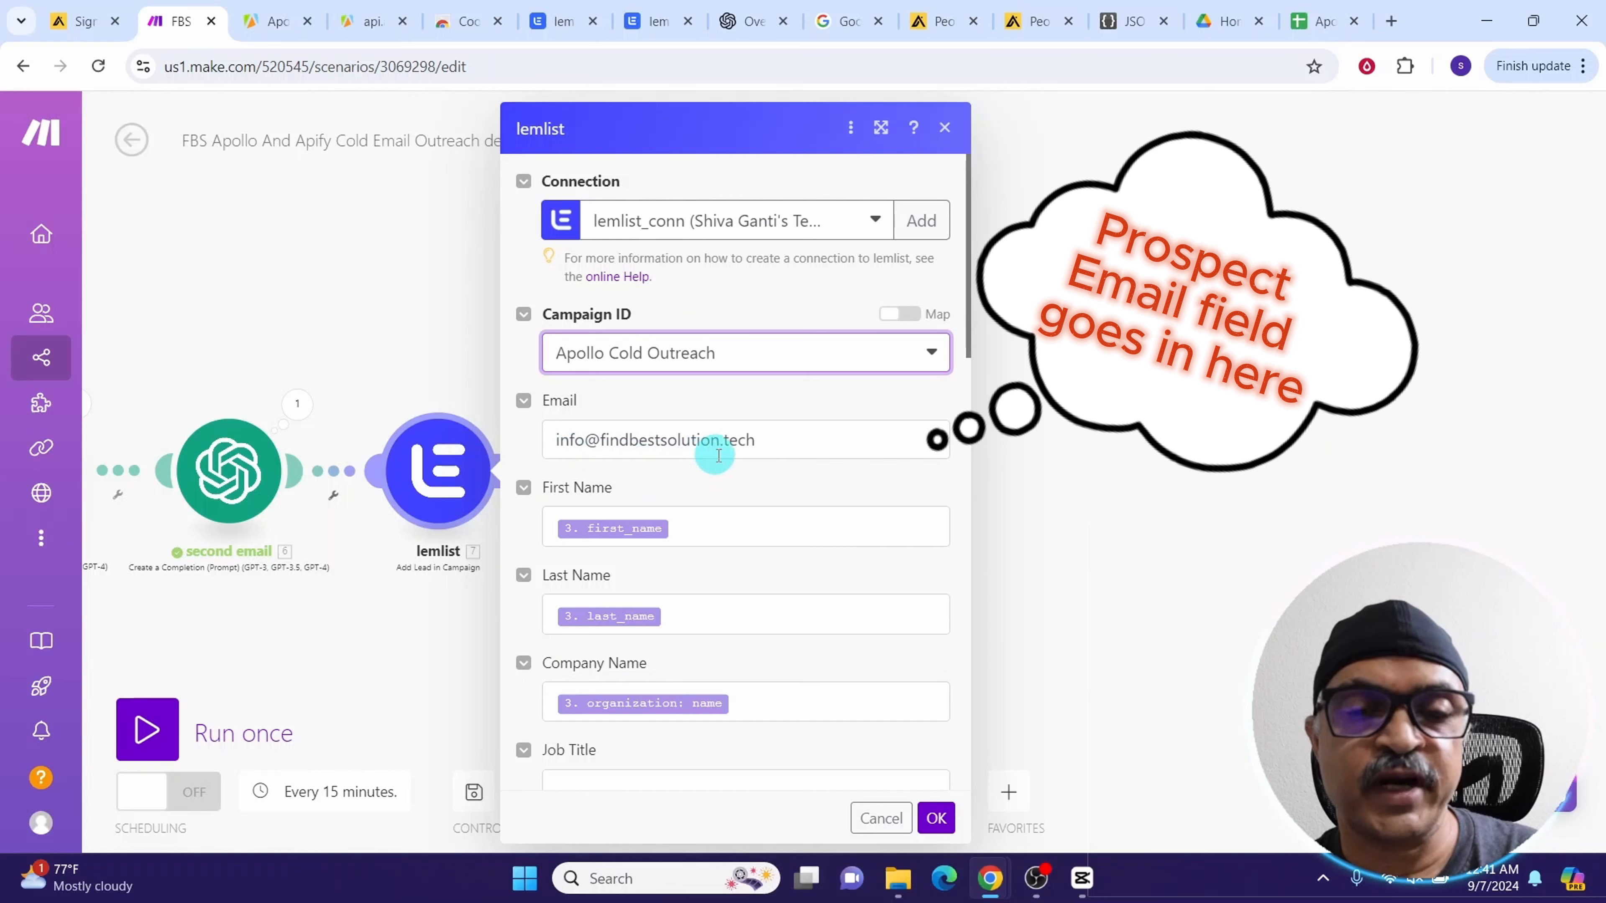
{"action": "scroll", "coordinate": [771, 446], "scroll_direction": "down", "scroll_amount": 4}
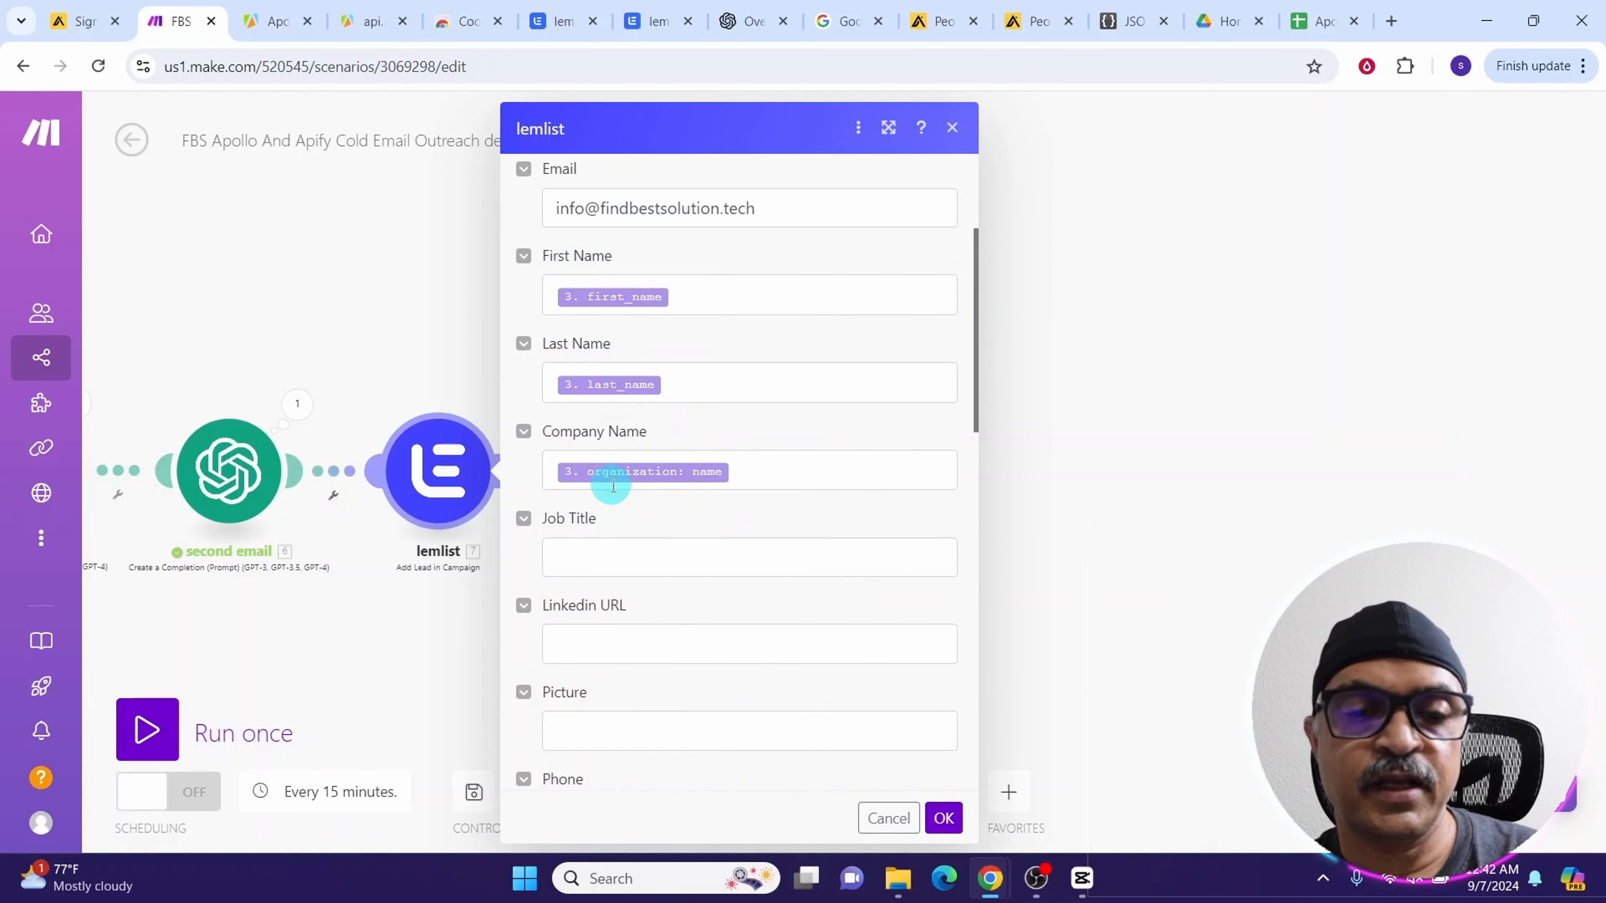
{"action": "scroll", "coordinate": [612, 486], "scroll_direction": "down", "scroll_amount": 4}
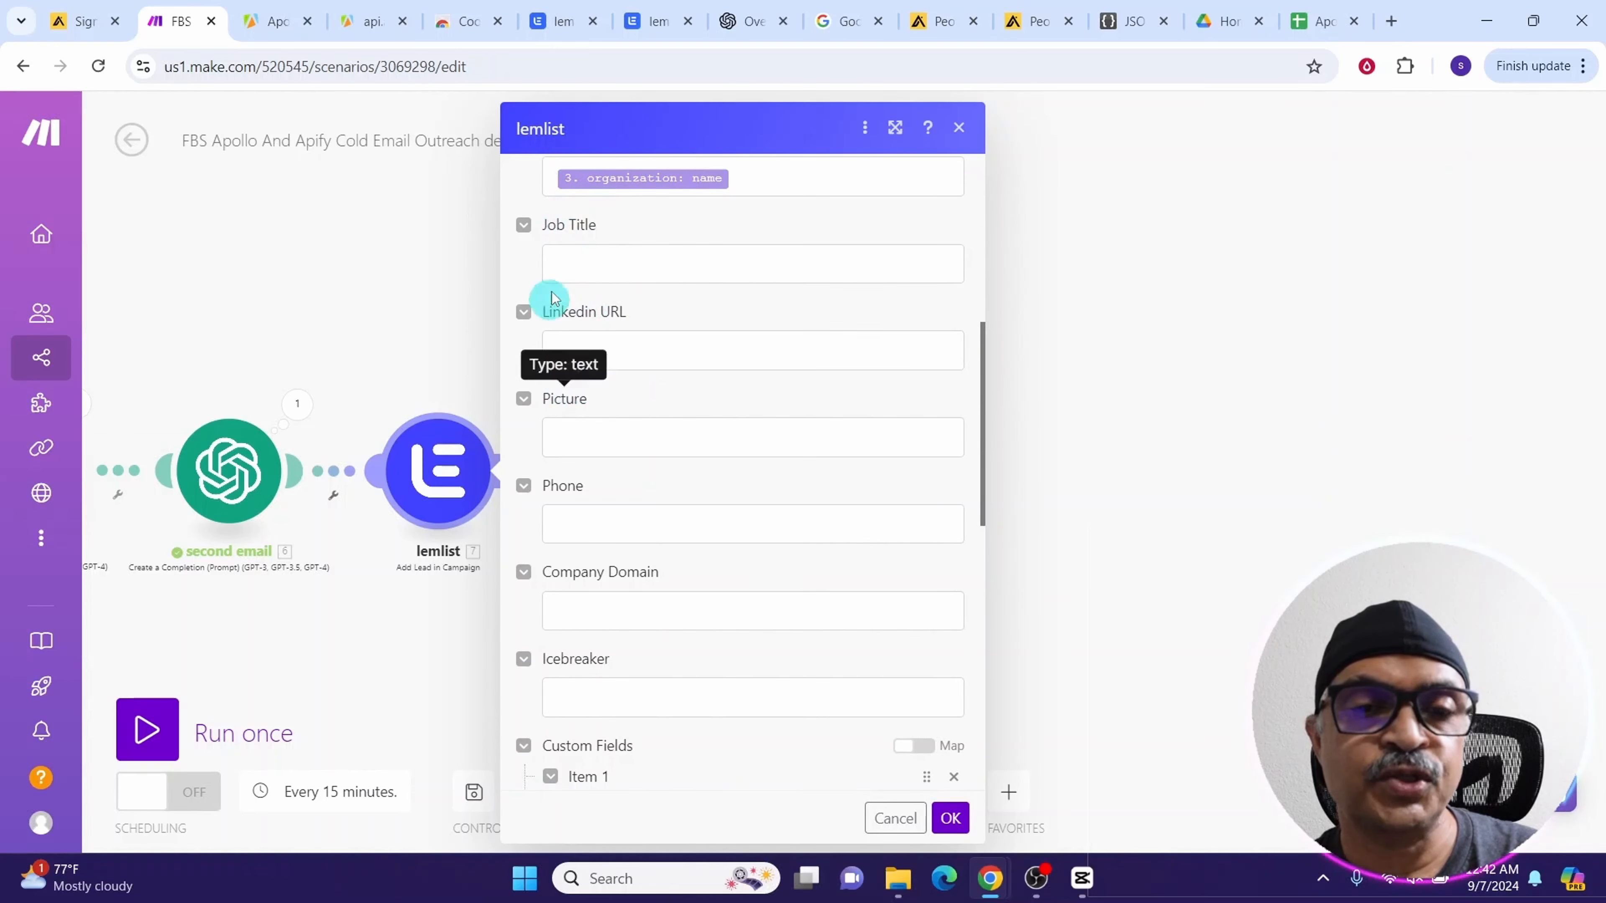
{"action": "scroll", "coordinate": [599, 347], "scroll_direction": "down", "scroll_amount": 8}
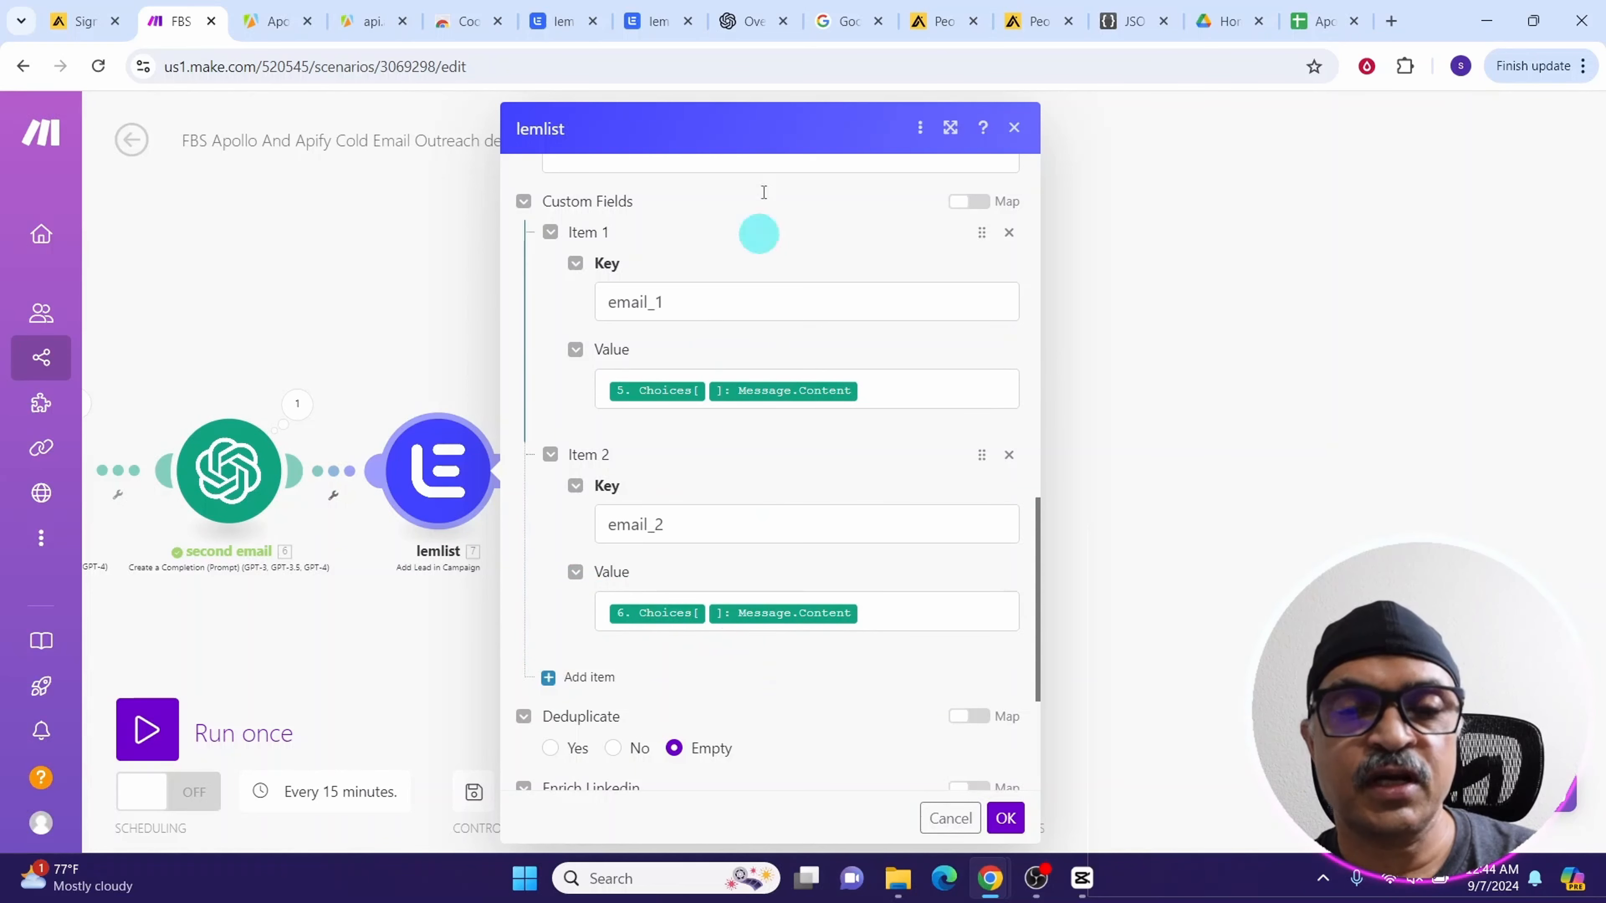
{"action": "left_click", "coordinate": [999, 829]}
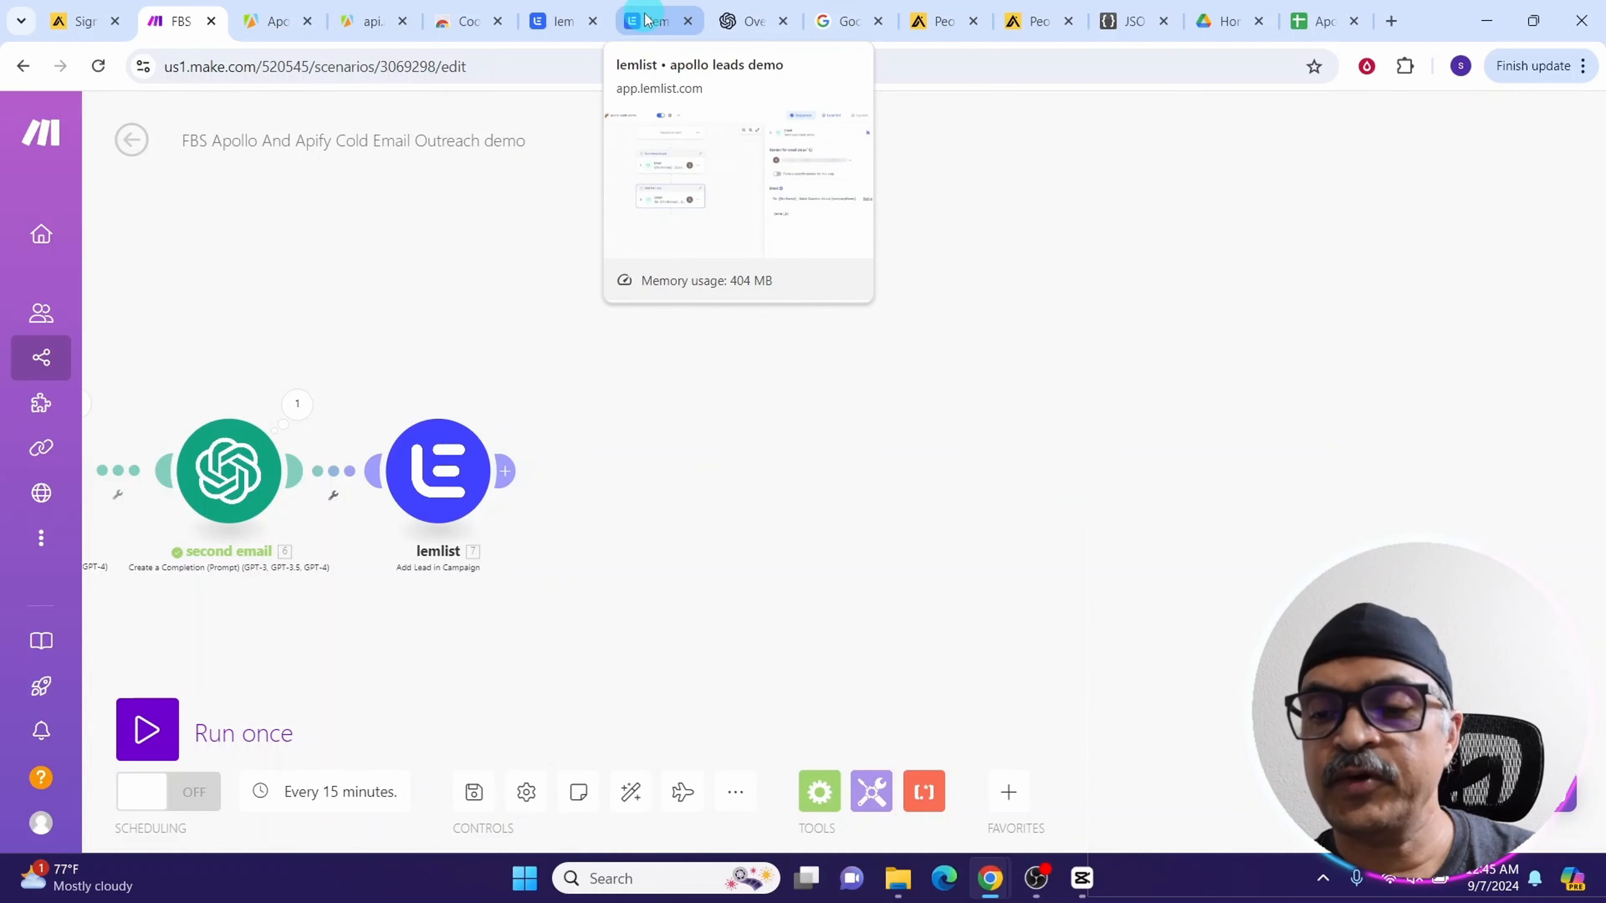
Check the lemlist campaign's lead list, then run the Make scenario once
{"action": "left_click", "coordinate": [646, 20]}
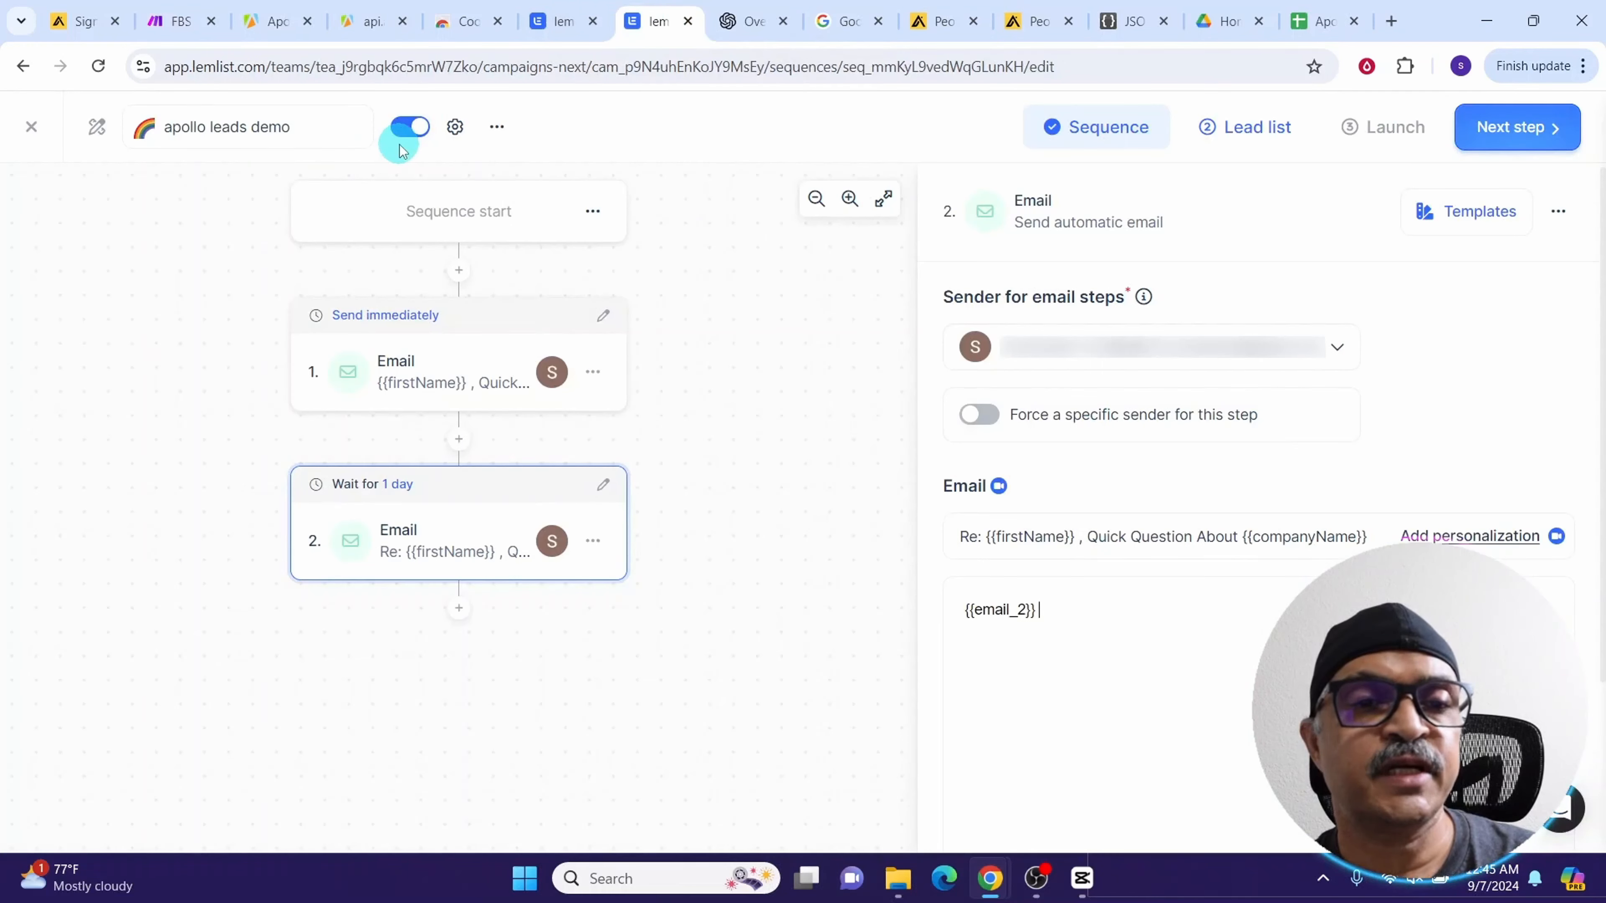
{"action": "left_click", "coordinate": [1235, 130]}
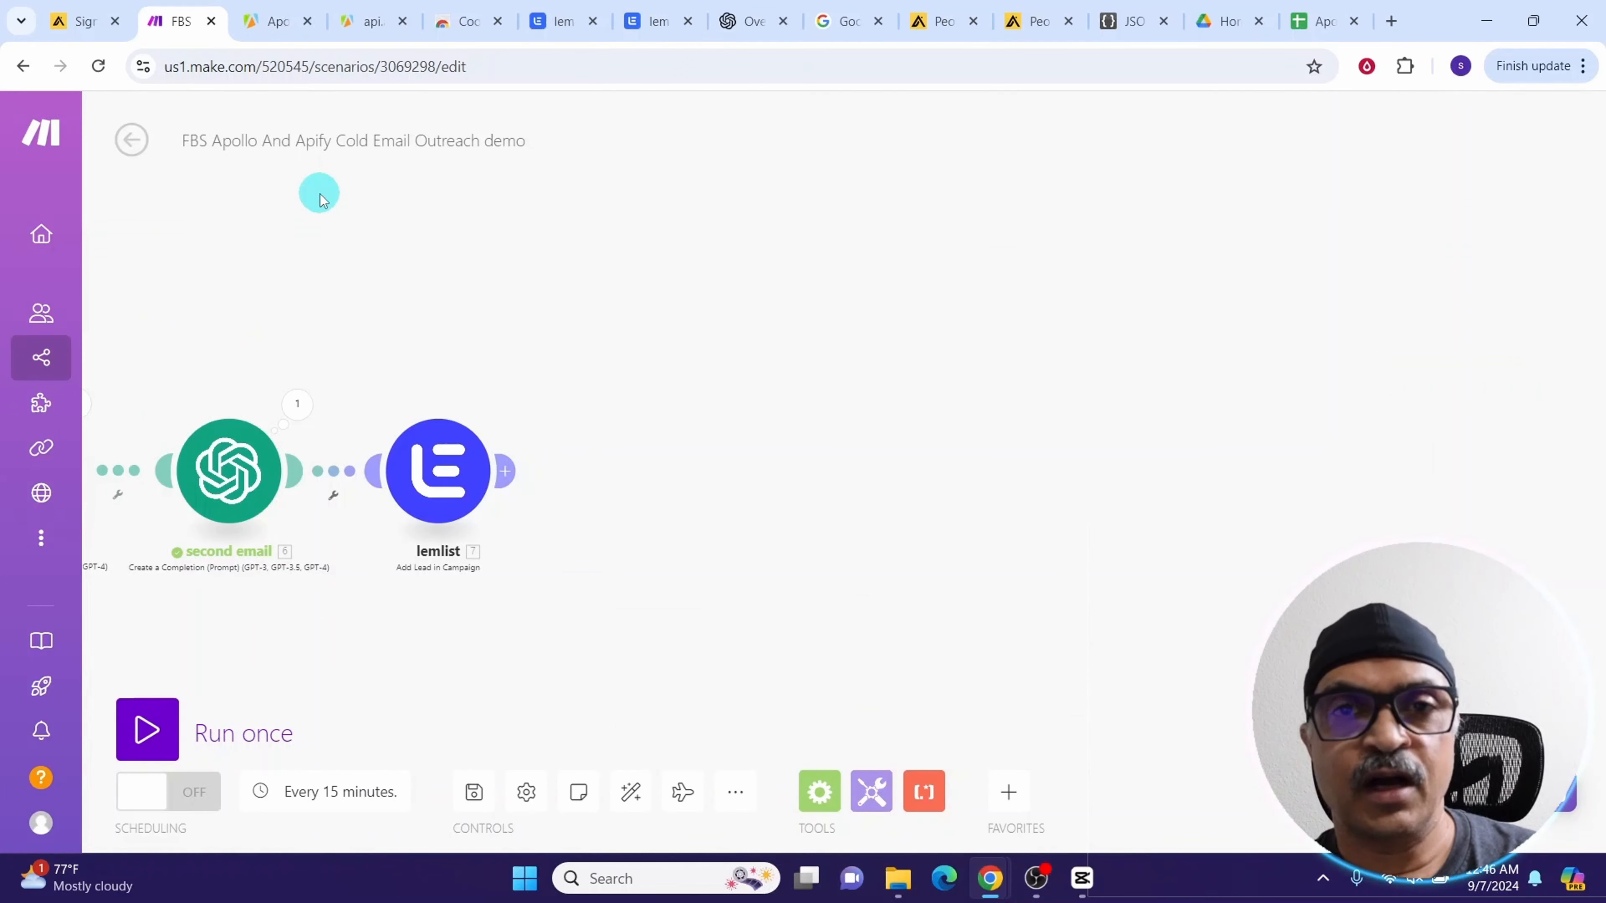
{"action": "left_click", "coordinate": [146, 737]}
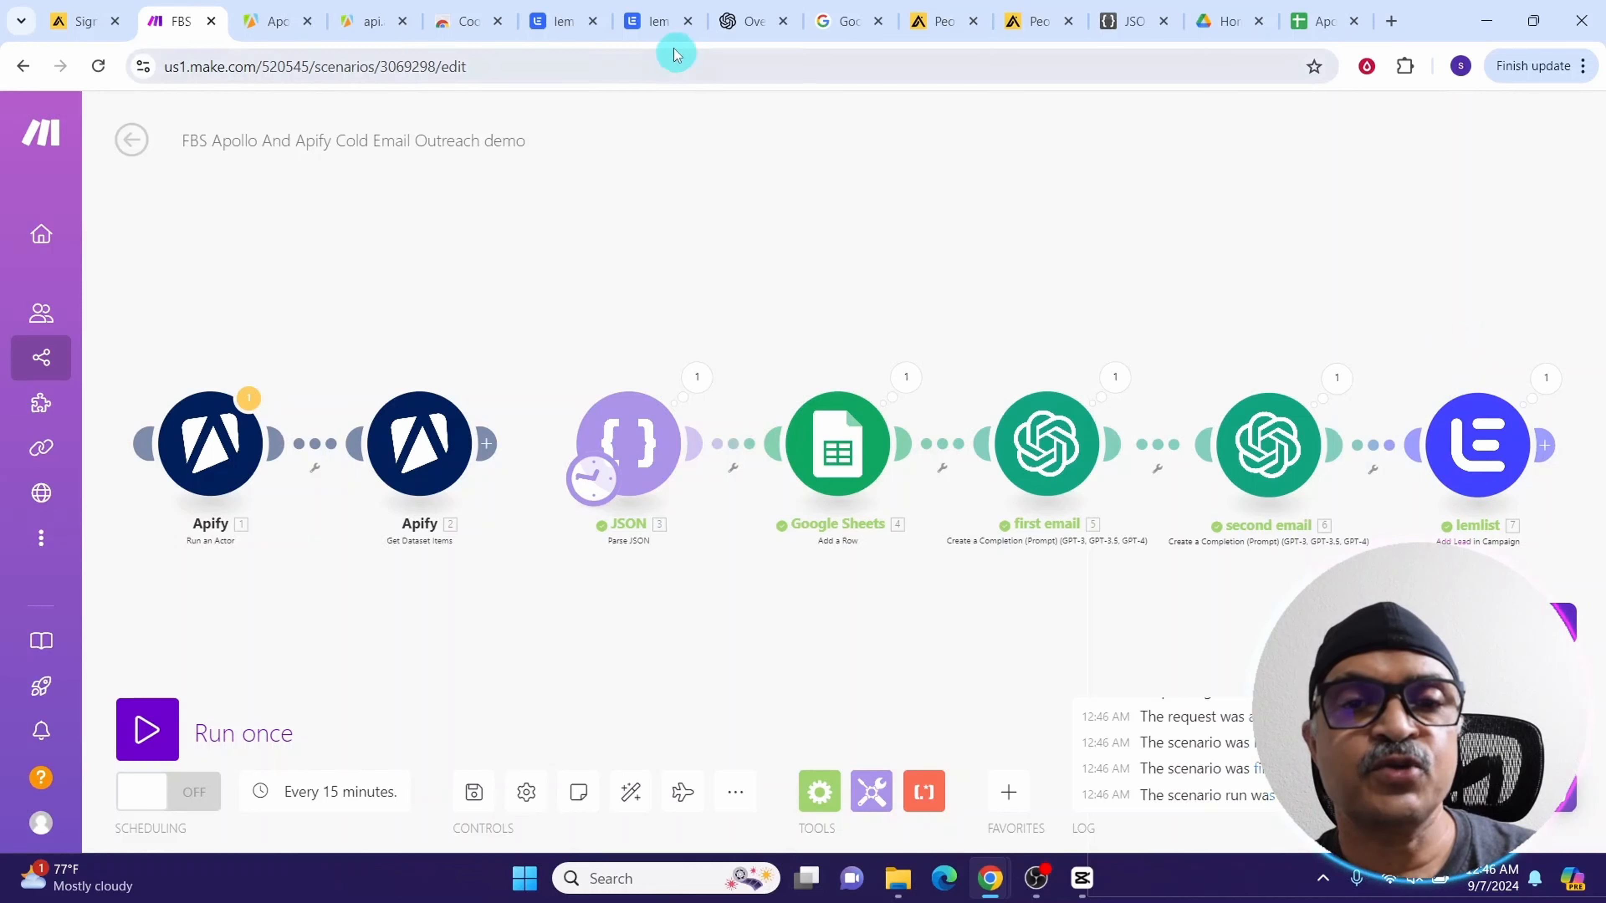
Review the imported lead and its personalized emails on the lemlist campaign's launch page
{"action": "left_click", "coordinate": [645, 23]}
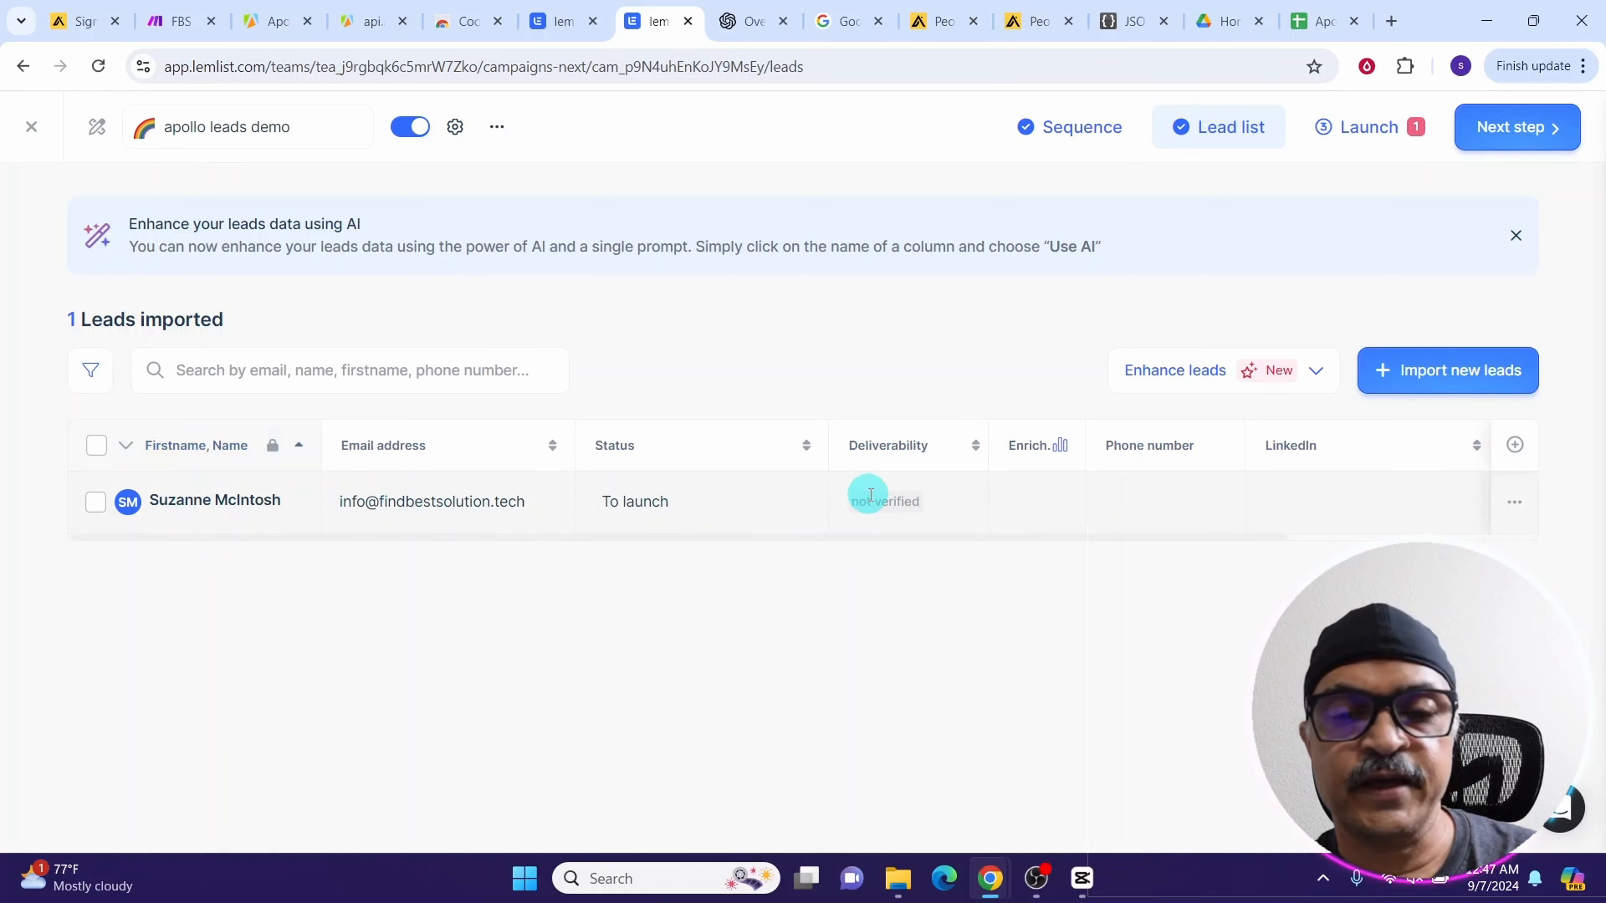
{"action": "left_click", "coordinate": [1350, 131]}
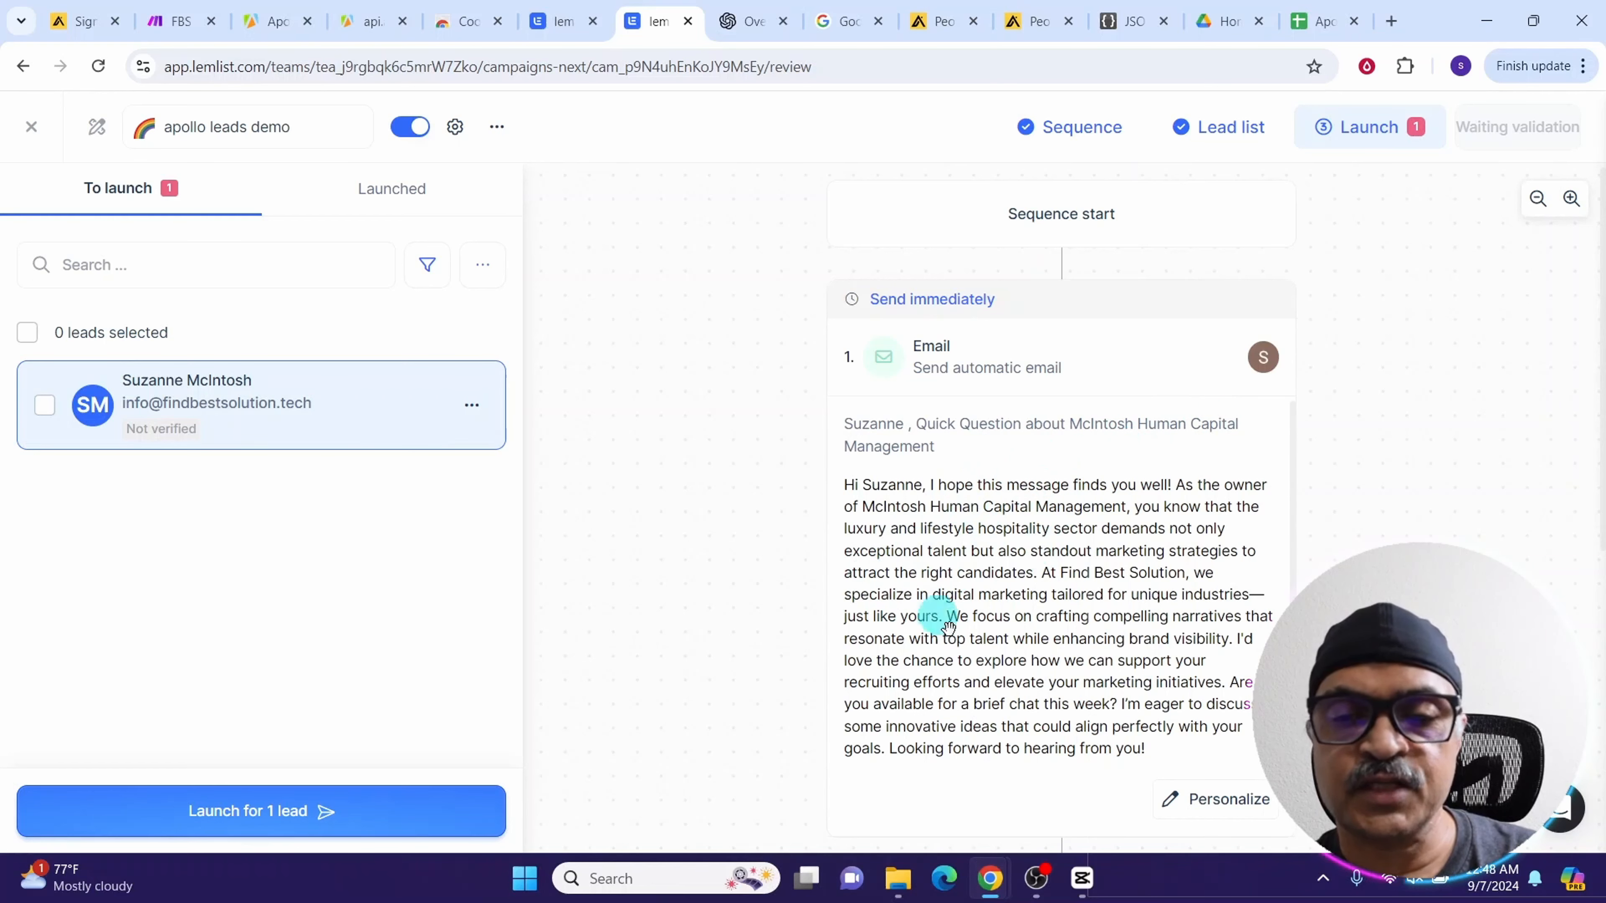
{"action": "scroll", "coordinate": [976, 597], "scroll_direction": "down", "scroll_amount": 6}
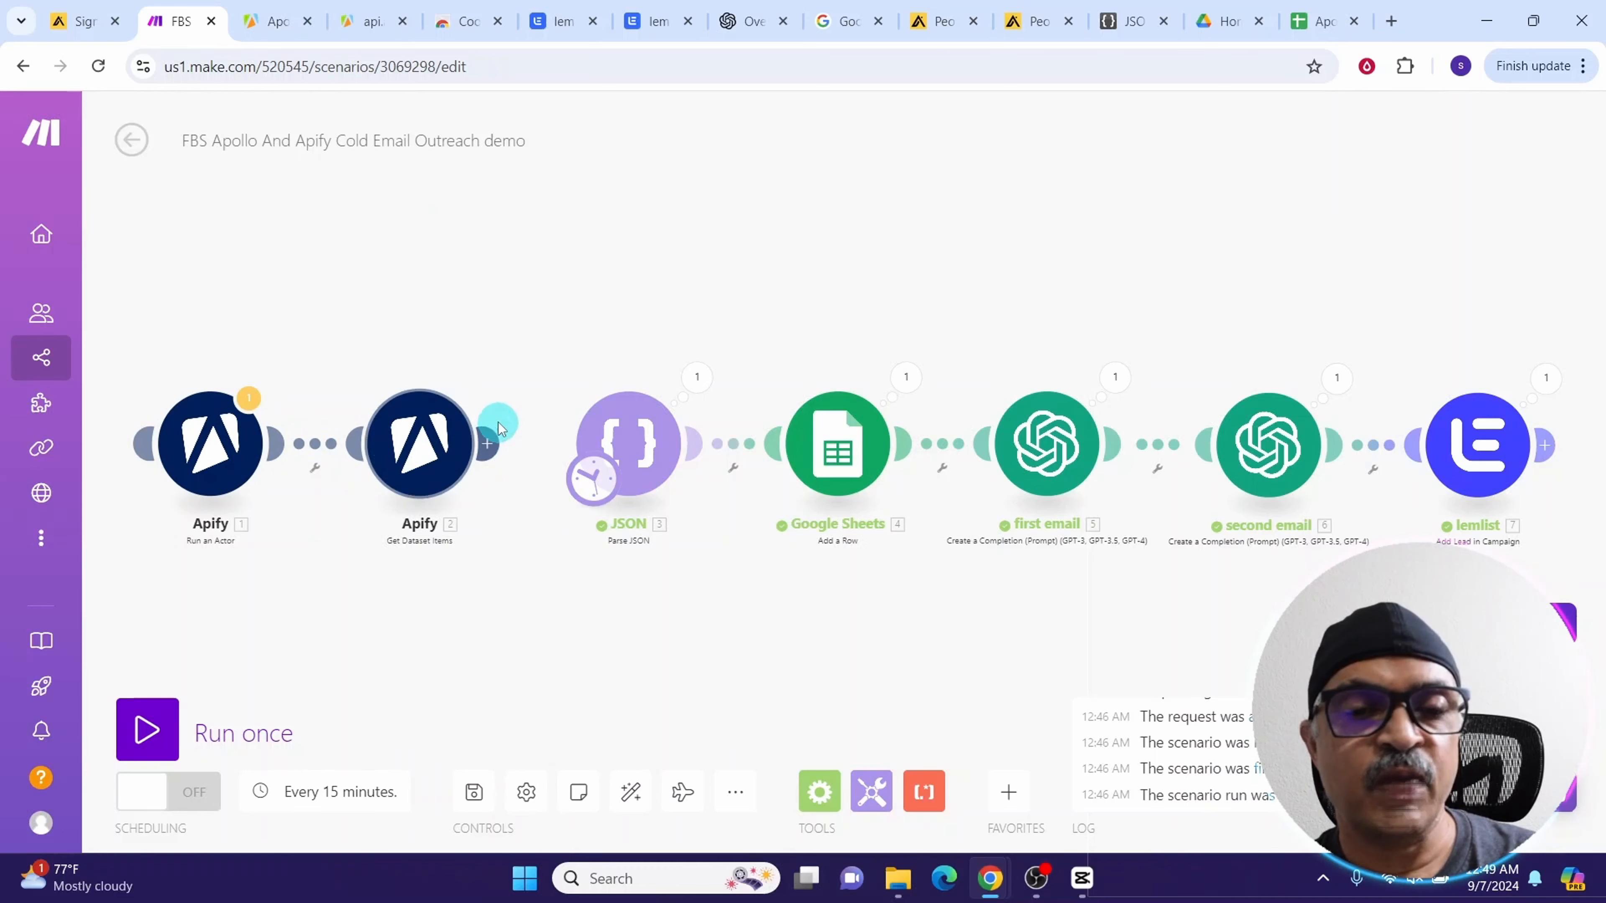
Move the scenario's starting trigger to the first Apify module and open the schedule's run-scenario options
{"action": "left_click_drag", "start_coordinate": [485, 443], "coordinate": [626, 443]}
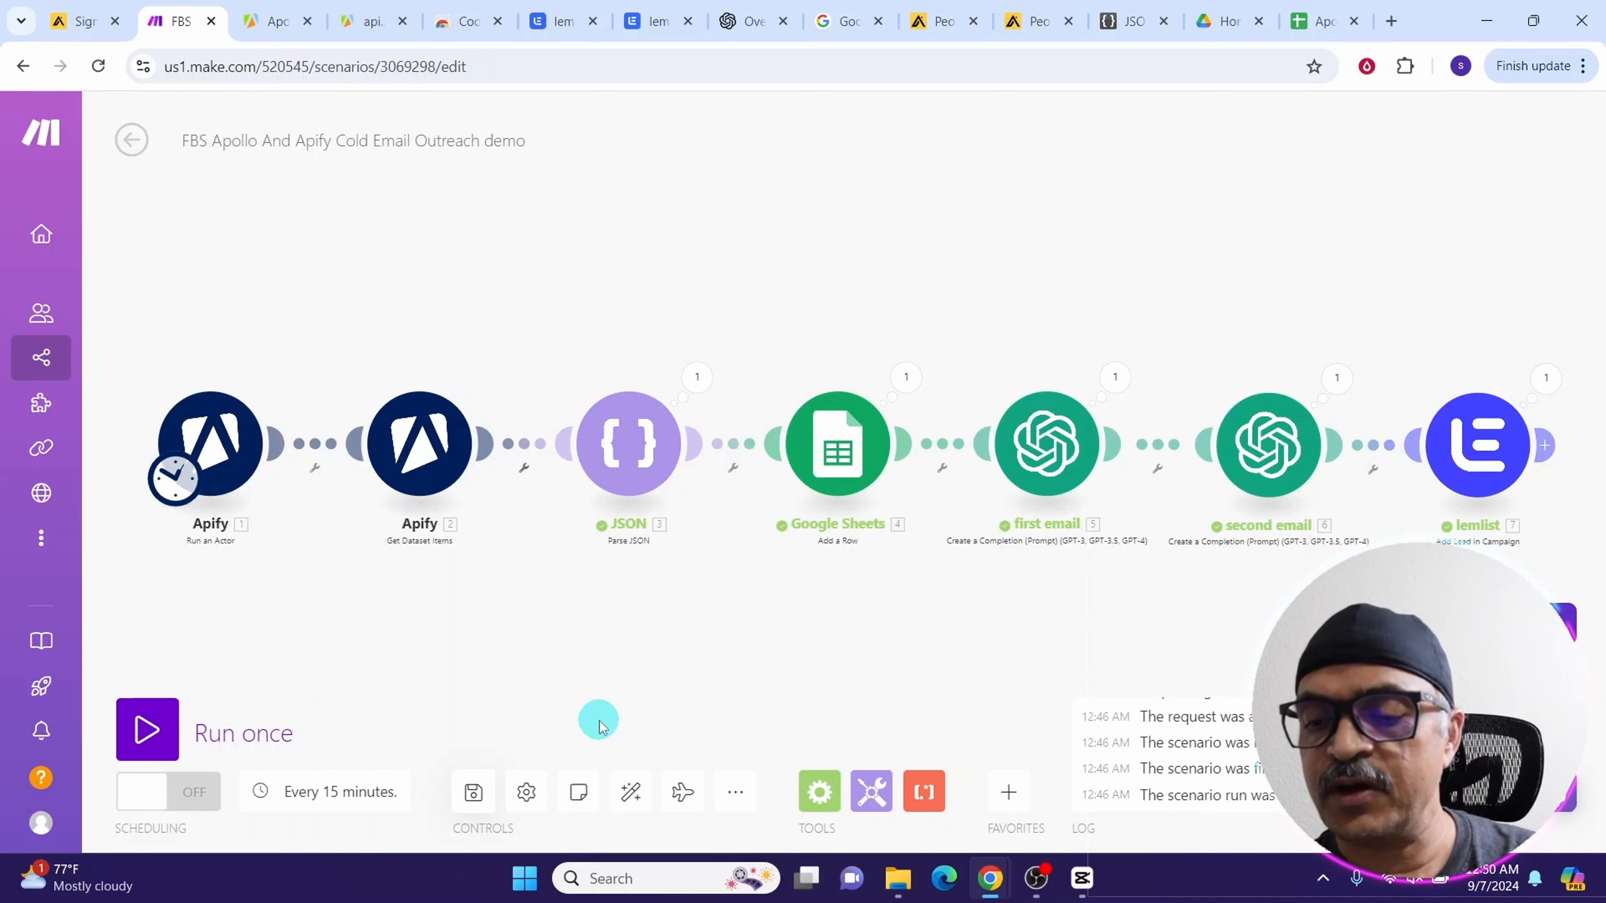
{"action": "left_click", "coordinate": [297, 801]}
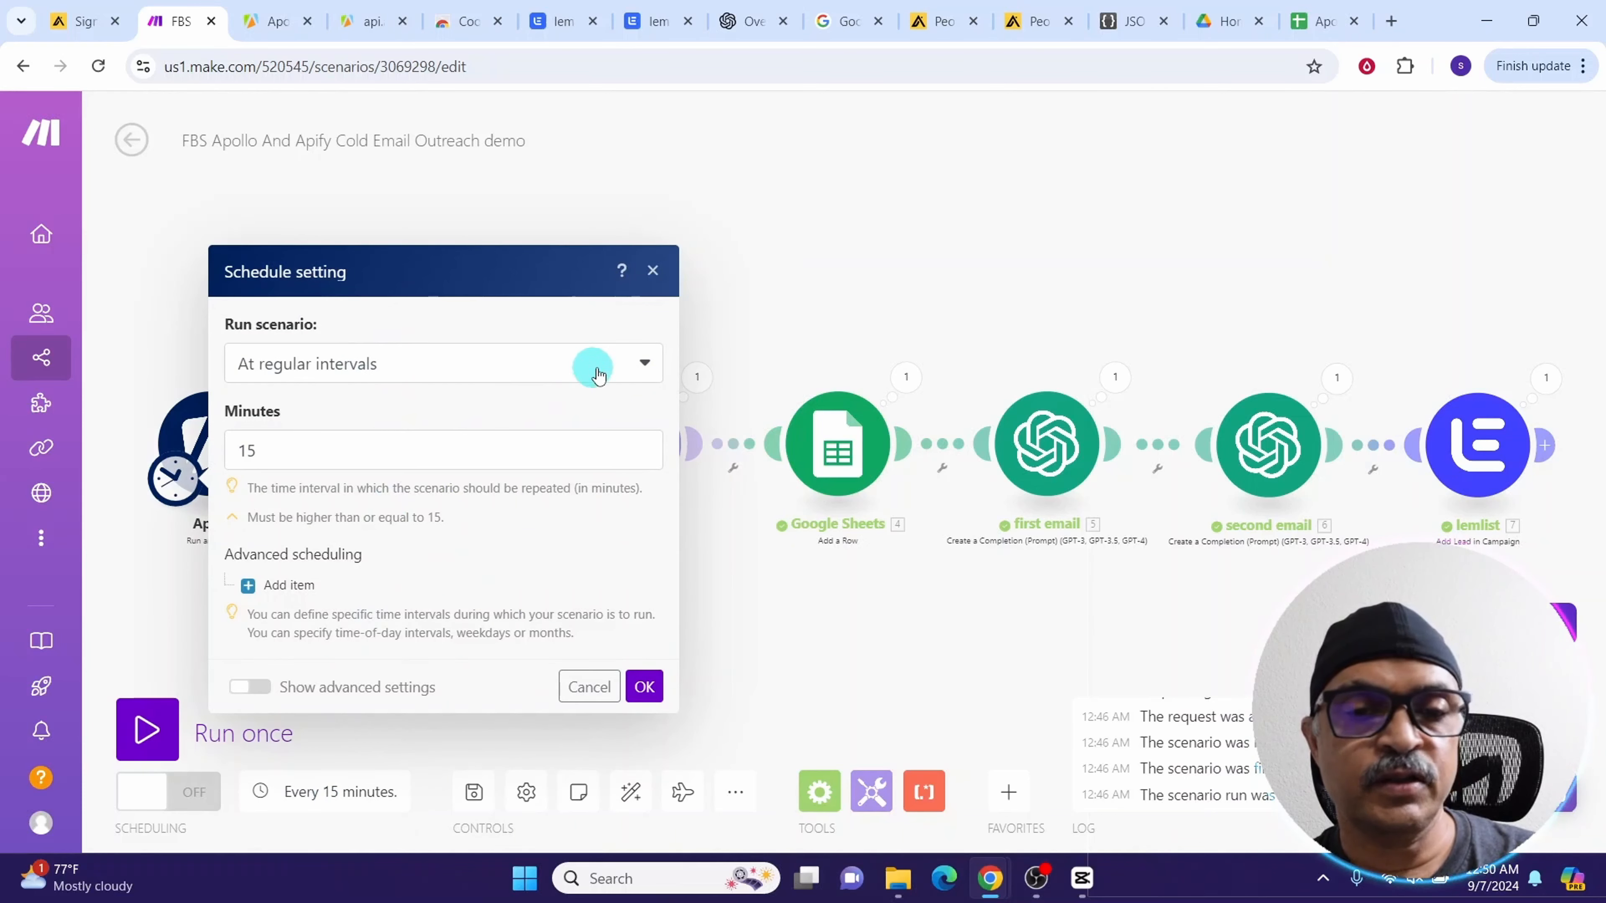
{"action": "left_click", "coordinate": [640, 363]}
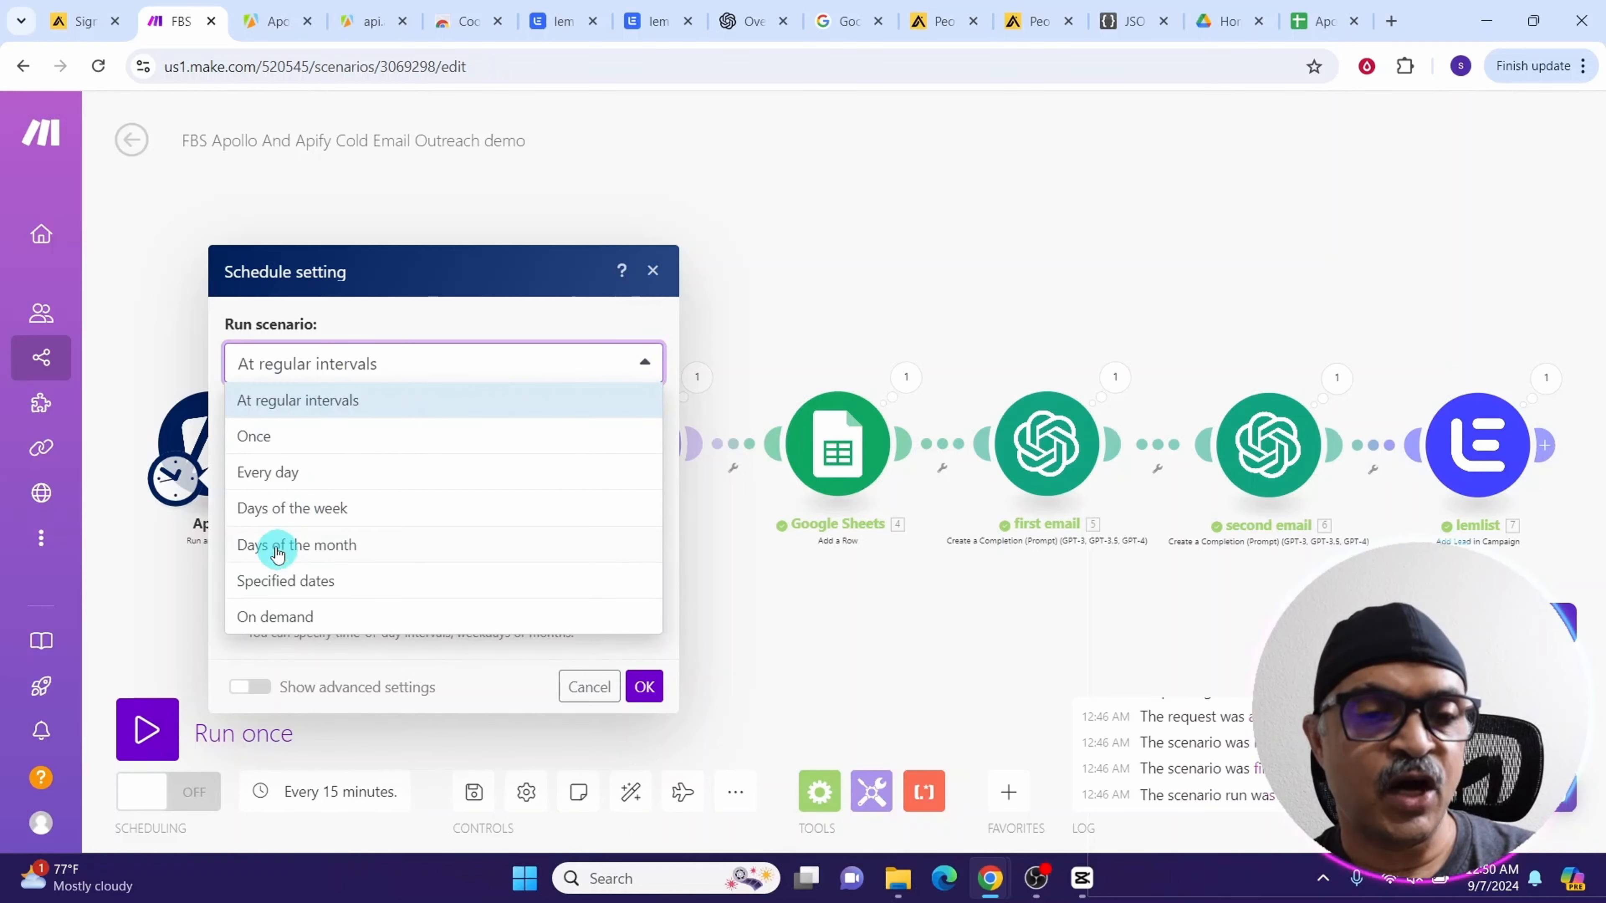